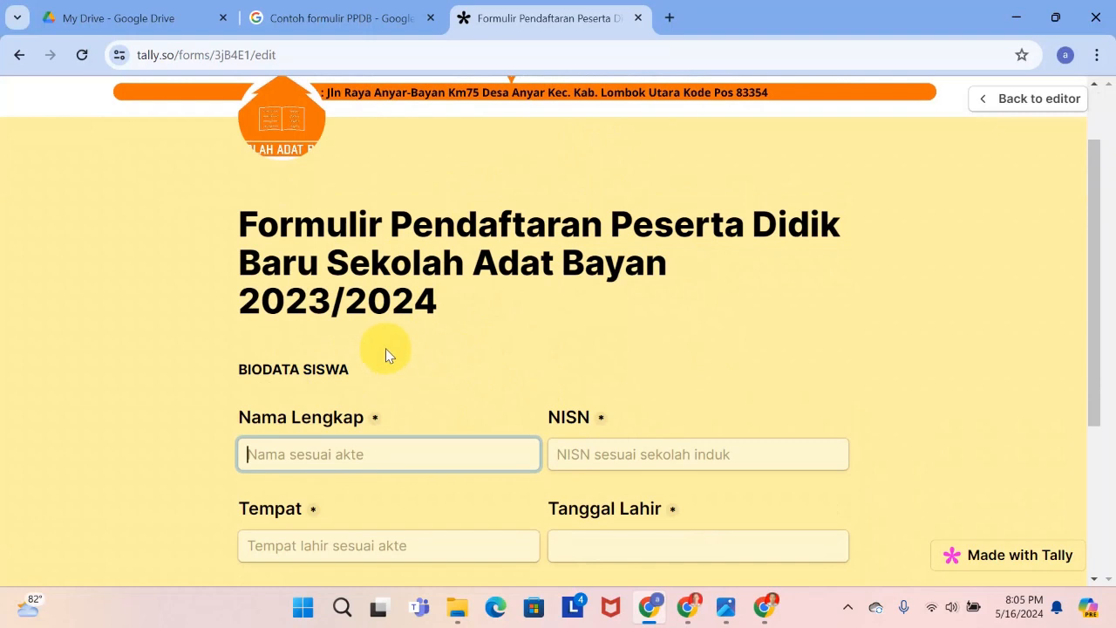
Examine the student biodata fields in the form preview, including the month and year choices of the Tanggal Lahir date picker.
{"action": "scroll", "coordinate": [386, 354], "scroll_direction": "down", "scroll_amount": 2}
{"action": "scroll", "coordinate": [386, 354], "scroll_direction": "up", "scroll_amount": 1}
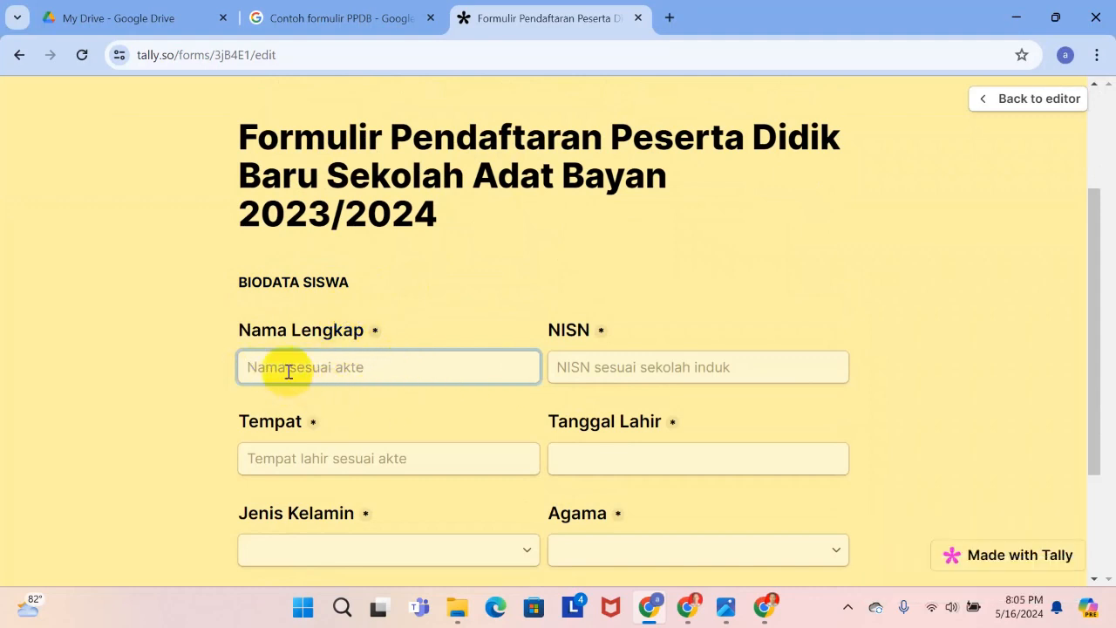
{"action": "scroll", "coordinate": [270, 452], "scroll_direction": "down", "scroll_amount": 1}
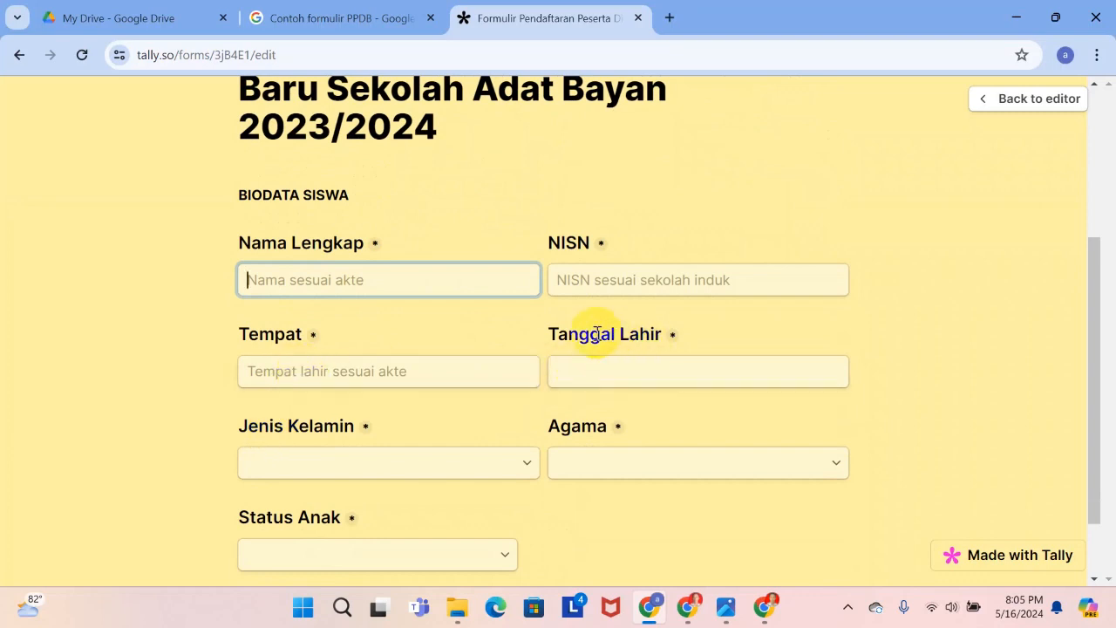
{"action": "left_click", "coordinate": [605, 370]}
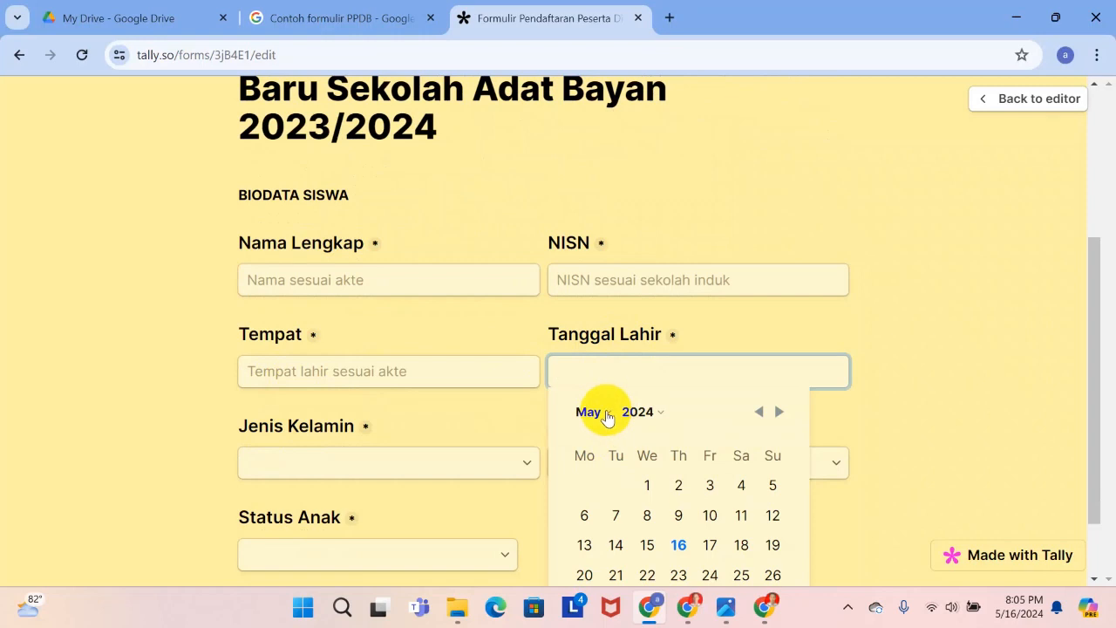
{"action": "left_click", "coordinate": [608, 413]}
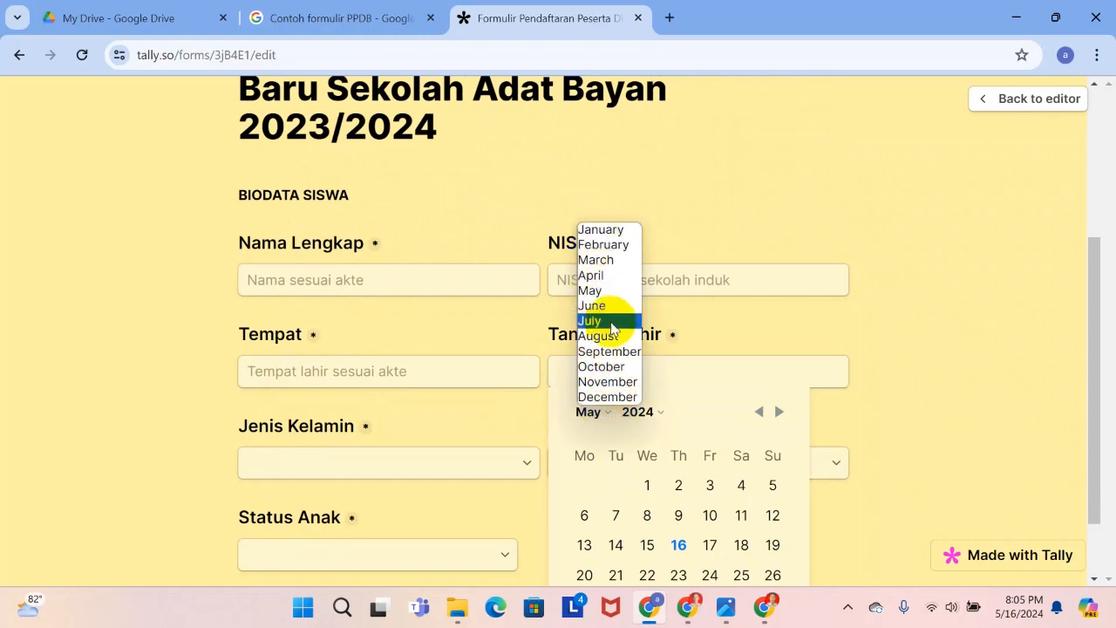
{"action": "left_click", "coordinate": [659, 413]}
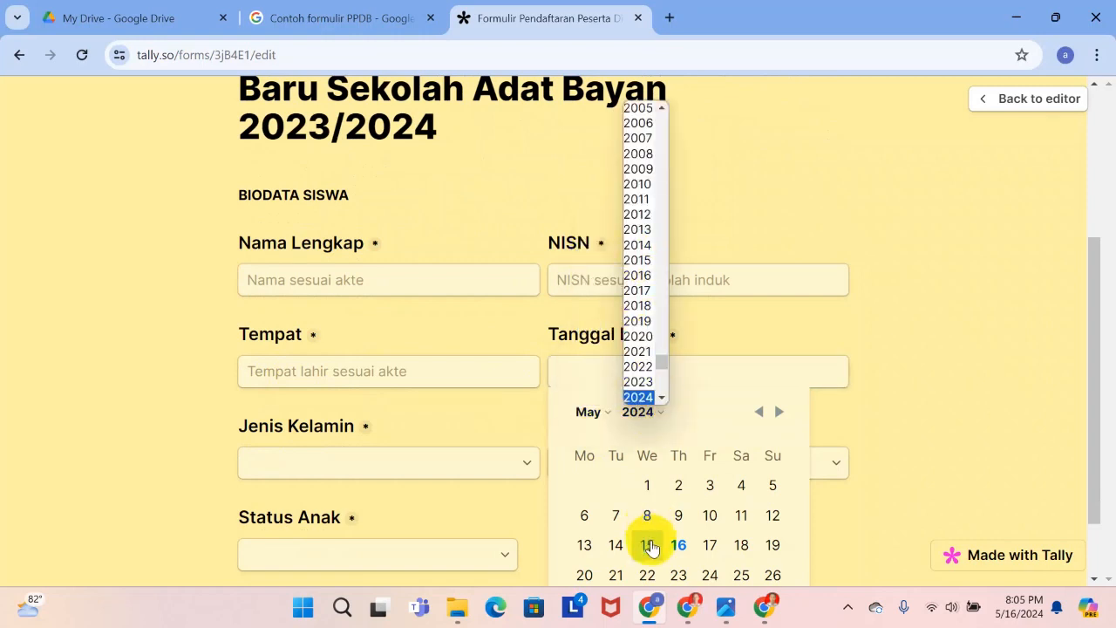
{"action": "scroll", "coordinate": [649, 547], "scroll_direction": "down", "scroll_amount": 1}
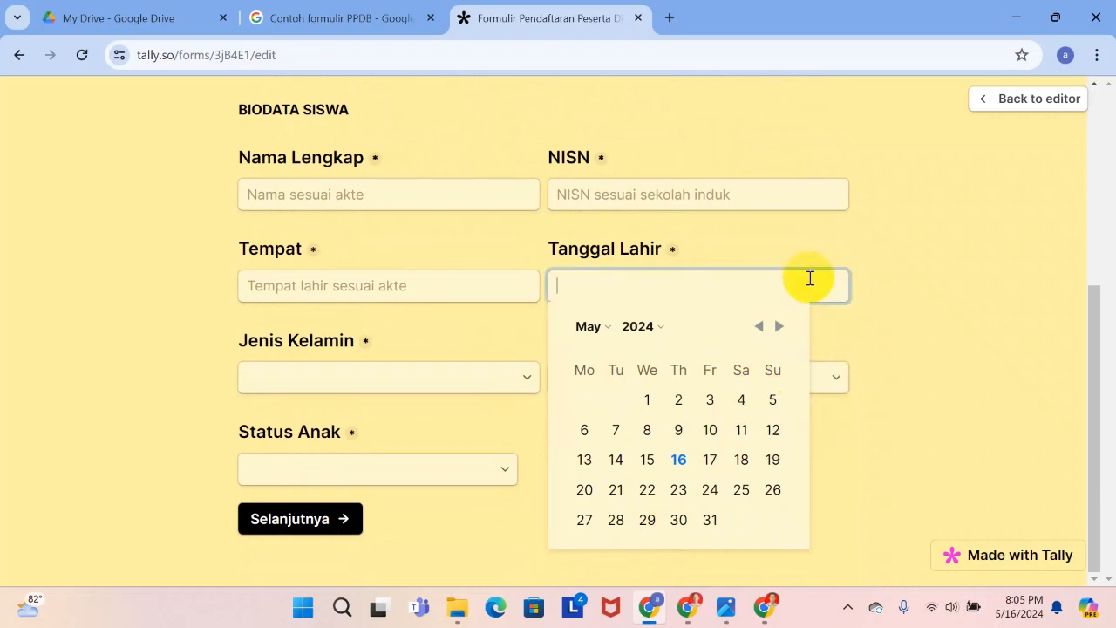
{"action": "key", "text": "Return"}
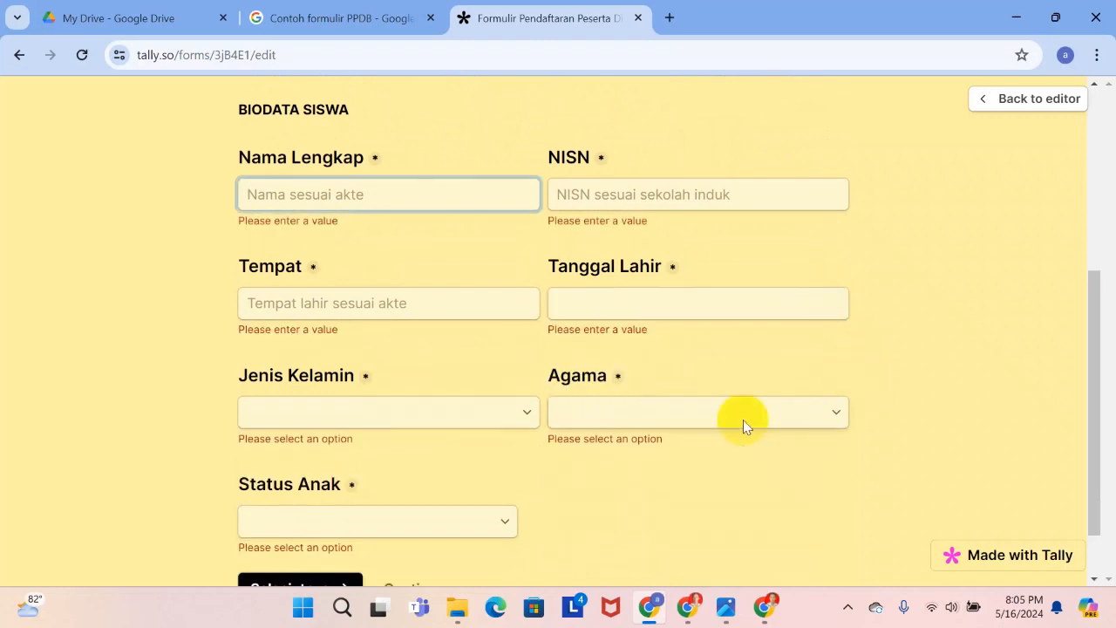
Check the Jenis Kelamin choices and choose Lainnya for both Agama and Status Anak.
{"action": "left_click", "coordinate": [526, 412]}
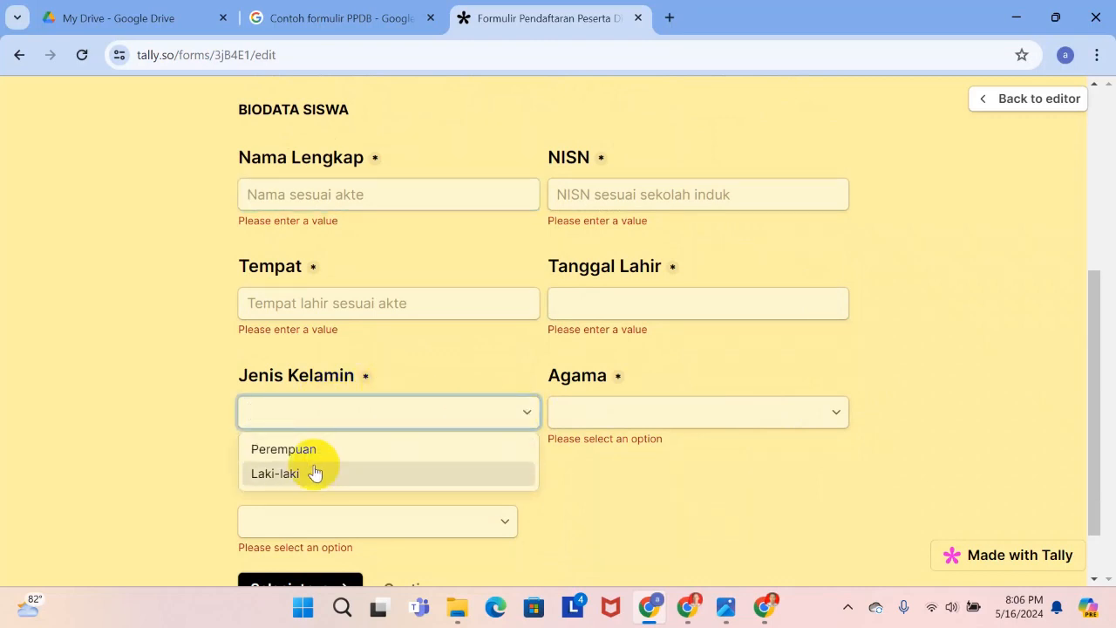
{"action": "left_click", "coordinate": [838, 419]}
{"action": "left_click", "coordinate": [831, 413]}
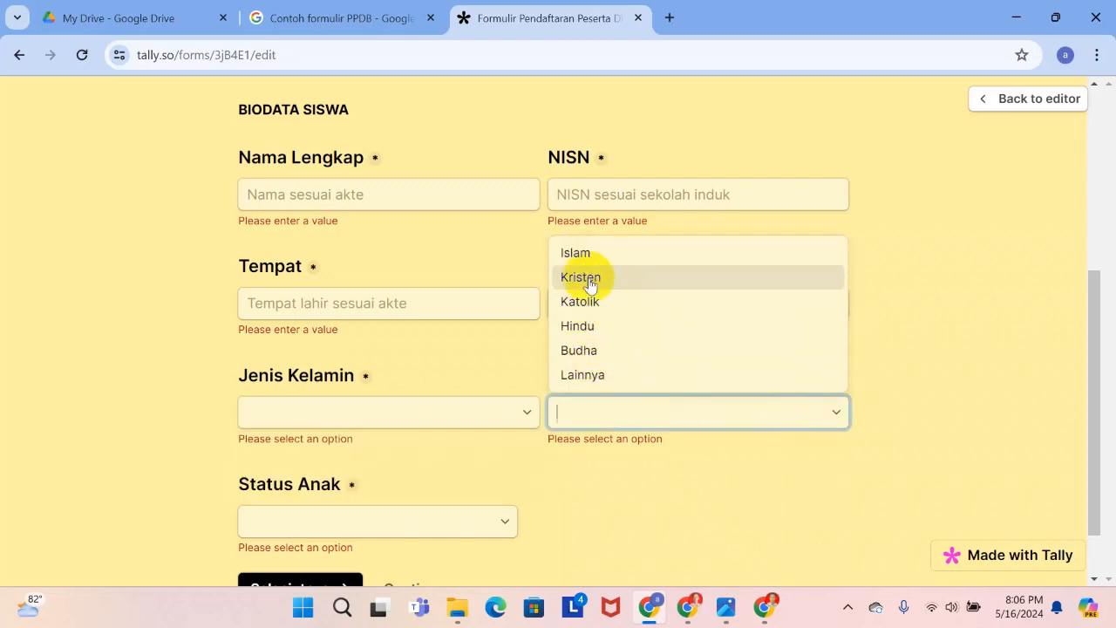
{"action": "left_click", "coordinate": [581, 377]}
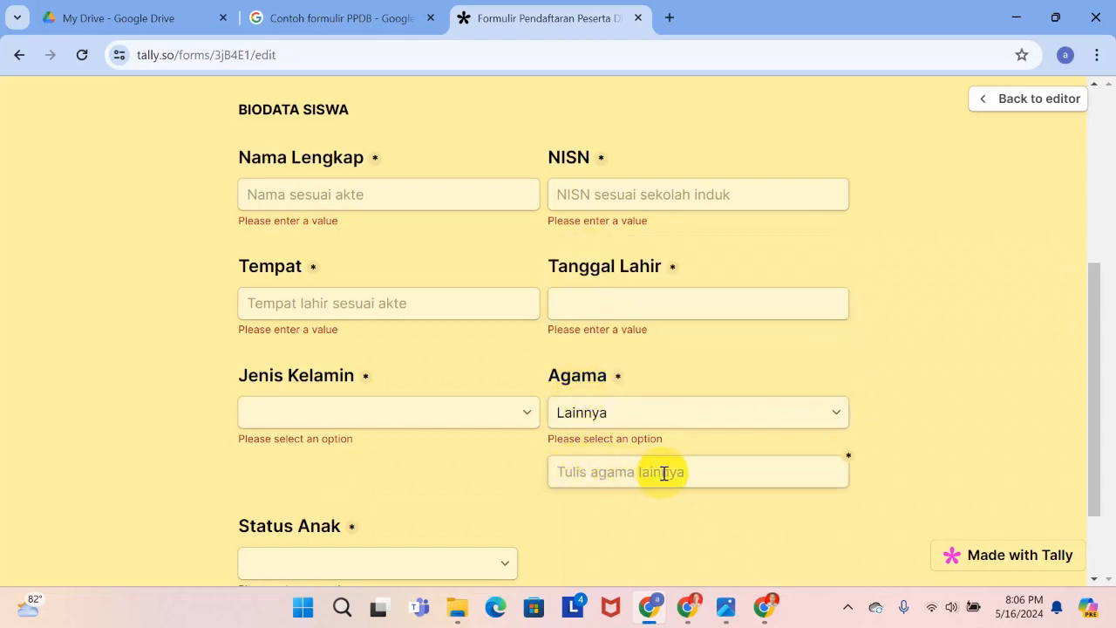
{"action": "scroll", "coordinate": [534, 454], "scroll_direction": "down", "scroll_amount": 2}
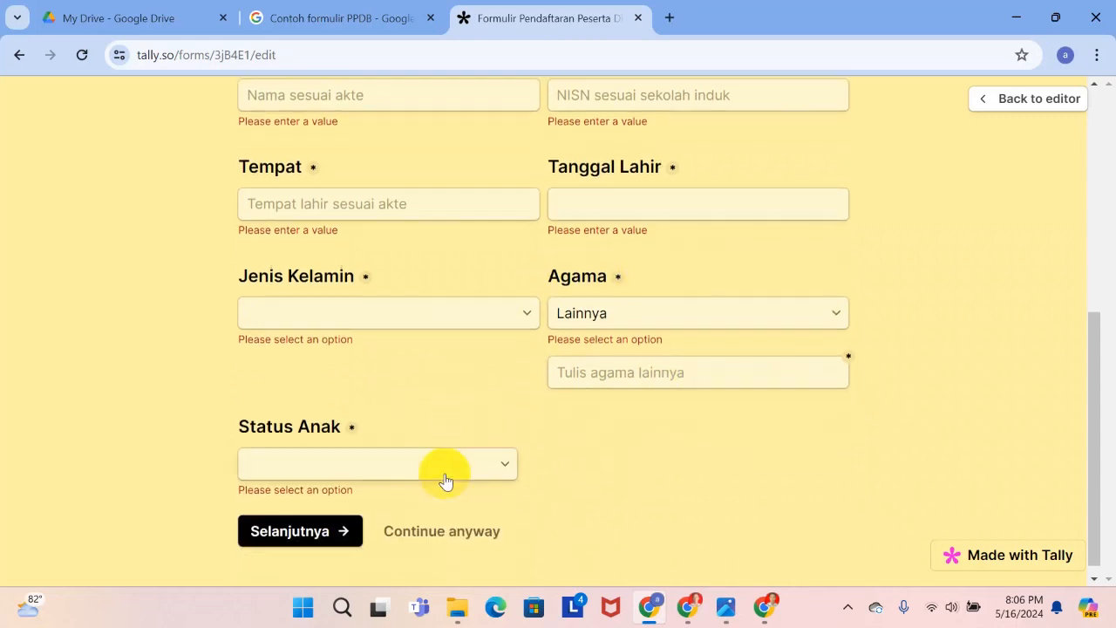
{"action": "left_click", "coordinate": [509, 457]}
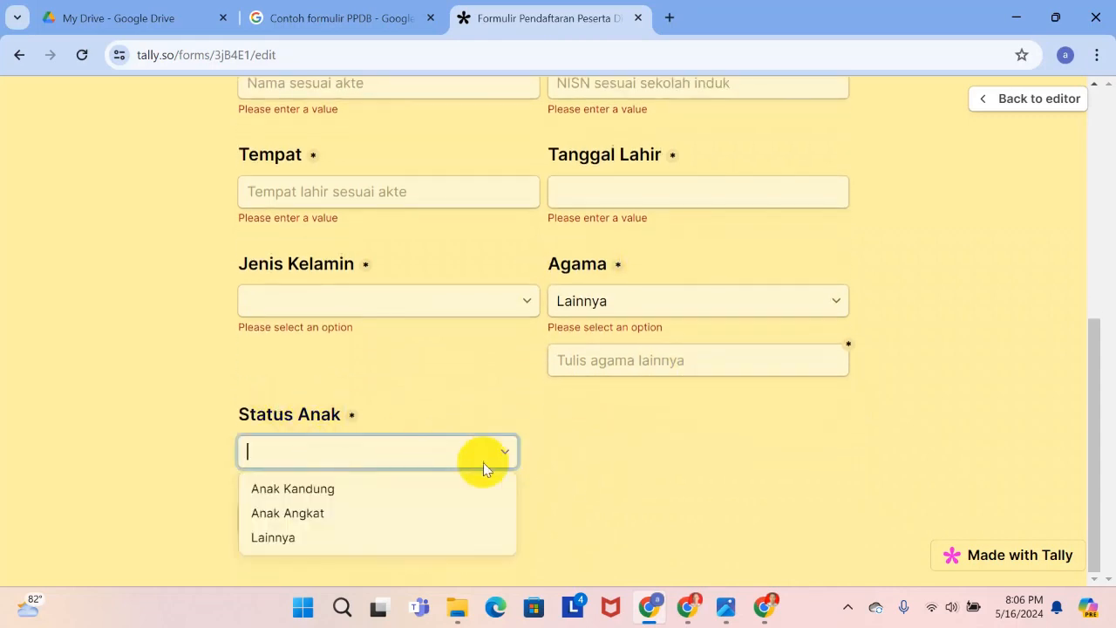
{"action": "left_click", "coordinate": [288, 538]}
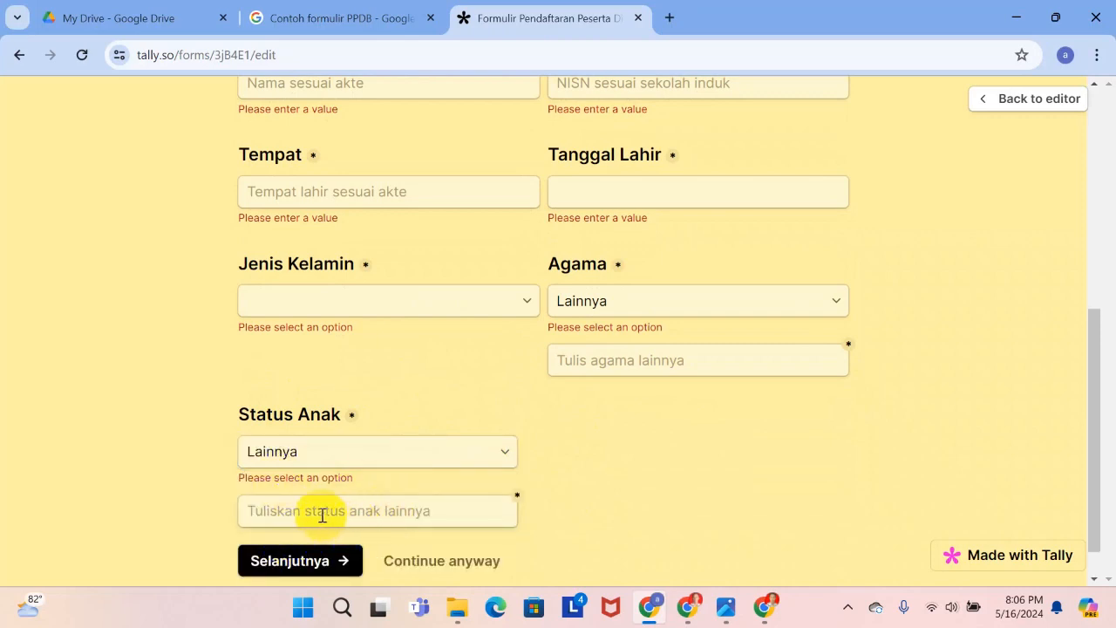
Continue past the incomplete student biodata page and examine the parent data and document upload fields.
{"action": "left_click", "coordinate": [436, 561]}
{"action": "scroll", "coordinate": [489, 432], "scroll_direction": "down", "scroll_amount": 1}
{"action": "scroll", "coordinate": [495, 428], "scroll_direction": "down", "scroll_amount": 2}
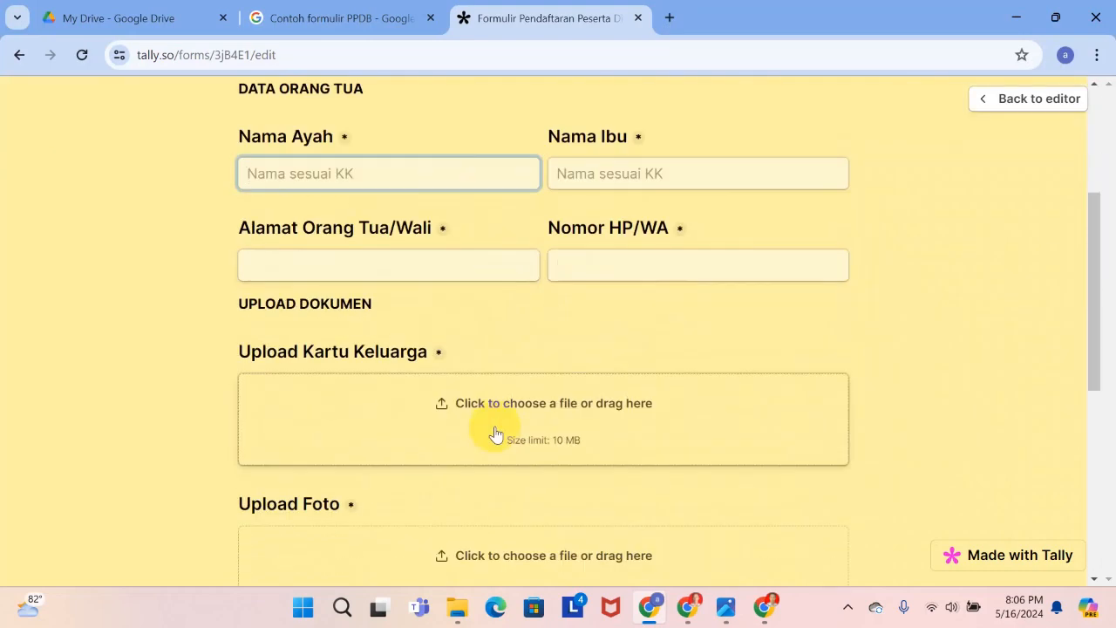
{"action": "scroll", "coordinate": [493, 433], "scroll_direction": "up", "scroll_amount": 2}
{"action": "scroll", "coordinate": [496, 426], "scroll_direction": "down", "scroll_amount": 3}
{"action": "double_click", "coordinate": [334, 268]}
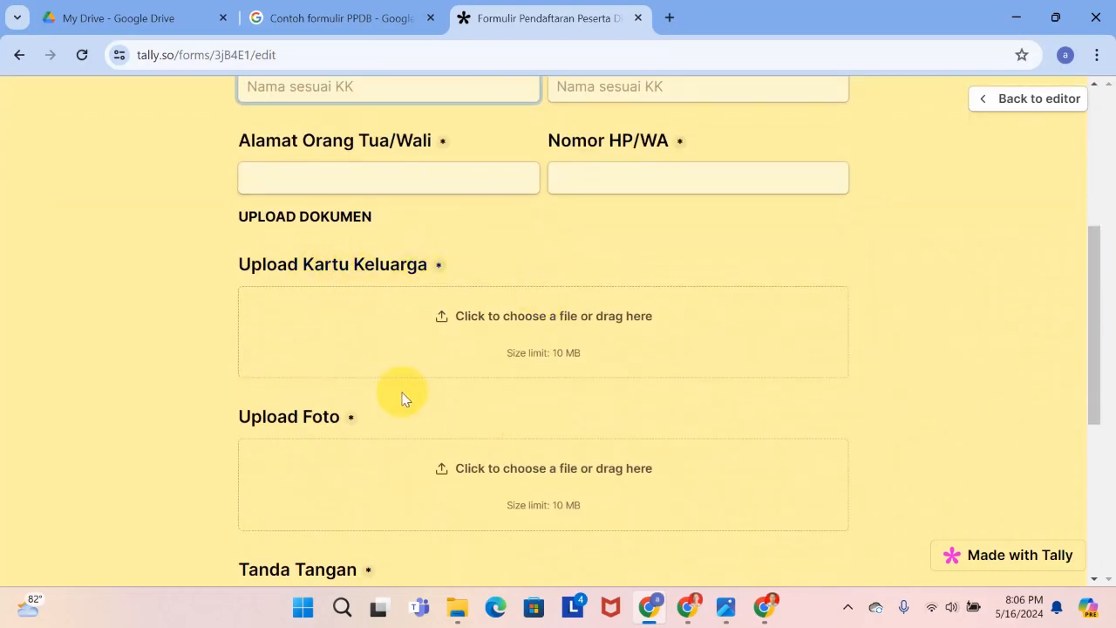
Try out the Tanda Tangan field by drawing a sample signature and clearing it.
{"action": "scroll", "coordinate": [514, 406], "scroll_direction": "down", "scroll_amount": 4}
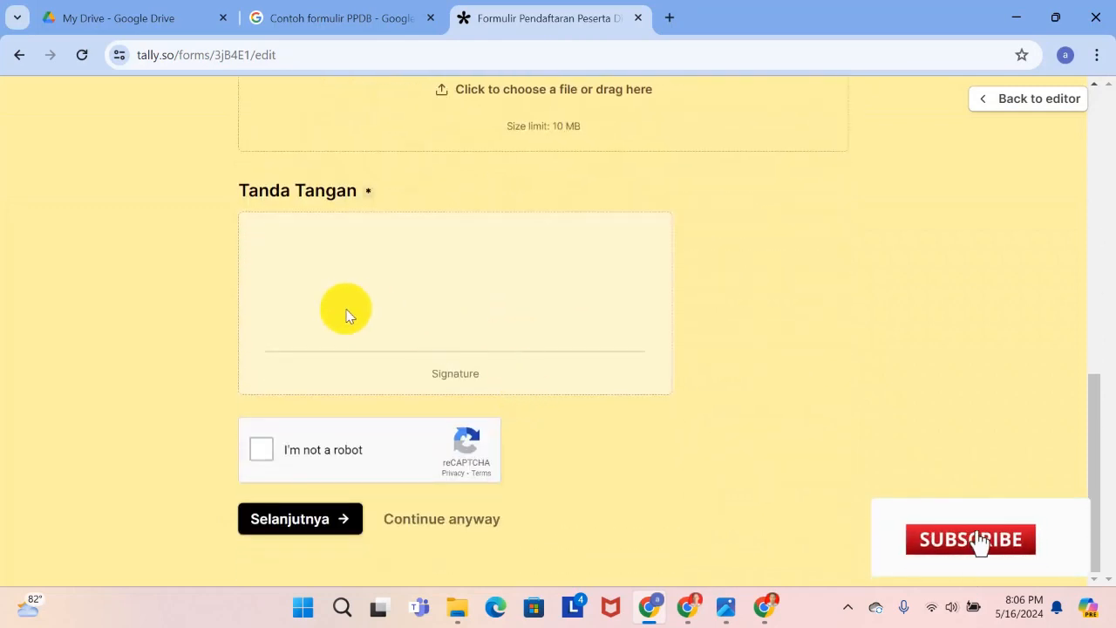
{"action": "mouse_move", "coordinate": [324, 321]}
{"action": "left_mouse_down"}
{"action": "mouse_move", "coordinate": [501, 322]}
{"action": "mouse_move", "coordinate": [455, 258]}
{"action": "mouse_move", "coordinate": [454, 337]}
{"action": "mouse_move", "coordinate": [510, 321]}
{"action": "left_mouse_up"}
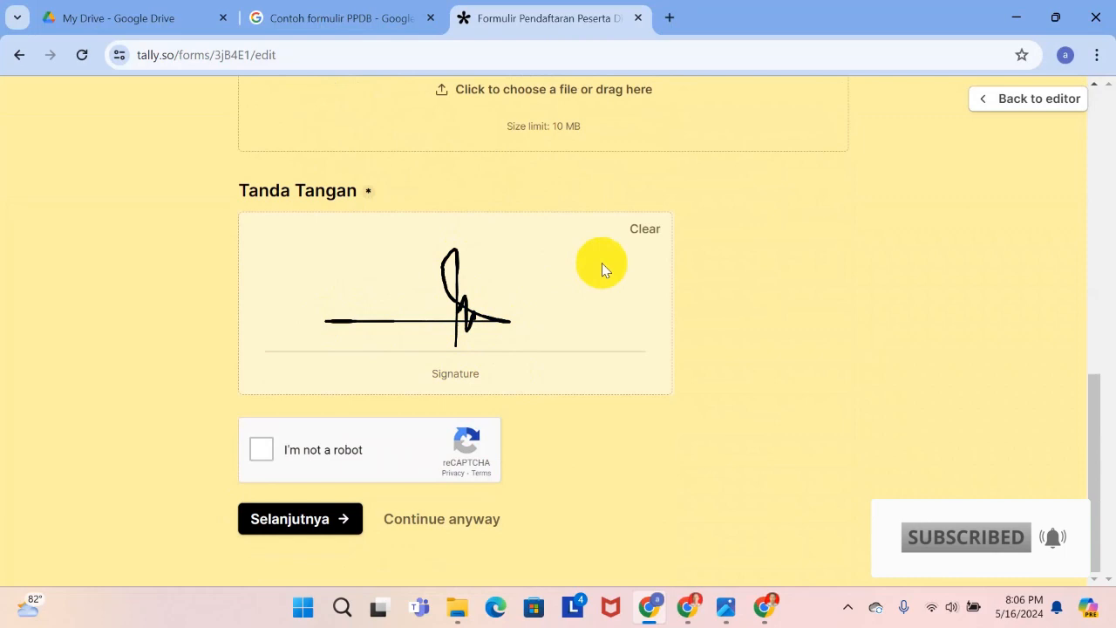
{"action": "left_click", "coordinate": [643, 228]}
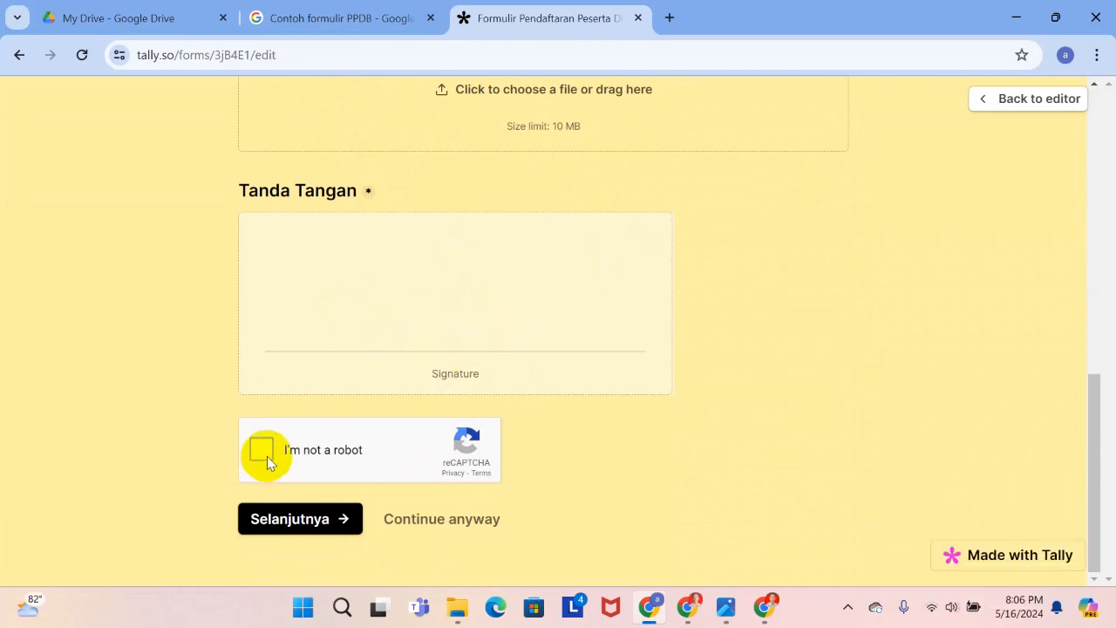
Advance to the video page without completing the required fields, and test playing, skipping ahead in and pausing the embedded clip.
{"action": "left_click", "coordinate": [438, 528]}
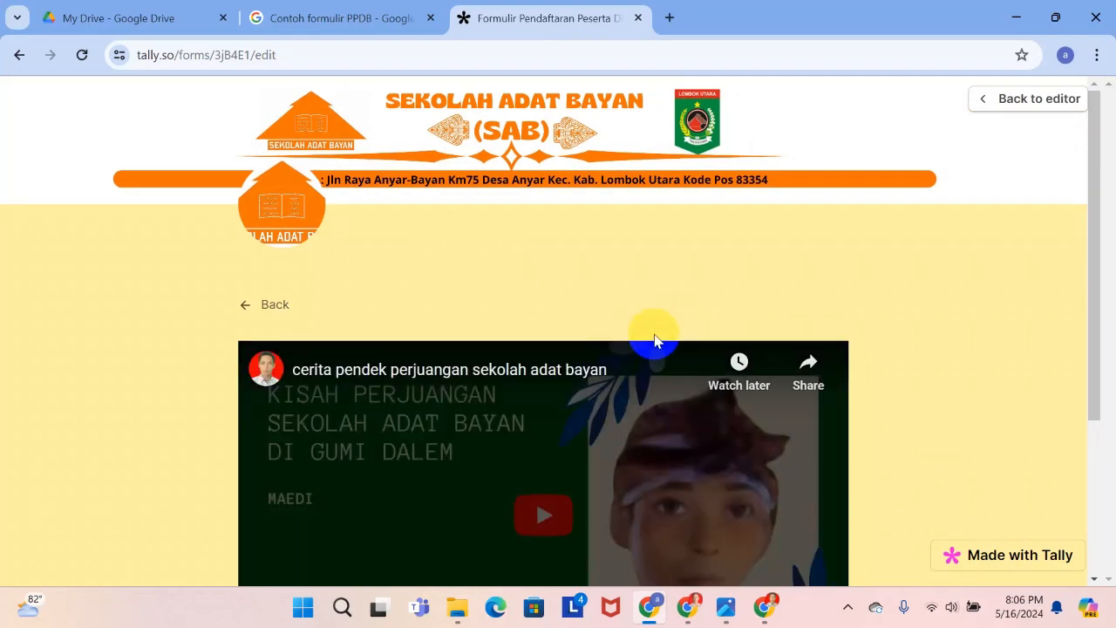
{"action": "scroll", "coordinate": [655, 340], "scroll_direction": "down", "scroll_amount": 1}
{"action": "scroll", "coordinate": [656, 340], "scroll_direction": "down", "scroll_amount": 1}
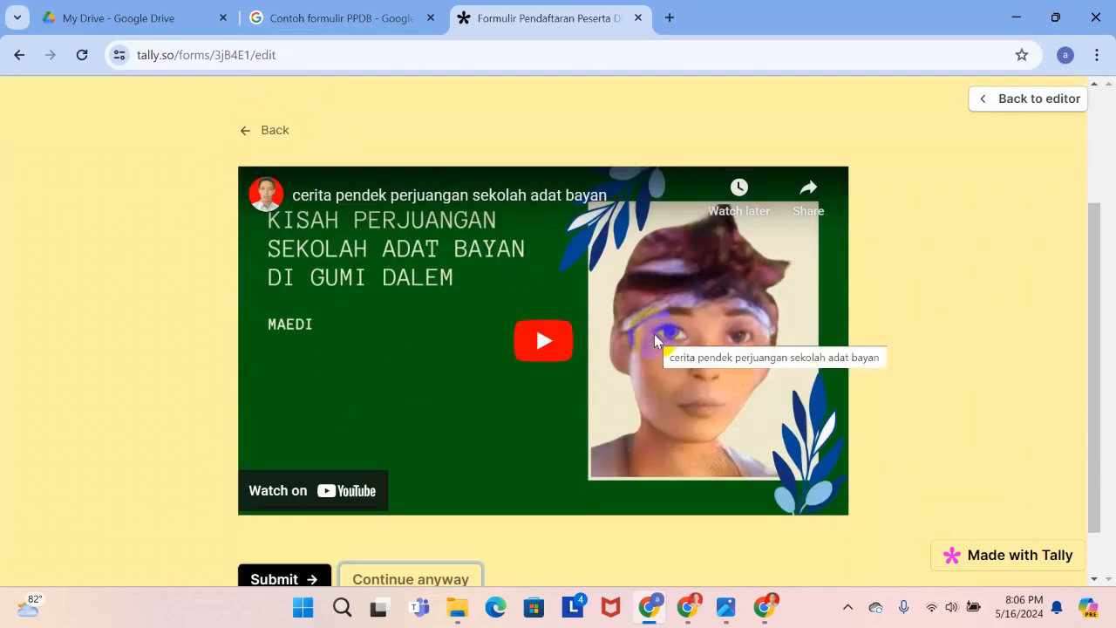
{"action": "scroll", "coordinate": [655, 340], "scroll_direction": "up", "scroll_amount": 1}
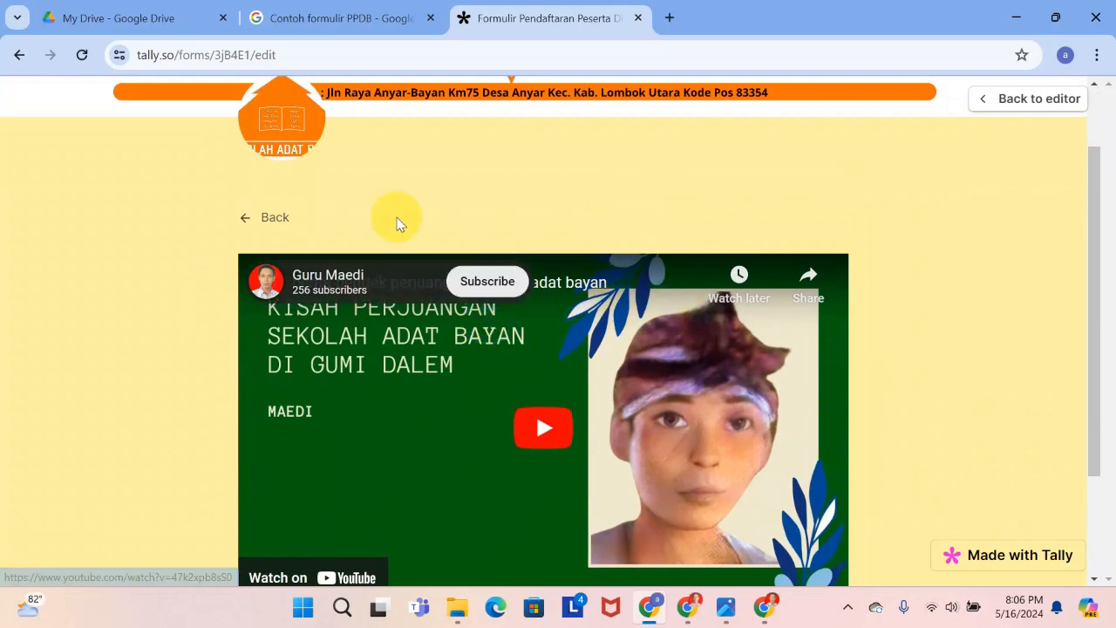
{"action": "left_click", "coordinate": [541, 431]}
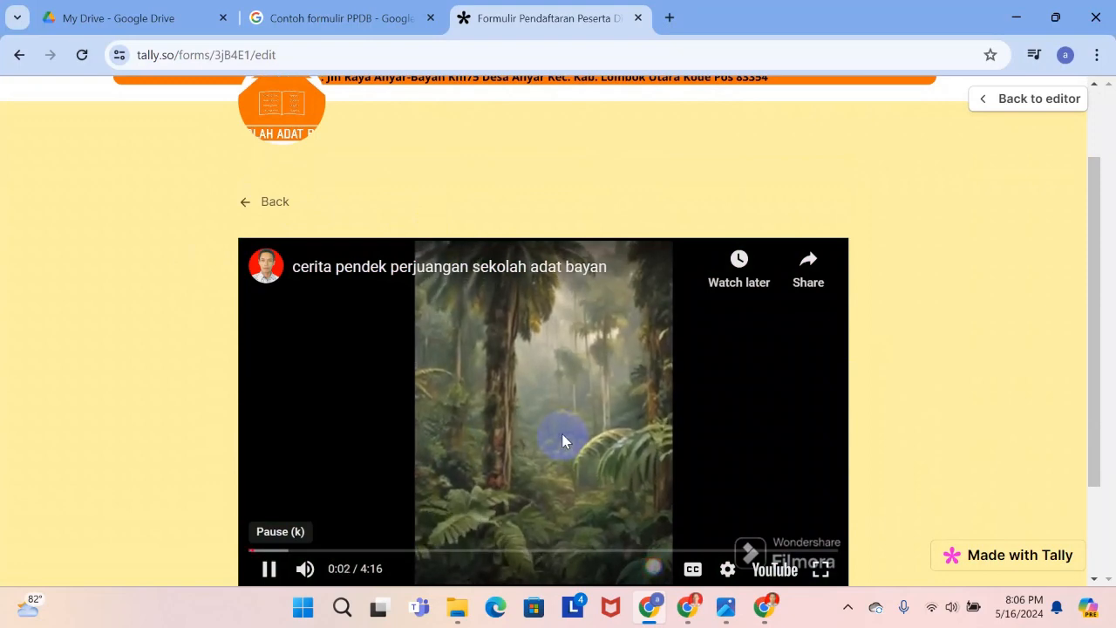
{"action": "scroll", "coordinate": [565, 435], "scroll_direction": "down", "scroll_amount": 2}
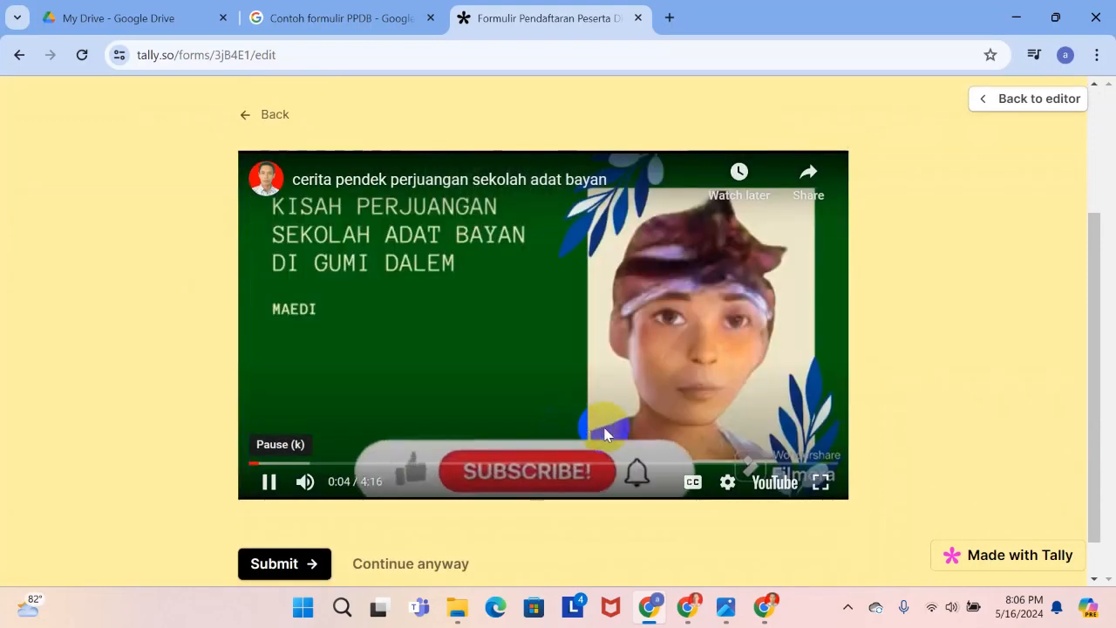
{"action": "left_click", "coordinate": [284, 463]}
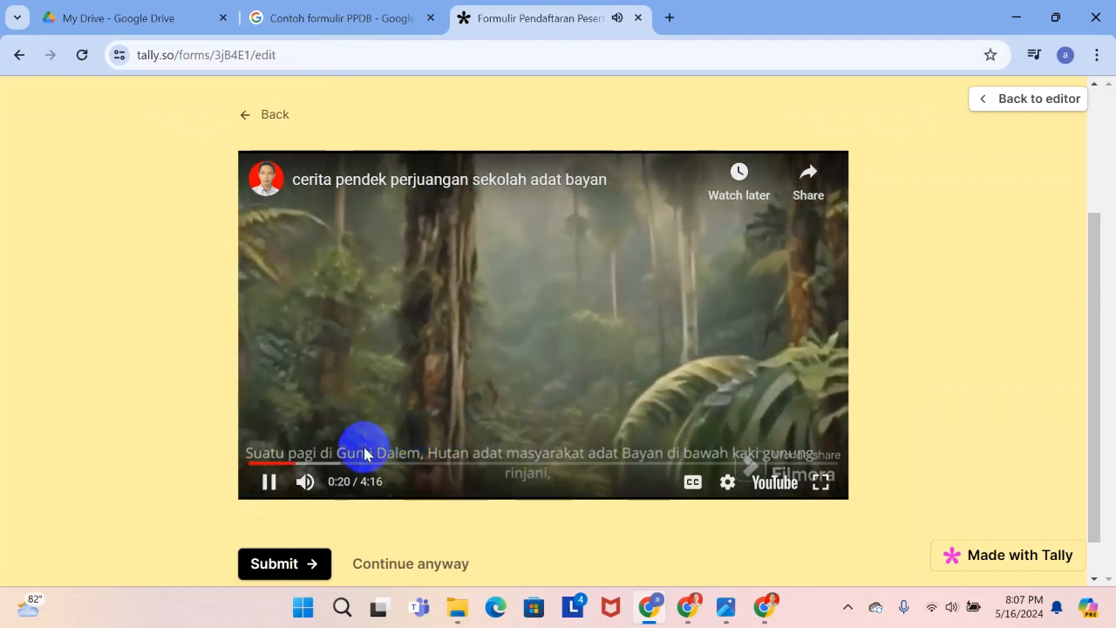
{"action": "left_click", "coordinate": [270, 487]}
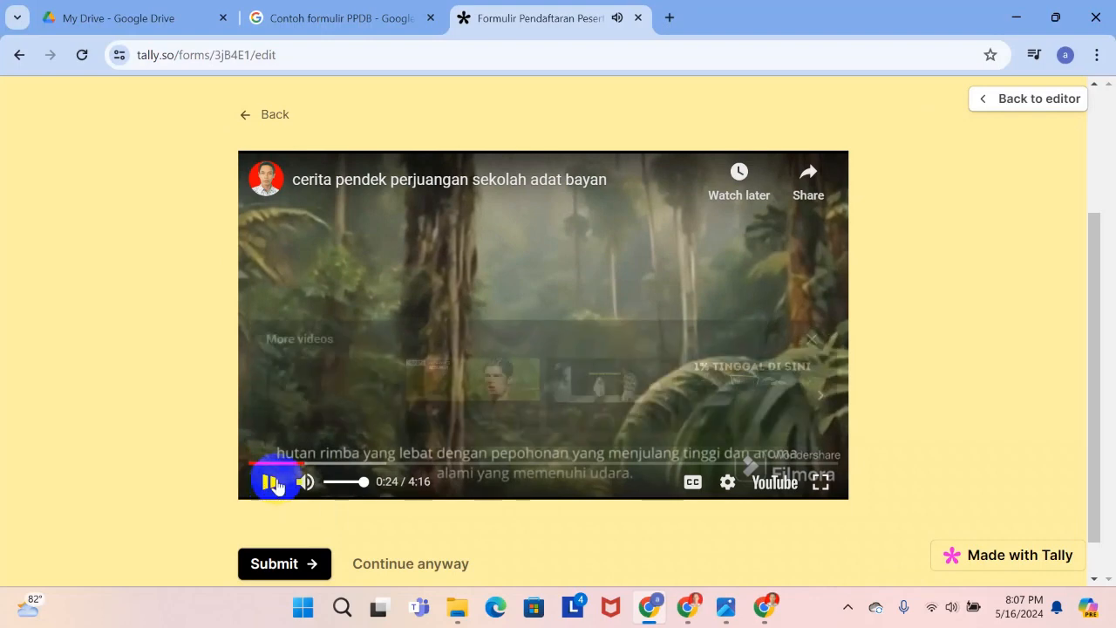
Continue to the Terima Kasih page, look it over, and return to the form editor.
{"action": "scroll", "coordinate": [540, 419], "scroll_direction": "down", "scroll_amount": 1}
{"action": "left_click", "coordinate": [406, 518]}
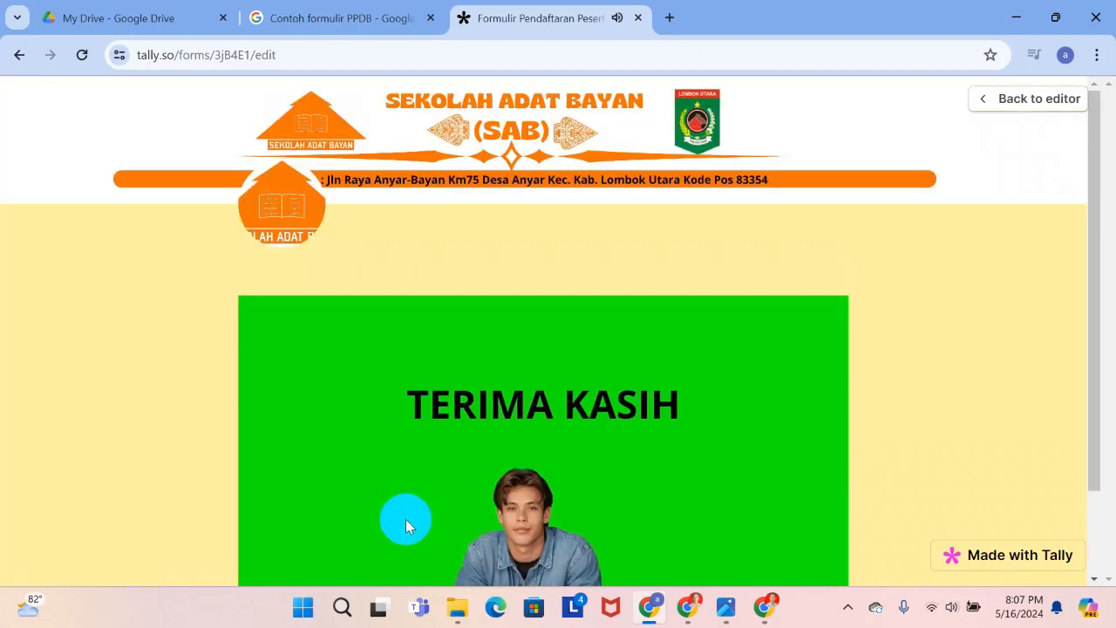
{"action": "scroll", "coordinate": [677, 404], "scroll_direction": "down", "scroll_amount": 2}
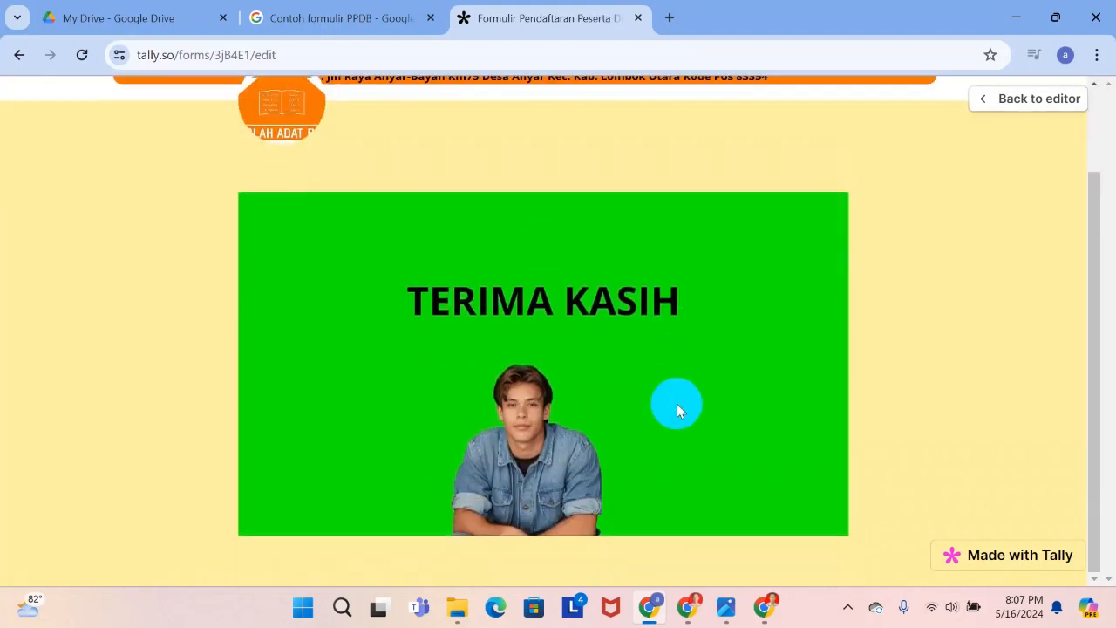
{"action": "scroll", "coordinate": [677, 410], "scroll_direction": "up", "scroll_amount": 2}
{"action": "left_click", "coordinate": [1036, 98]}
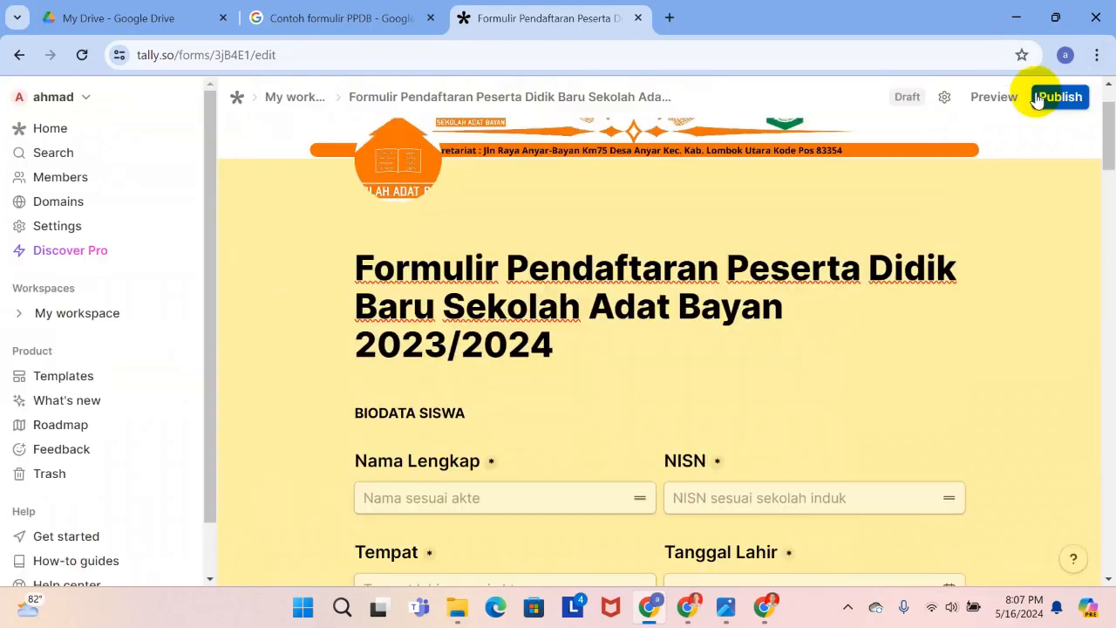
{"action": "left_click", "coordinate": [876, 178]}
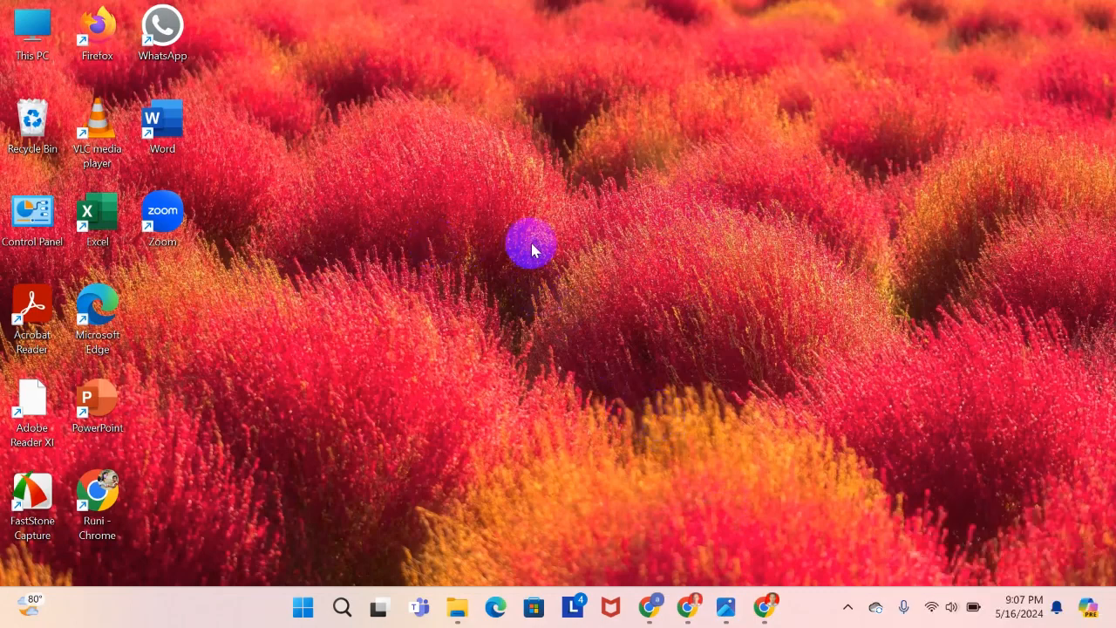
Switch to Chrome and search Google for tally.so.
{"action": "left_click", "coordinate": [657, 615]}
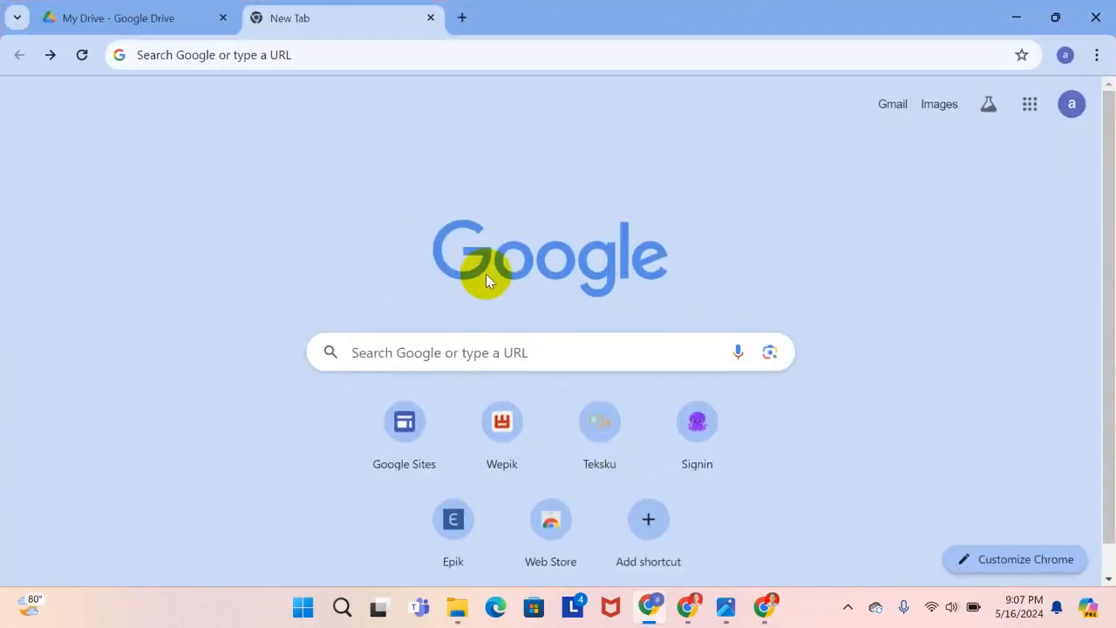
{"action": "left_click", "coordinate": [382, 358]}
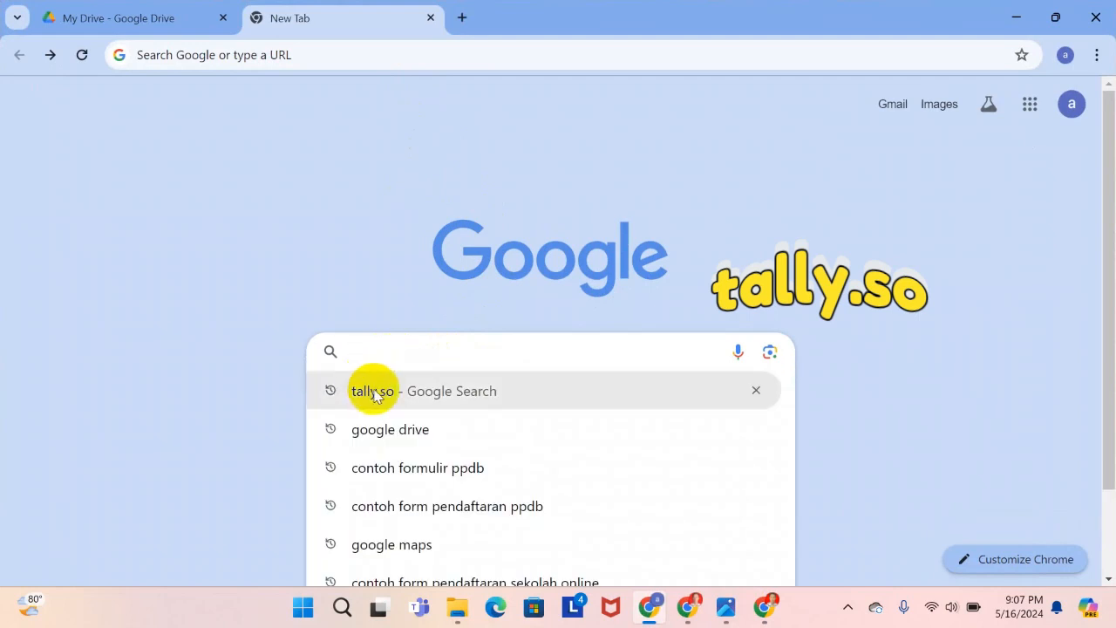
{"action": "left_click", "coordinate": [399, 394]}
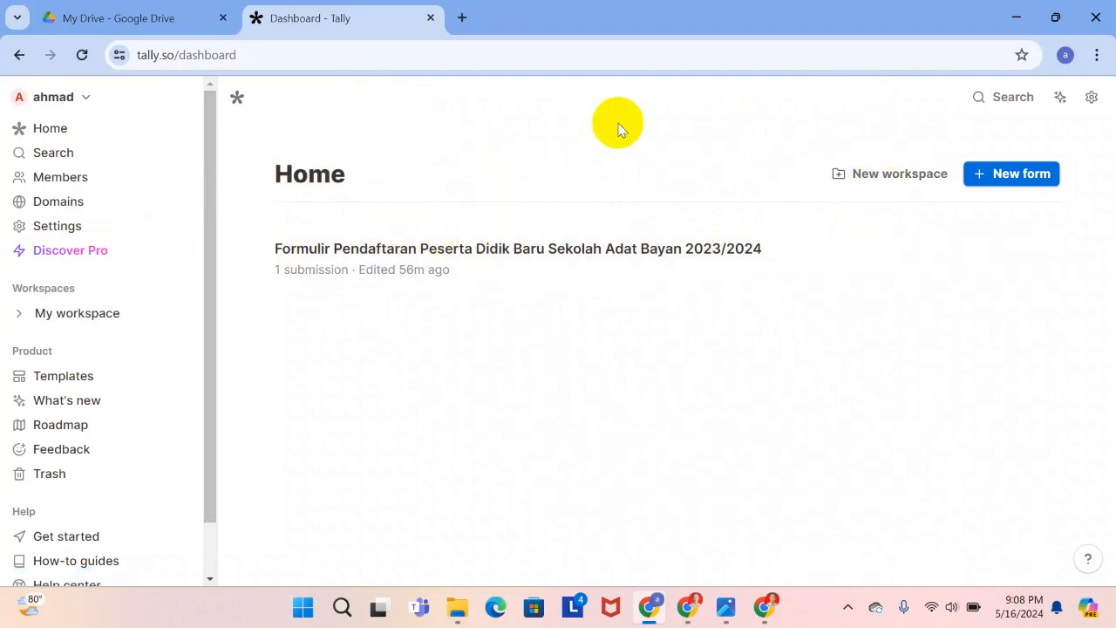
Create a new form and title it "Formulir PPDB SAB 2023/2024".
{"action": "left_click", "coordinate": [980, 183]}
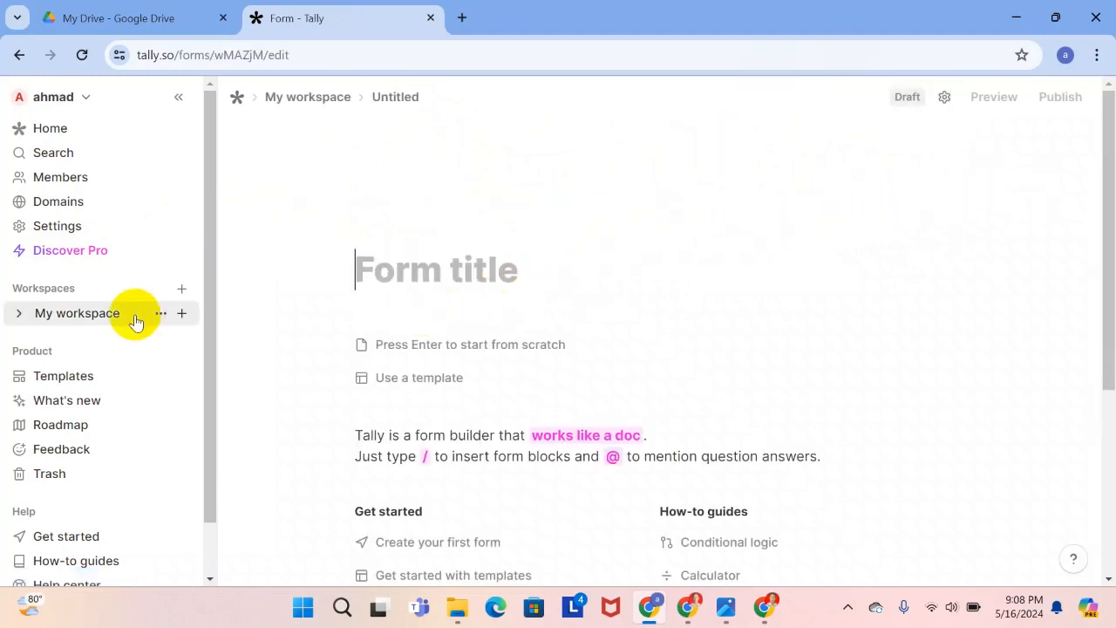
{"action": "scroll", "coordinate": [155, 291], "scroll_direction": "down", "scroll_amount": 1}
{"action": "left_click", "coordinate": [346, 261]}
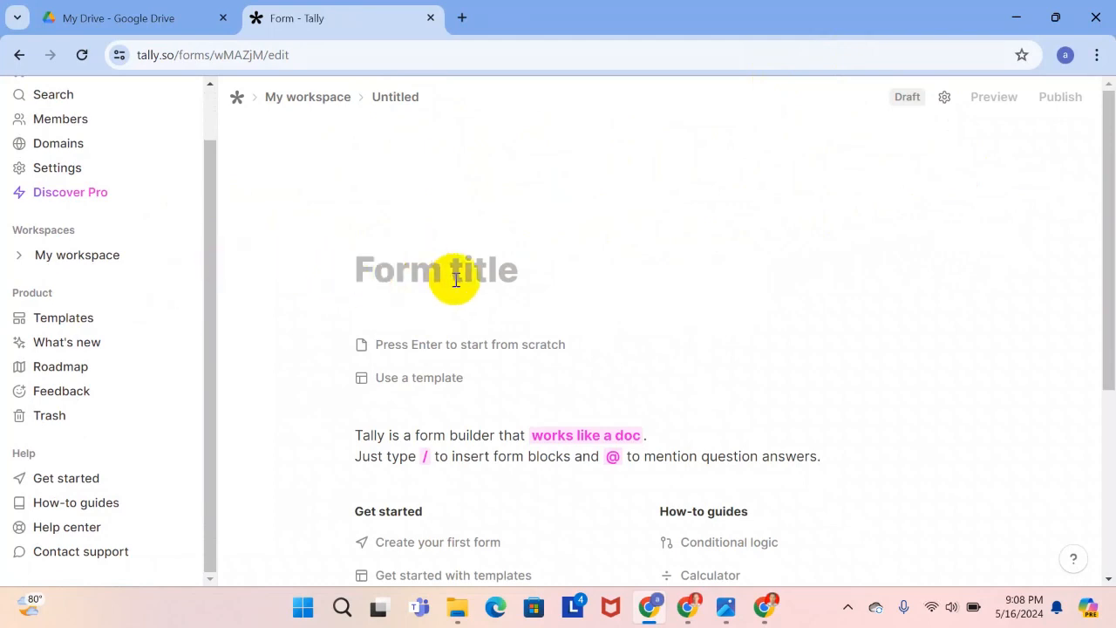
{"action": "type", "text": "Formulir PPDB SAB 2023/2024"}
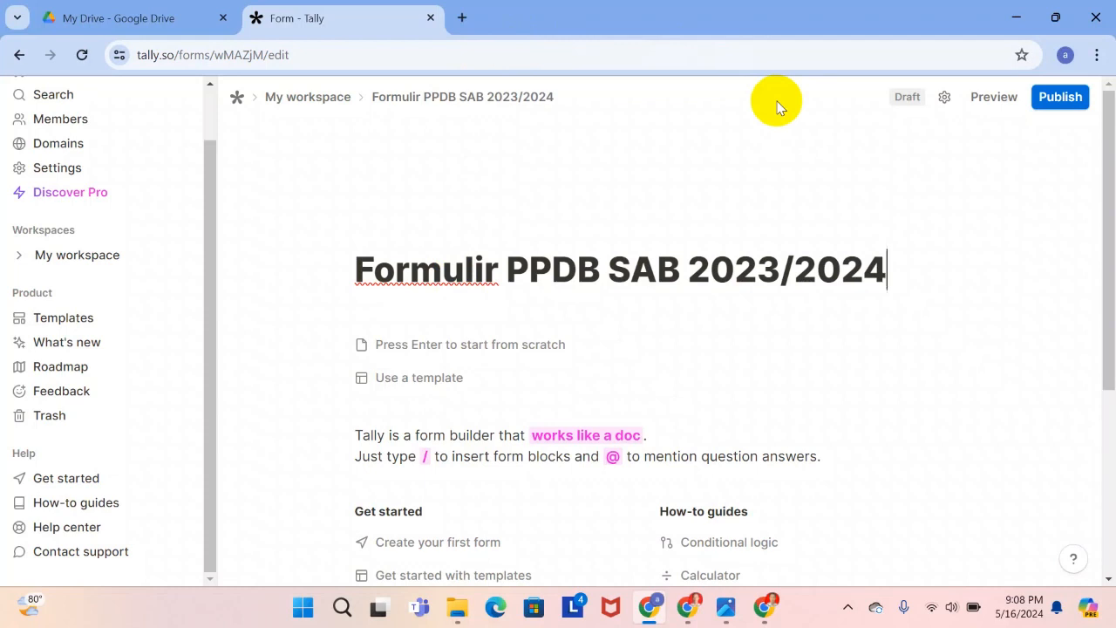
Start the form from scratch, add a logo to it, and check the logo's link and upload sources.
{"action": "key", "text": "Return"}
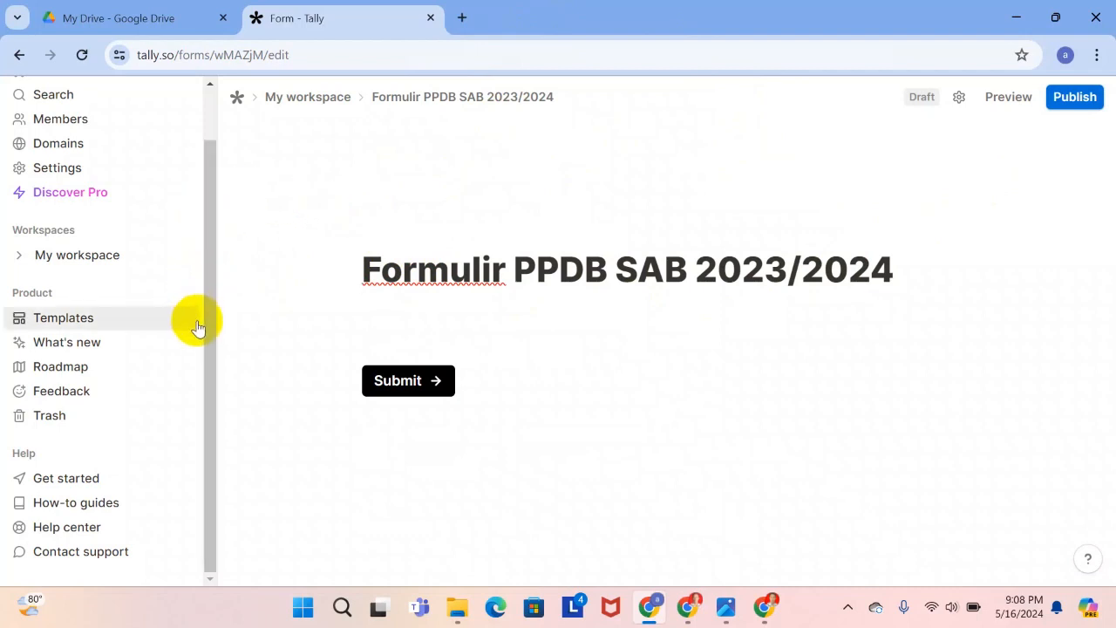
{"action": "scroll", "coordinate": [211, 305], "scroll_direction": "up", "scroll_amount": 2}
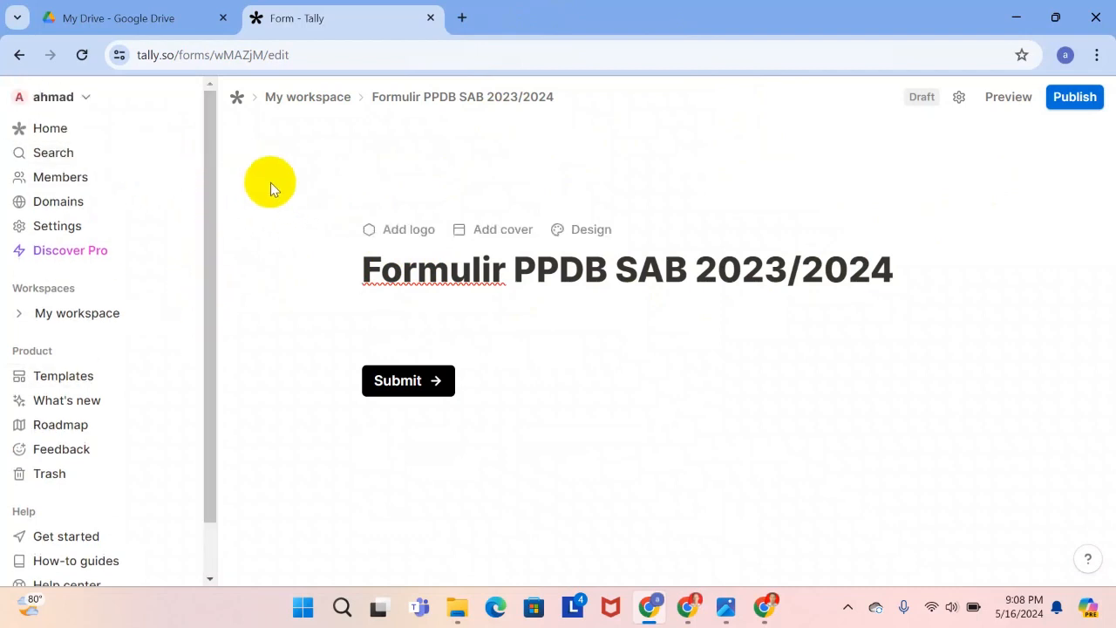
{"action": "left_click", "coordinate": [369, 237]}
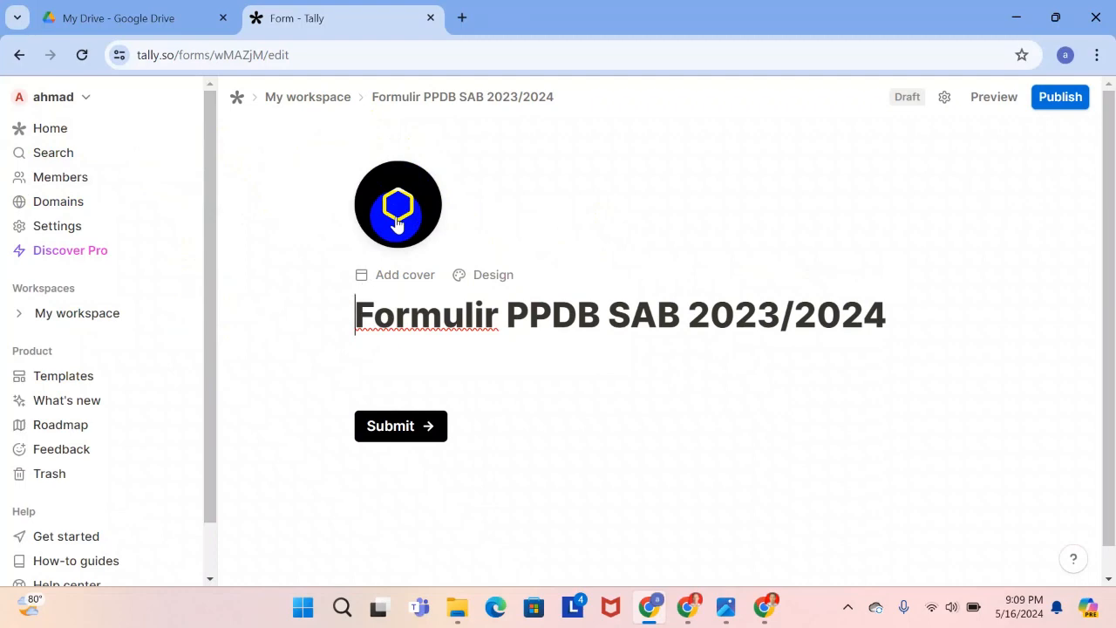
{"action": "left_click", "coordinate": [397, 224]}
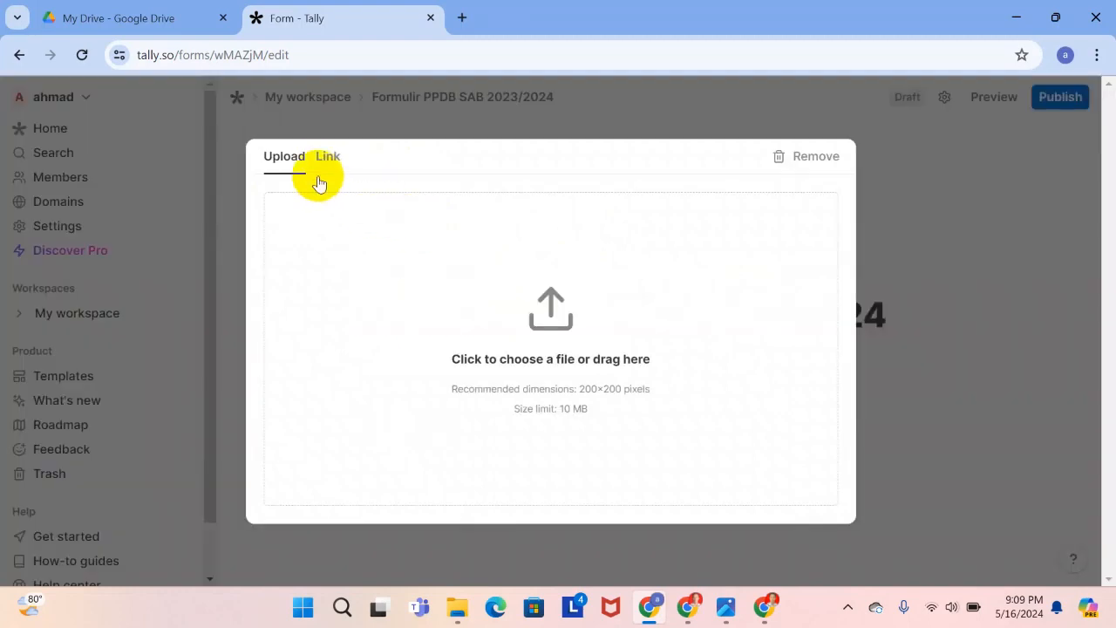
{"action": "left_click", "coordinate": [329, 165]}
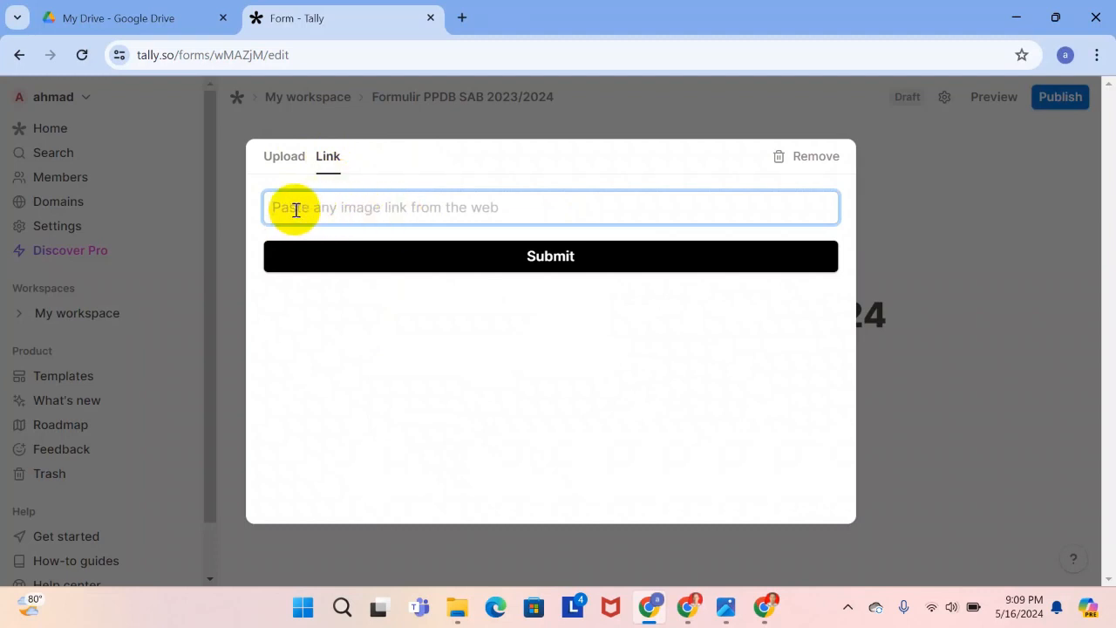
{"action": "left_click", "coordinate": [280, 164]}
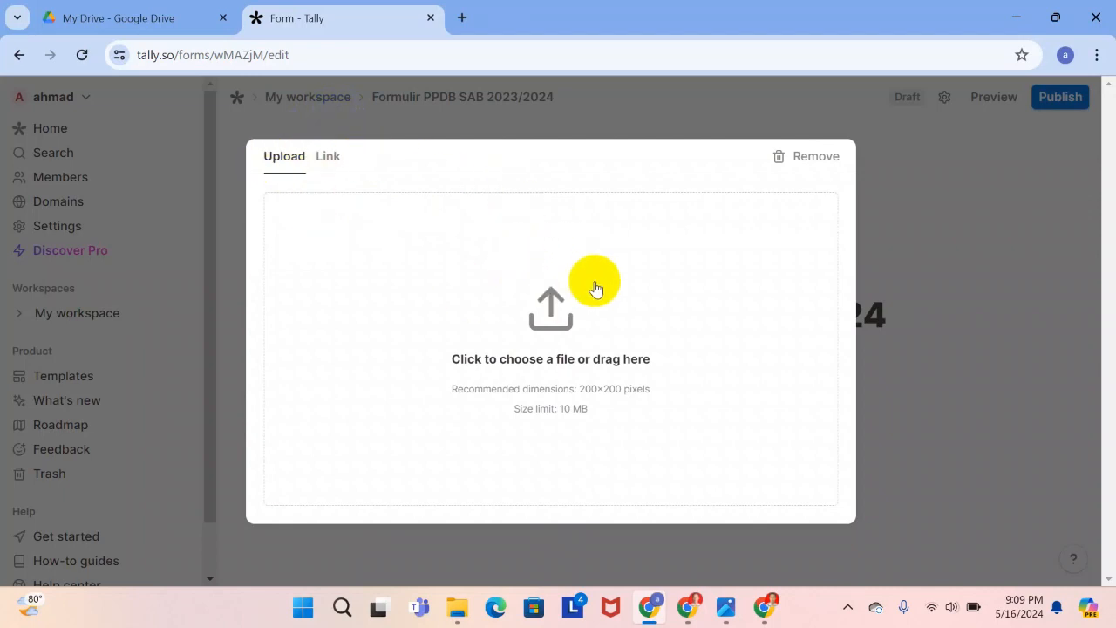
Upload the image "logo SAB" from the Website SAB folder as the form's logo.
{"action": "left_click", "coordinate": [554, 303]}
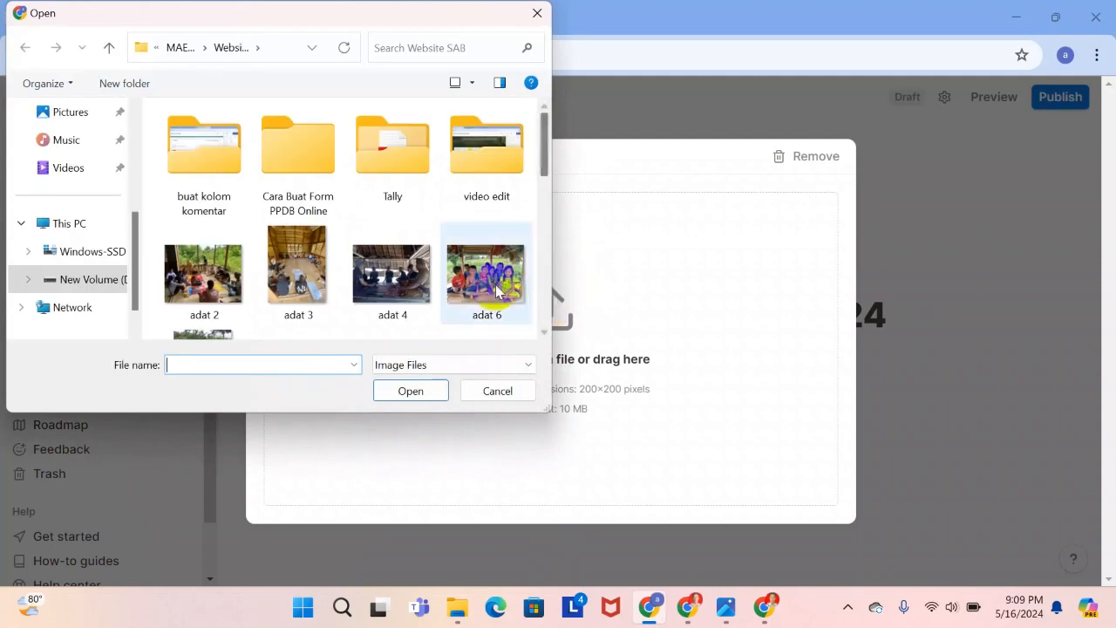
{"action": "scroll", "coordinate": [348, 209], "scroll_direction": "down", "scroll_amount": 3}
{"action": "scroll", "coordinate": [354, 209], "scroll_direction": "up", "scroll_amount": 1}
{"action": "scroll", "coordinate": [349, 209], "scroll_direction": "down", "scroll_amount": 2}
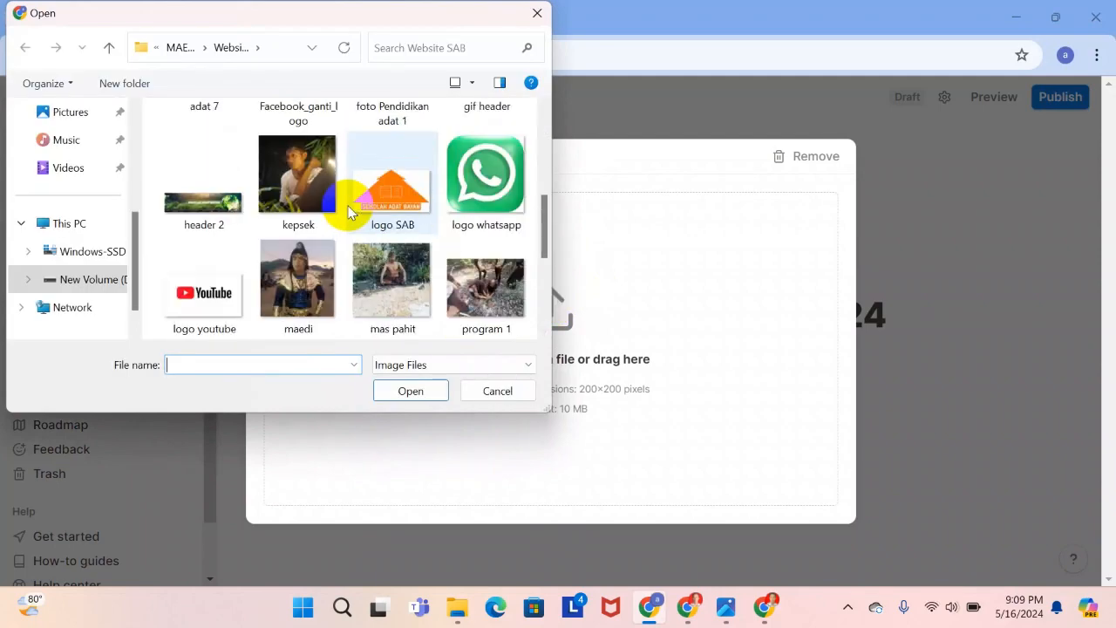
{"action": "left_click", "coordinate": [392, 207]}
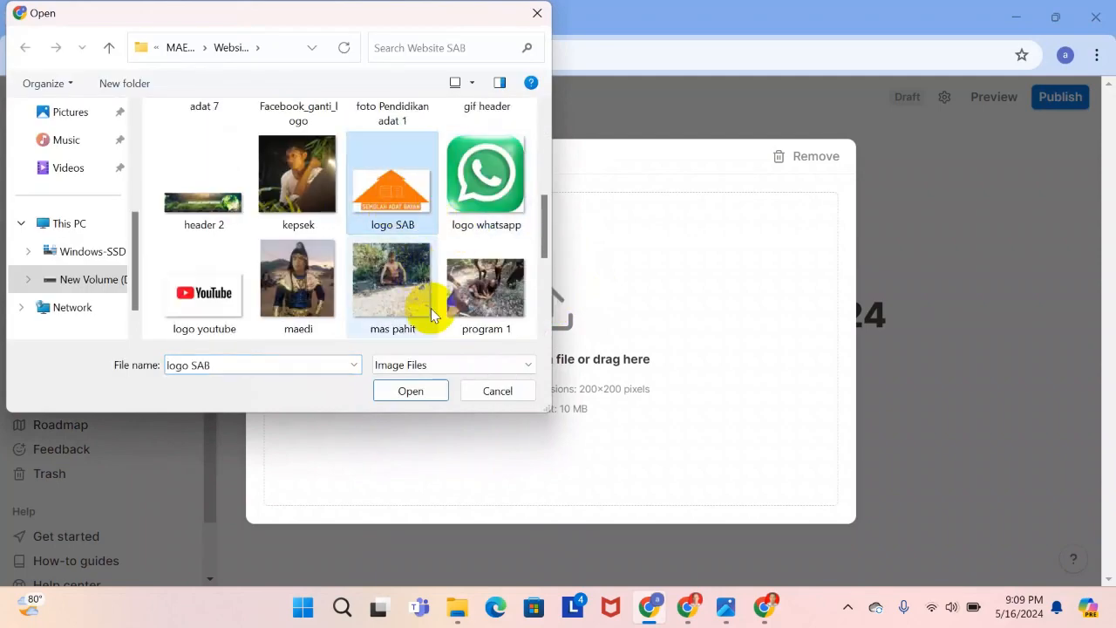
{"action": "left_click", "coordinate": [397, 389]}
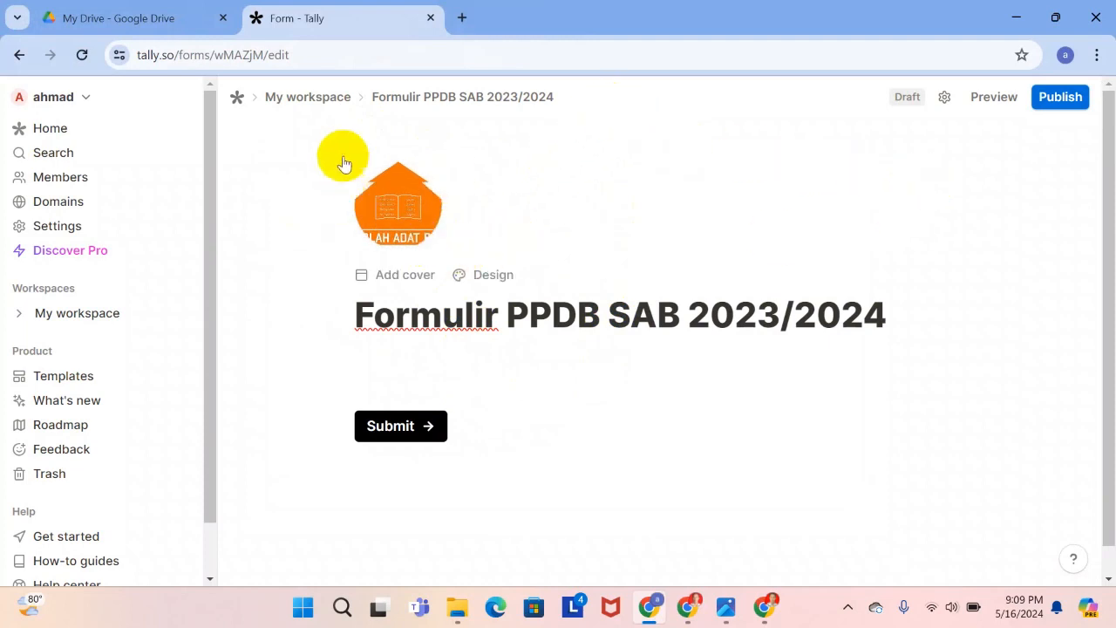
Add a cover to the form and look through its link, Unsplash and color source options.
{"action": "left_click", "coordinate": [367, 278]}
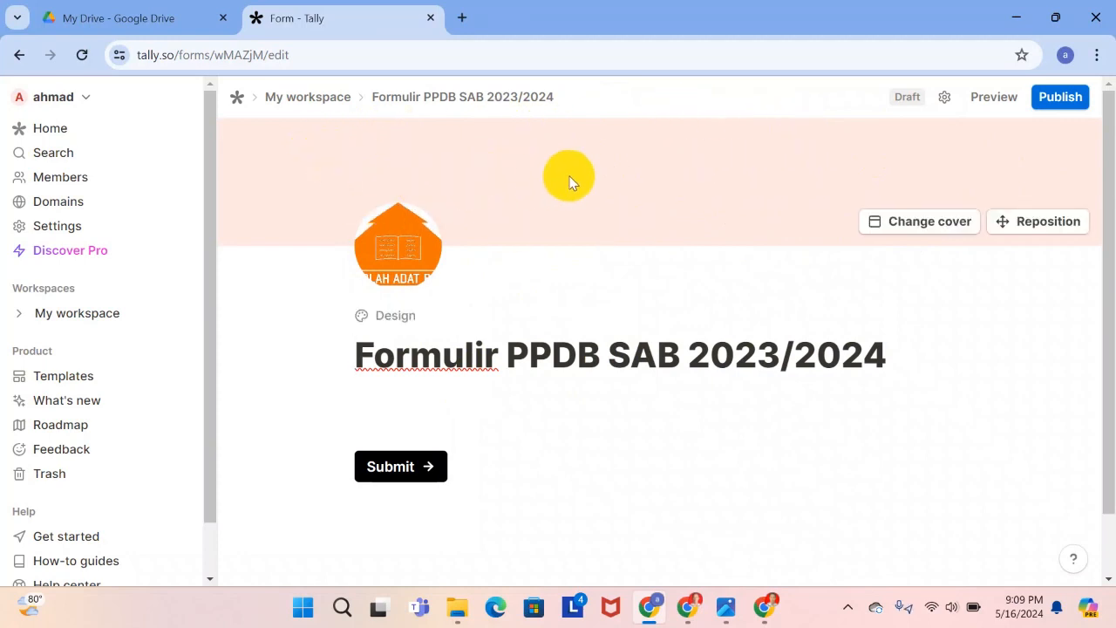
{"action": "left_click", "coordinate": [908, 228]}
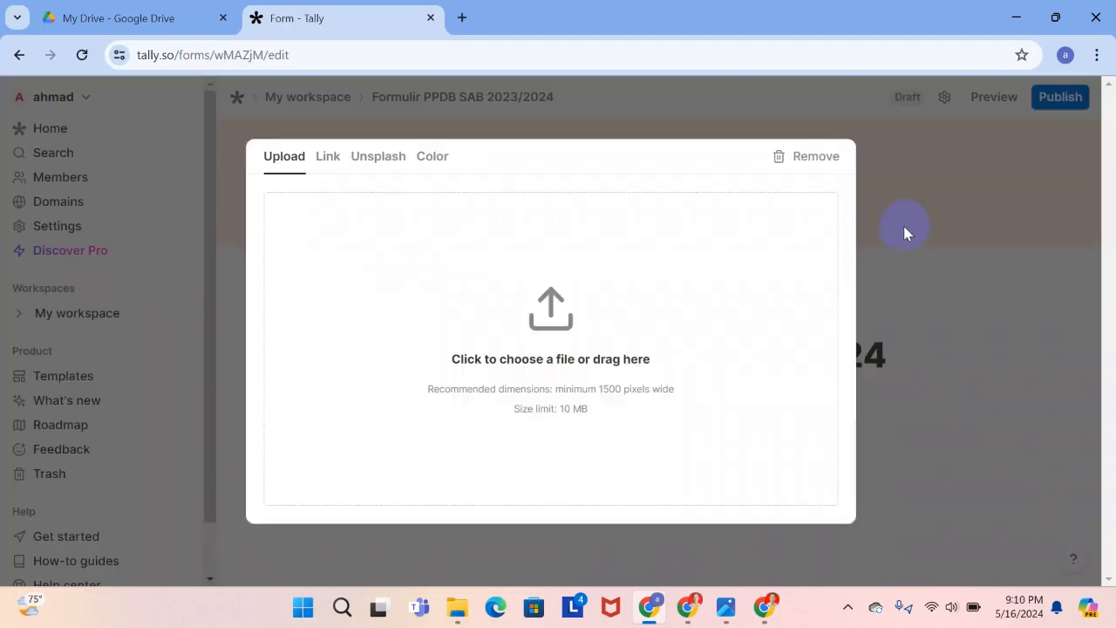
{"action": "left_click", "coordinate": [328, 164]}
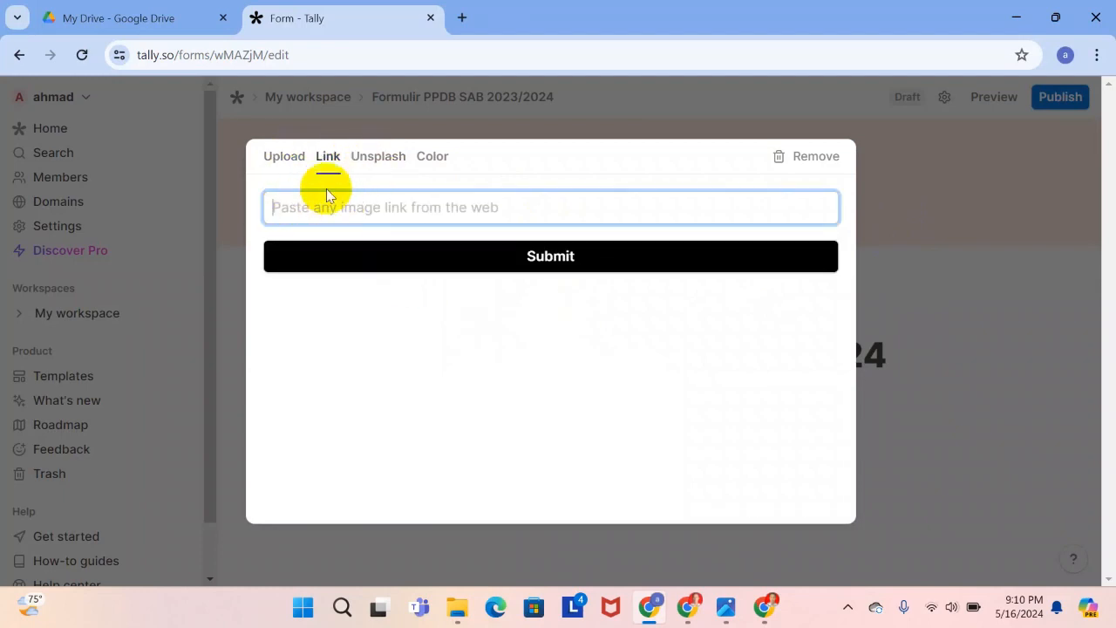
{"action": "left_click", "coordinate": [386, 156]}
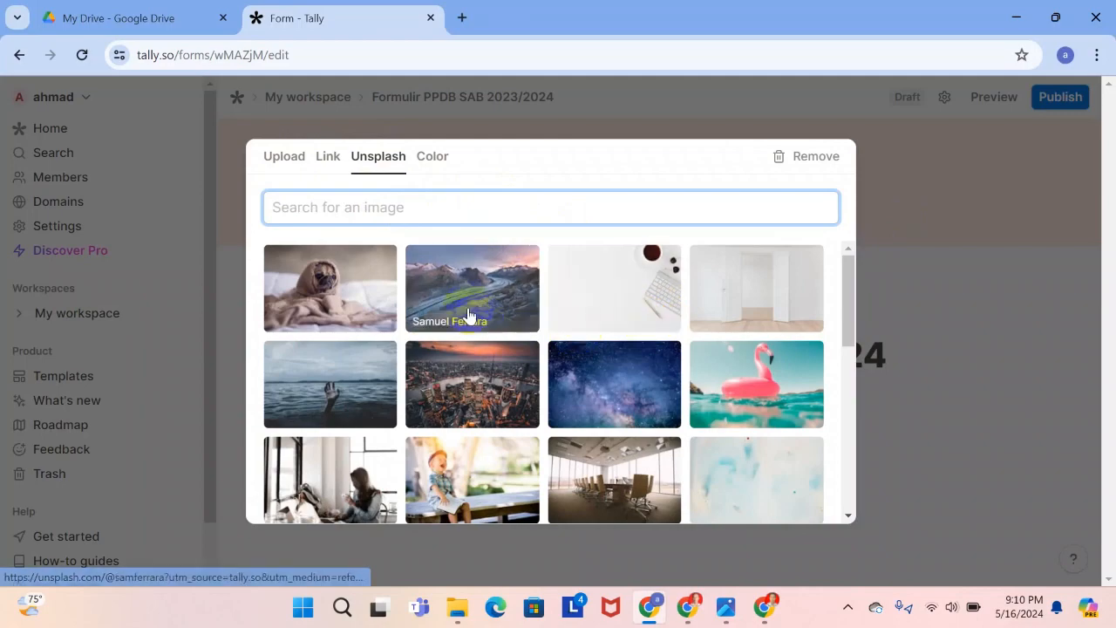
{"action": "scroll", "coordinate": [565, 359], "scroll_direction": "down", "scroll_amount": 5}
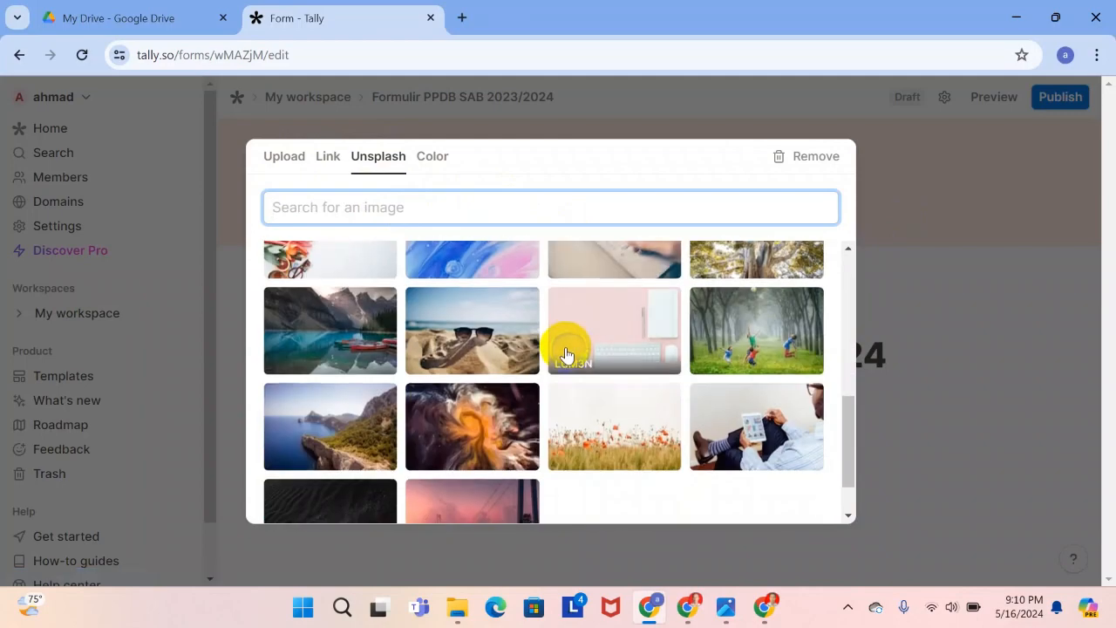
{"action": "scroll", "coordinate": [564, 353], "scroll_direction": "down", "scroll_amount": 1}
{"action": "scroll", "coordinate": [562, 348], "scroll_direction": "up", "scroll_amount": 10}
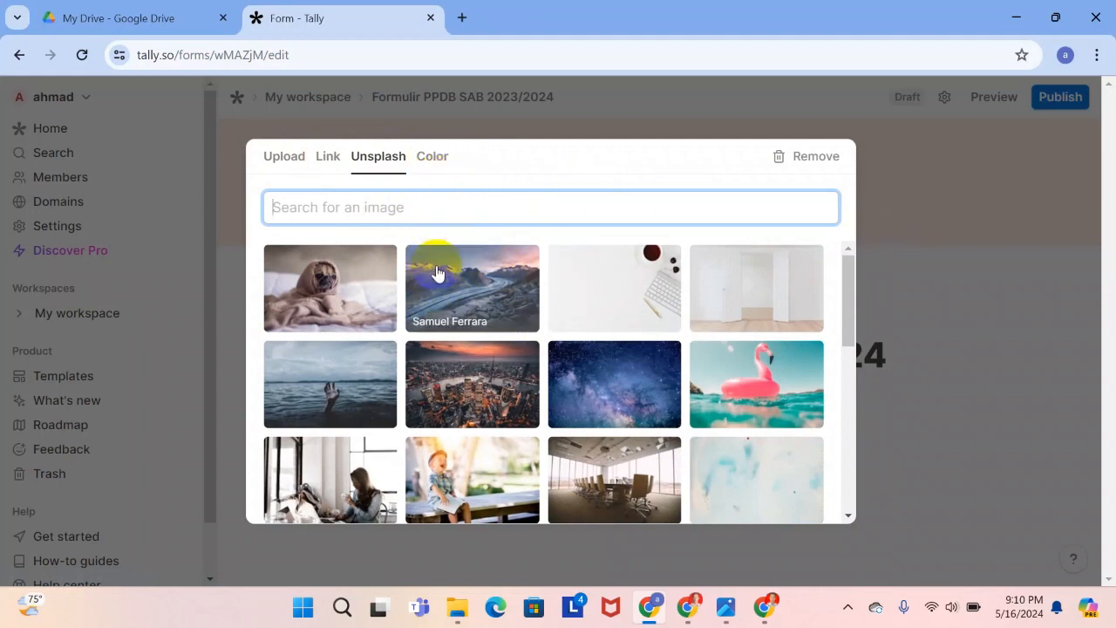
{"action": "left_click", "coordinate": [430, 163]}
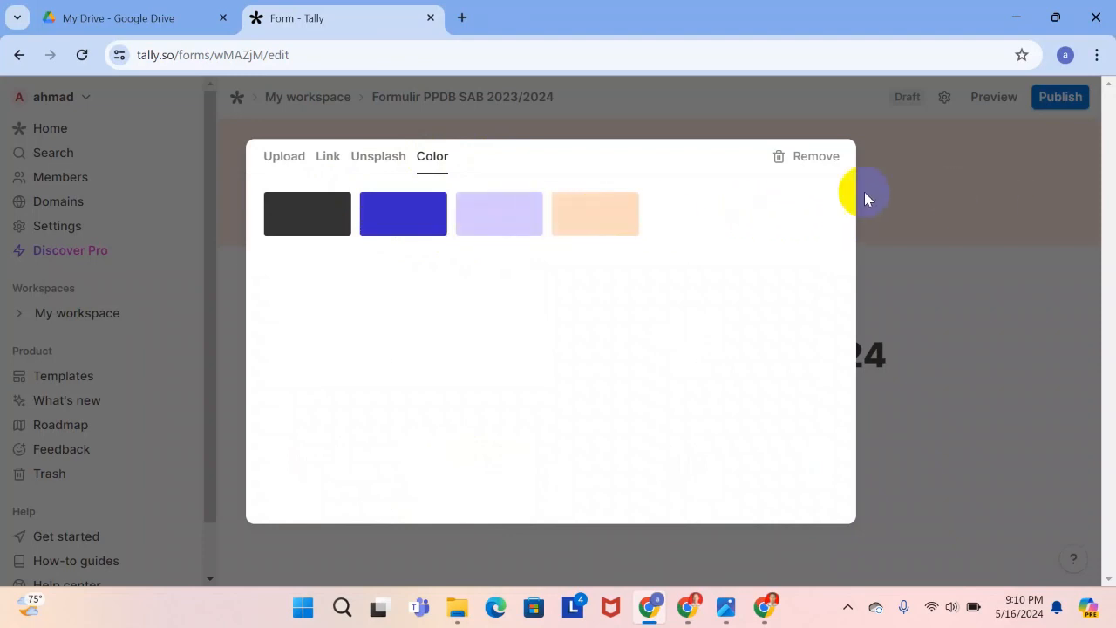
Upload the image "HEADER KECIL" from the Tally folder as the form's cover.
{"action": "left_click", "coordinate": [291, 163]}
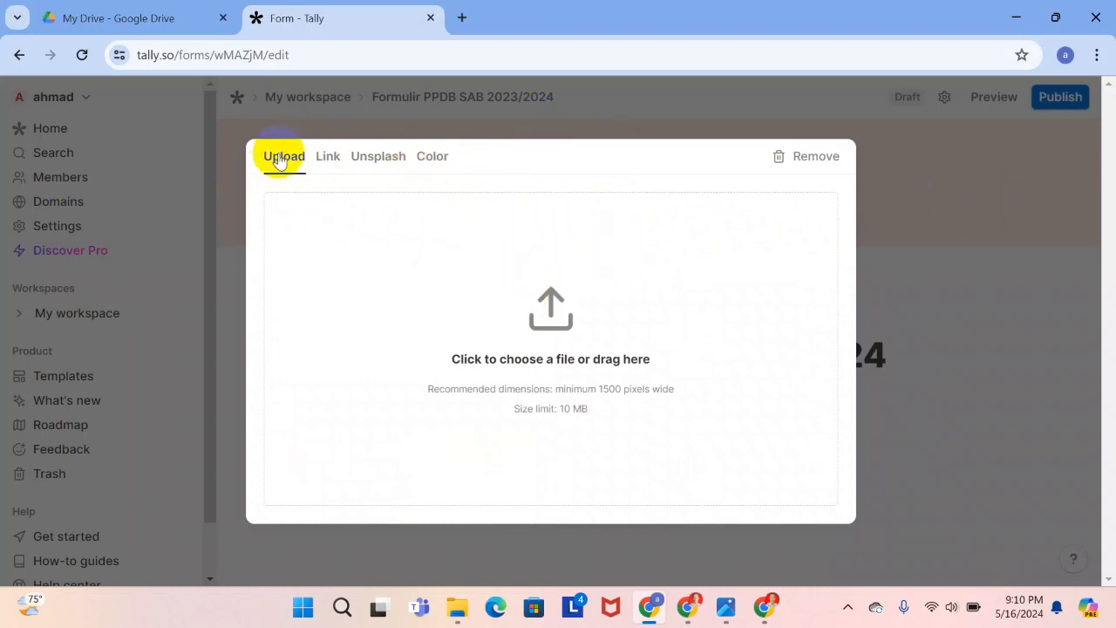
{"action": "left_click", "coordinate": [552, 283]}
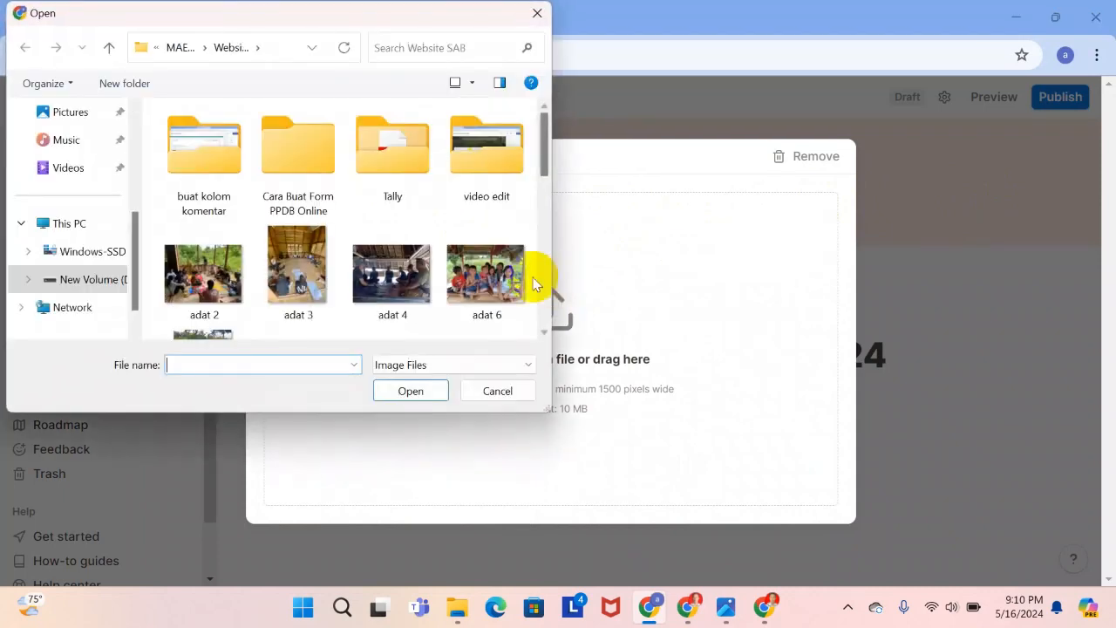
{"action": "double_click", "coordinate": [393, 164]}
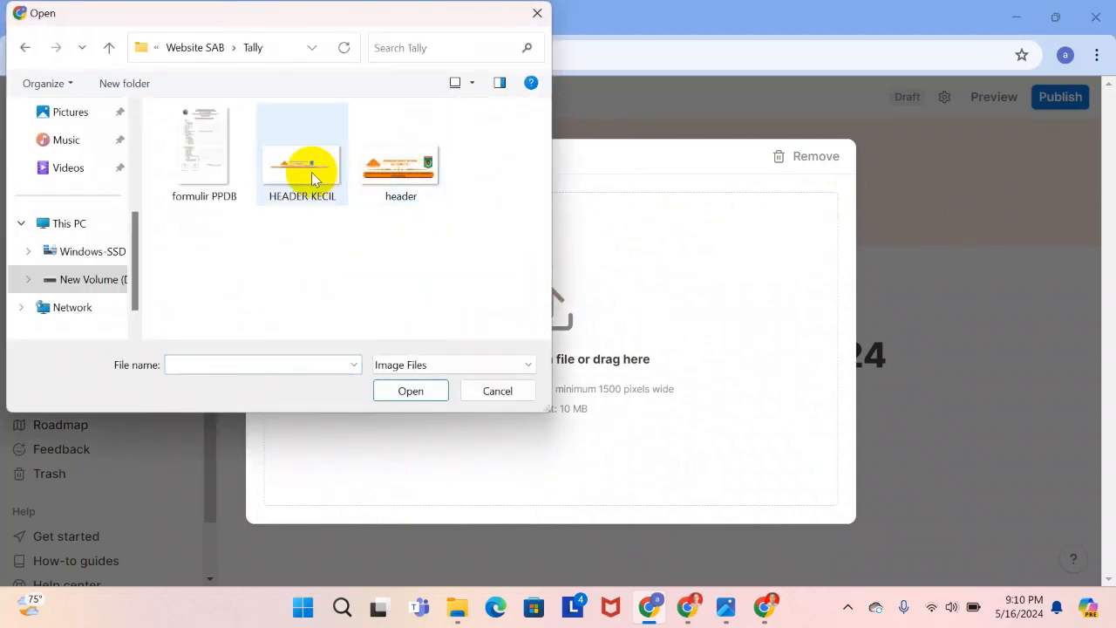
{"action": "left_click", "coordinate": [300, 175]}
{"action": "left_click", "coordinate": [418, 389]}
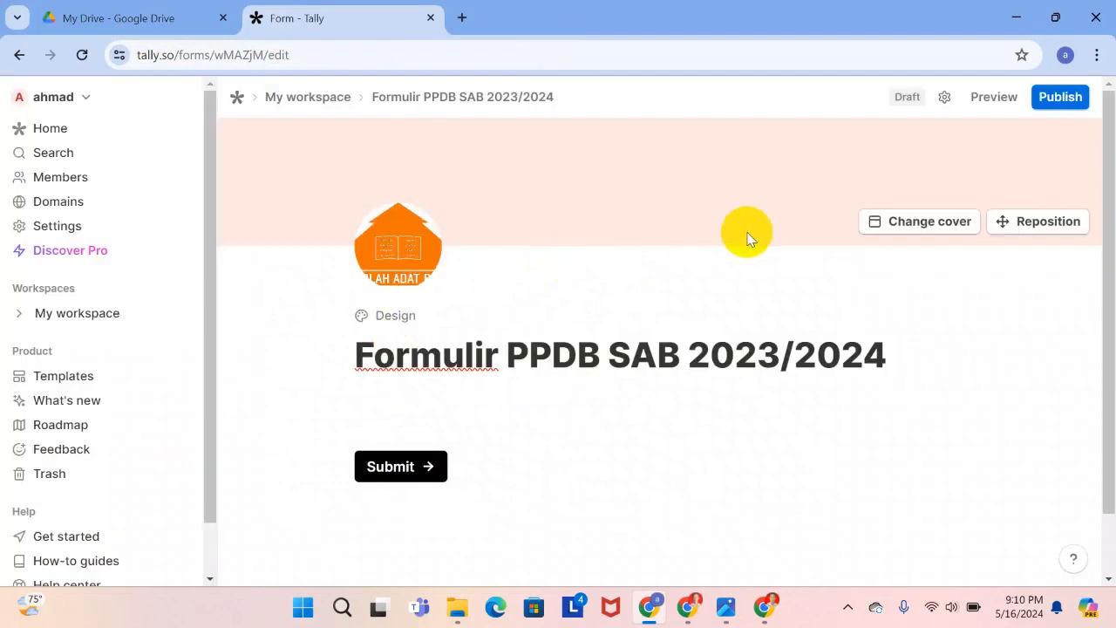
{"action": "mouse_move", "coordinate": [500, 212]}
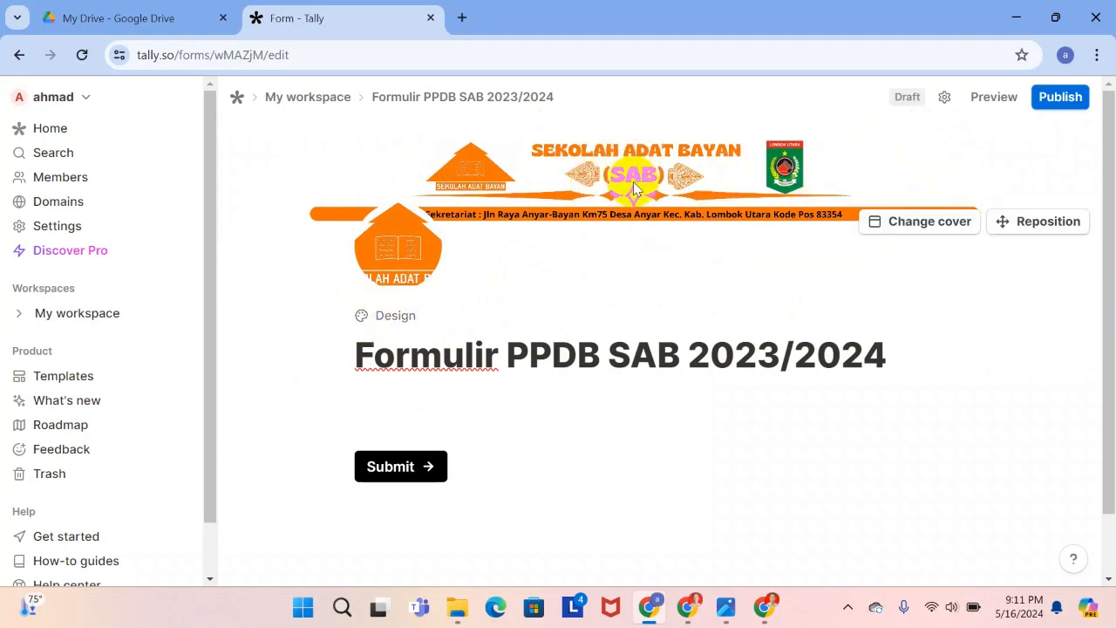
Reposition the cover image slightly upward, and preview the form before returning to the editor.
{"action": "left_click", "coordinate": [1041, 227]}
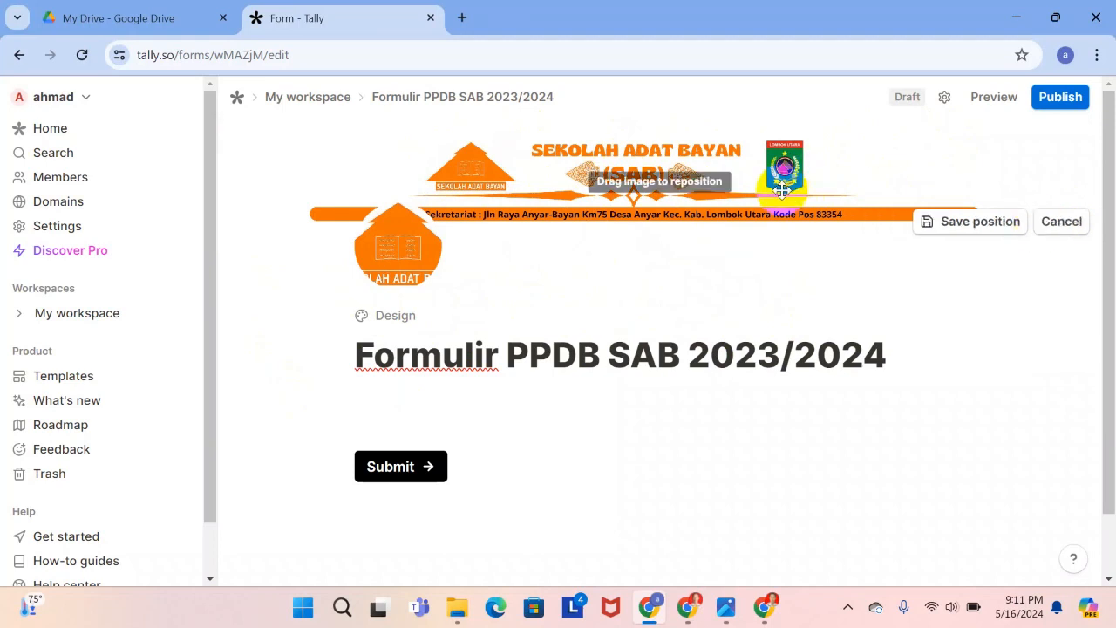
{"action": "mouse_move", "coordinate": [757, 194]}
{"action": "left_mouse_down"}
{"action": "mouse_move", "coordinate": [765, 172]}
{"action": "mouse_move", "coordinate": [760, 197]}
{"action": "mouse_move", "coordinate": [770, 183]}
{"action": "left_mouse_up"}
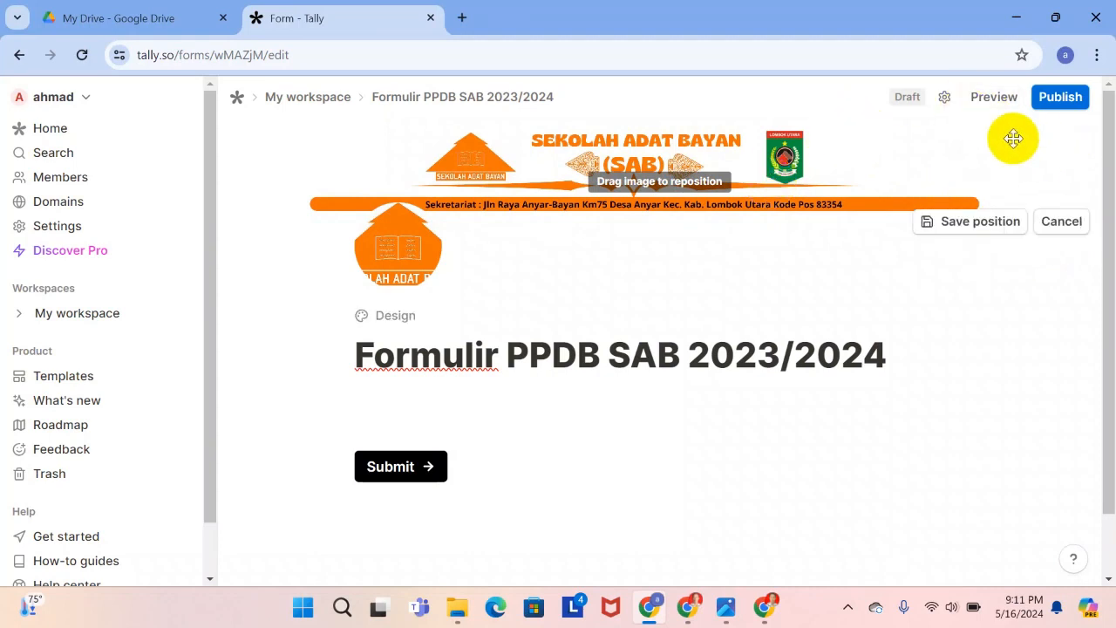
{"action": "left_click", "coordinate": [994, 98]}
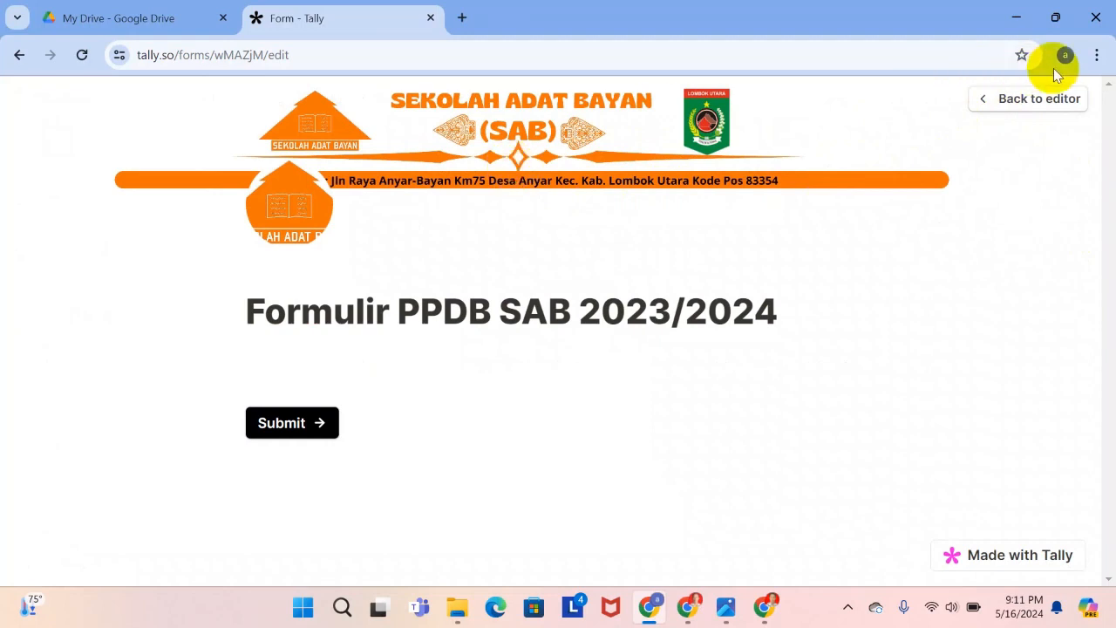
{"action": "left_click", "coordinate": [1016, 114]}
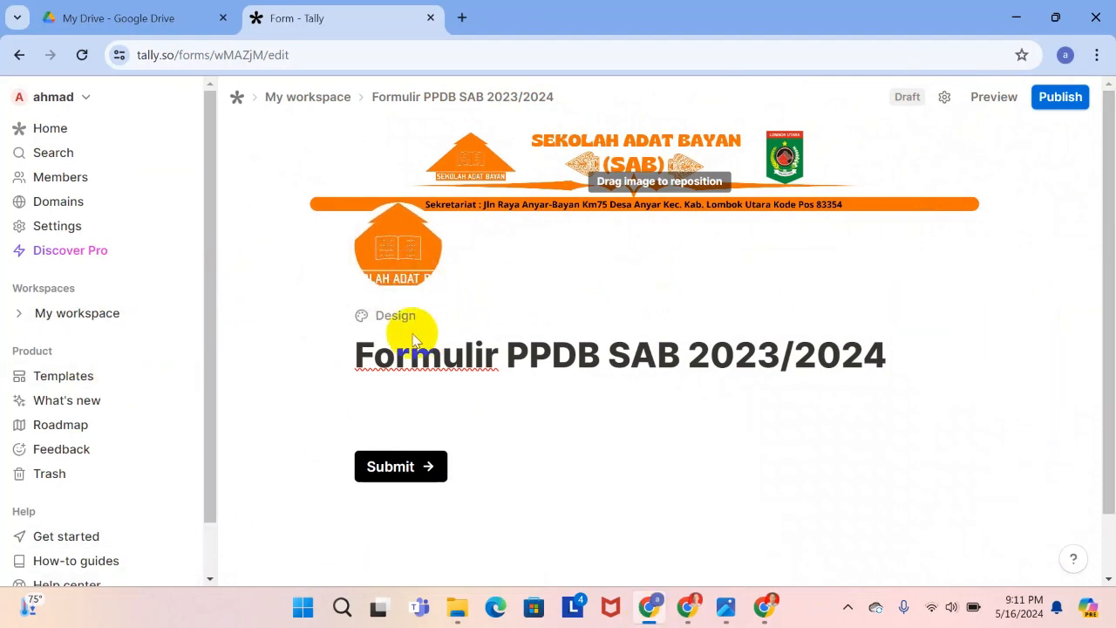
Switch the form's design to the Custom theme and set the background color to light yellow #fff0a4.
{"action": "left_click", "coordinate": [362, 319]}
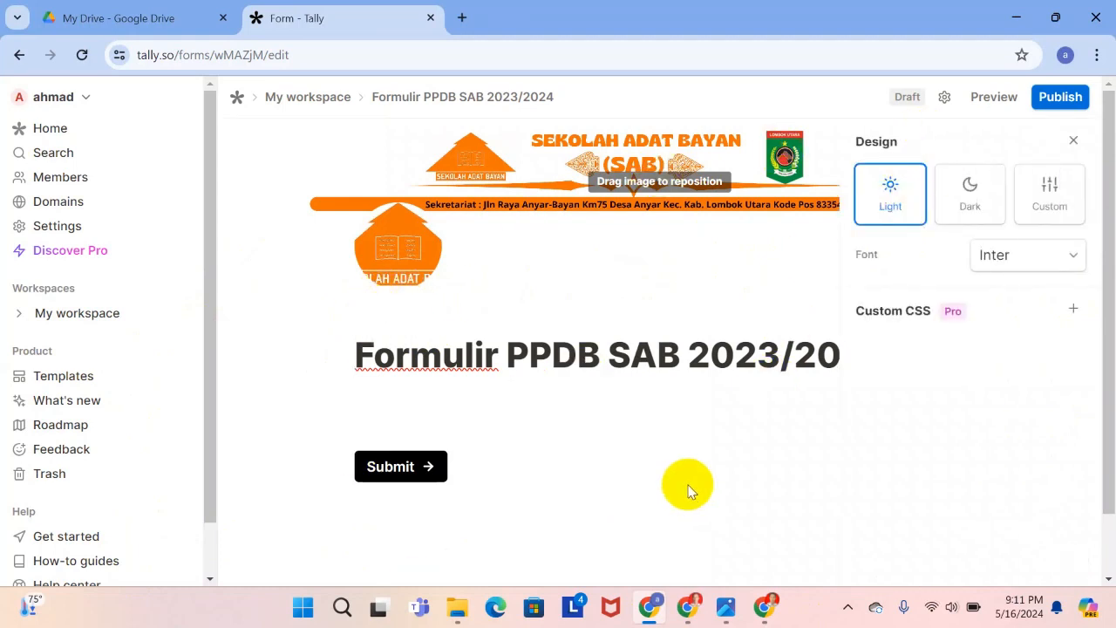
{"action": "left_click", "coordinate": [973, 199]}
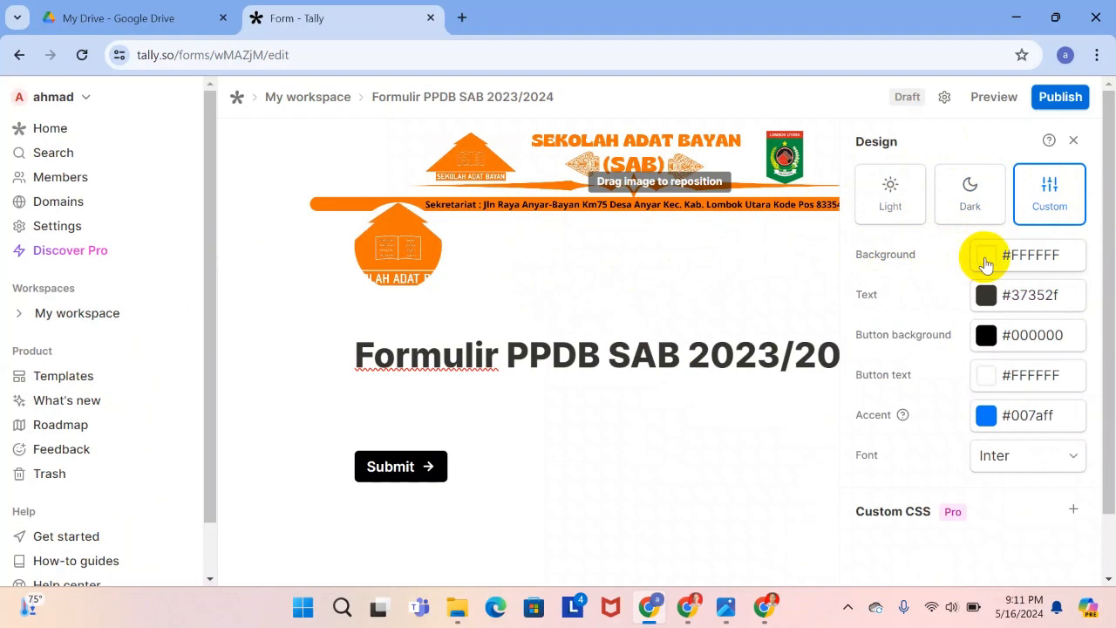
{"action": "left_click", "coordinate": [985, 264]}
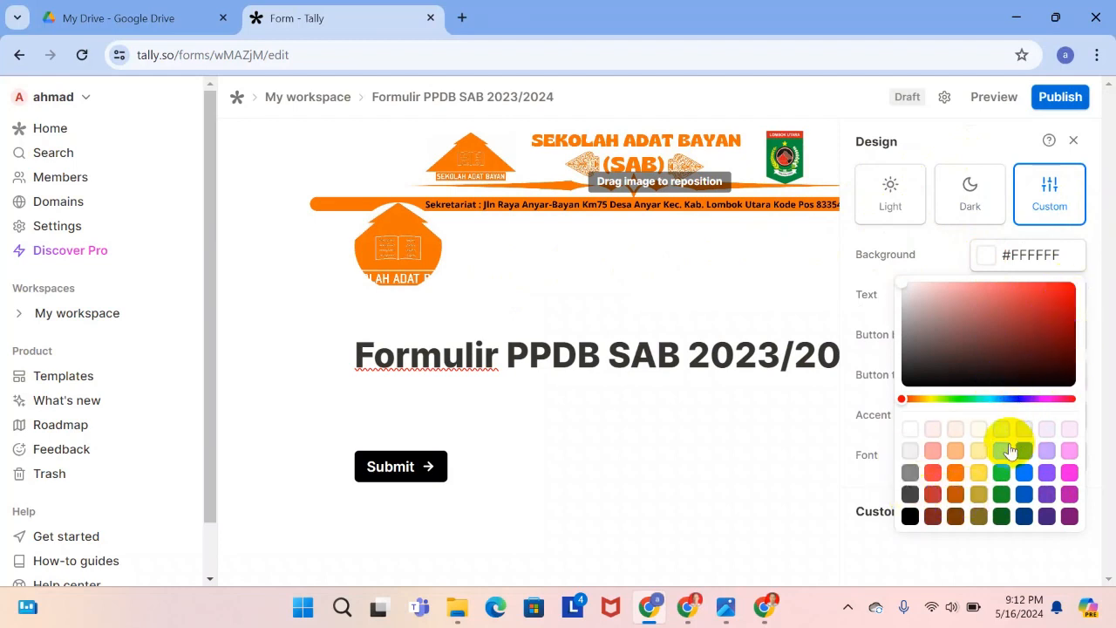
{"action": "left_click", "coordinate": [979, 455]}
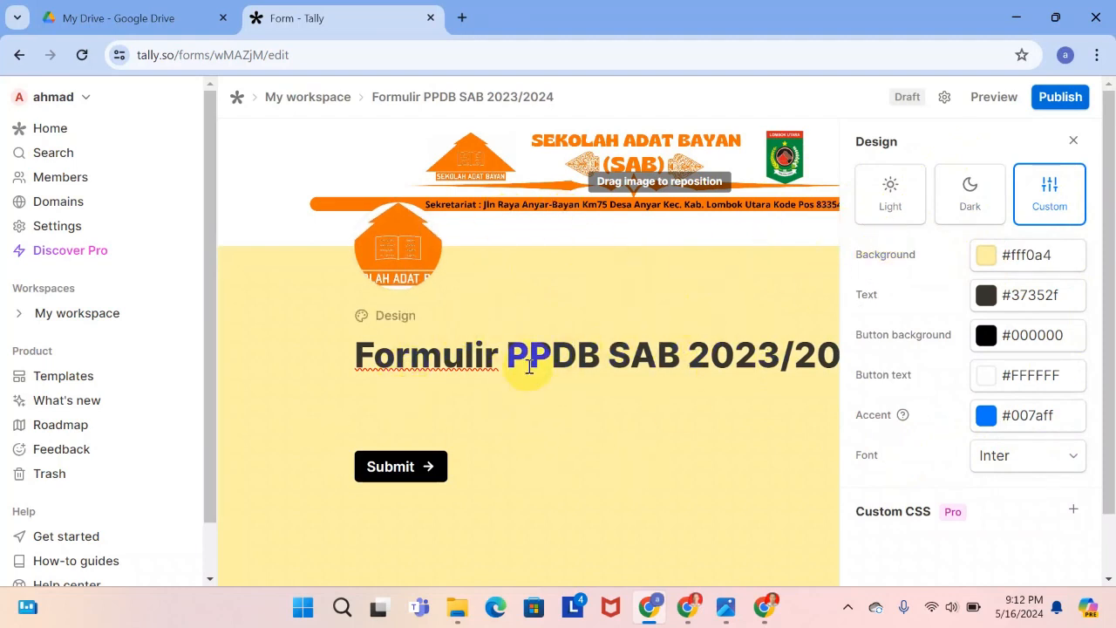
Try blue #005cbf as the form's text color and settle on black #000000 instead.
{"action": "left_click", "coordinate": [986, 296]}
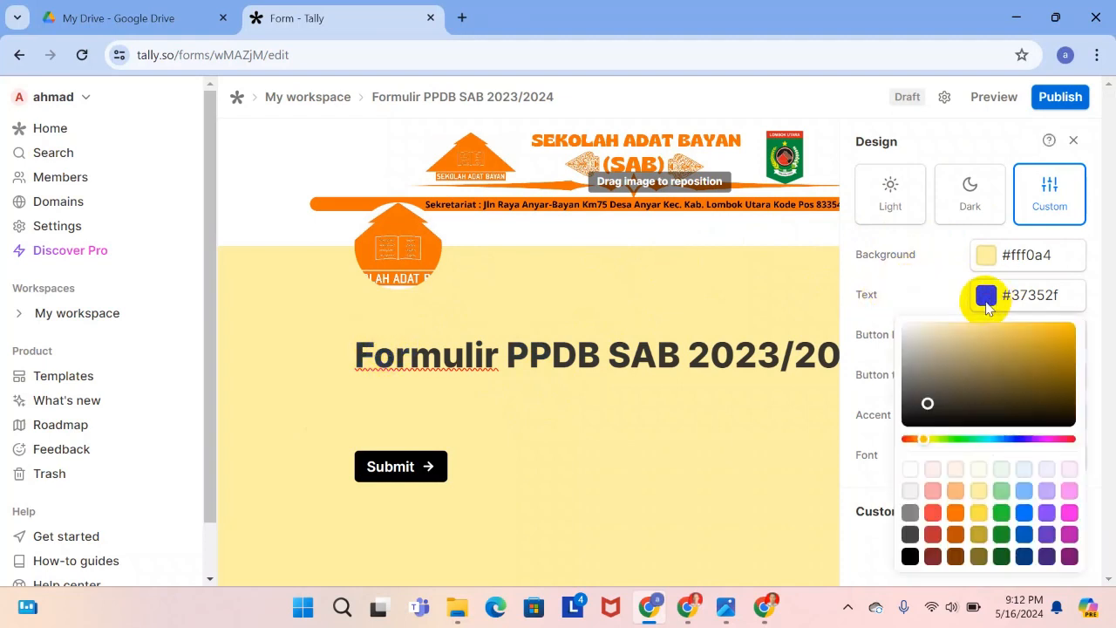
{"action": "left_click", "coordinate": [1018, 537]}
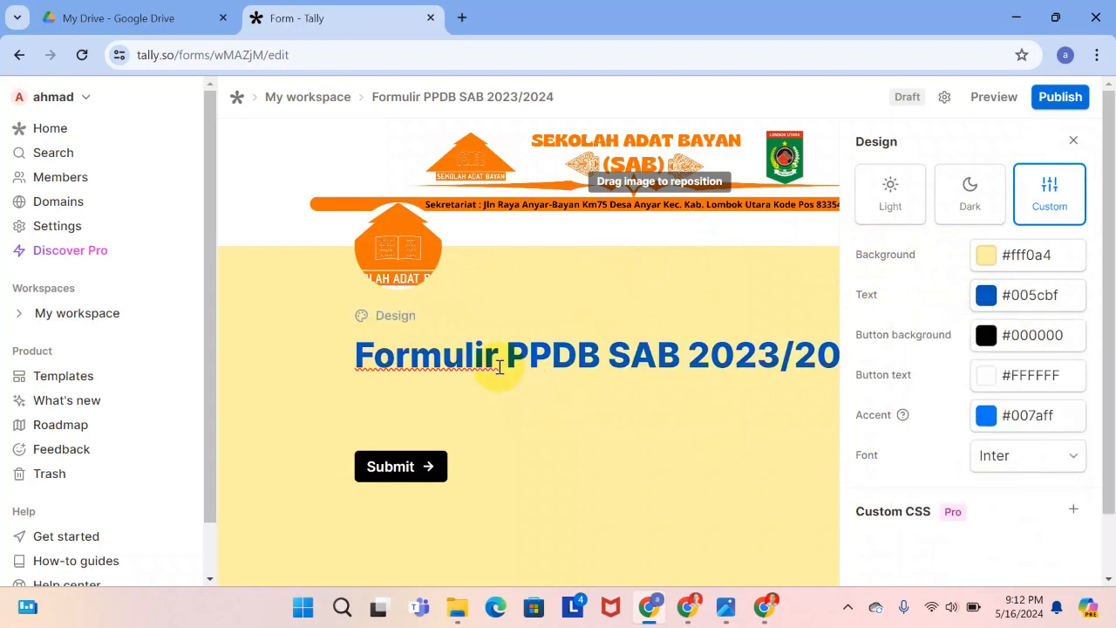
{"action": "left_click", "coordinate": [986, 295]}
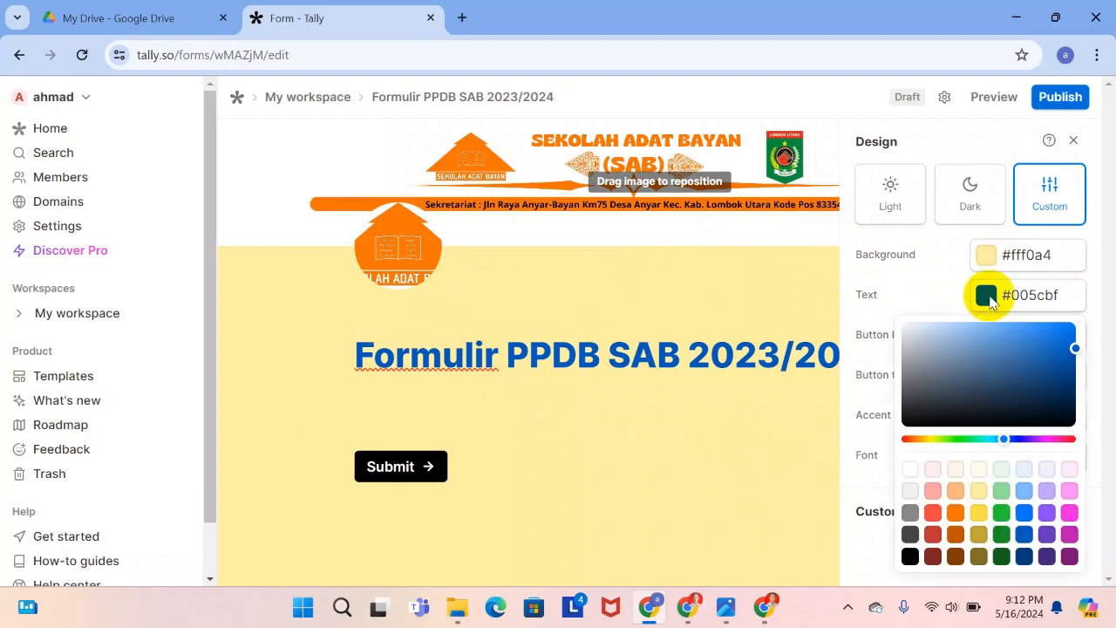
{"action": "left_click", "coordinate": [911, 558]}
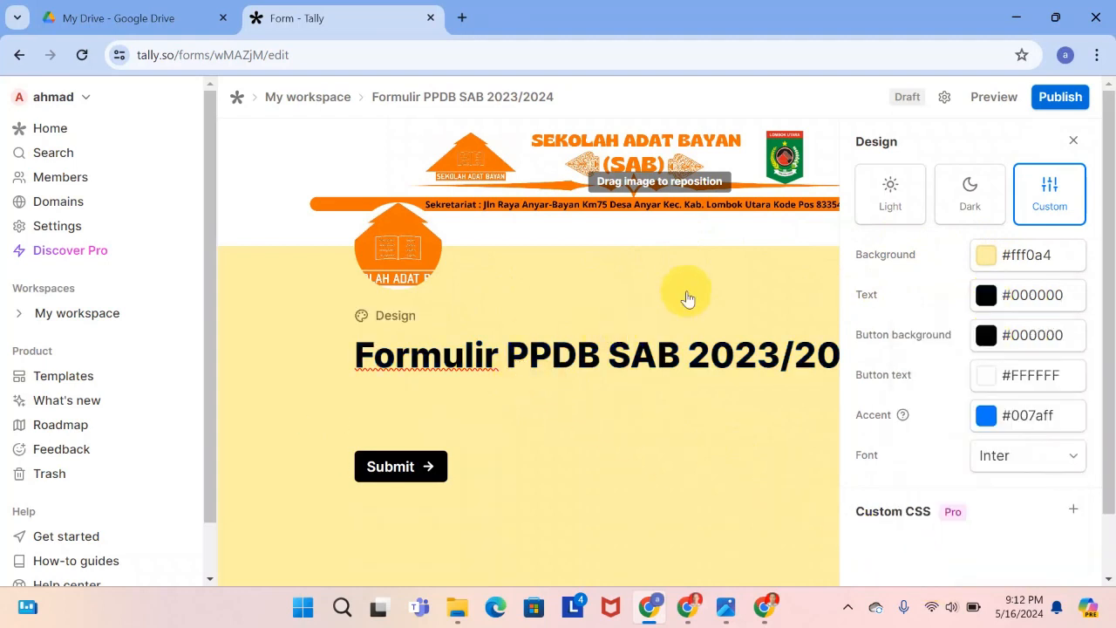
{"action": "left_click", "coordinate": [421, 470]}
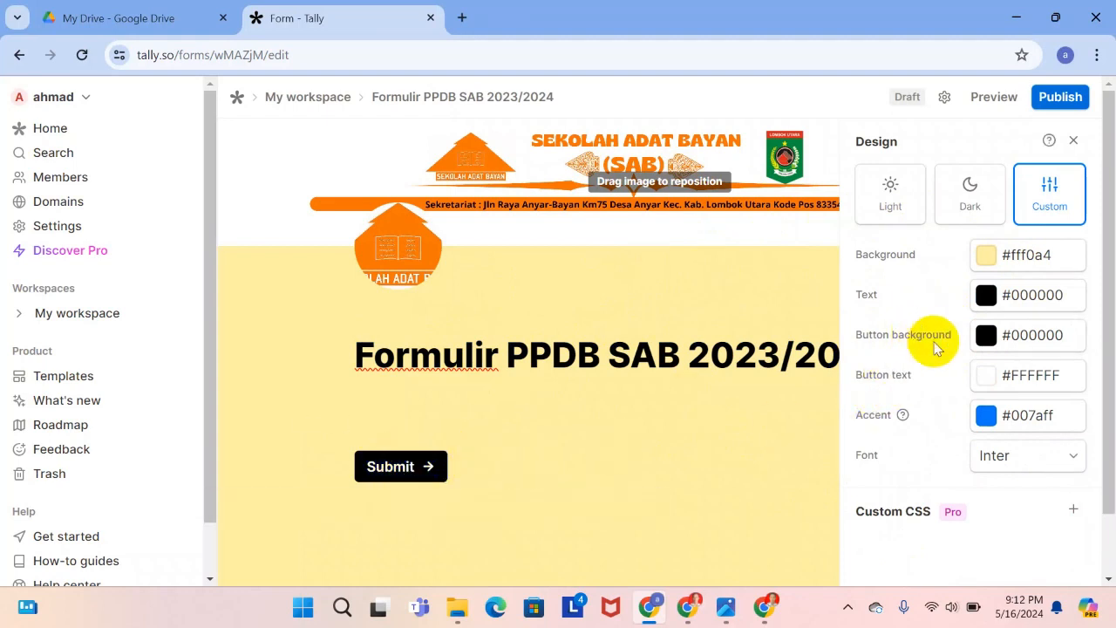
Try red as the form's button background color, settle on blue #1b0ffc, and close the design settings.
{"action": "left_click", "coordinate": [998, 340]}
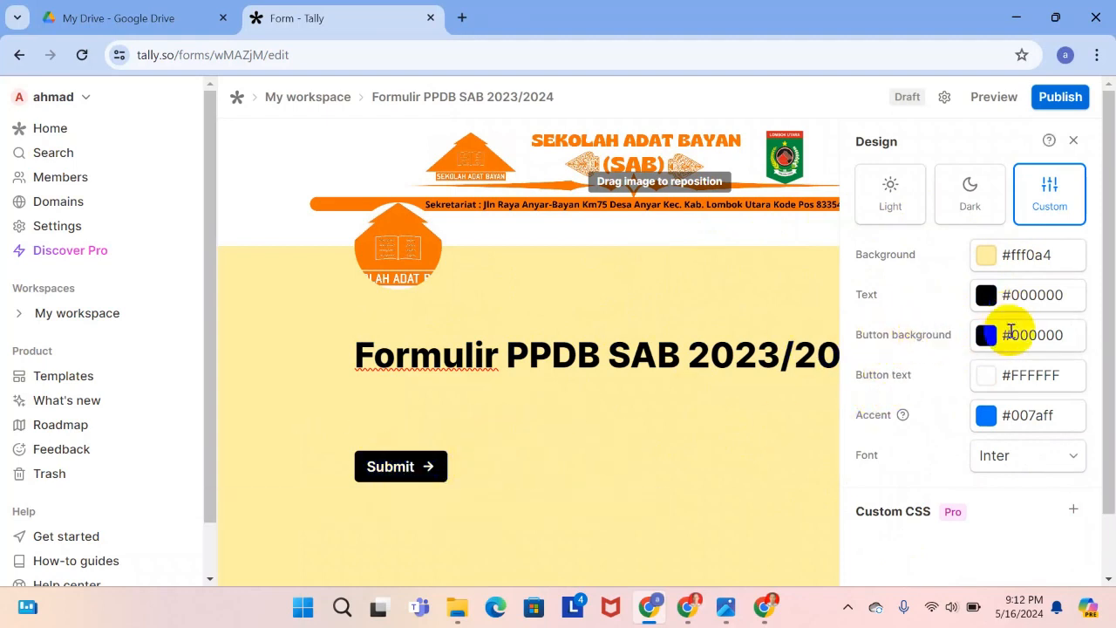
{"action": "left_click", "coordinate": [988, 336]}
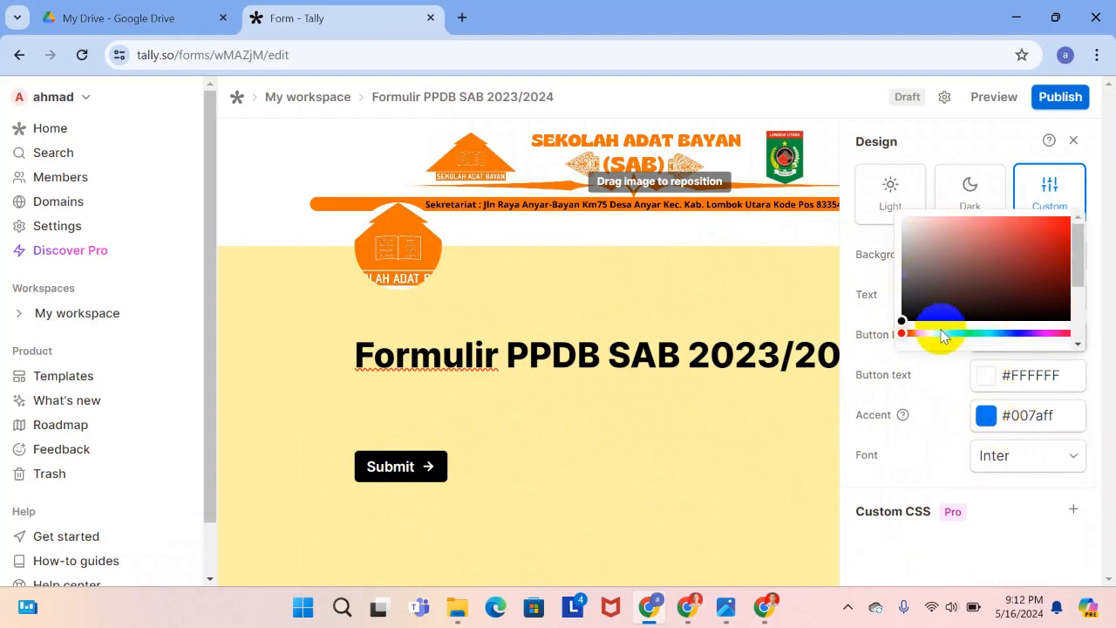
{"action": "left_click", "coordinate": [1070, 222]}
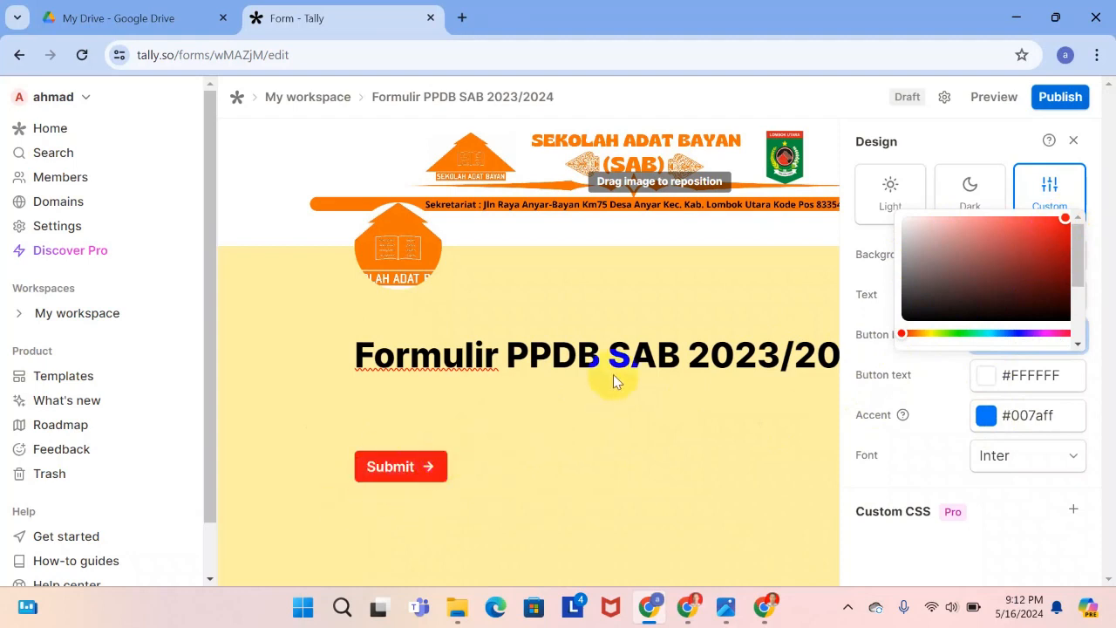
{"action": "left_click", "coordinate": [1020, 333]}
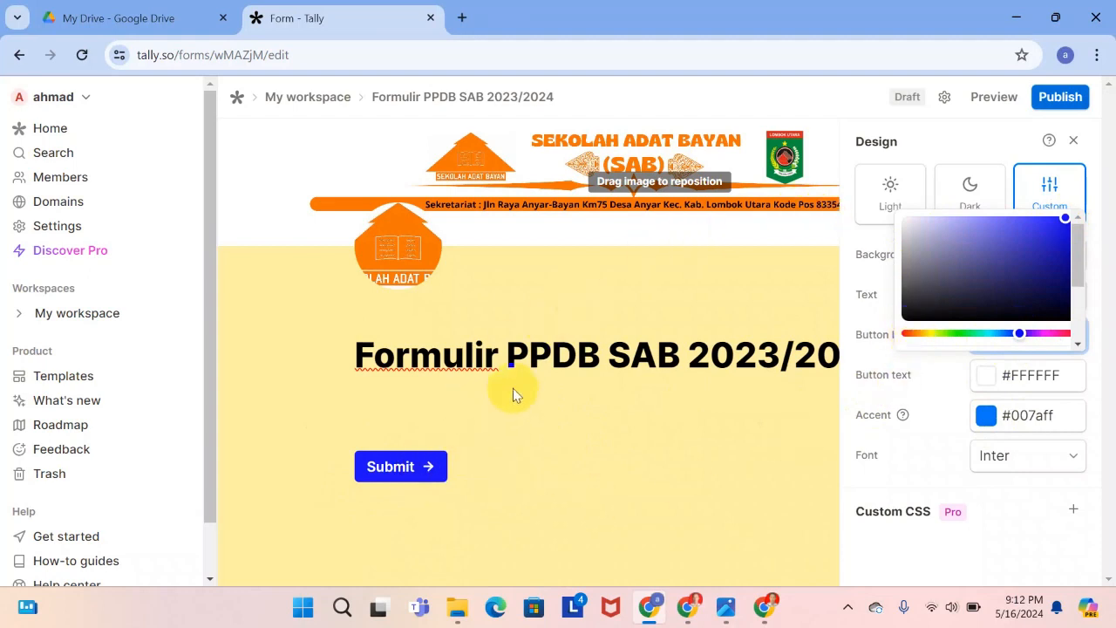
{"action": "left_click", "coordinate": [741, 415]}
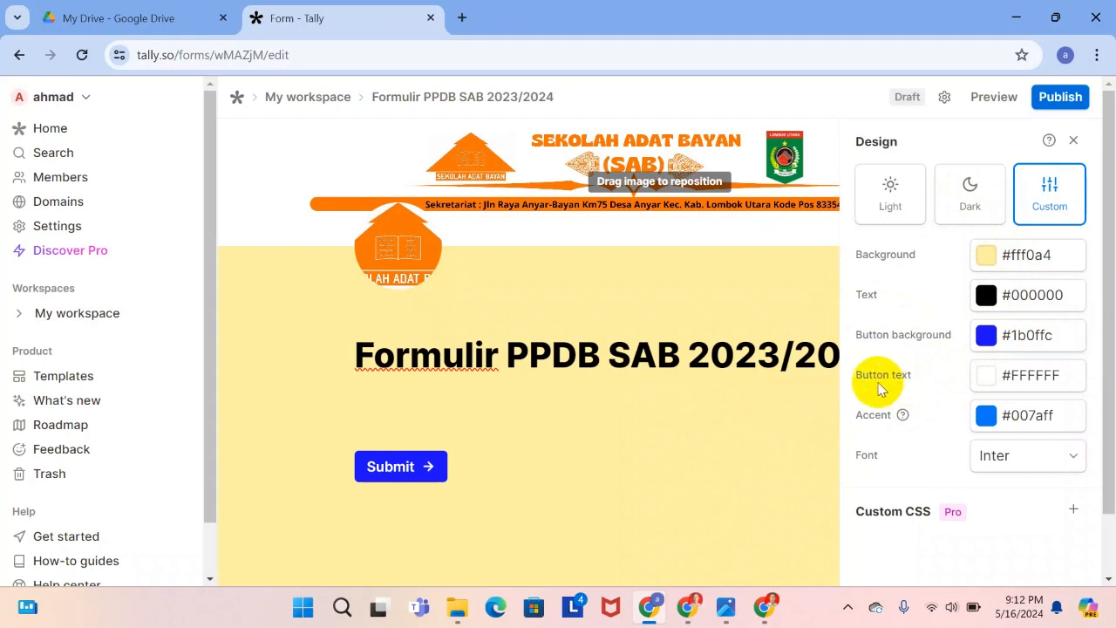
{"action": "left_click", "coordinate": [1072, 141]}
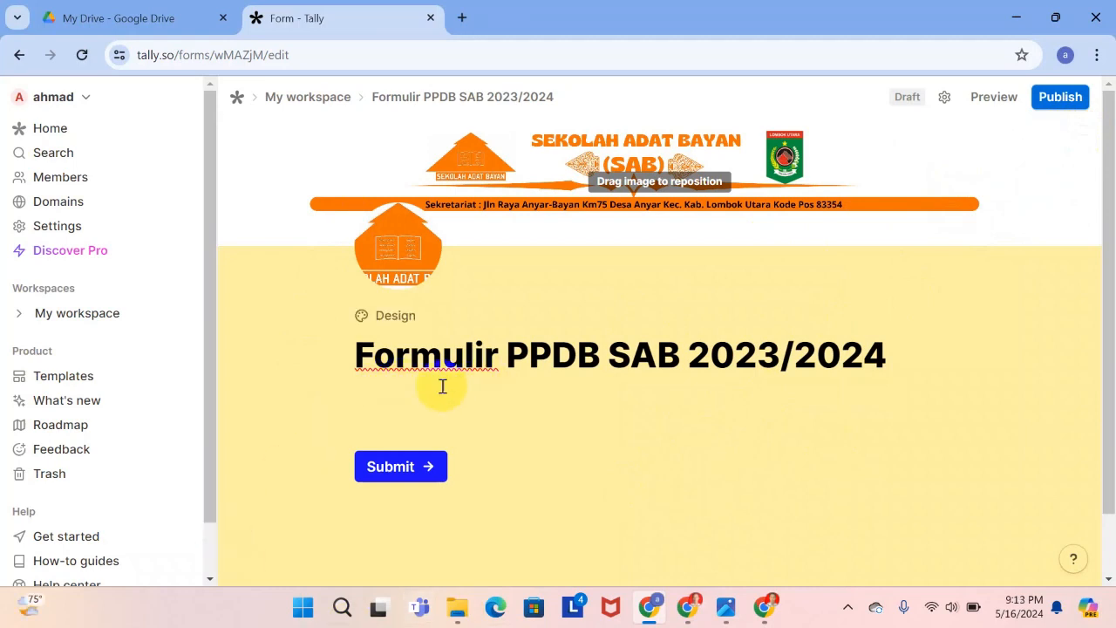
Enter the section heading text "BIODATA SISWA" in the empty block between the form title and the Submit button.
{"action": "mouse_move", "coordinate": [302, 423]}
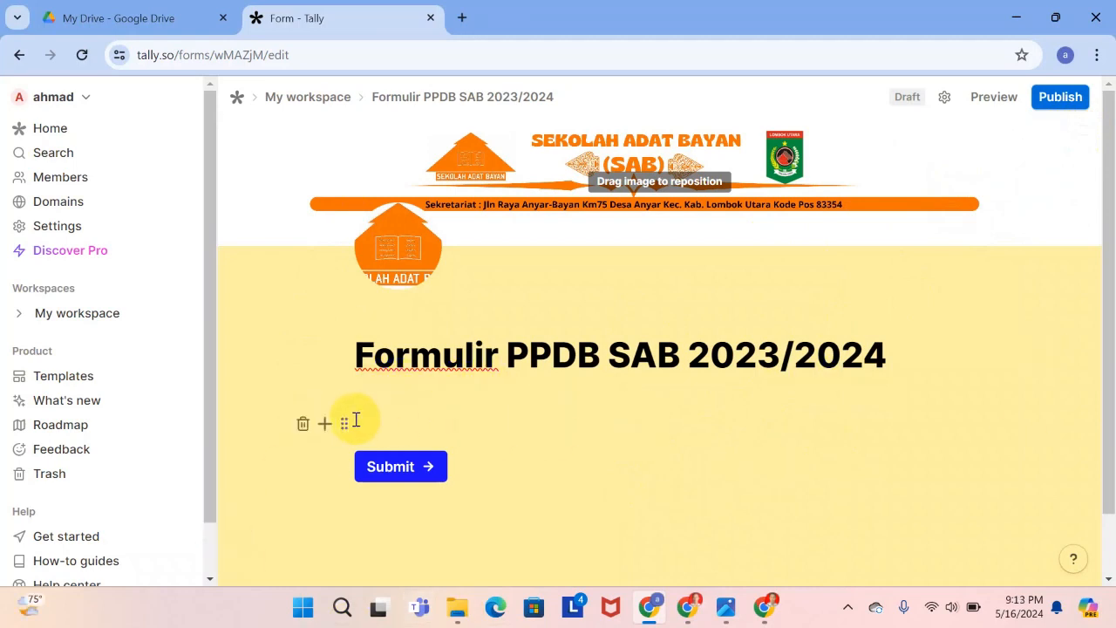
{"action": "left_click", "coordinate": [344, 424]}
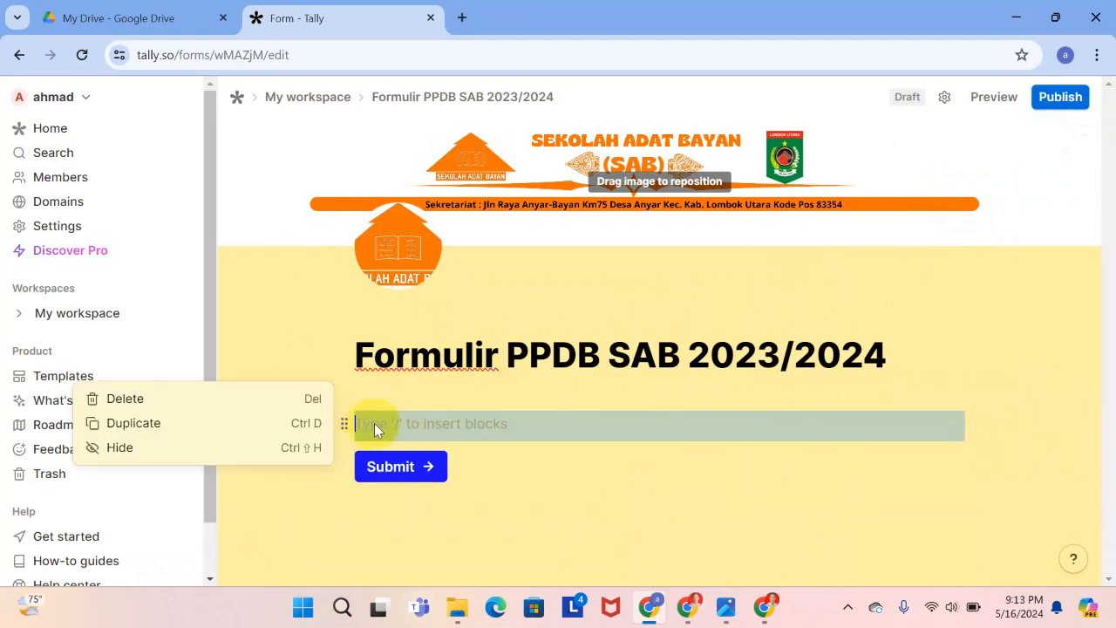
{"action": "left_click", "coordinate": [374, 424]}
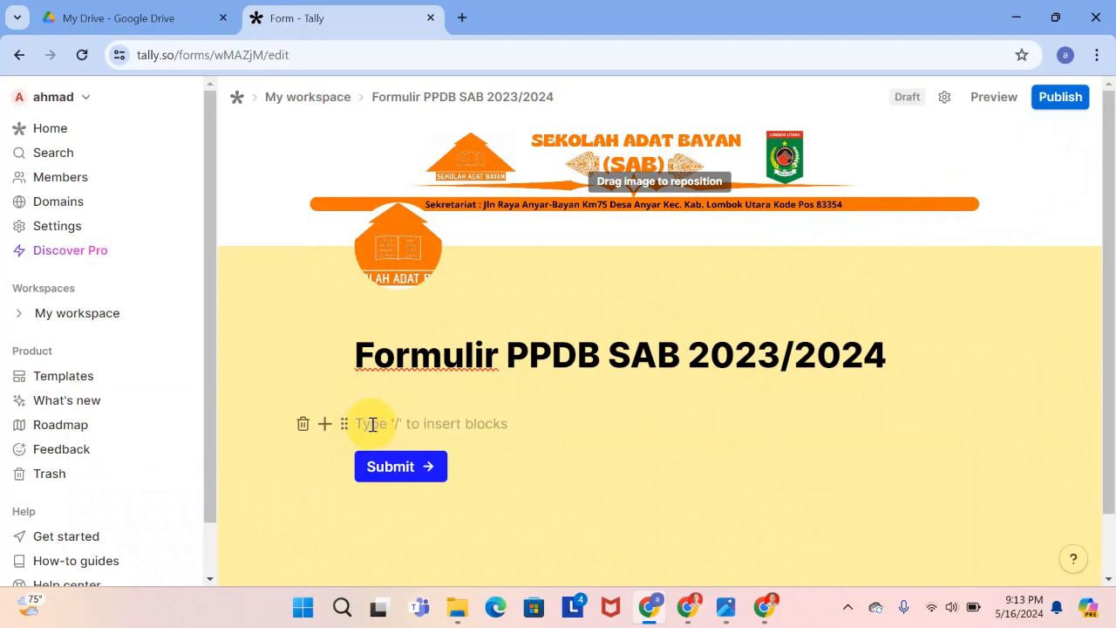
{"action": "left_click", "coordinate": [372, 424]}
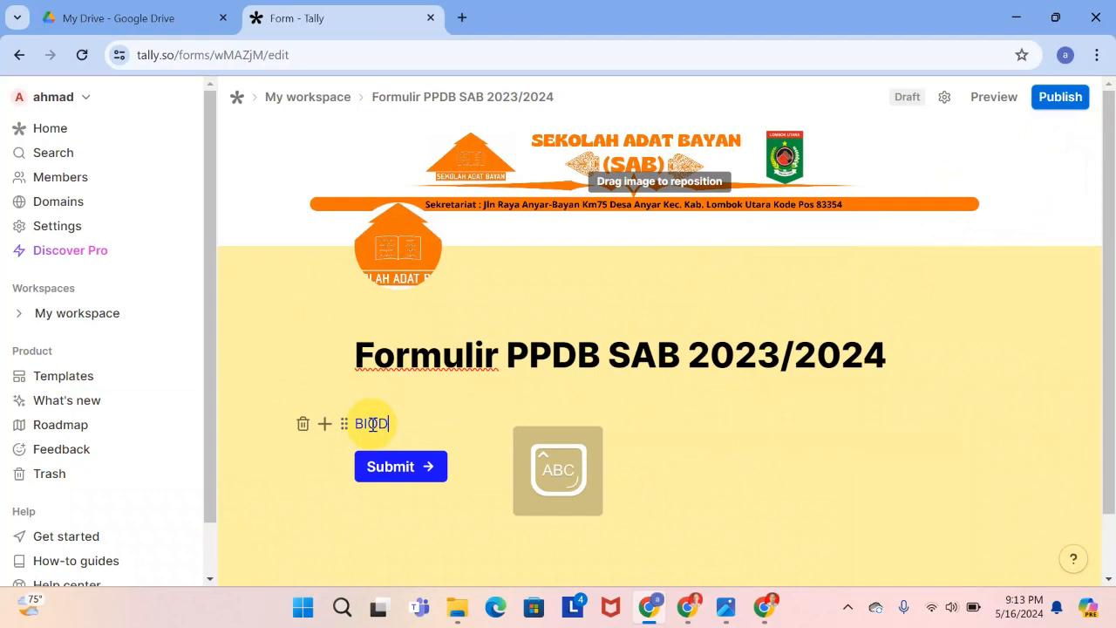
{"action": "type", "text": "BIODATA SISWA"}
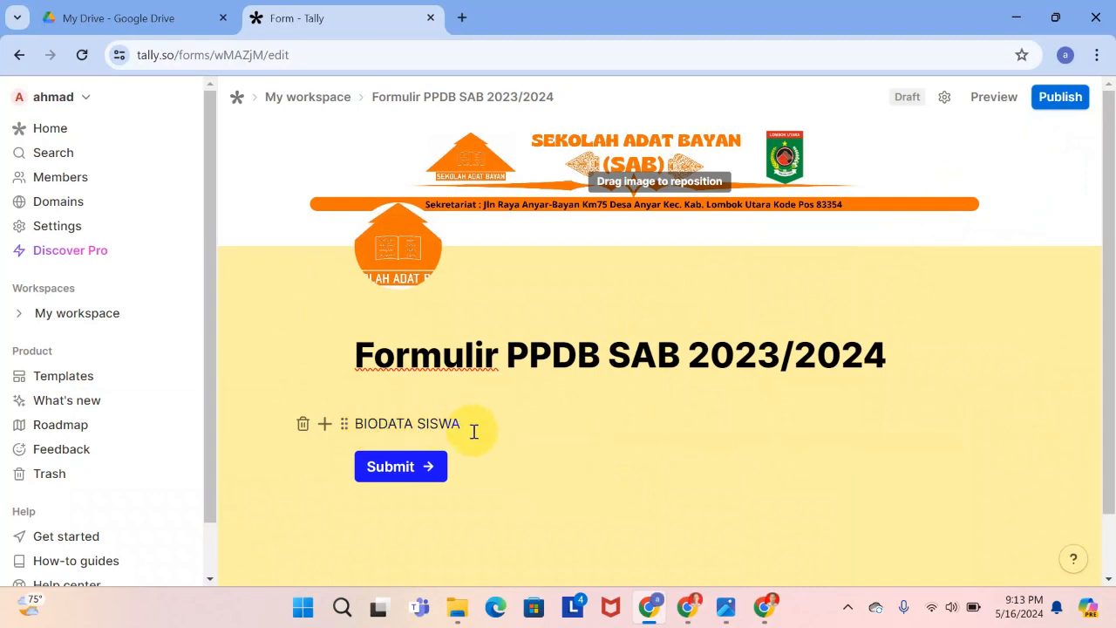
Make the "BIODATA SISWA" text bold and color it dark red.
{"action": "left_click_drag", "start_coordinate": [474, 431], "coordinate": [355, 426]}
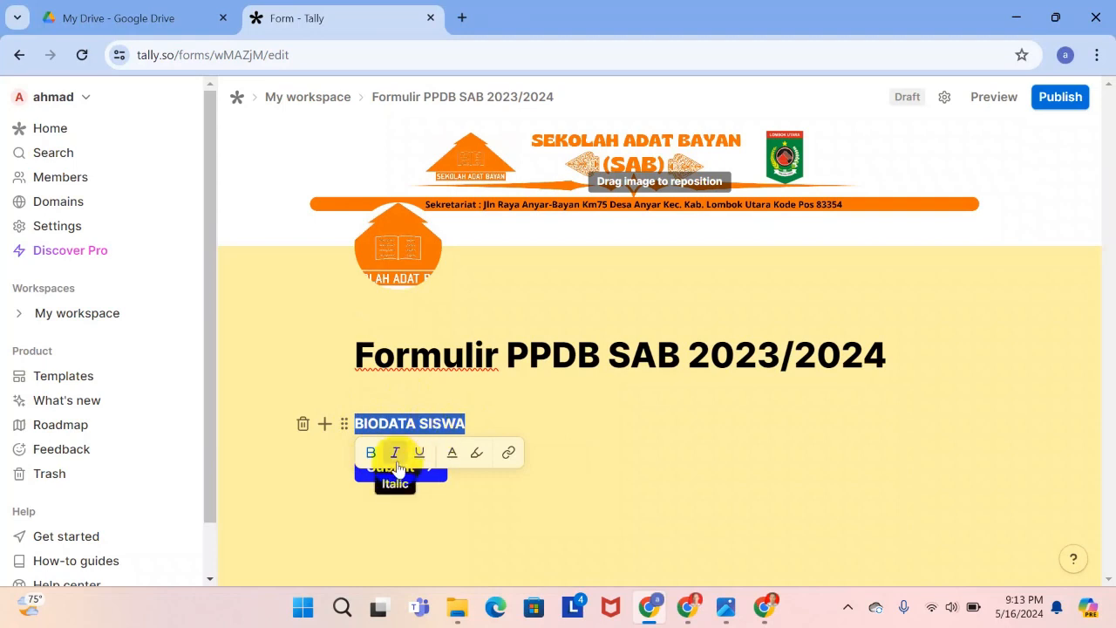
{"action": "left_click", "coordinate": [454, 455]}
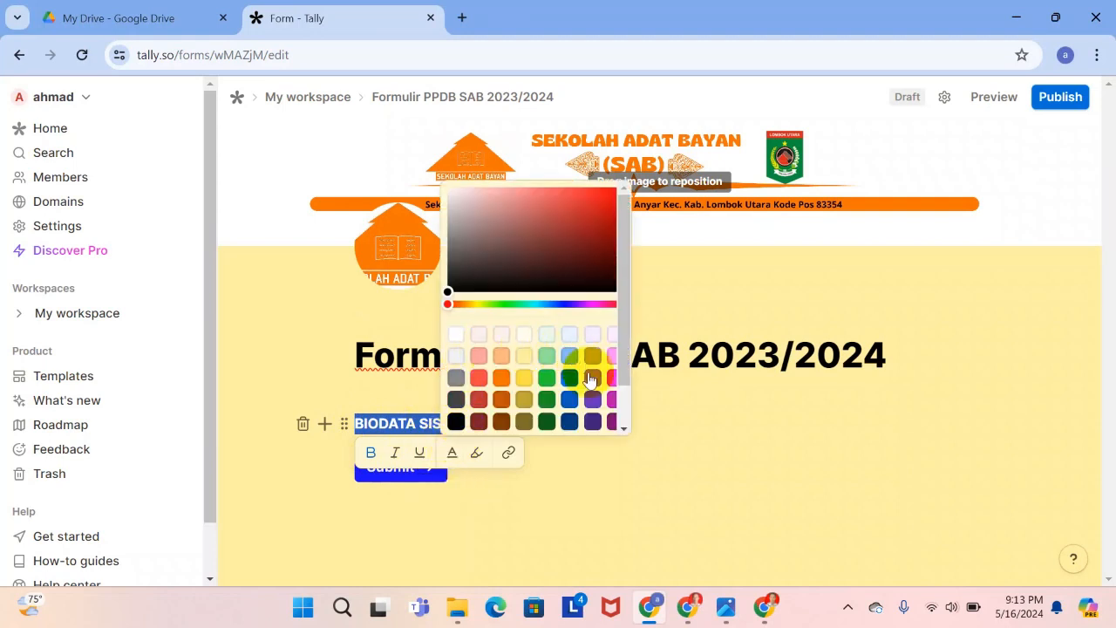
{"action": "left_click", "coordinate": [478, 401]}
{"action": "left_click", "coordinate": [638, 475]}
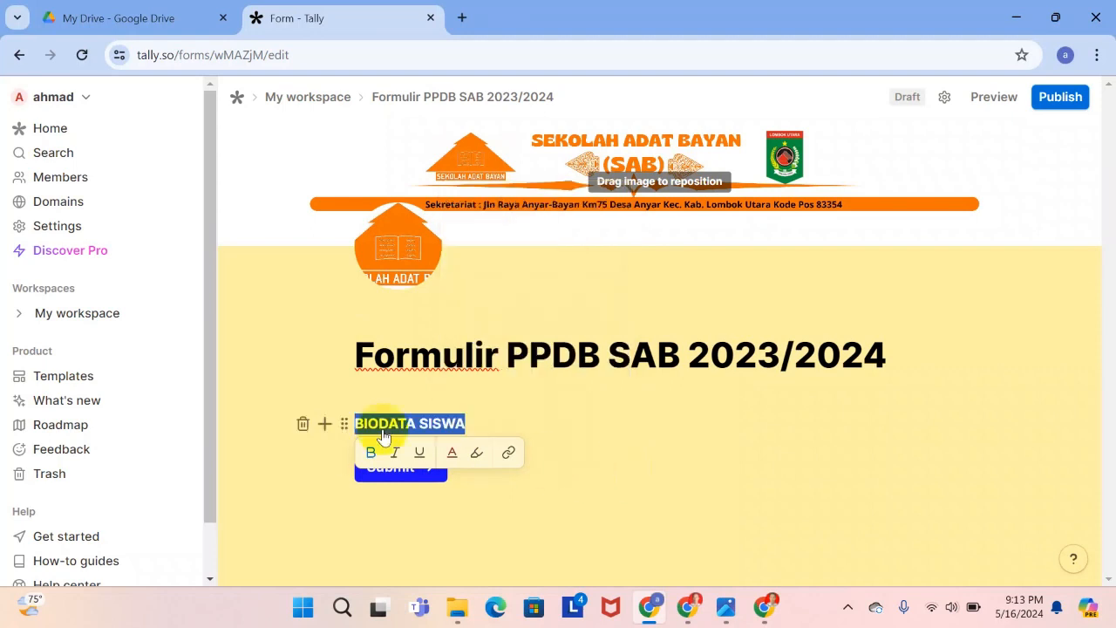
{"action": "left_click", "coordinate": [556, 423]}
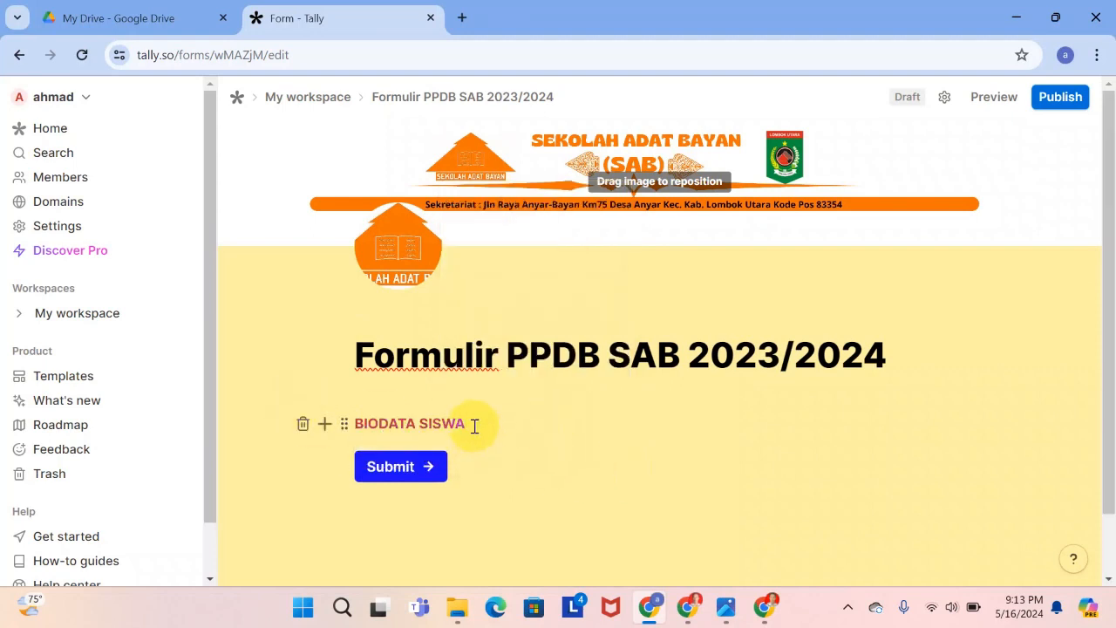
Apply the yellow highlight color #ffe148 to the "BIODATA SISWA" text.
{"action": "left_click_drag", "start_coordinate": [474, 426], "coordinate": [359, 429]}
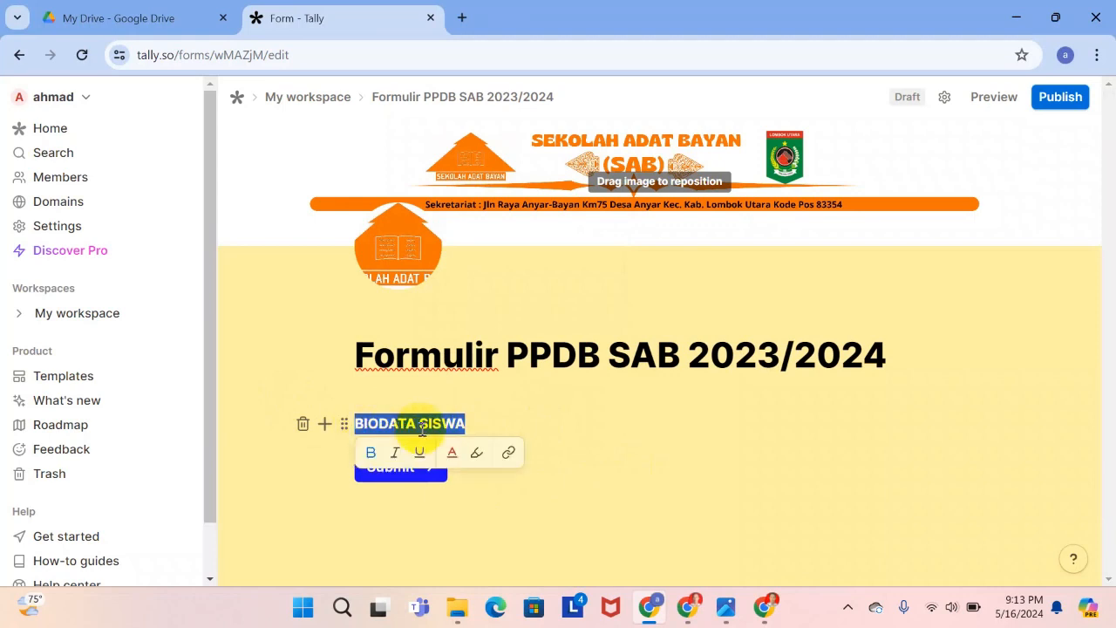
{"action": "left_click", "coordinate": [477, 456]}
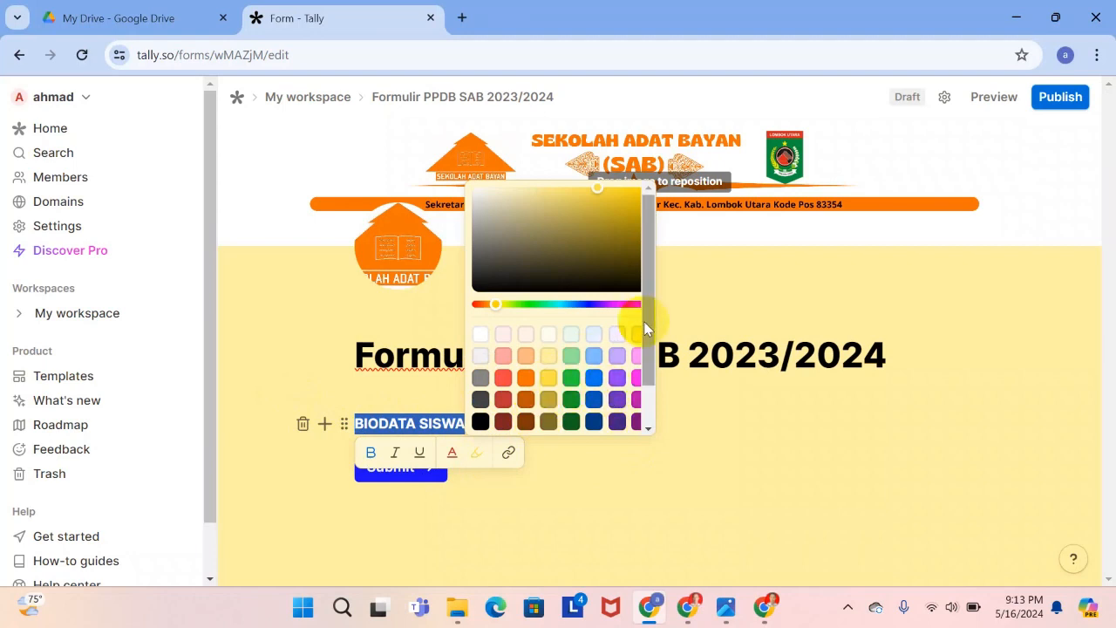
{"action": "left_click_drag", "start_coordinate": [647, 319], "coordinate": [652, 390]}
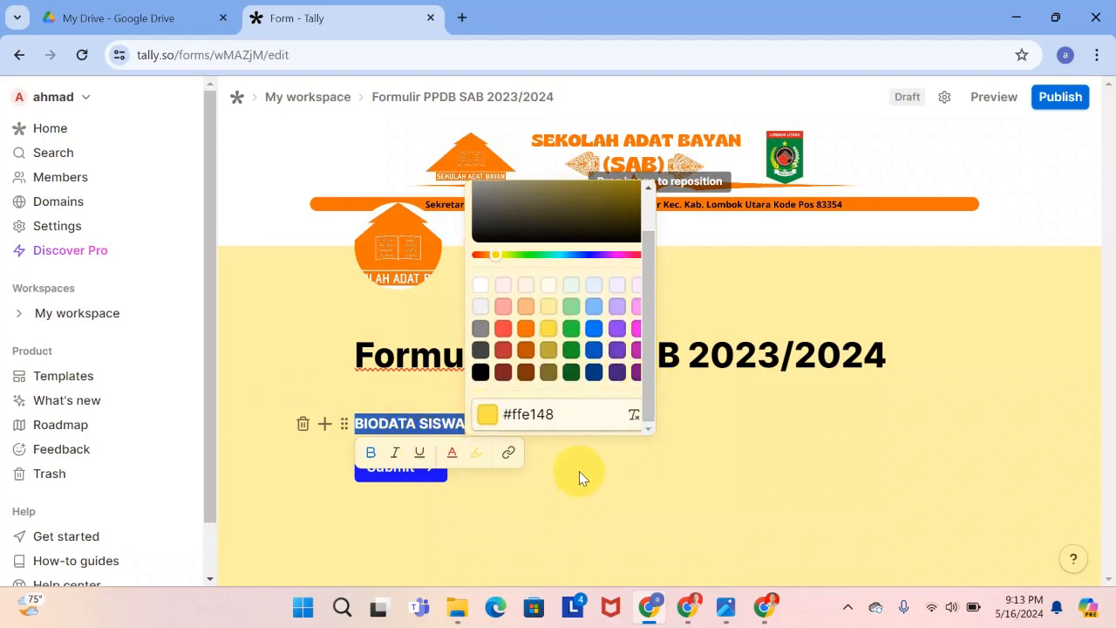
{"action": "left_click", "coordinate": [579, 478]}
{"action": "left_click", "coordinate": [508, 425]}
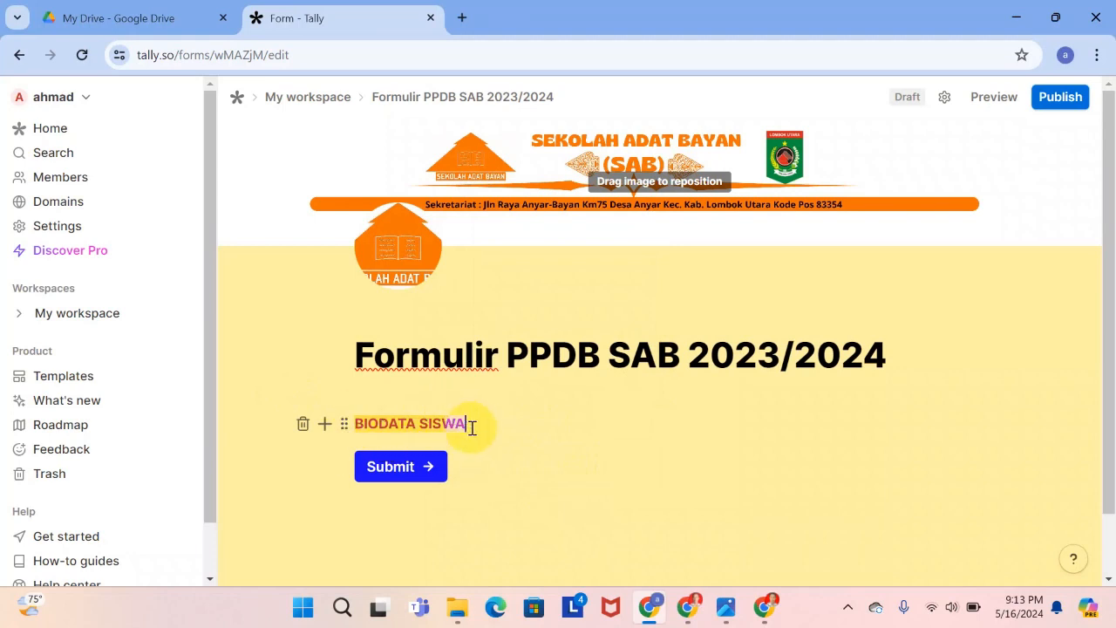
Clear the highlight and all other formatting from the "BIODATA SISWA" text.
{"action": "left_click_drag", "start_coordinate": [471, 426], "coordinate": [353, 426]}
{"action": "left_click", "coordinate": [481, 452]}
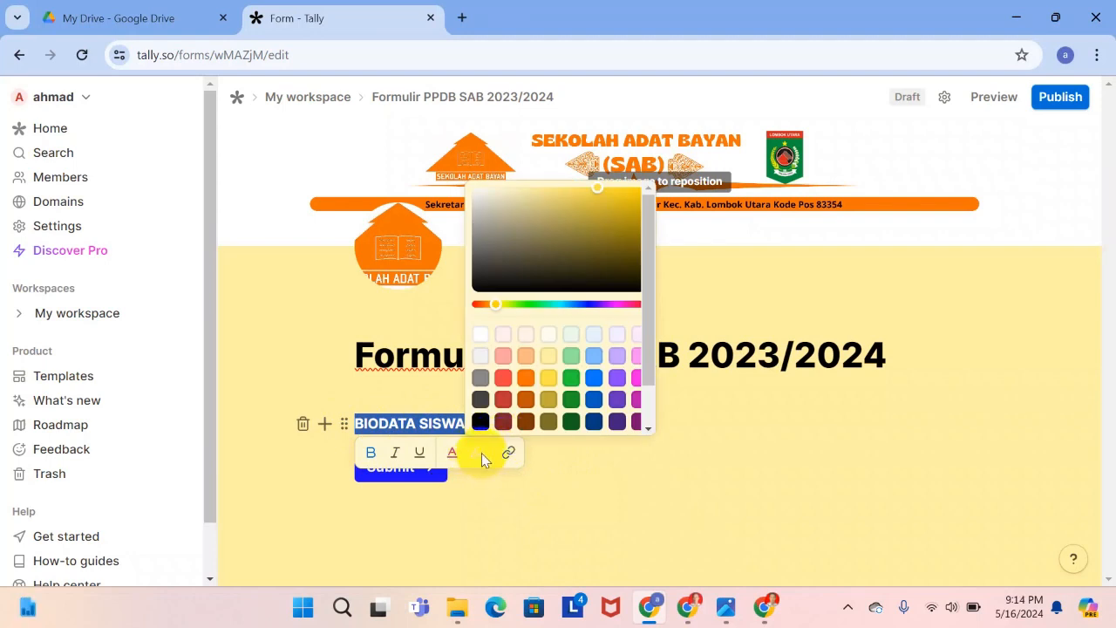
{"action": "left_click", "coordinate": [475, 456]}
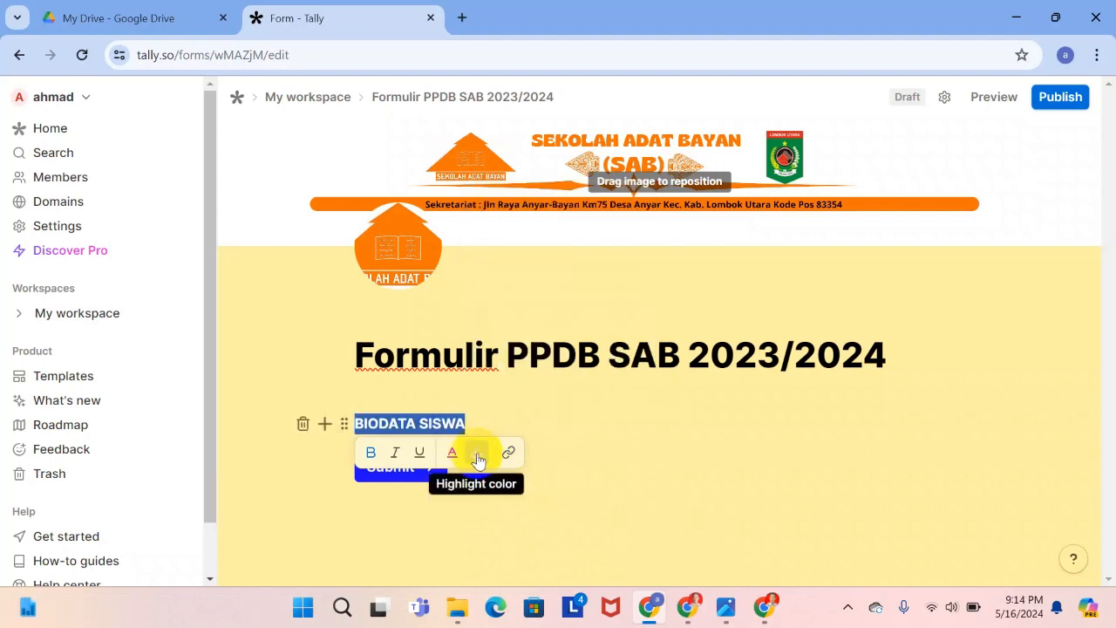
{"action": "left_click", "coordinate": [479, 457]}
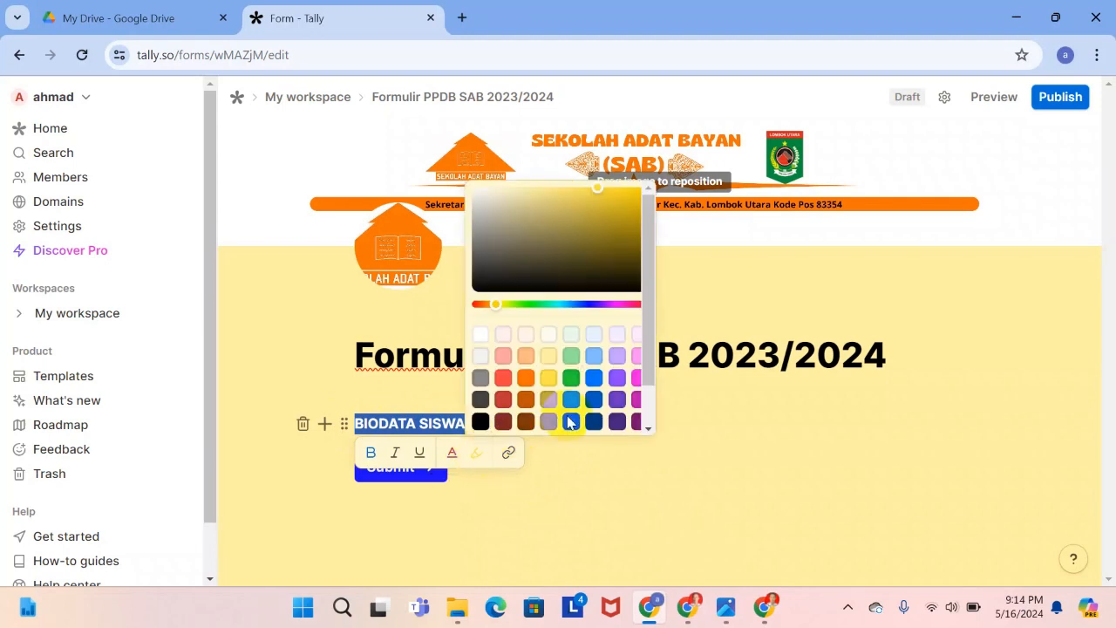
{"action": "scroll", "coordinate": [649, 301], "scroll_direction": "down", "scroll_amount": 1}
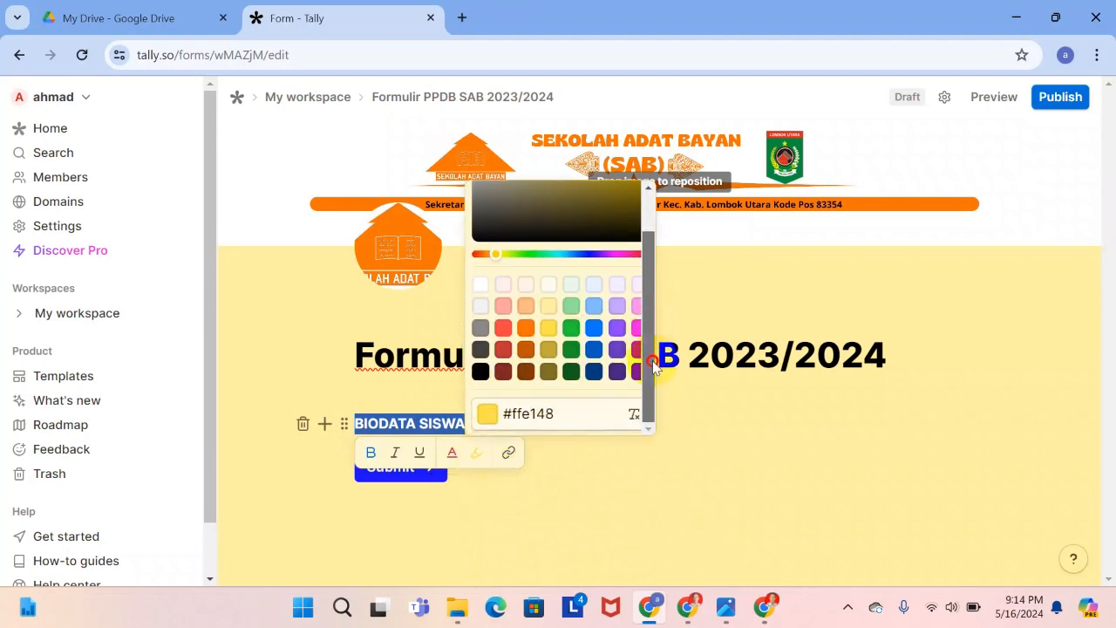
{"action": "left_click", "coordinate": [633, 420]}
{"action": "left_click", "coordinate": [582, 461]}
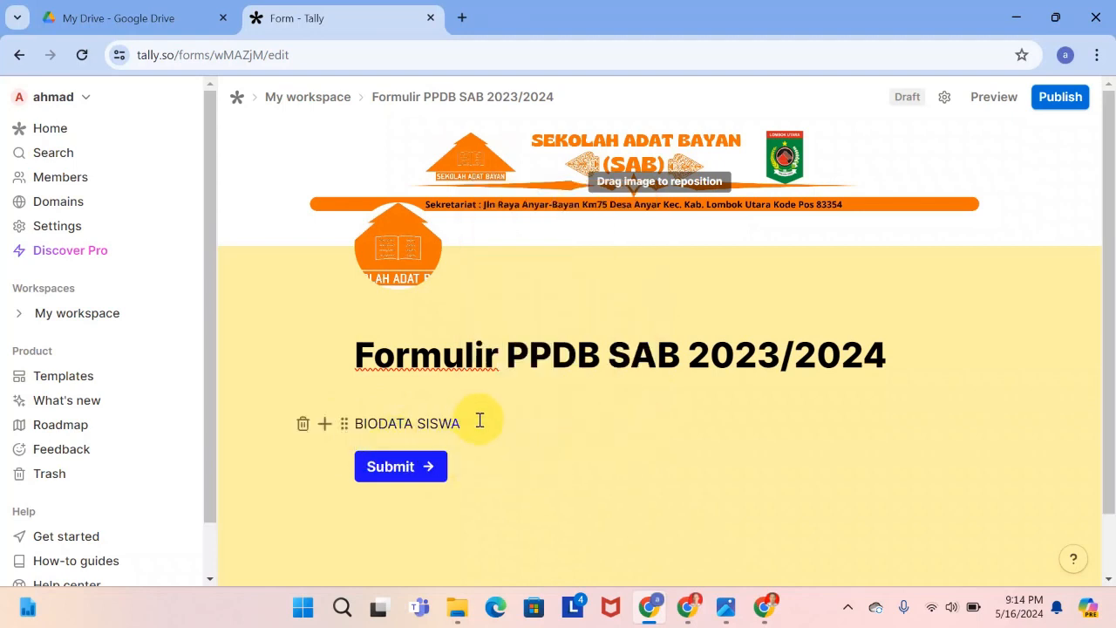
Make the "BIODATA SISWA" text bold and add an empty block beneath it.
{"action": "left_click_drag", "start_coordinate": [479, 420], "coordinate": [369, 424]}
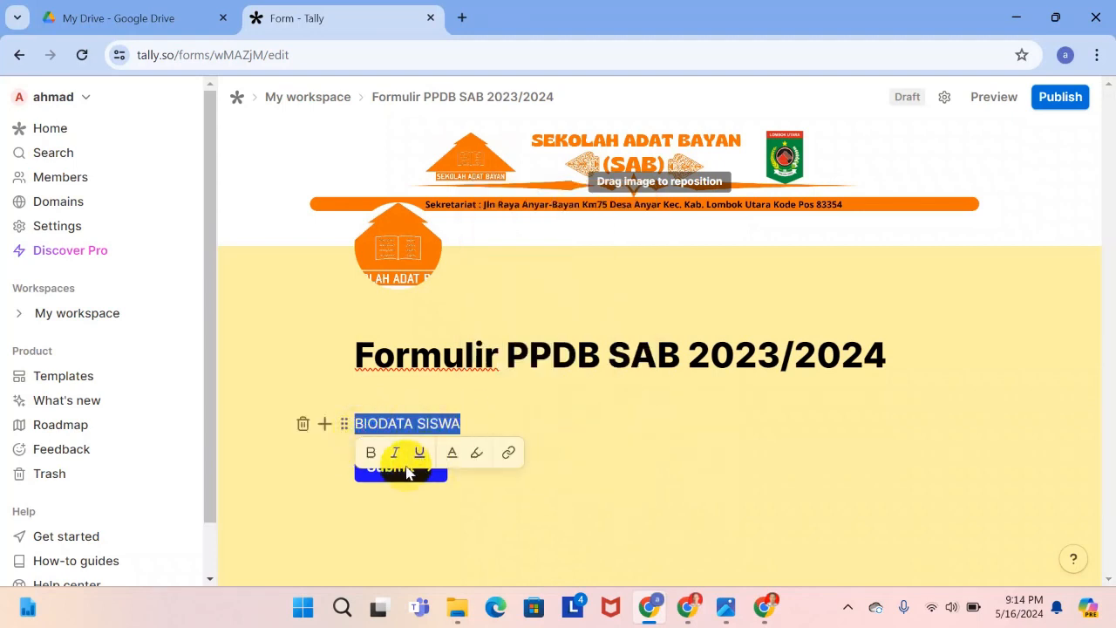
{"action": "left_click", "coordinate": [369, 451]}
{"action": "left_click", "coordinate": [578, 451]}
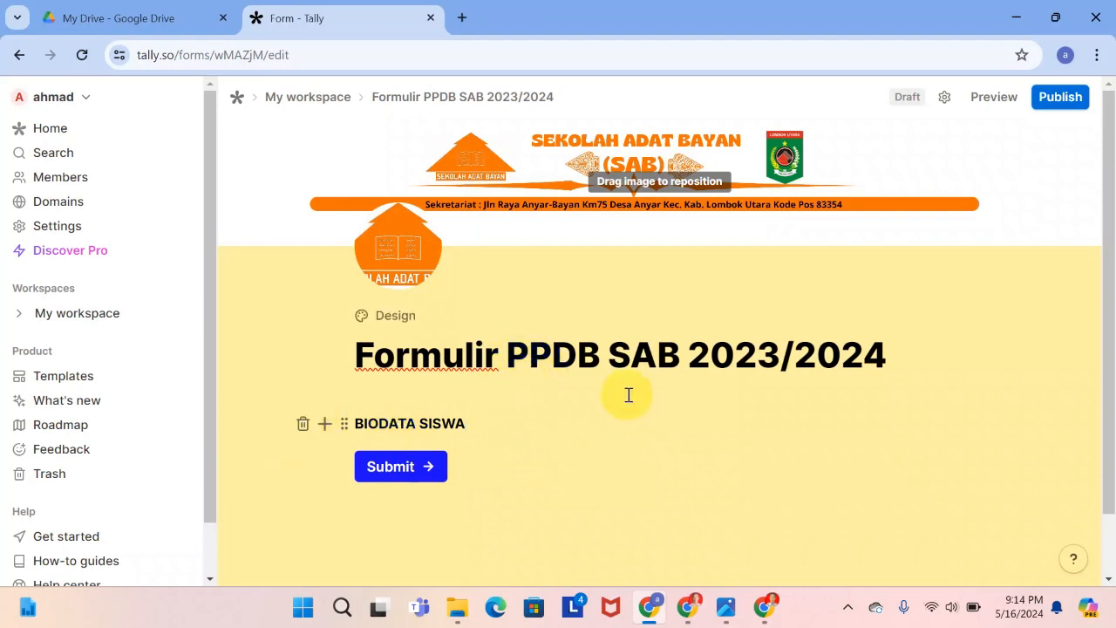
{"action": "key", "text": "Return"}
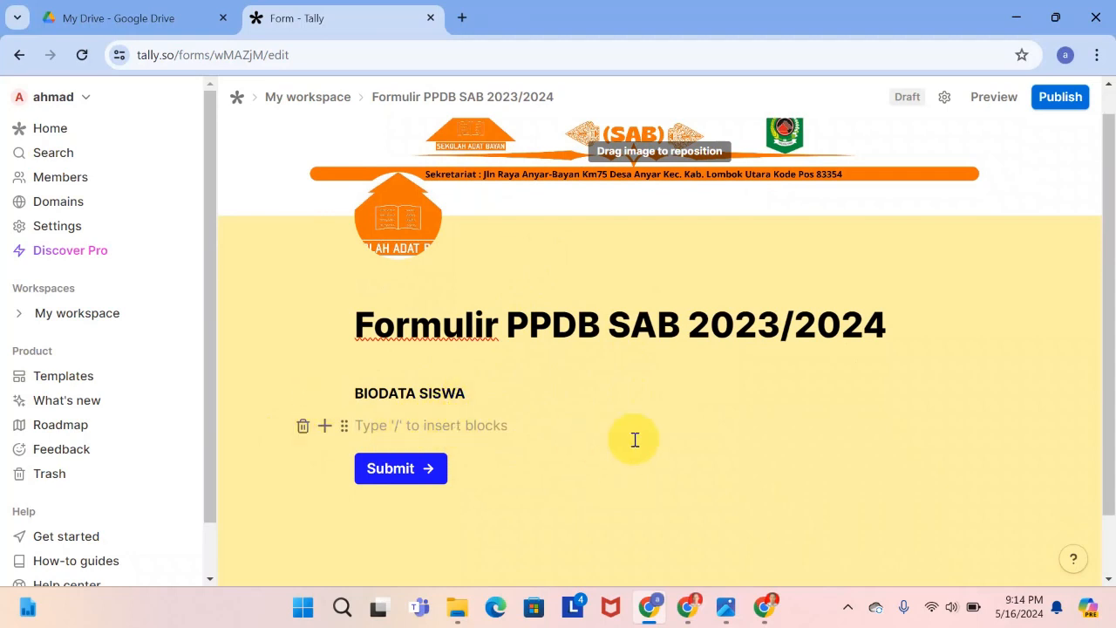
Look through the input, layout, embed and advanced block types that can be inserted in the form.
{"action": "left_click", "coordinate": [324, 426]}
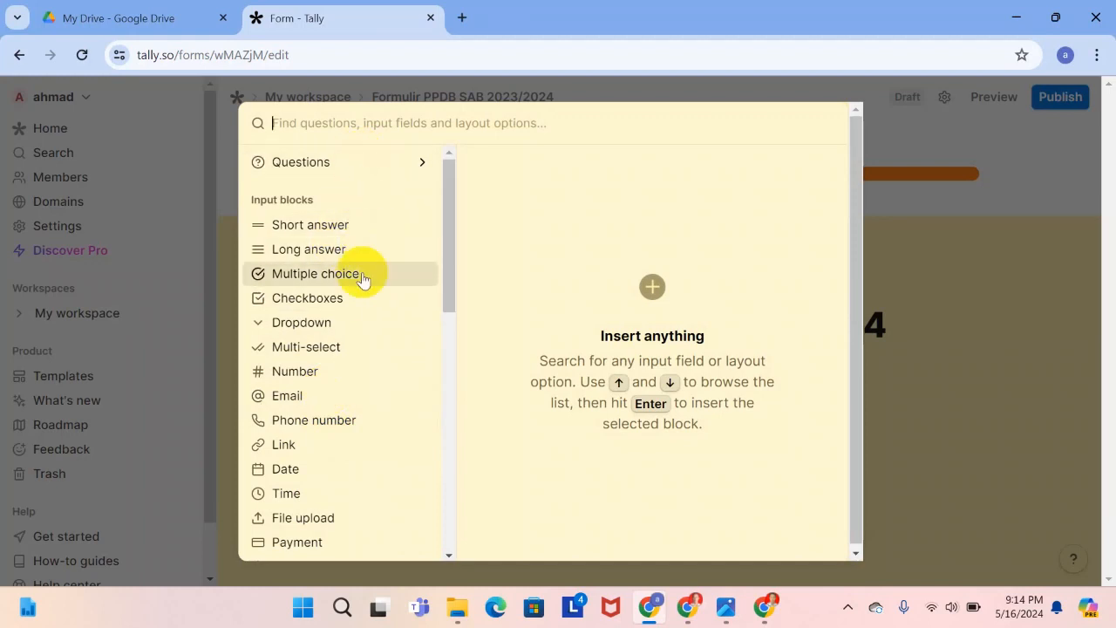
{"action": "scroll", "coordinate": [366, 272], "scroll_direction": "down", "scroll_amount": 5}
{"action": "scroll", "coordinate": [362, 279], "scroll_direction": "down", "scroll_amount": 2}
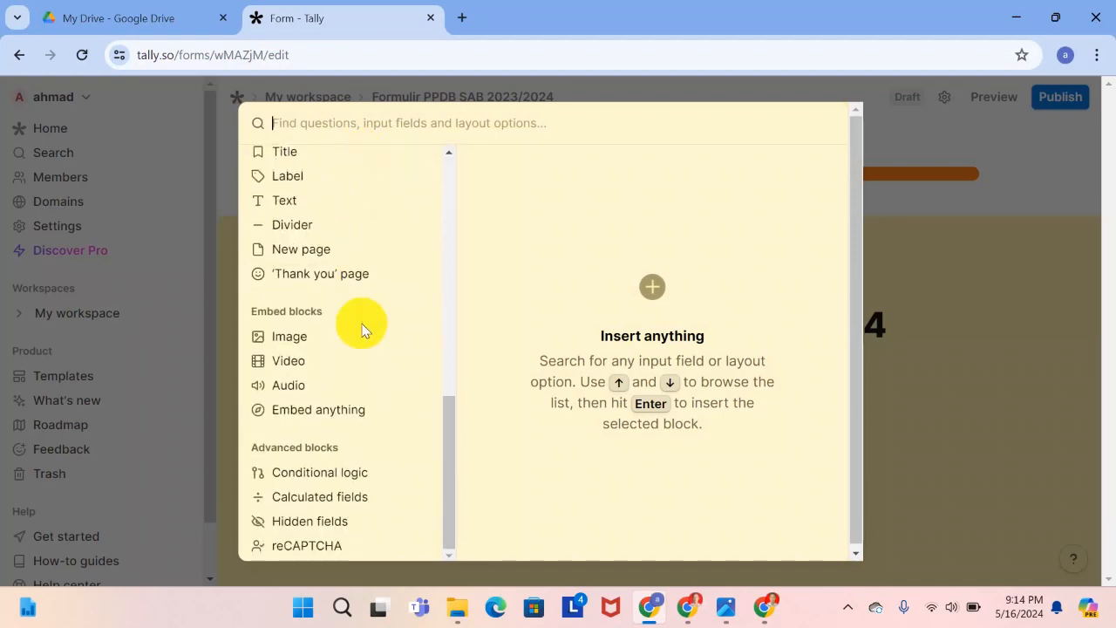
{"action": "scroll", "coordinate": [361, 325], "scroll_direction": "up", "scroll_amount": 8}
{"action": "scroll", "coordinate": [362, 329], "scroll_direction": "down", "scroll_amount": 7}
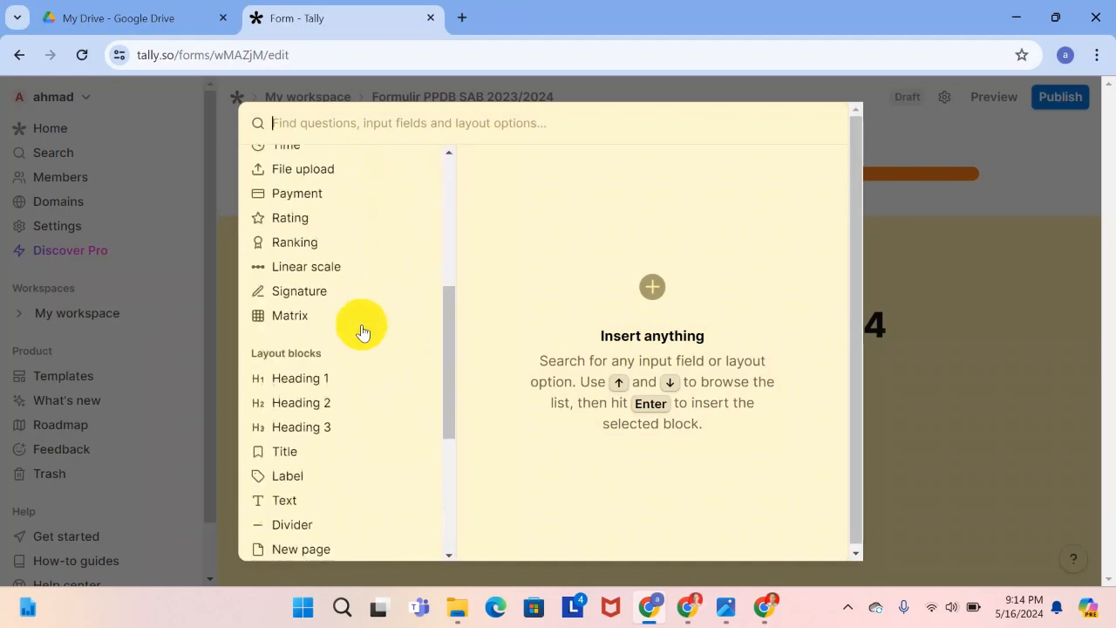
{"action": "scroll", "coordinate": [363, 331], "scroll_direction": "up", "scroll_amount": 8}
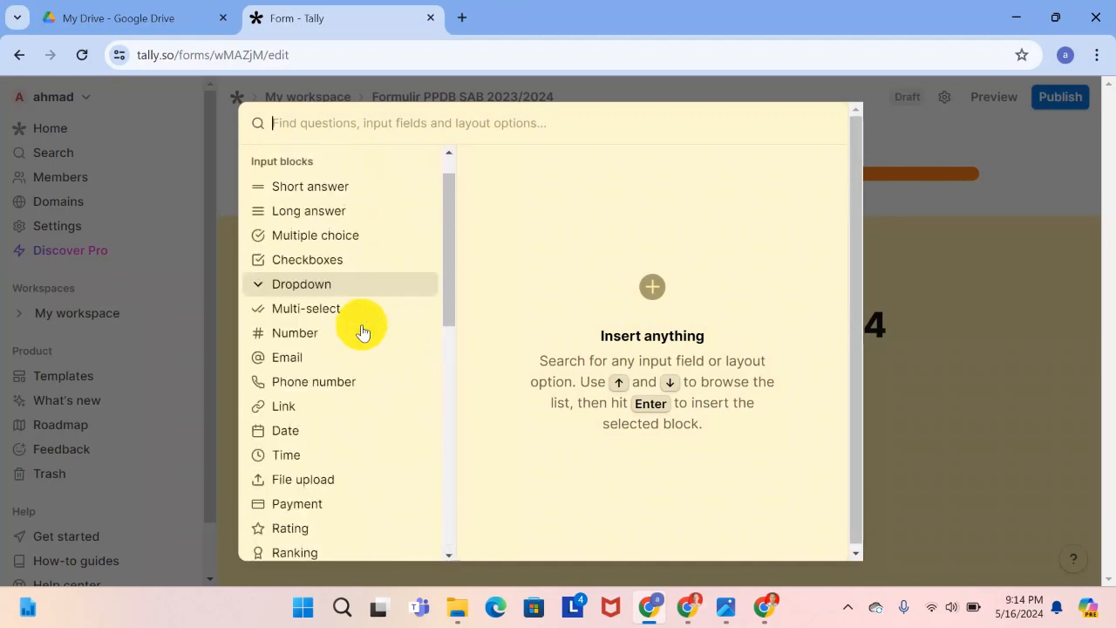
{"action": "scroll", "coordinate": [397, 305], "scroll_direction": "up", "scroll_amount": 1}
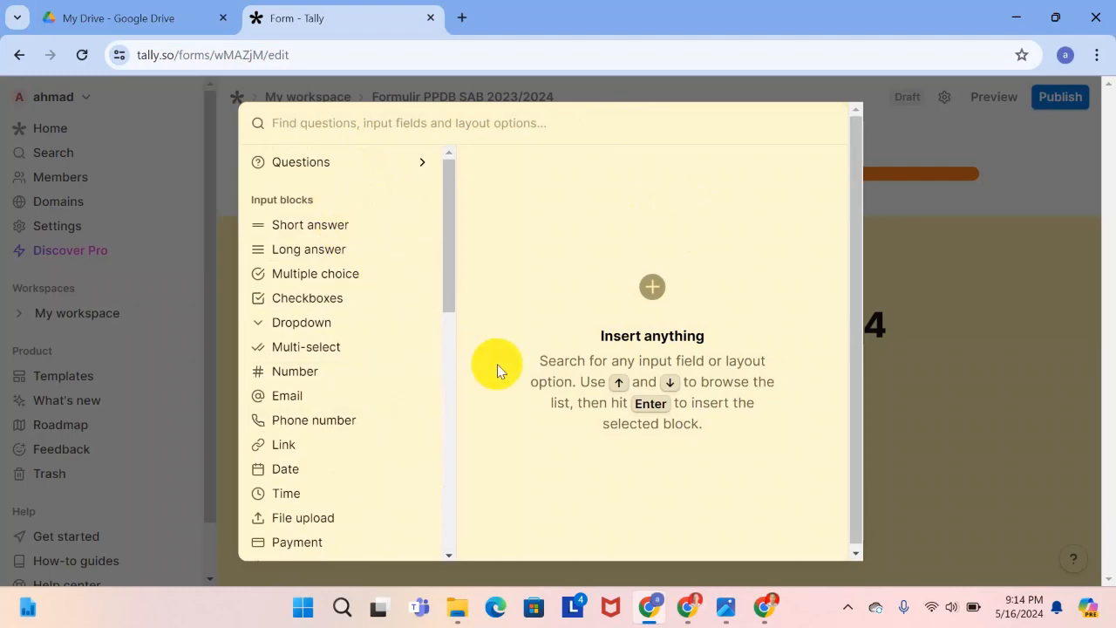
{"action": "left_click", "coordinate": [999, 303]}
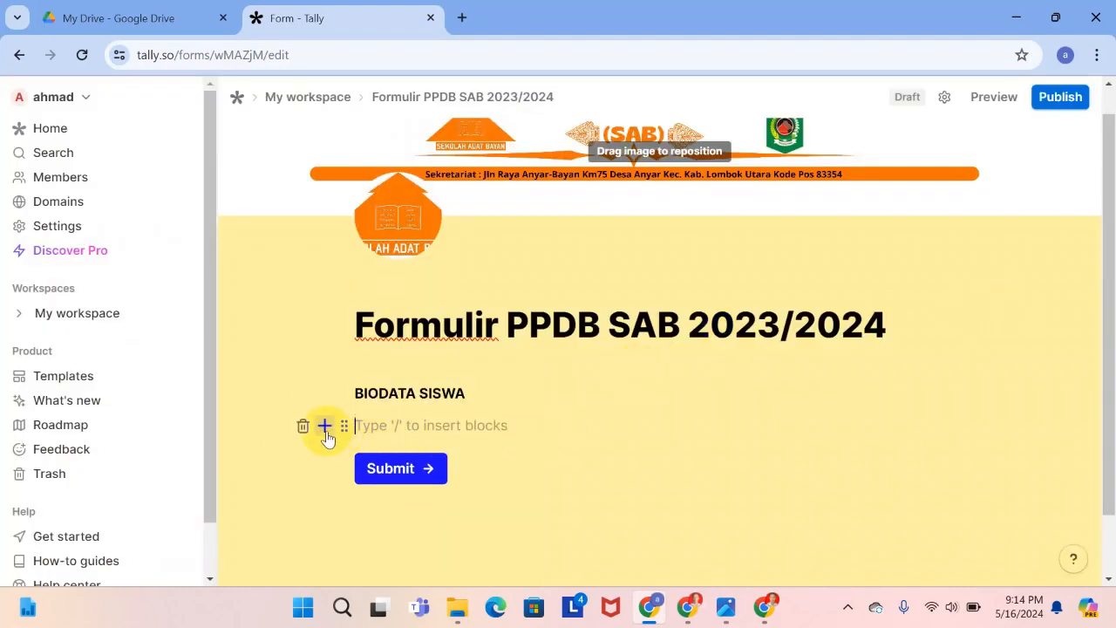
Insert a combined question and short answer block beneath the "BIODATA SISWA" text.
{"action": "left_click", "coordinate": [324, 427]}
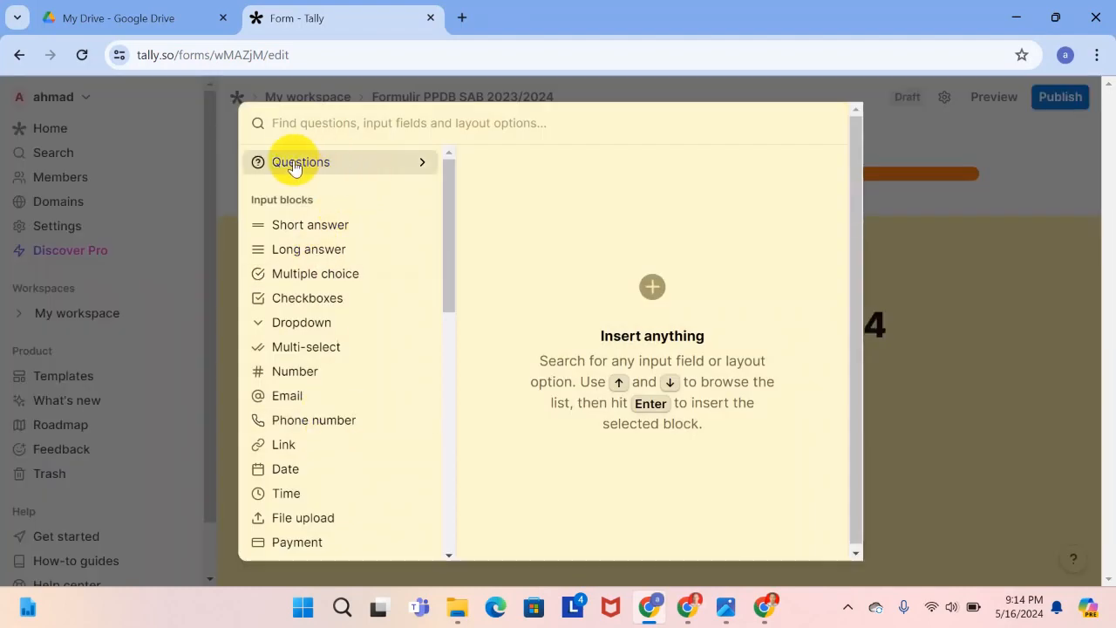
{"action": "scroll", "coordinate": [297, 270], "scroll_direction": "down", "scroll_amount": 1}
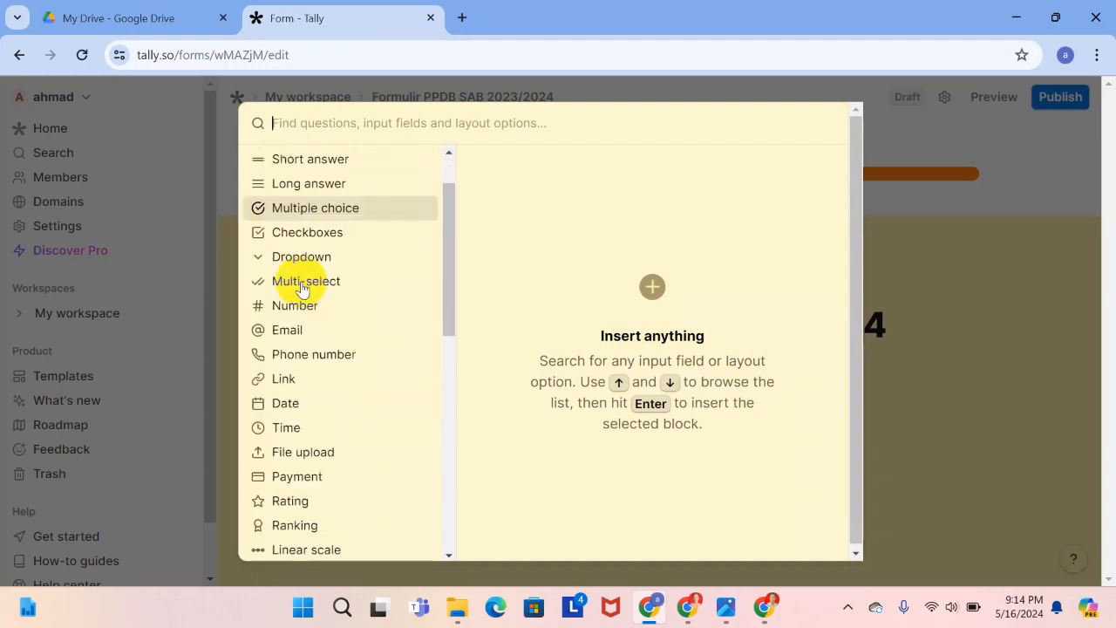
{"action": "scroll", "coordinate": [301, 283], "scroll_direction": "down", "scroll_amount": 3}
{"action": "scroll", "coordinate": [301, 284], "scroll_direction": "up", "scroll_amount": 3}
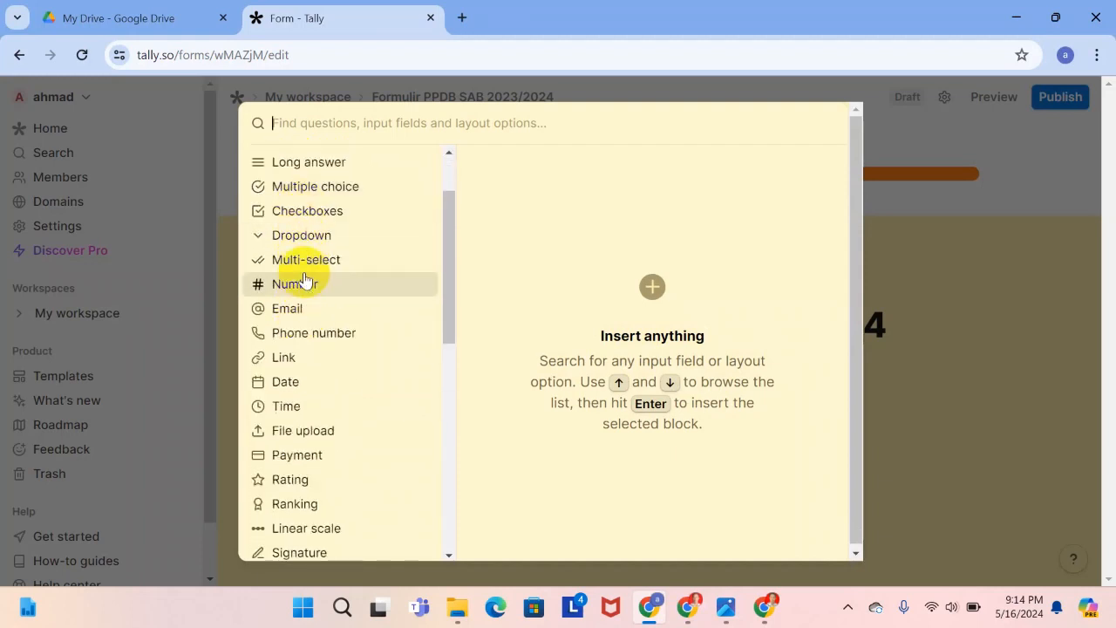
{"action": "scroll", "coordinate": [292, 467], "scroll_direction": "down", "scroll_amount": 1}
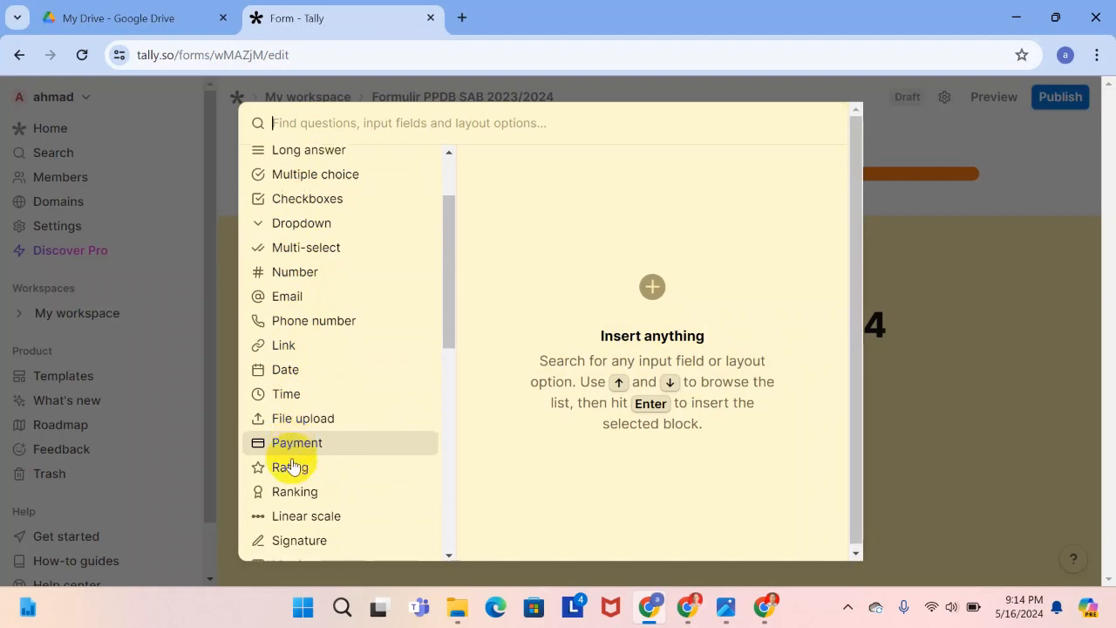
{"action": "scroll", "coordinate": [292, 453], "scroll_direction": "down", "scroll_amount": 3}
{"action": "scroll", "coordinate": [292, 432], "scroll_direction": "up", "scroll_amount": 5}
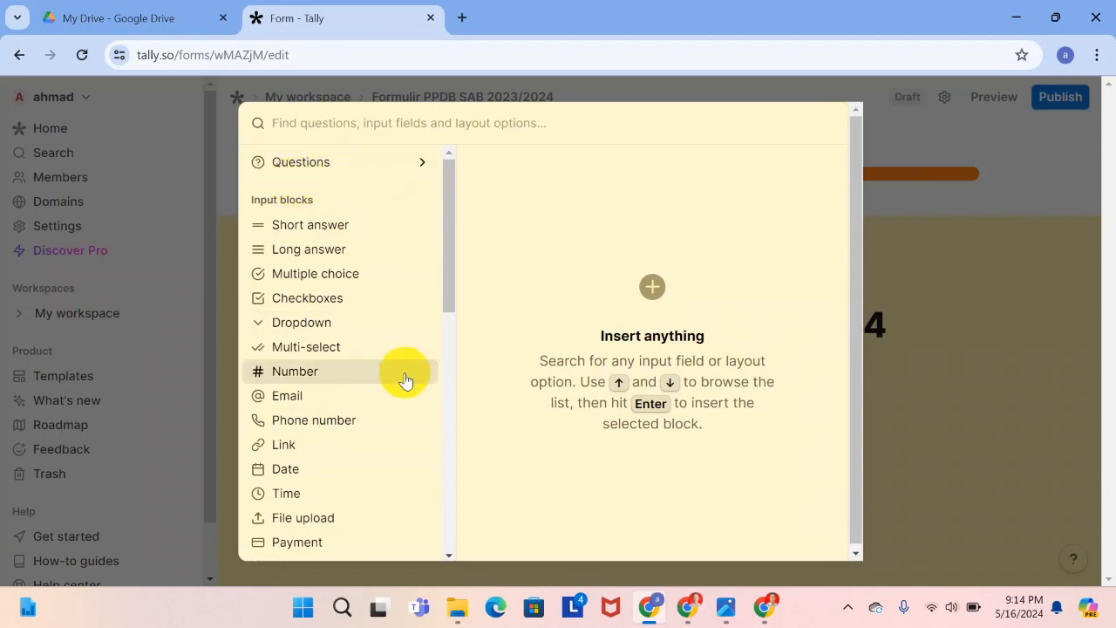
{"action": "left_click", "coordinate": [299, 166]}
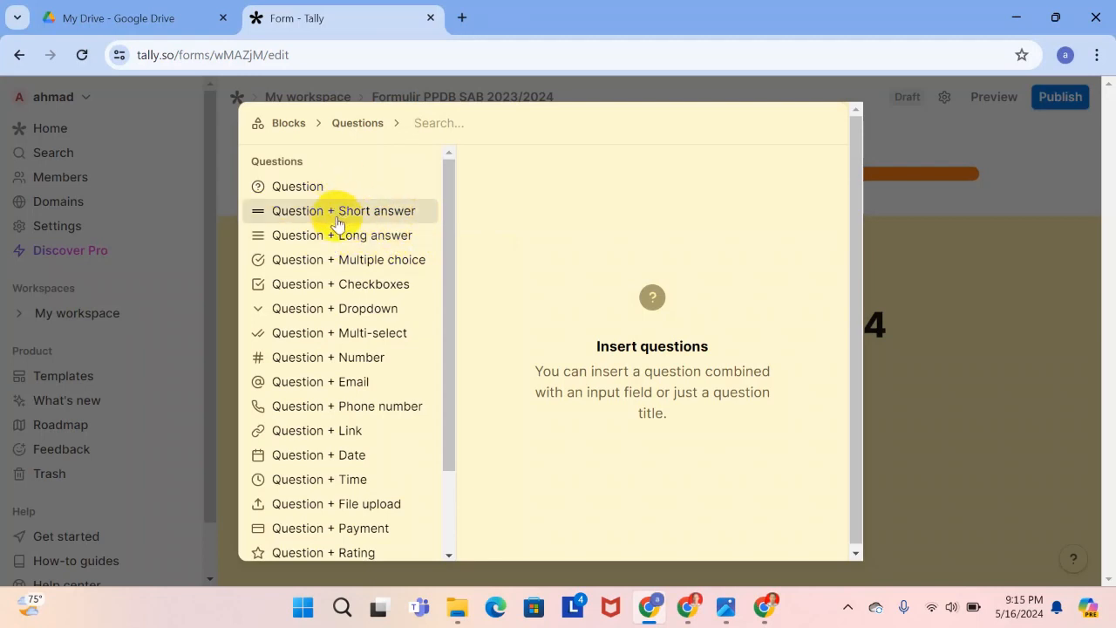
{"action": "mouse_move", "coordinate": [327, 219]}
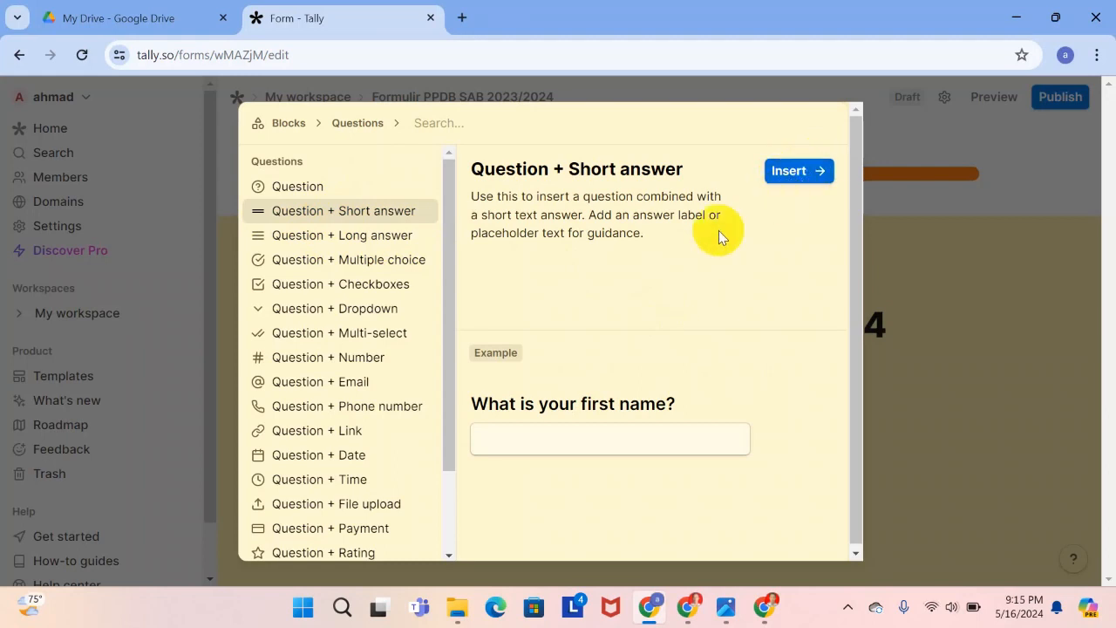
{"action": "left_click", "coordinate": [795, 175]}
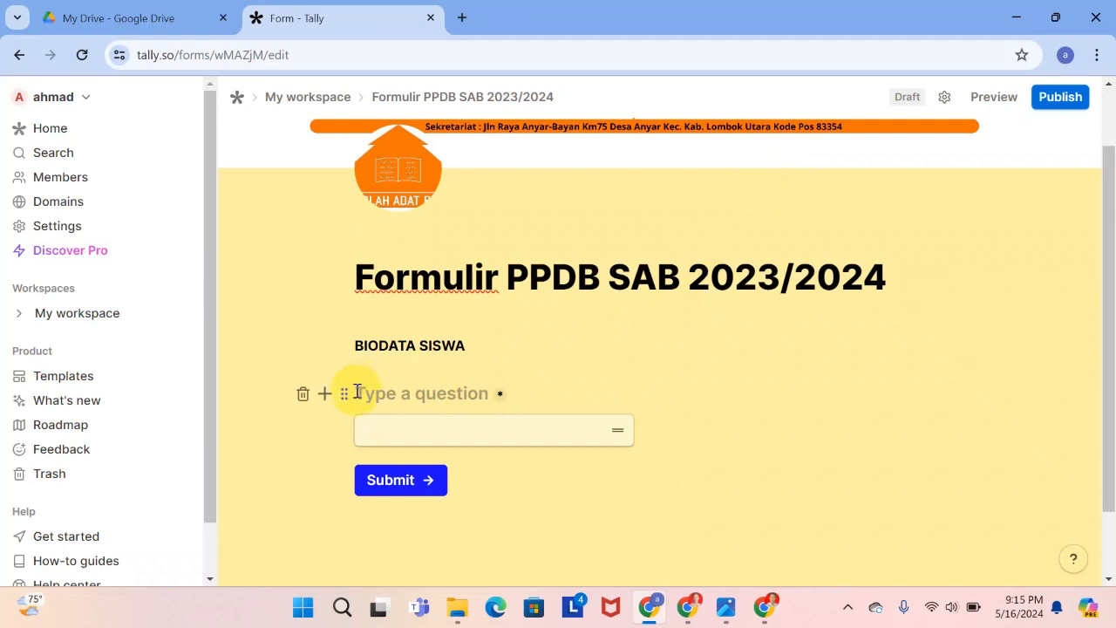
Title the new question "Nama Lengkap" and give its answer field the placeholder "Sesuai Akte".
{"action": "type", "text": "n"}
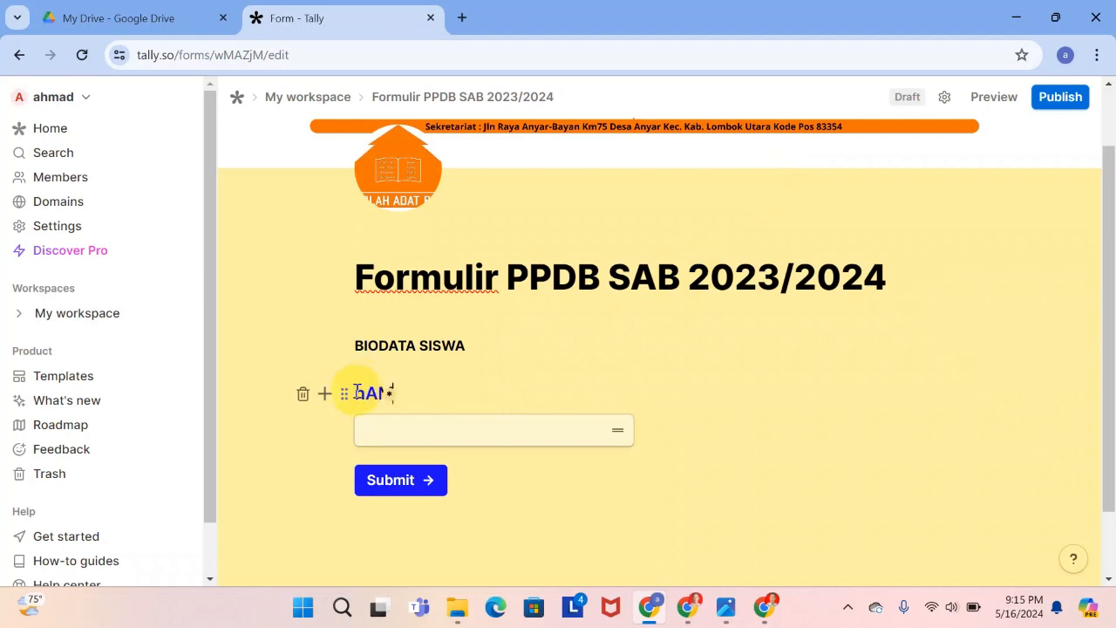
{"action": "key", "text": "BackSpace"}
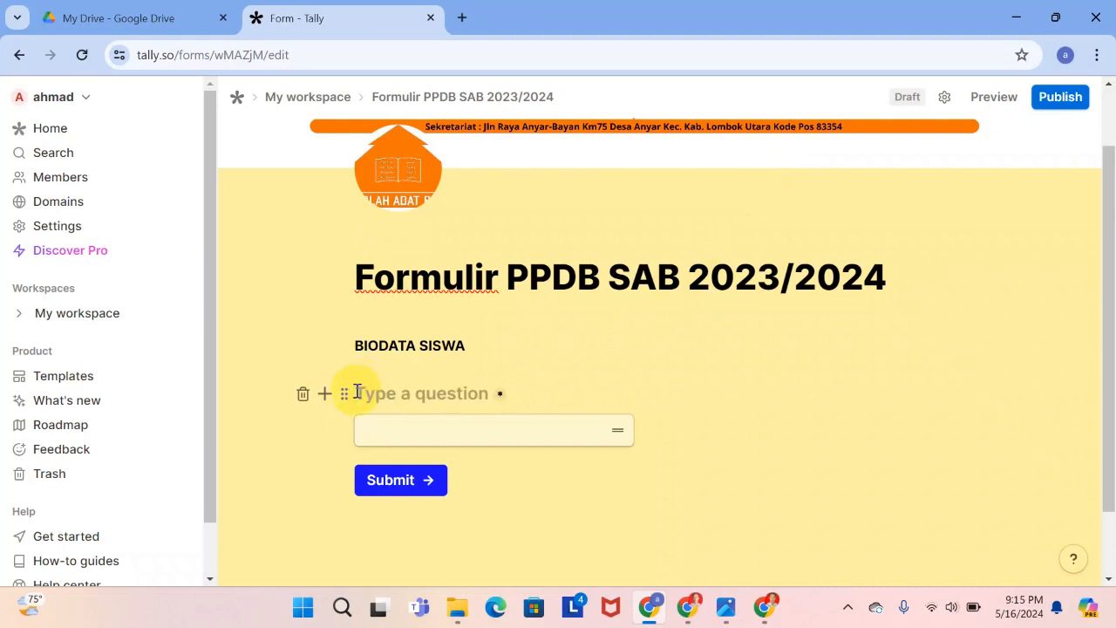
{"action": "type", "text": "Nama L"}
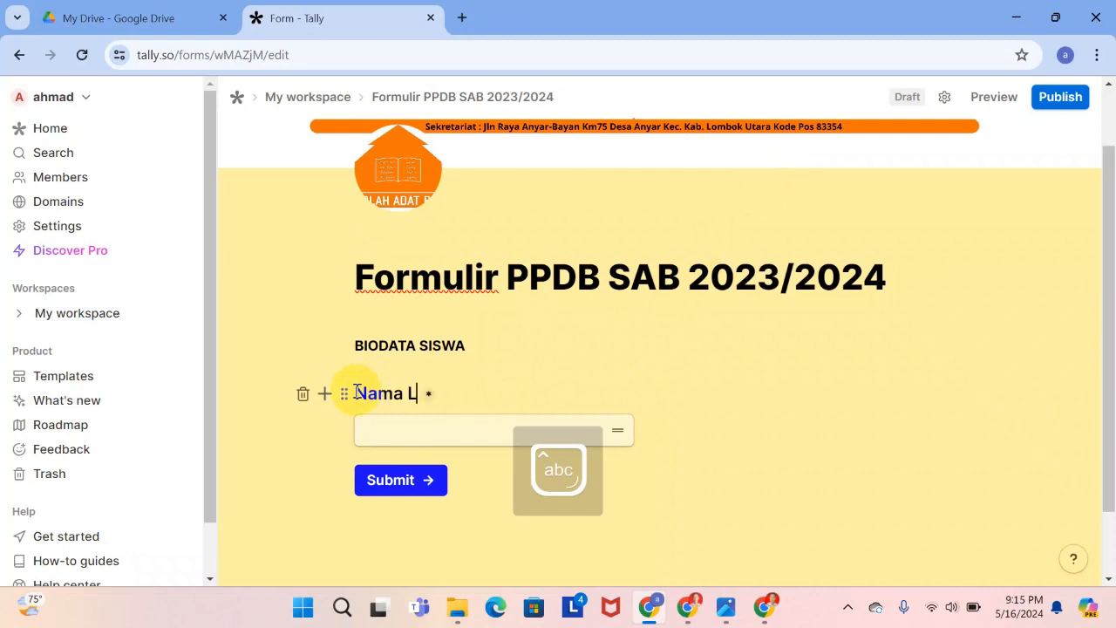
{"action": "type", "text": "engkap"}
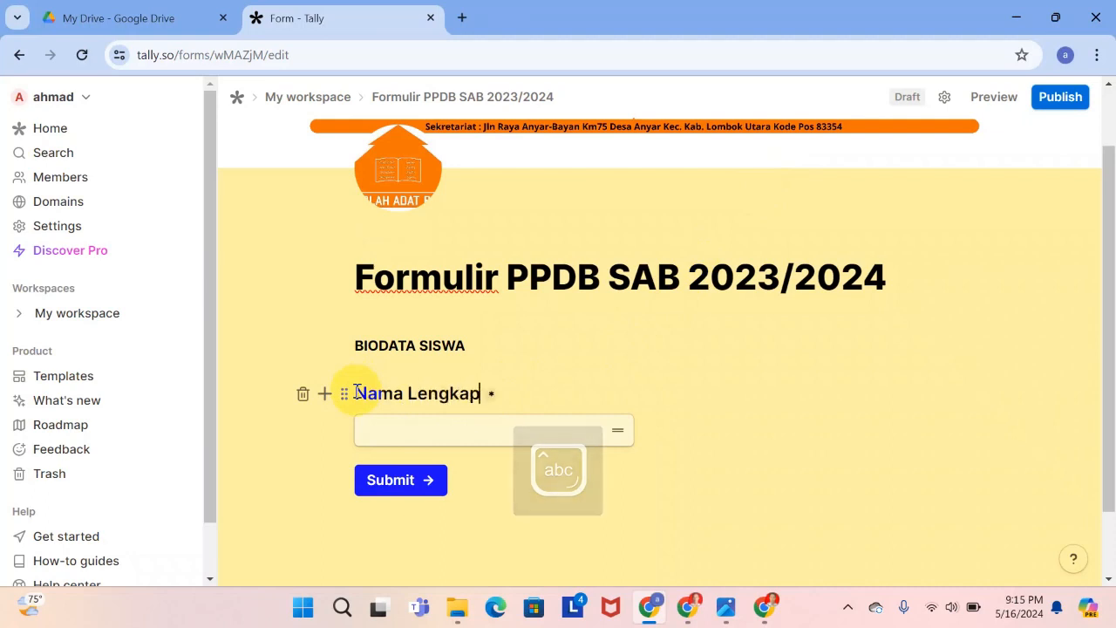
{"action": "left_click", "coordinate": [400, 434]}
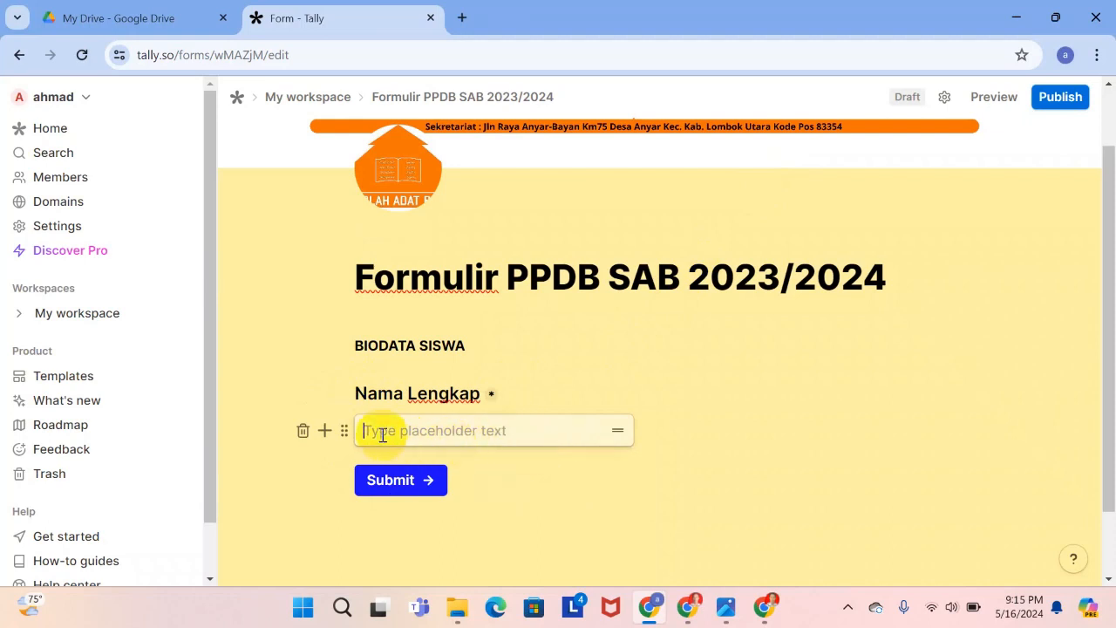
{"action": "type", "text": "Sesuai Akte"}
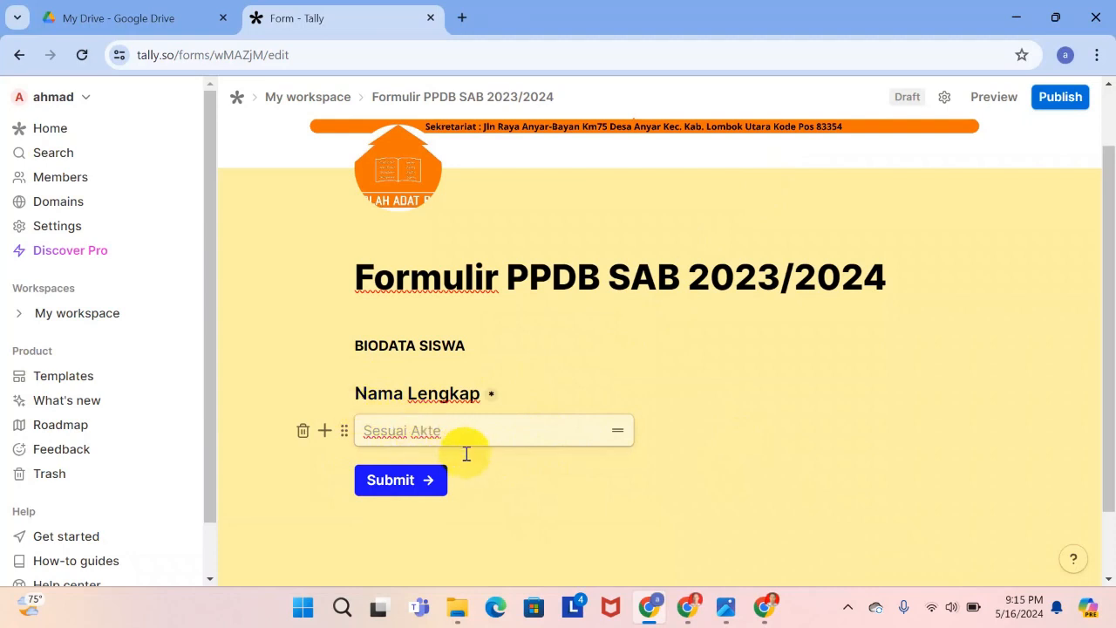
Add a short answer question titled "NISN" below "Nama Lengkap", with the placeholder "NISN dari sekolah induk".
{"action": "key", "text": "Return"}
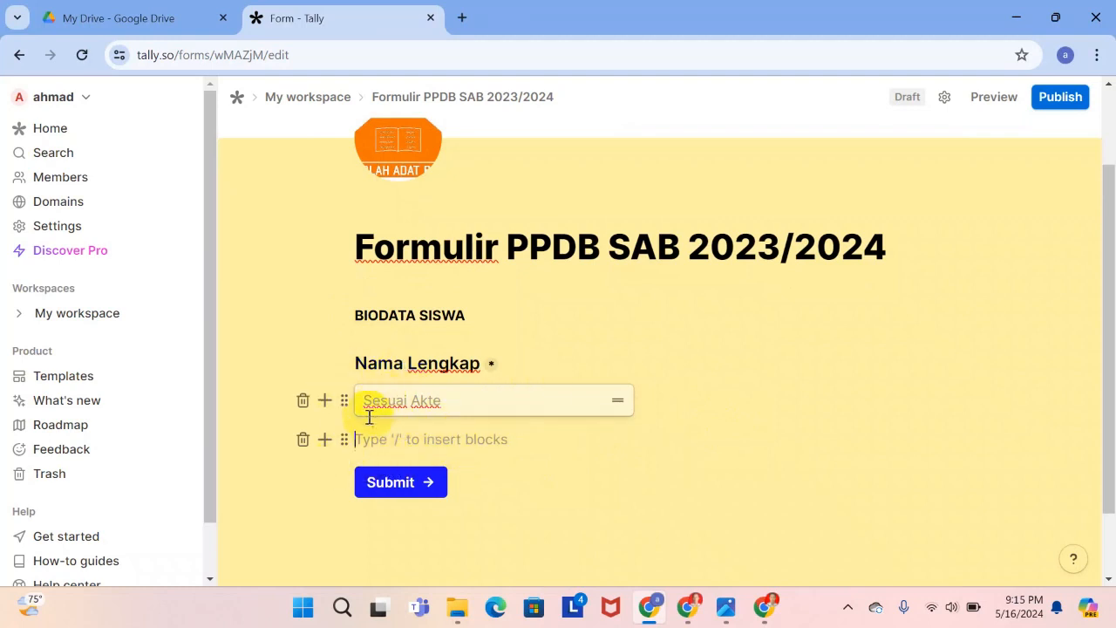
{"action": "left_click", "coordinate": [326, 441]}
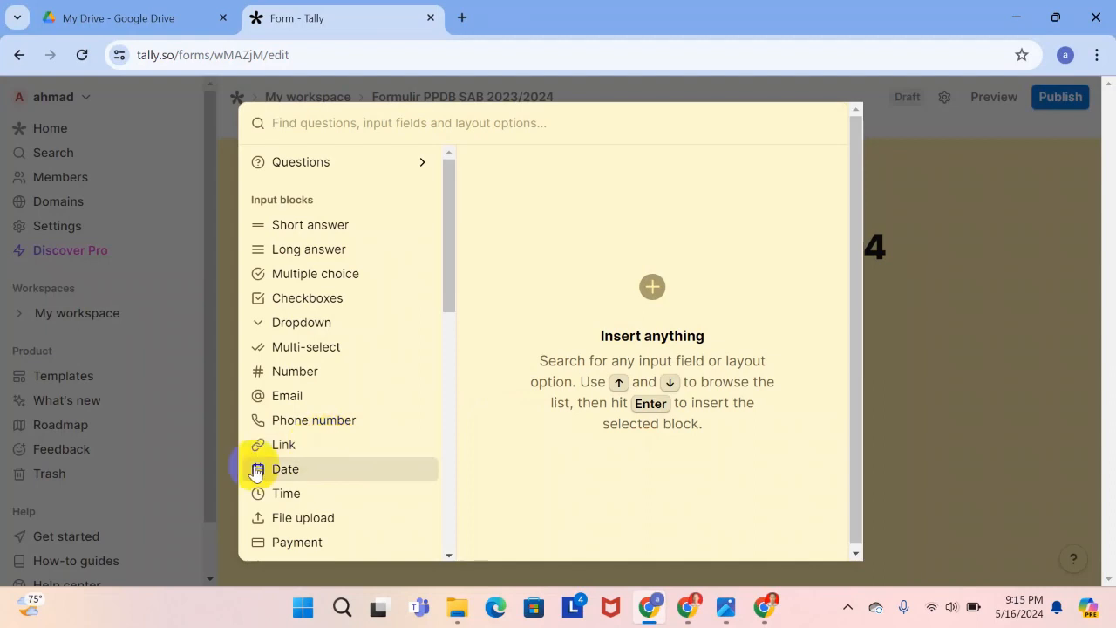
{"action": "left_click", "coordinate": [299, 166]}
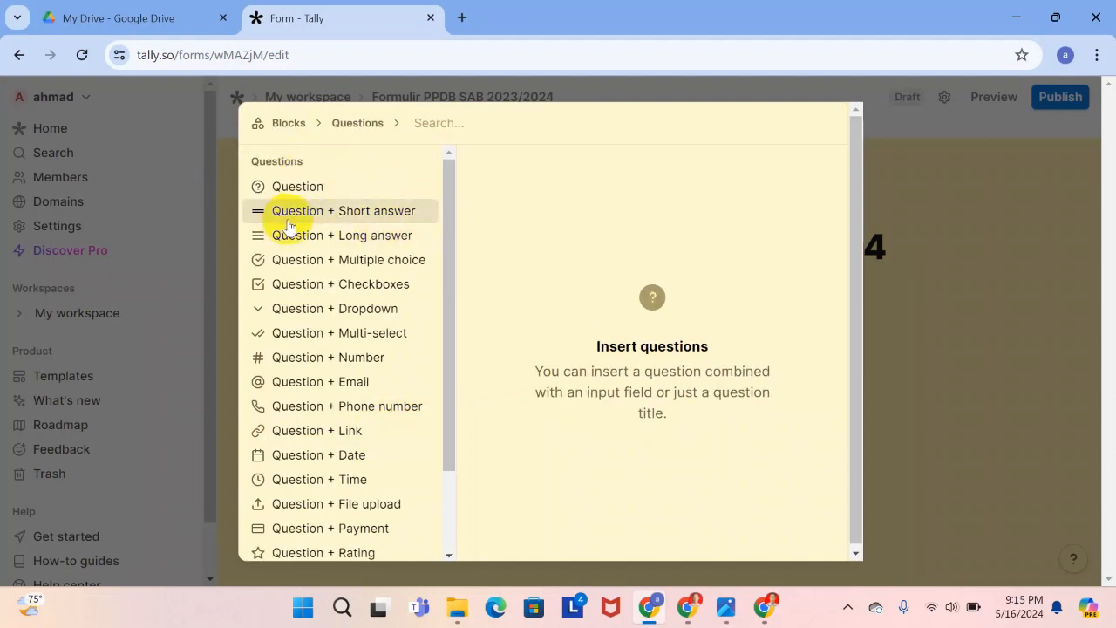
{"action": "mouse_move", "coordinate": [376, 212]}
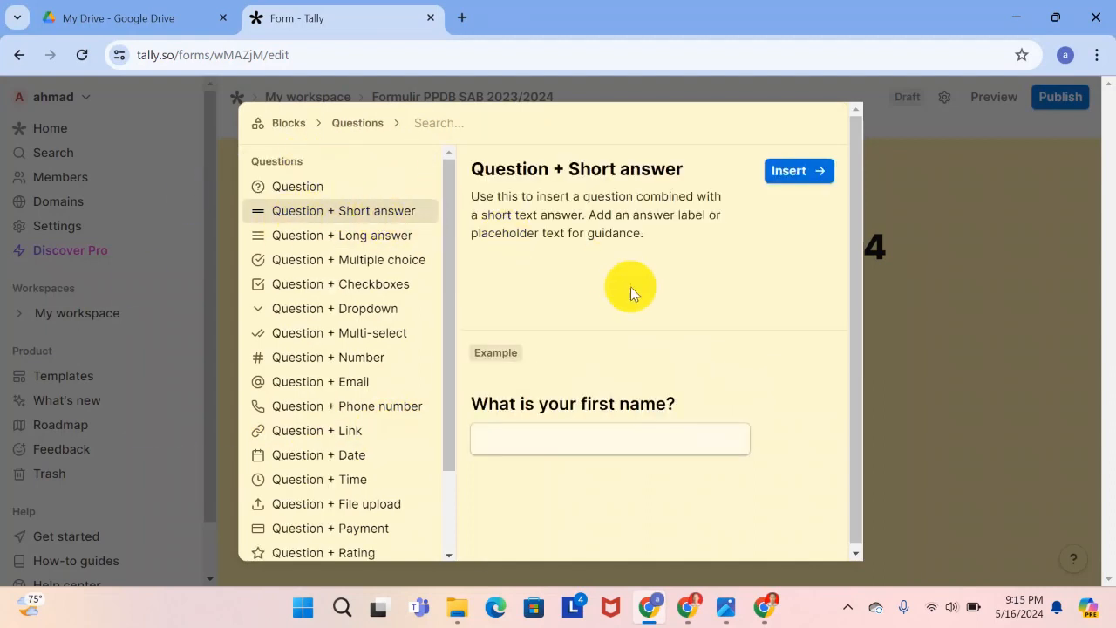
{"action": "left_click", "coordinate": [798, 171]}
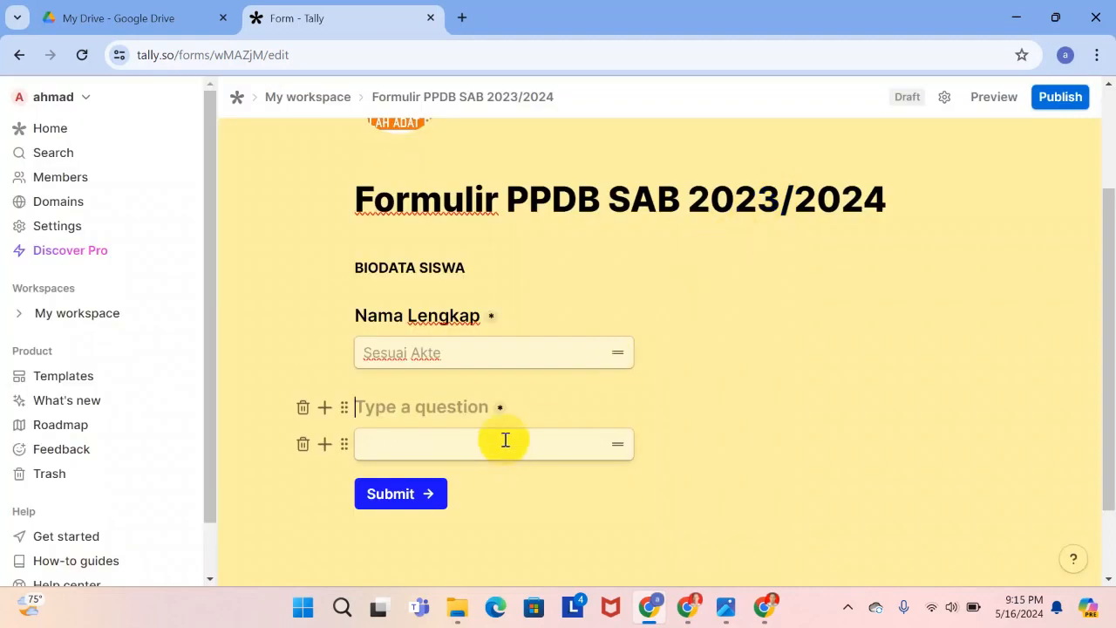
{"action": "type", "text": "NISN"}
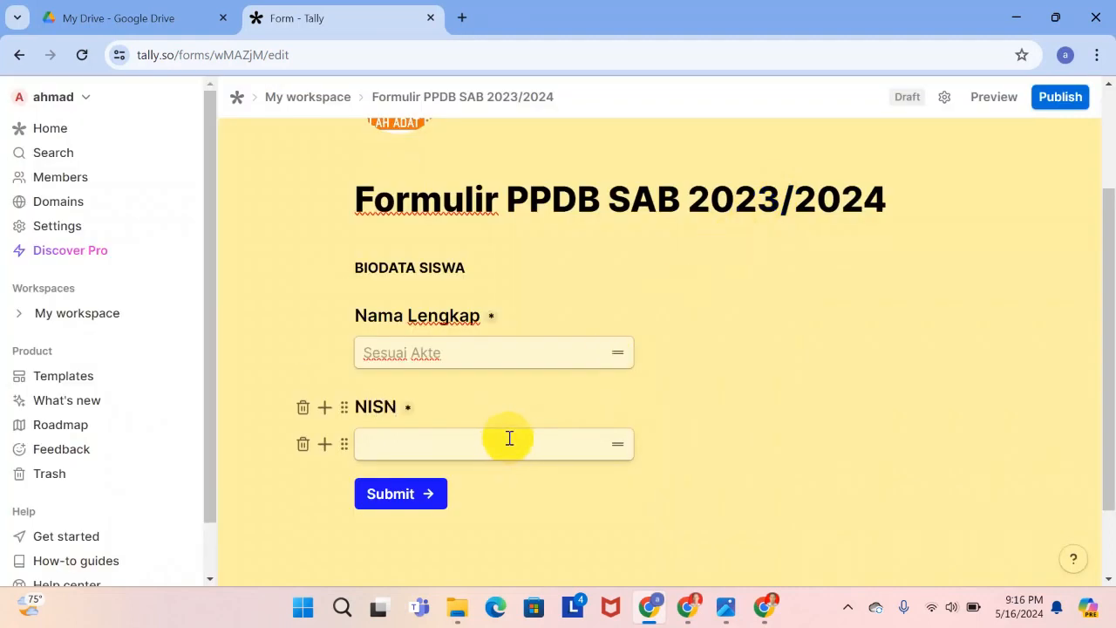
{"action": "left_click", "coordinate": [392, 448]}
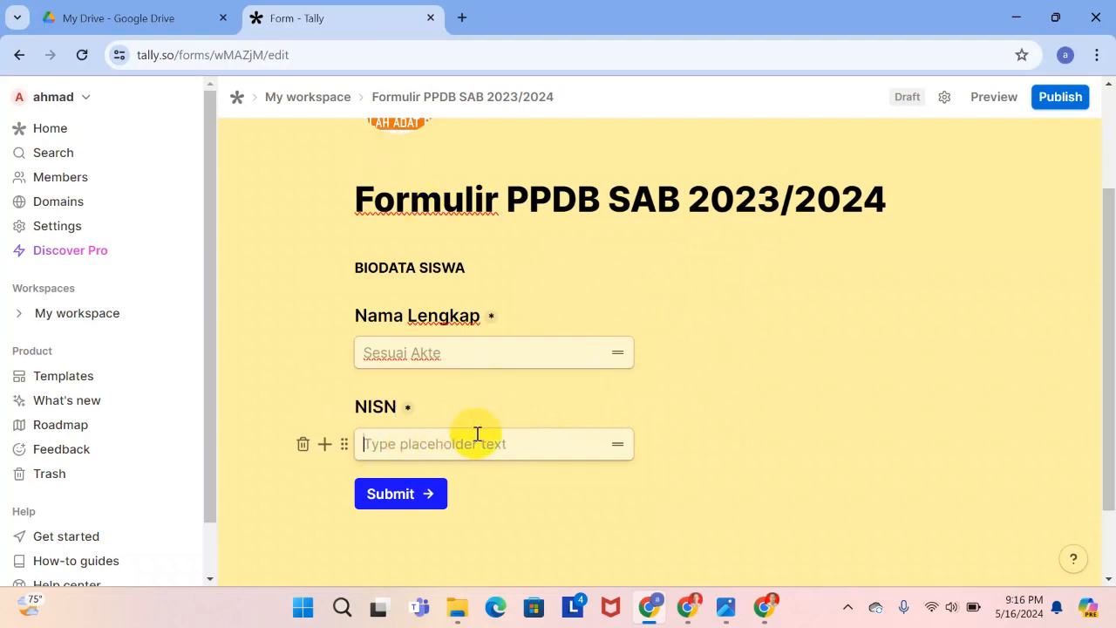
{"action": "type", "text": "NI"}
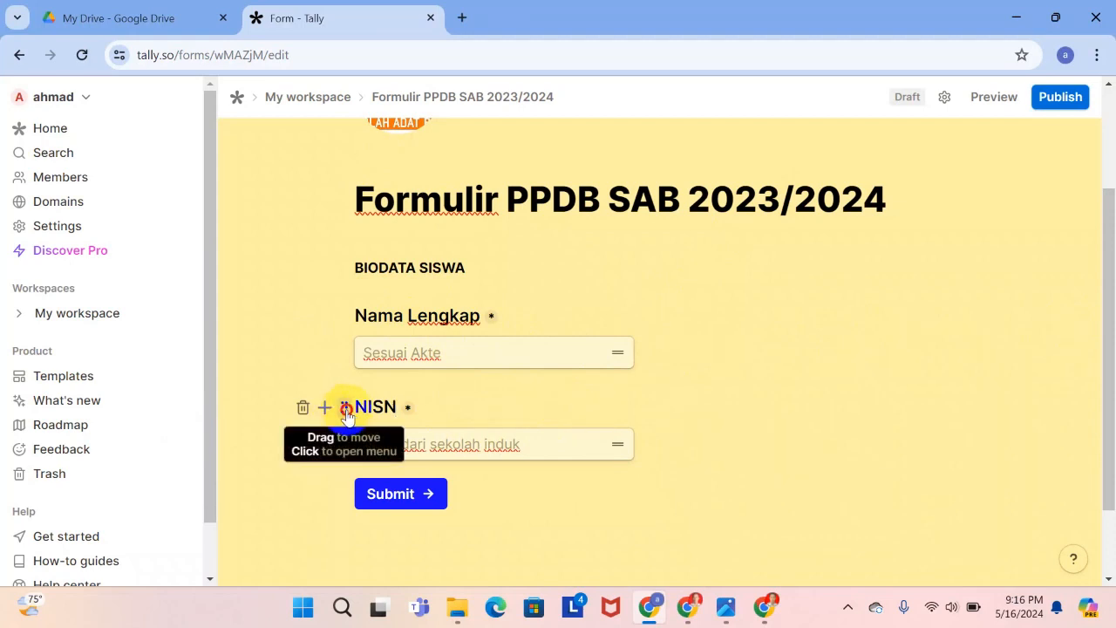
Arrange the "Nama Lengkap" and "NISN" questions side by side in two columns, each with its answer field directly beneath.
{"action": "left_click_drag", "start_coordinate": [347, 410], "coordinate": [1049, 331]}
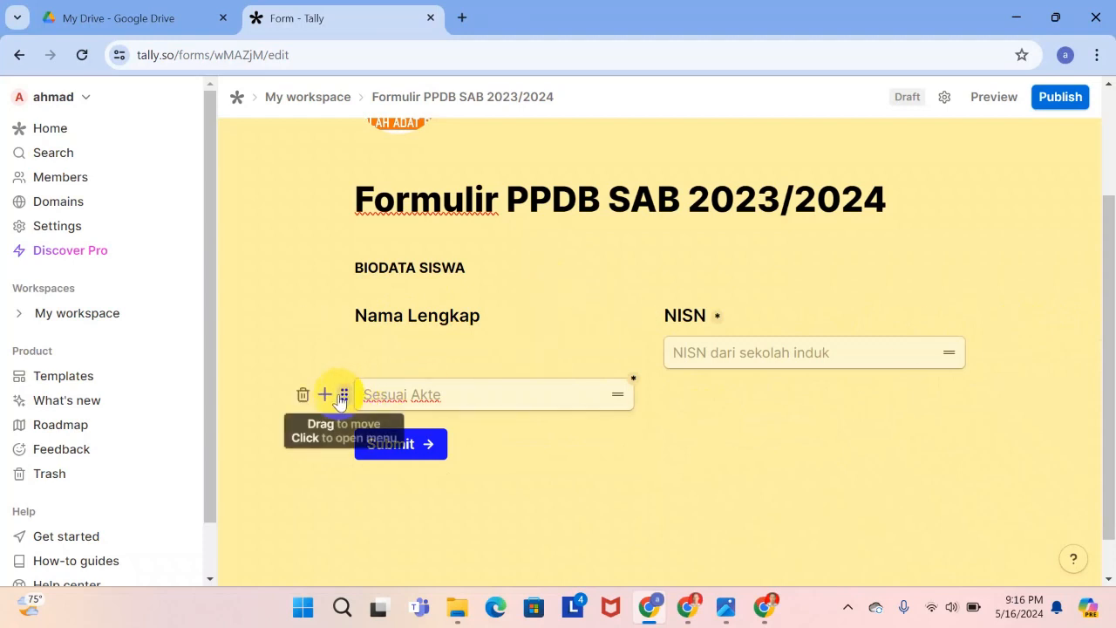
{"action": "left_click_drag", "start_coordinate": [341, 399], "coordinate": [336, 291]}
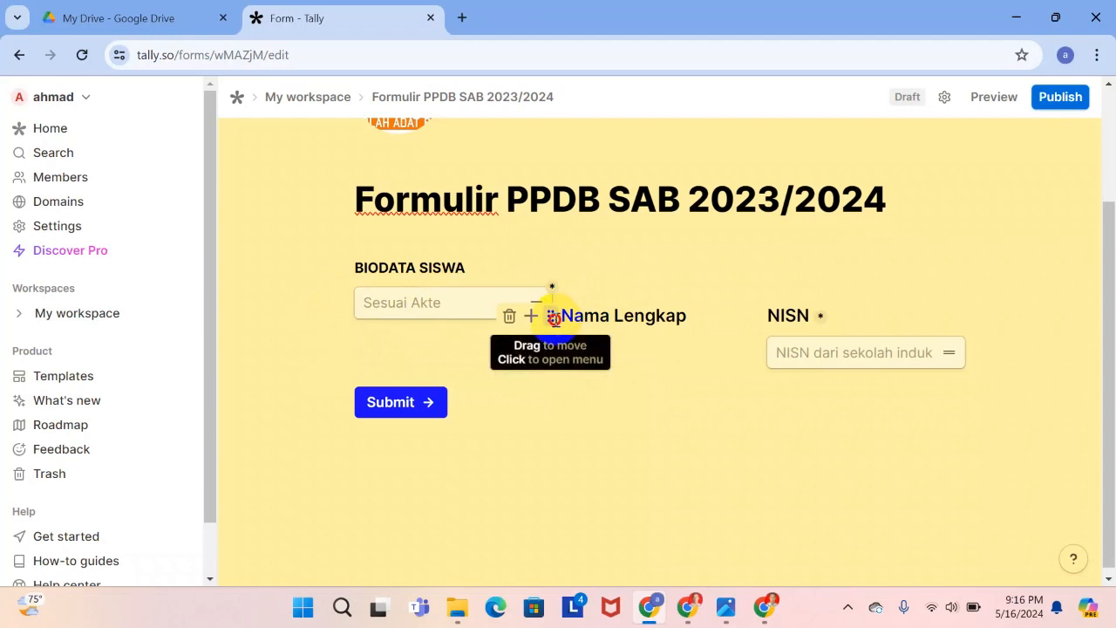
{"action": "left_click_drag", "start_coordinate": [552, 316], "coordinate": [381, 285]}
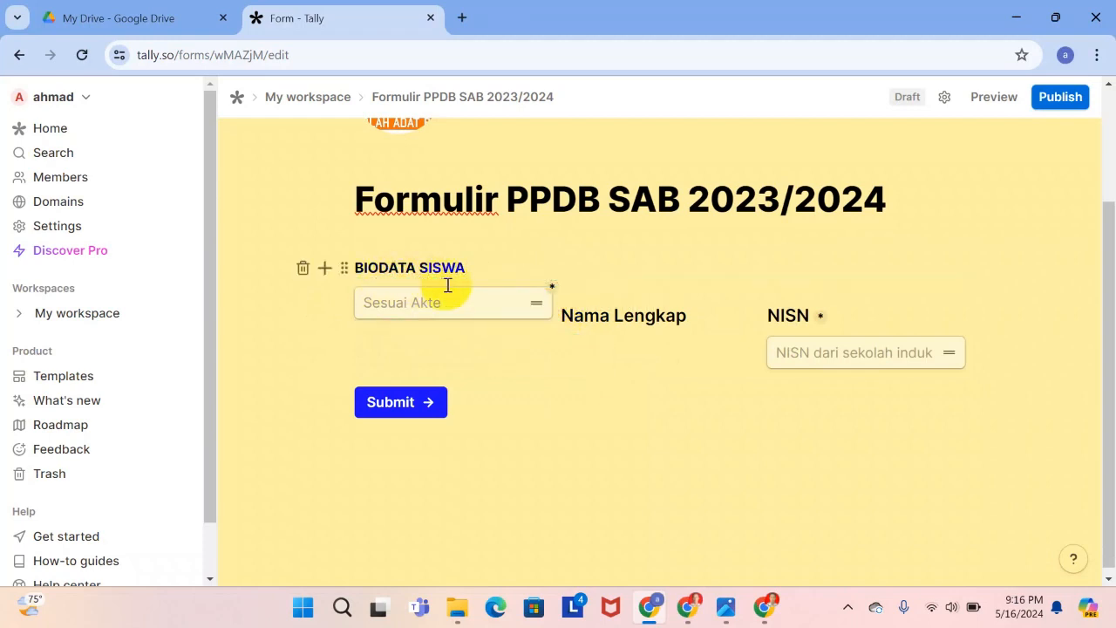
{"action": "left_click_drag", "start_coordinate": [553, 313], "coordinate": [445, 287]}
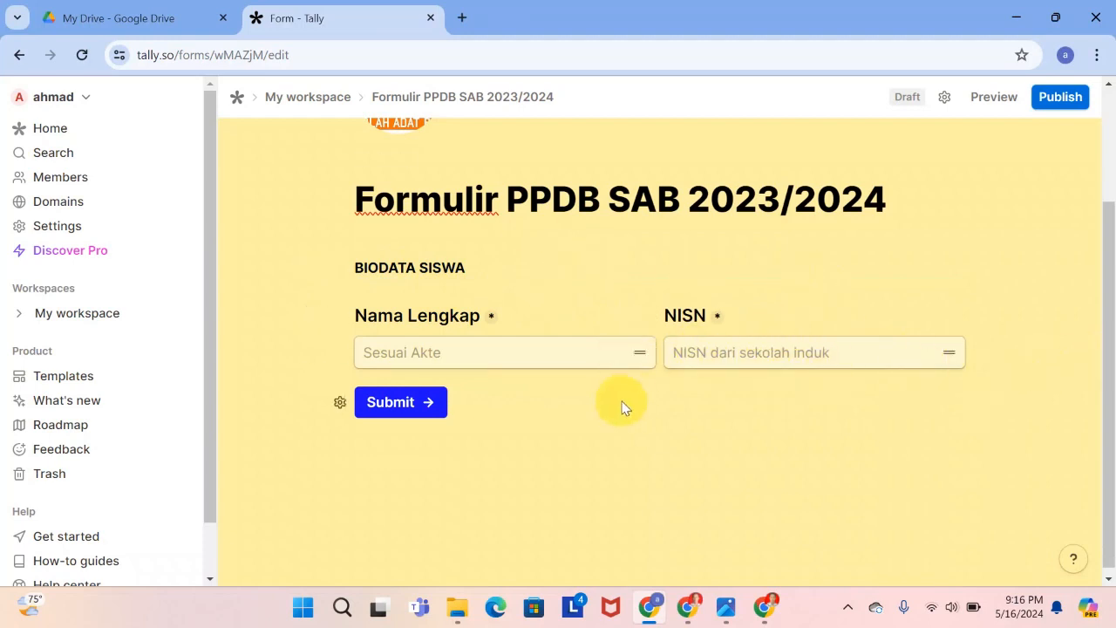
Add an empty block below the two-column question row and switch to the reference image "formulir PPDB.webp" in the photo viewer.
{"action": "left_click", "coordinate": [494, 384]}
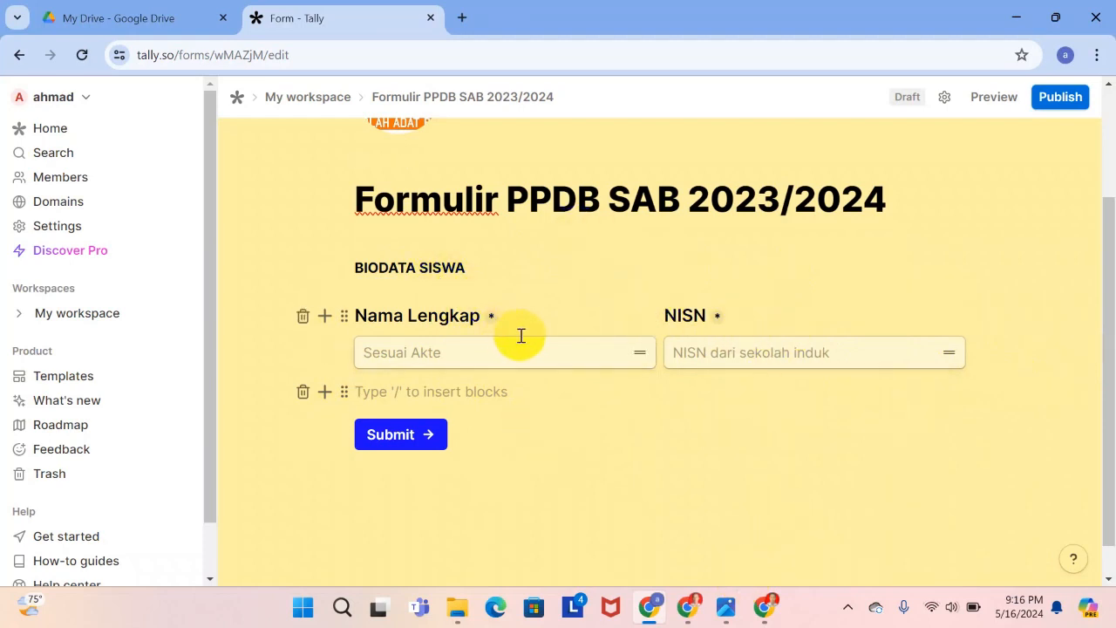
{"action": "left_click", "coordinate": [726, 607]}
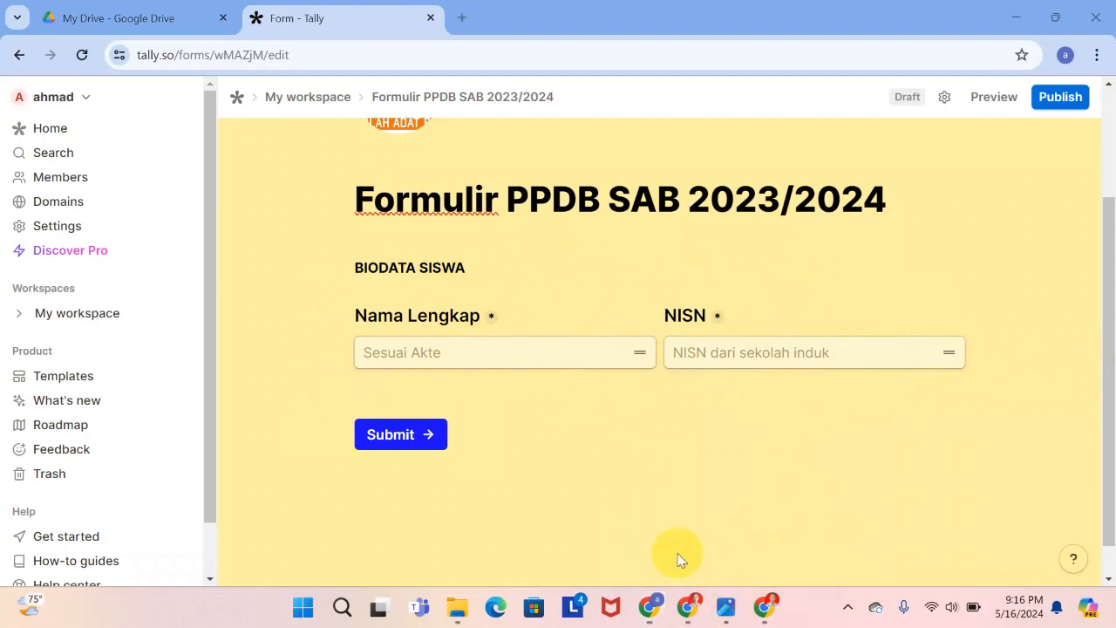
{"action": "left_click", "coordinate": [726, 607]}
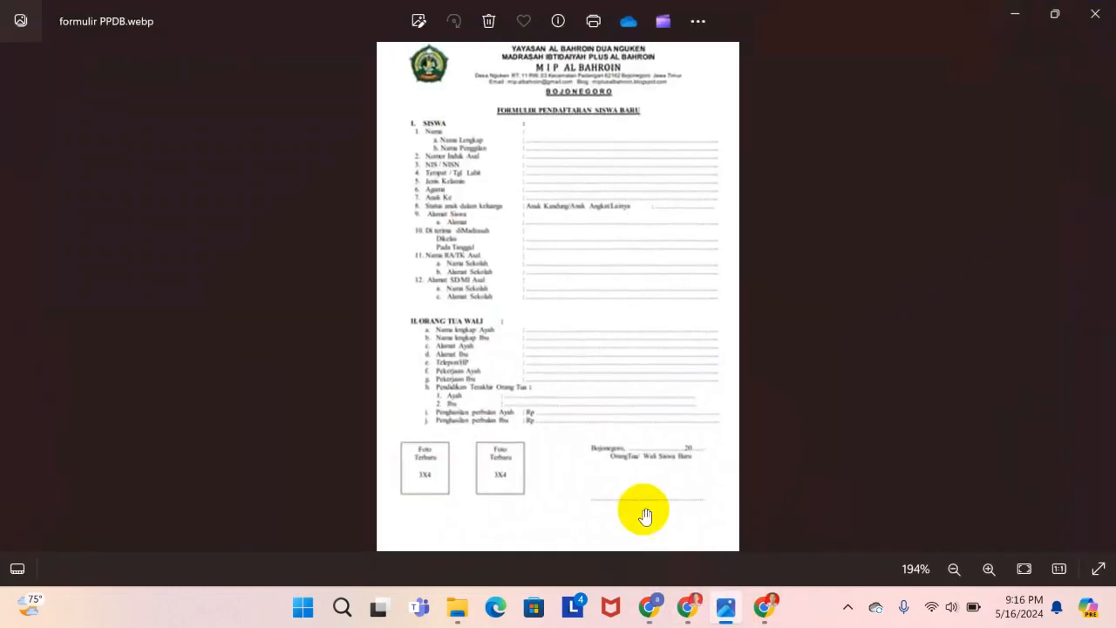
Switch back to the Tally form and insert a short answer question titled "Tempat Lahir" below the two-column row.
{"action": "left_click", "coordinate": [658, 610]}
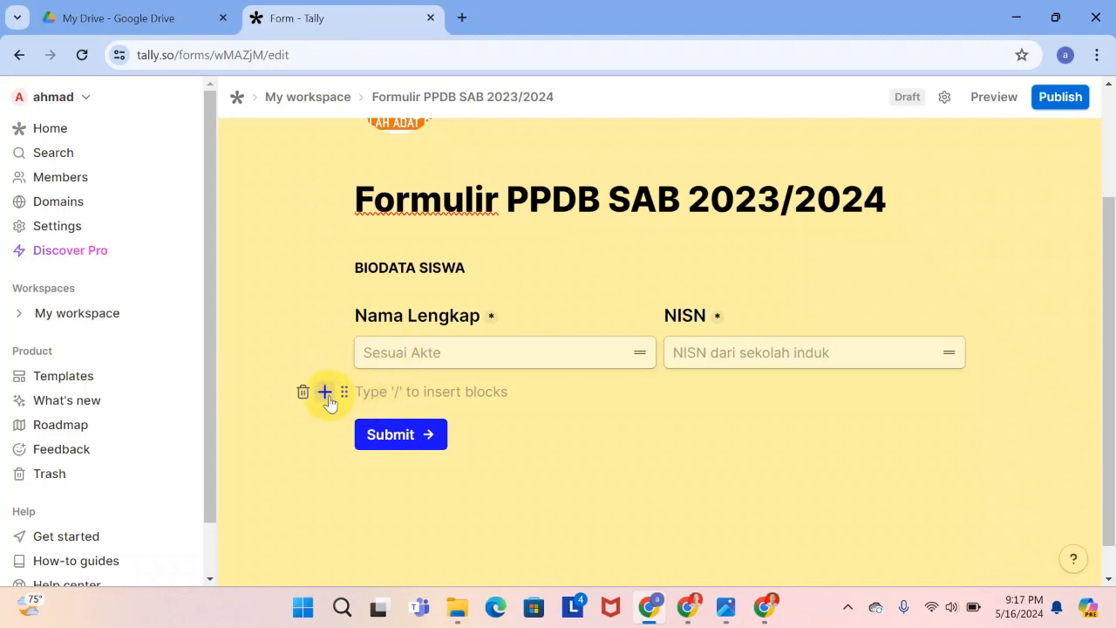
{"action": "left_click", "coordinate": [324, 393]}
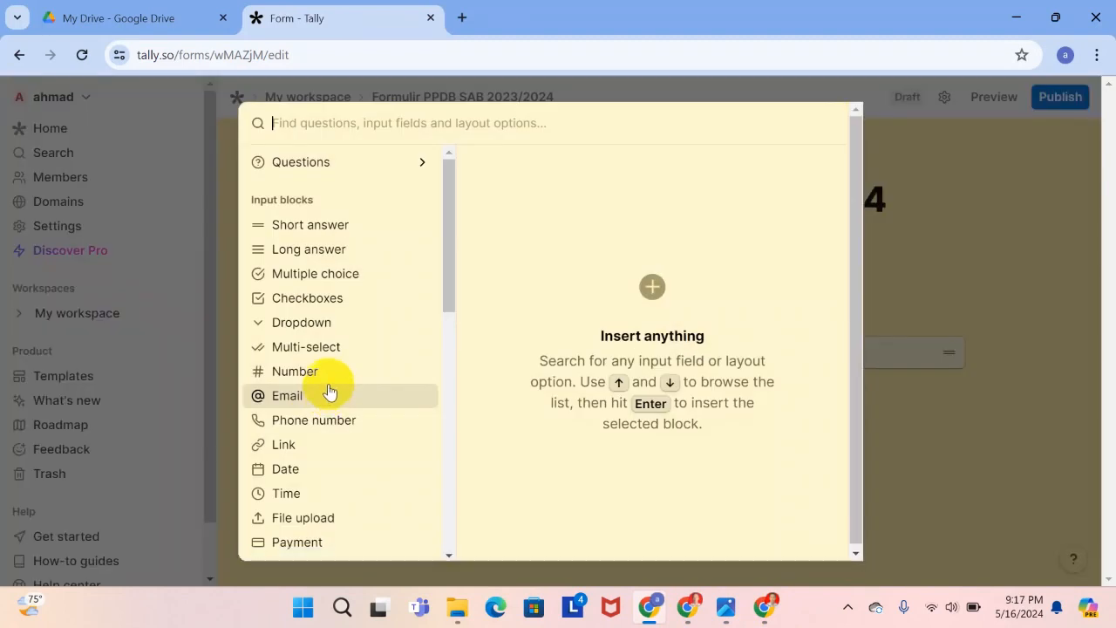
{"action": "left_click", "coordinate": [275, 157]}
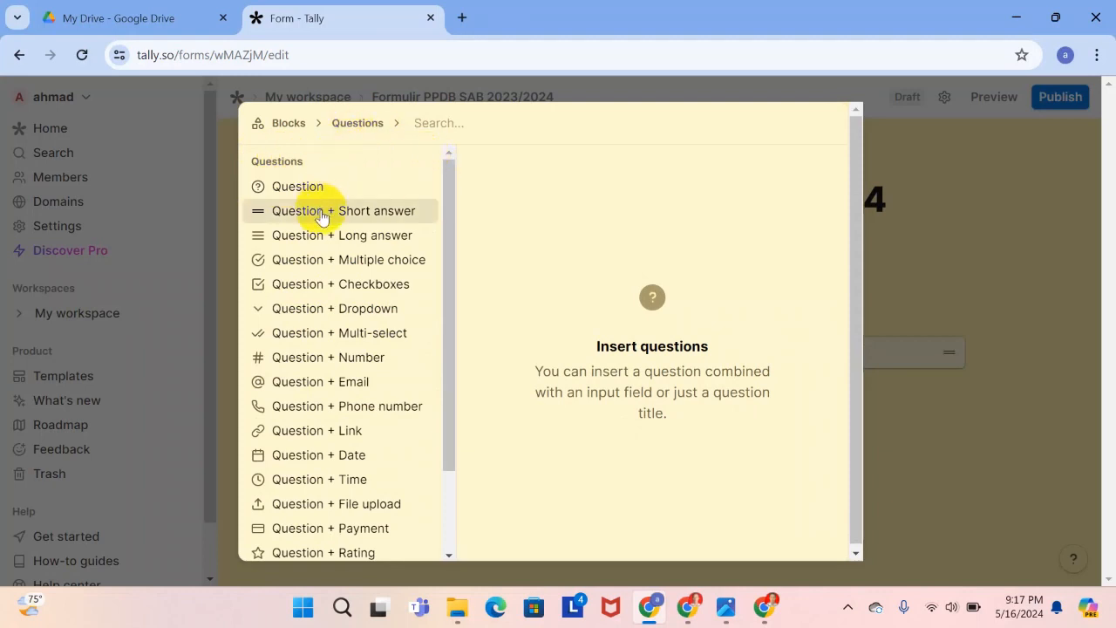
{"action": "mouse_move", "coordinate": [321, 218]}
{"action": "left_click", "coordinate": [799, 170]}
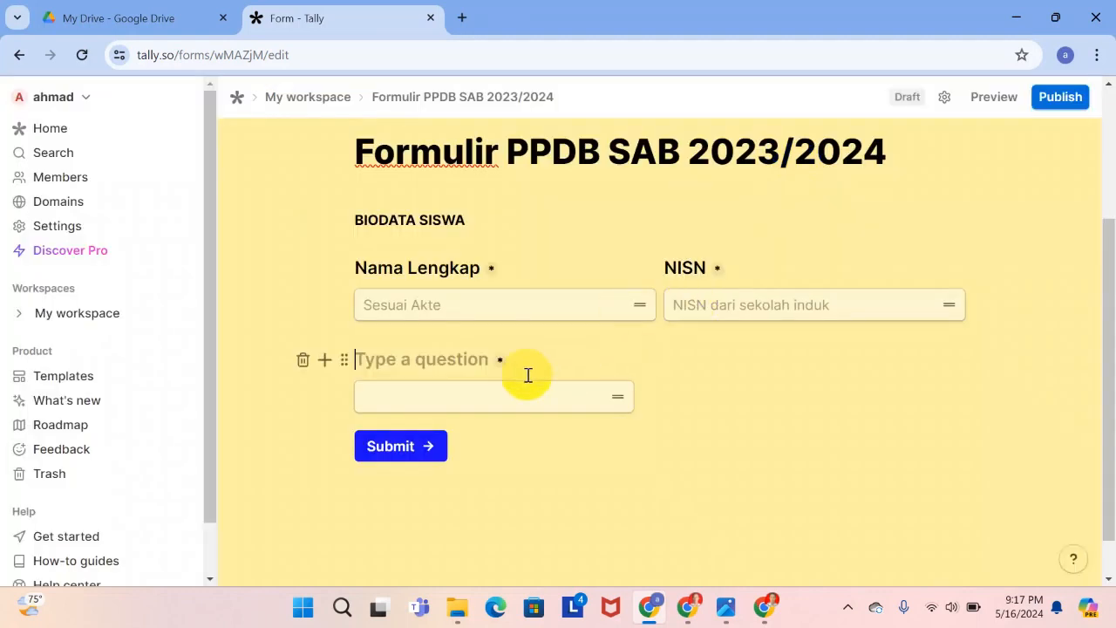
{"action": "type", "text": "Te"}
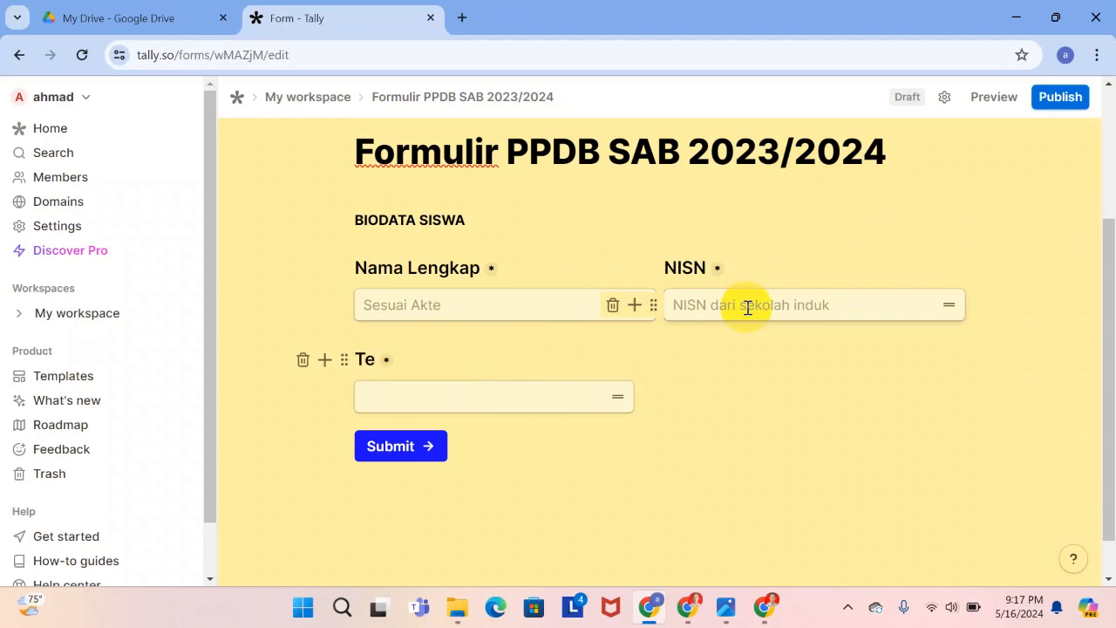
{"action": "type", "text": "mpat "}
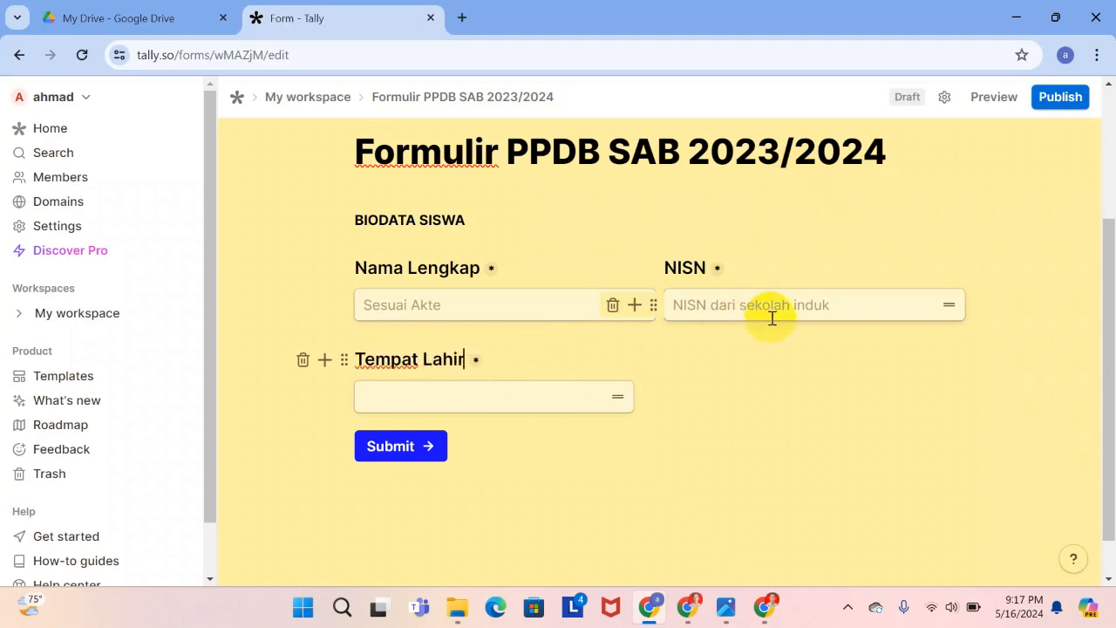
{"action": "type", "text": "Lahir"}
Give the "Tempat Lahir" answer field the placeholder "Sesuai Akte" and add an empty block below it.
{"action": "left_click", "coordinate": [454, 396]}
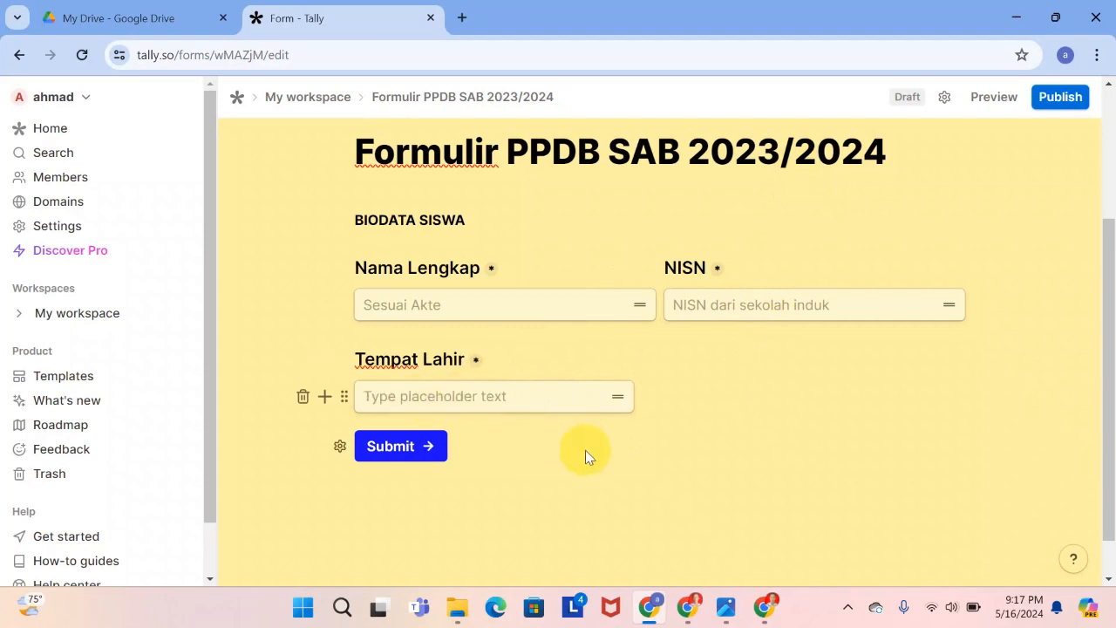
{"action": "type", "text": "Sesuai Akte"}
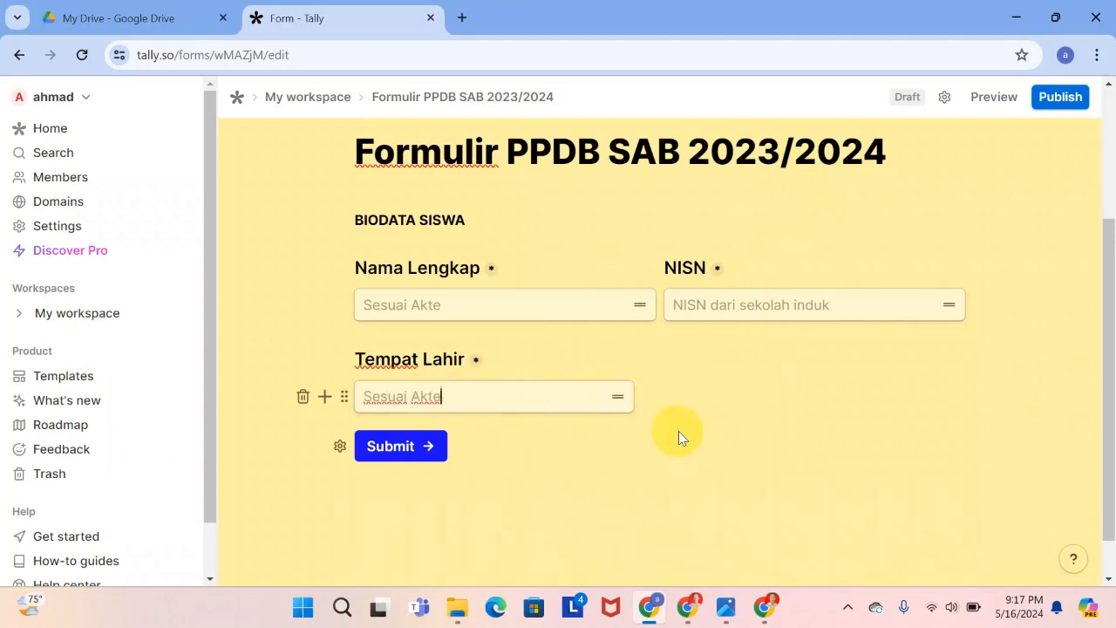
{"action": "key", "text": "Return"}
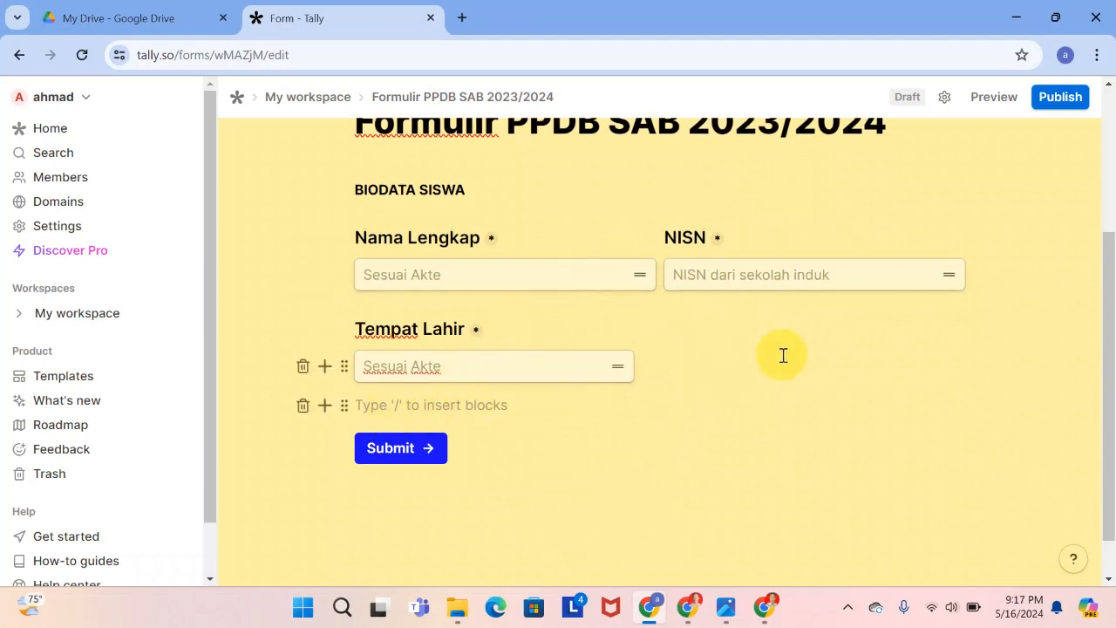
Insert a date question titled "Tanggal Lahir" below "Tempat Lahir".
{"action": "left_click", "coordinate": [324, 404]}
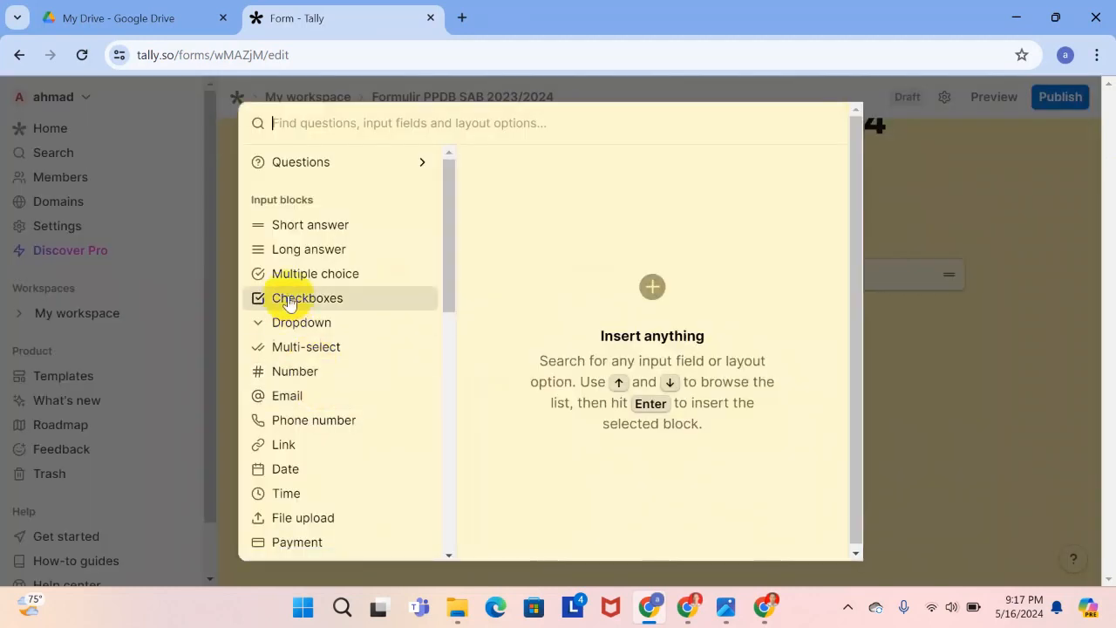
{"action": "left_click", "coordinate": [308, 174]}
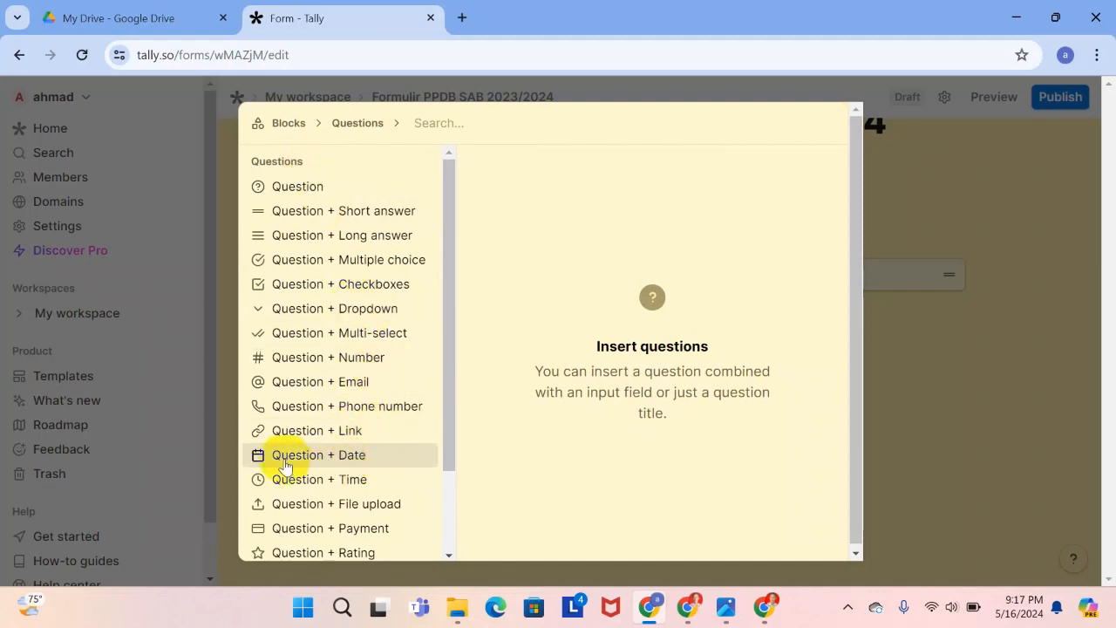
{"action": "left_click", "coordinate": [338, 460]}
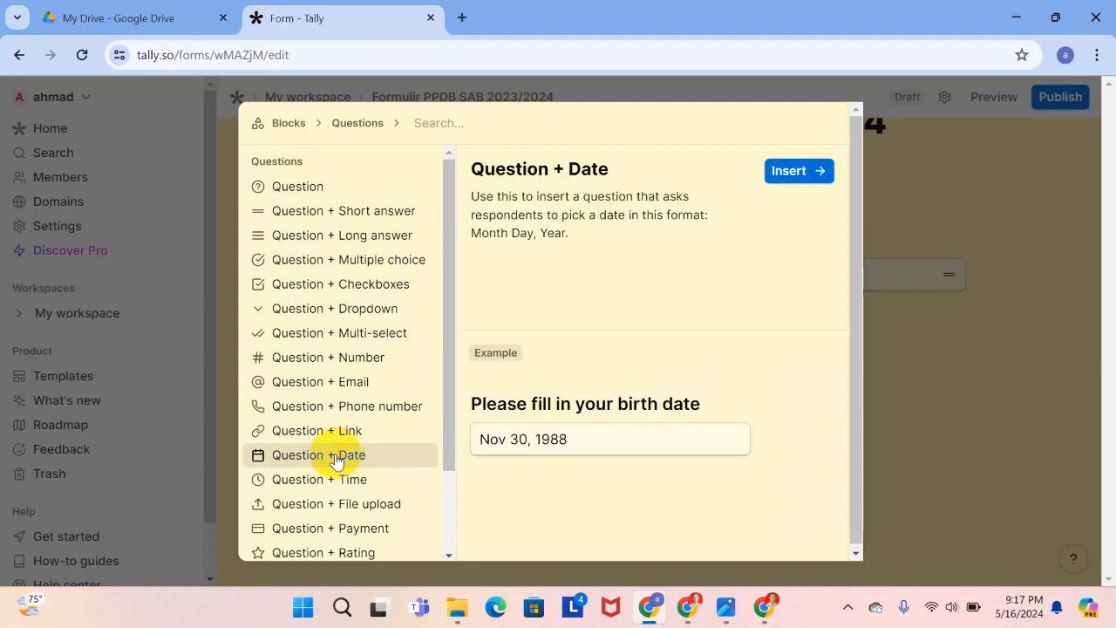
{"action": "left_click", "coordinate": [789, 171]}
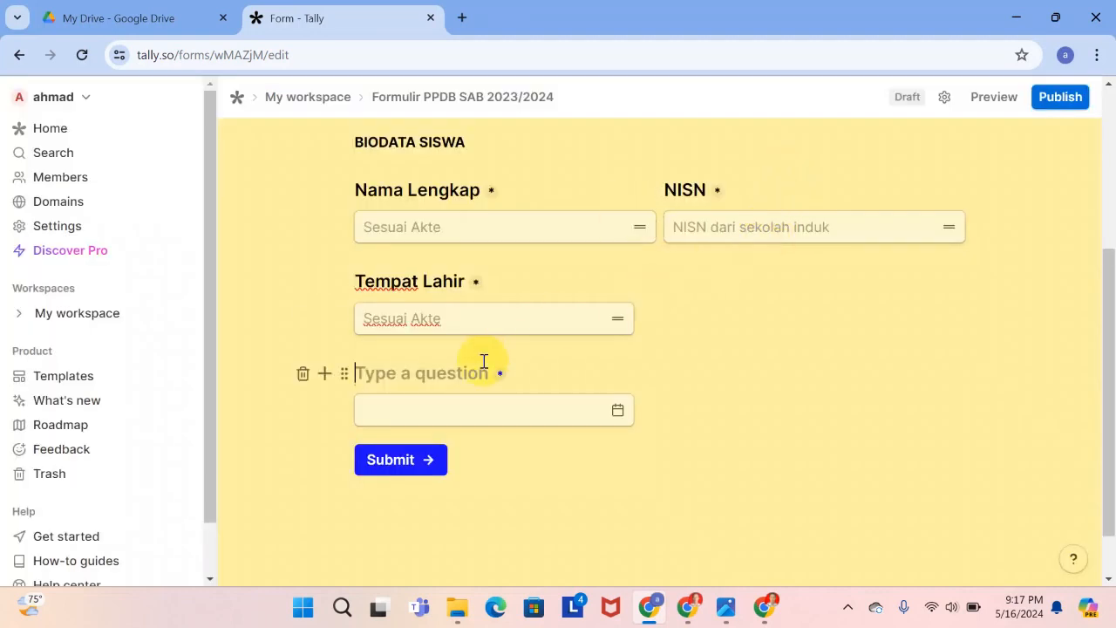
{"action": "type", "text": "Tanggal Lahir"}
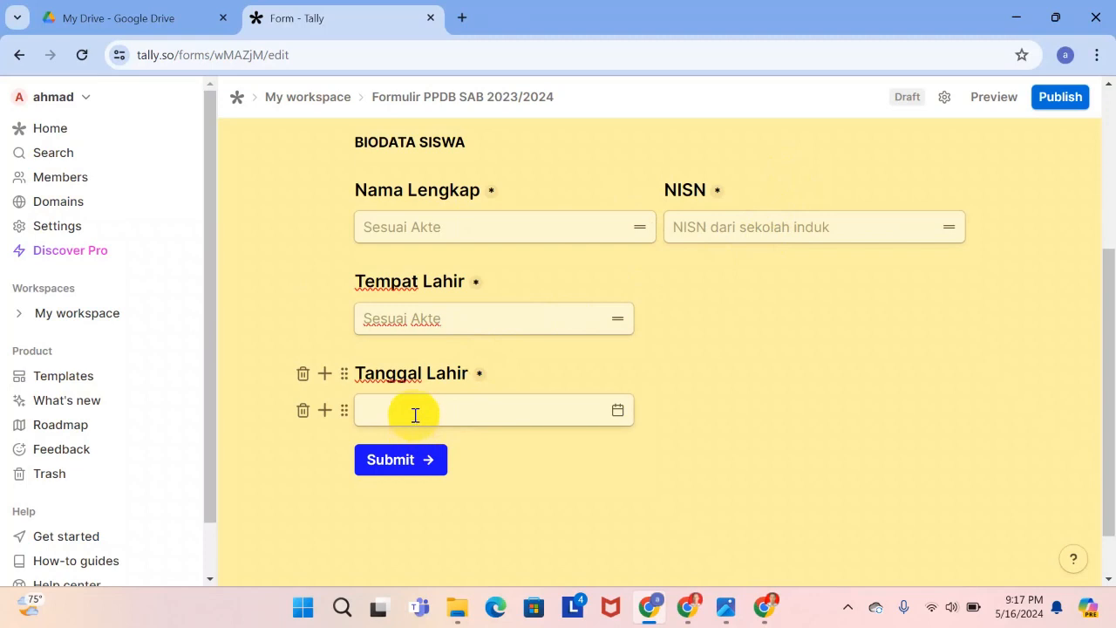
Give the "Tanggal Lahir" date field the placeholder "Sesuai Akte" and add an empty block below it.
{"action": "left_click", "coordinate": [415, 415]}
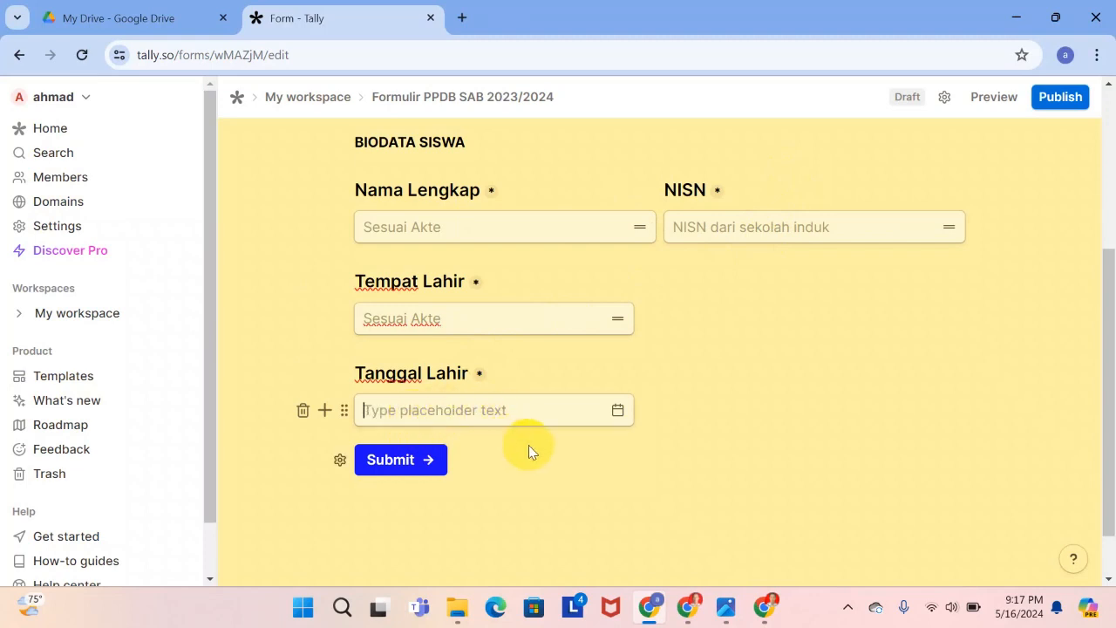
{"action": "type", "text": "S"}
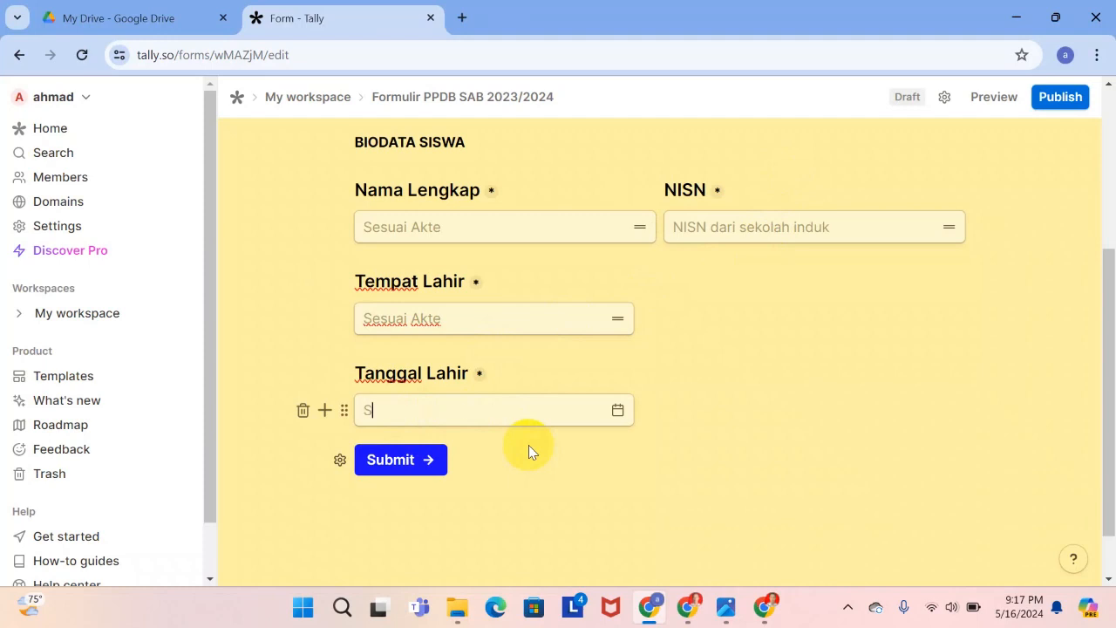
{"action": "type", "text": "esuai Akte"}
{"action": "key", "text": "Return"}
{"action": "left_click", "coordinate": [473, 380]}
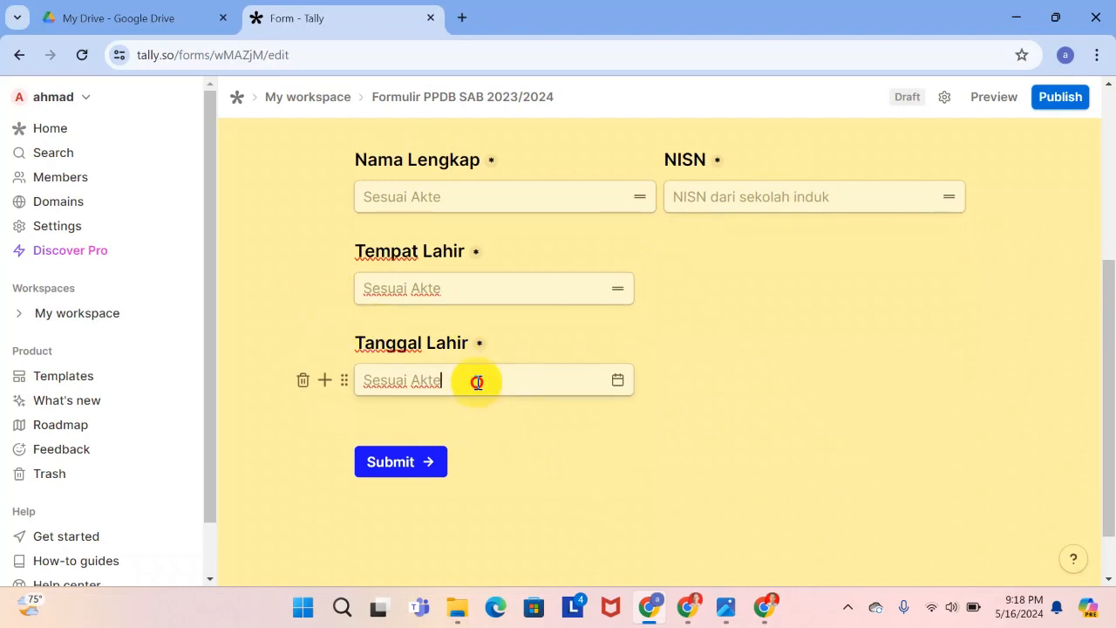
Preview the form and try the "NISN" and "Tempat Lahir" answer fields.
{"action": "left_click", "coordinate": [994, 97]}
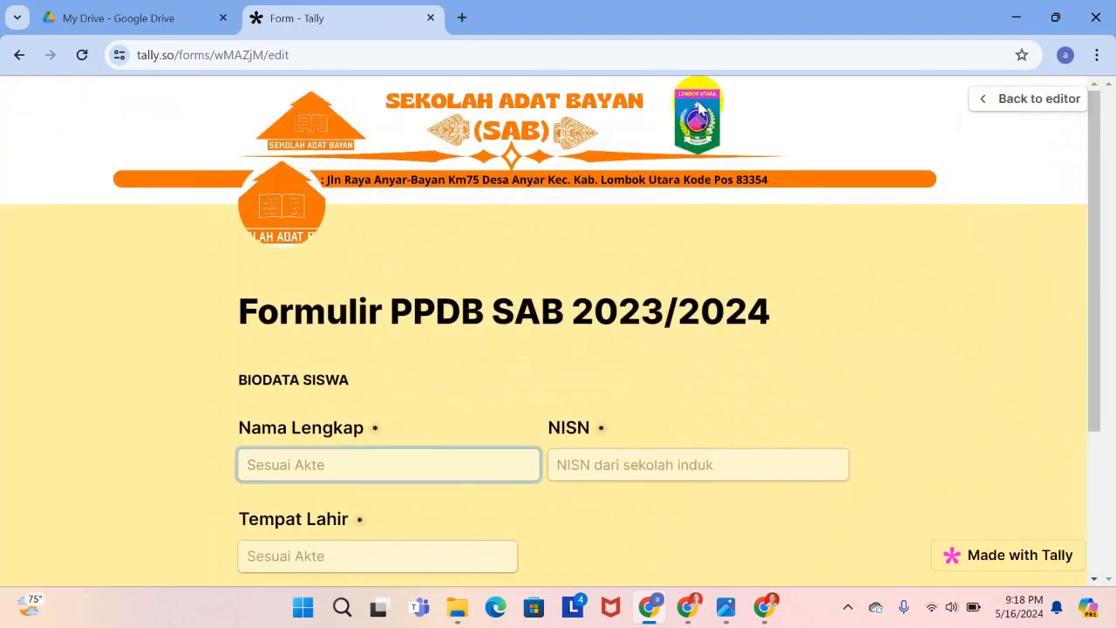
{"action": "left_click", "coordinate": [1037, 98]}
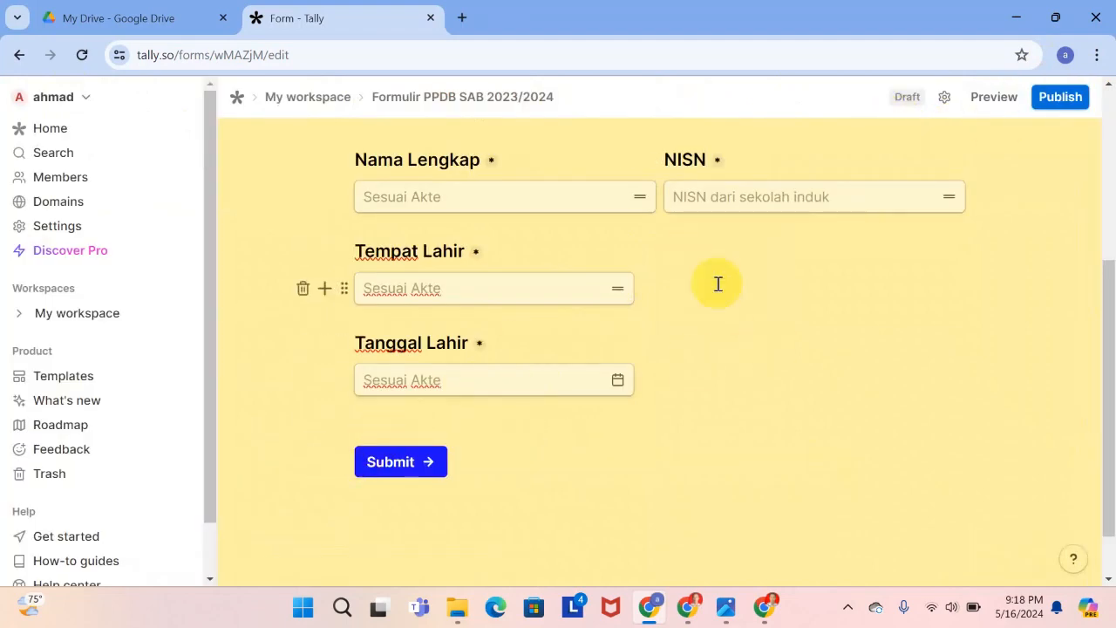
{"action": "left_click", "coordinate": [987, 97]}
{"action": "scroll", "coordinate": [656, 417], "scroll_direction": "down", "scroll_amount": 3}
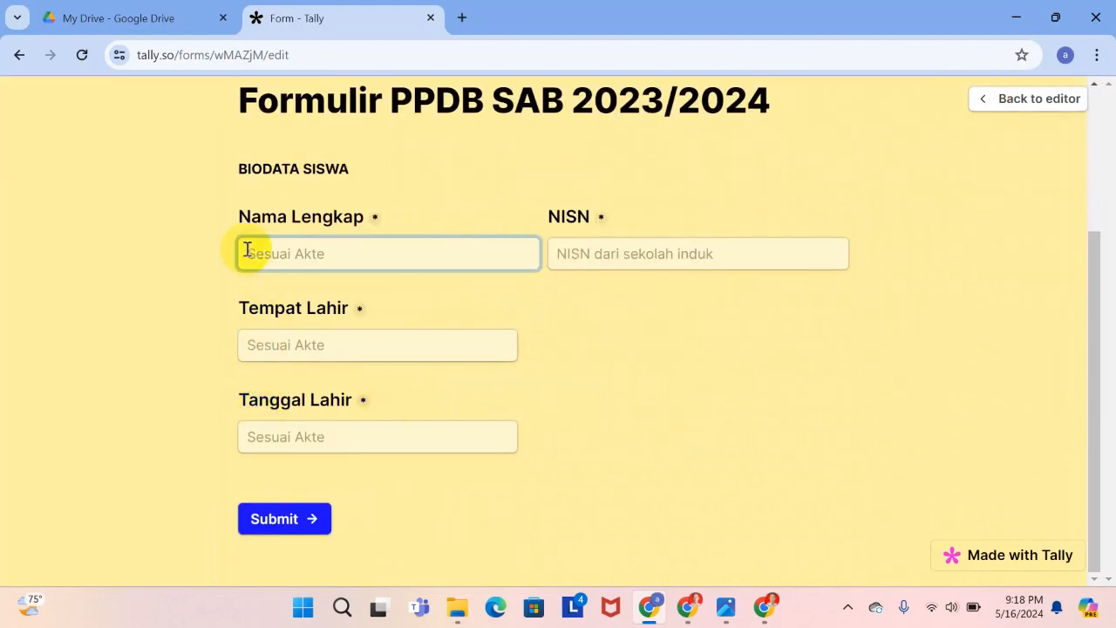
{"action": "left_click", "coordinate": [621, 252]}
{"action": "left_click", "coordinate": [406, 343]}
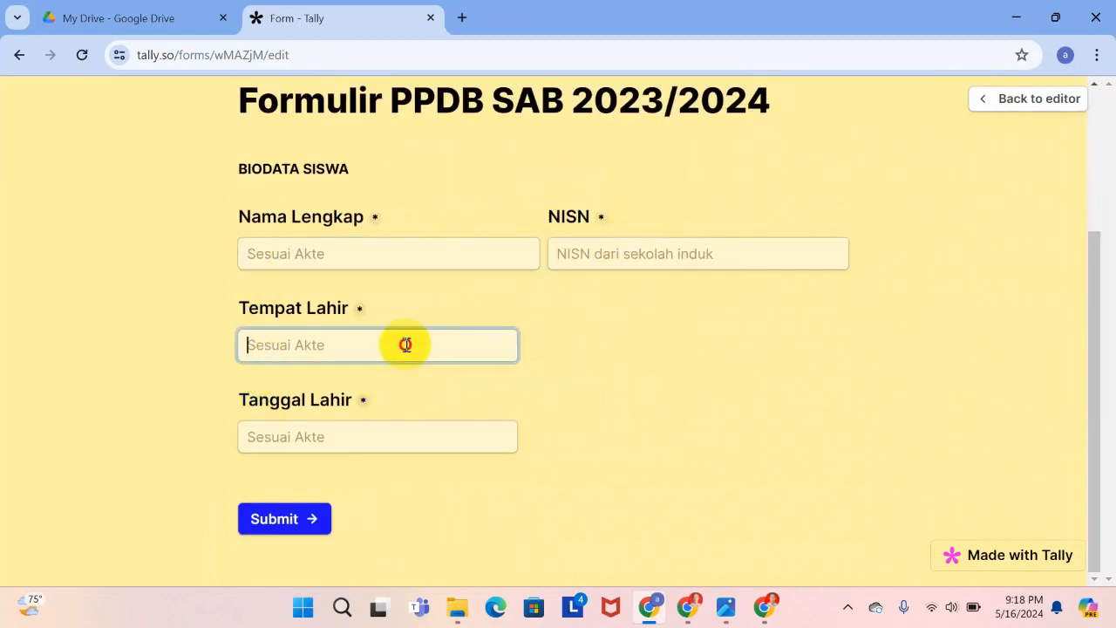
Check the month and year choices of the "Tanggal Lahir" date picker in the preview and return to the editor.
{"action": "left_click", "coordinate": [267, 438]}
{"action": "scroll", "coordinate": [318, 463], "scroll_direction": "down", "scroll_amount": 2}
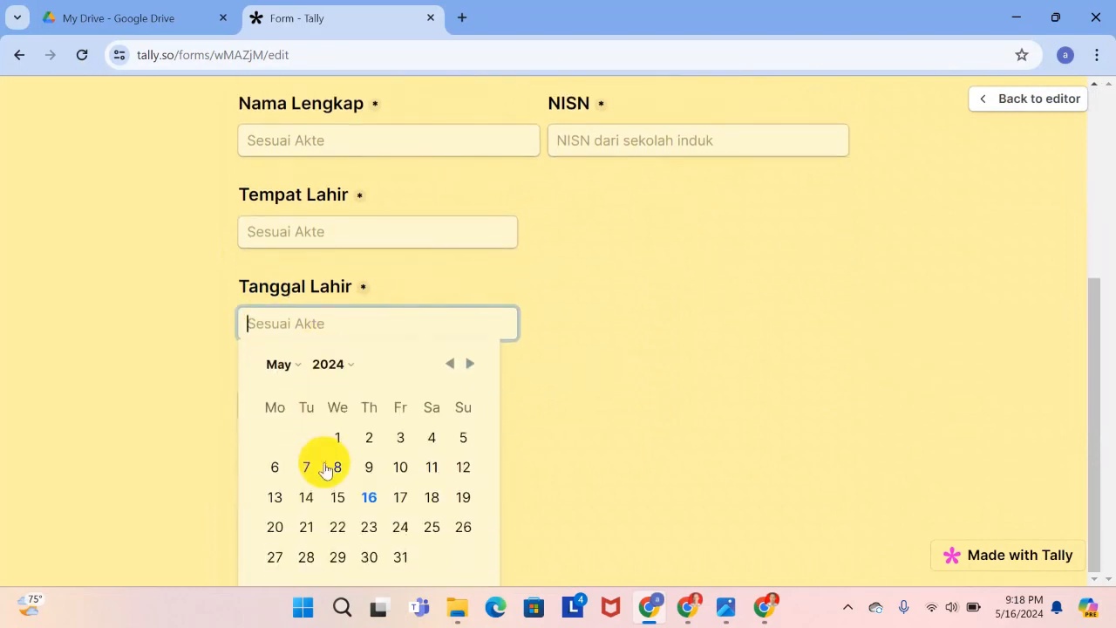
{"action": "left_click", "coordinate": [286, 365]}
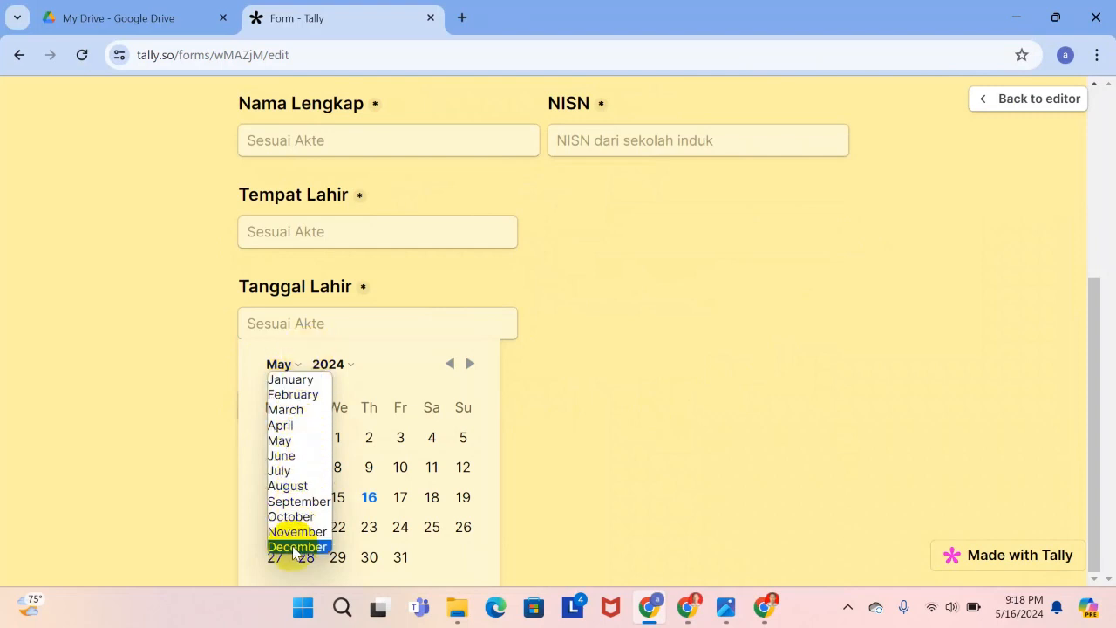
{"action": "left_click", "coordinate": [348, 367]}
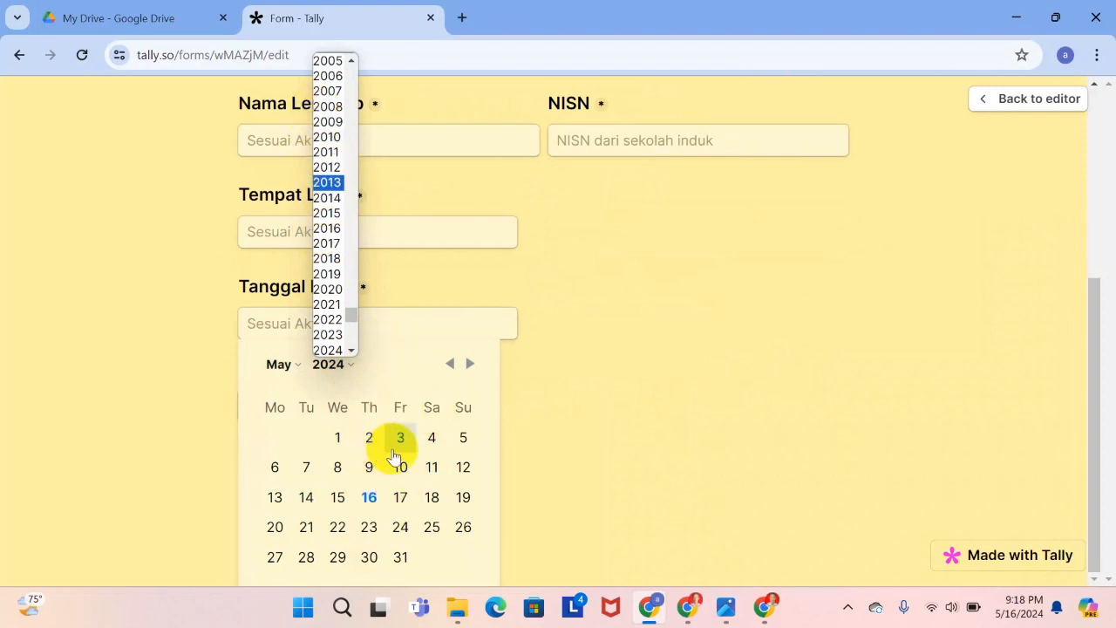
{"action": "left_click", "coordinate": [635, 358]}
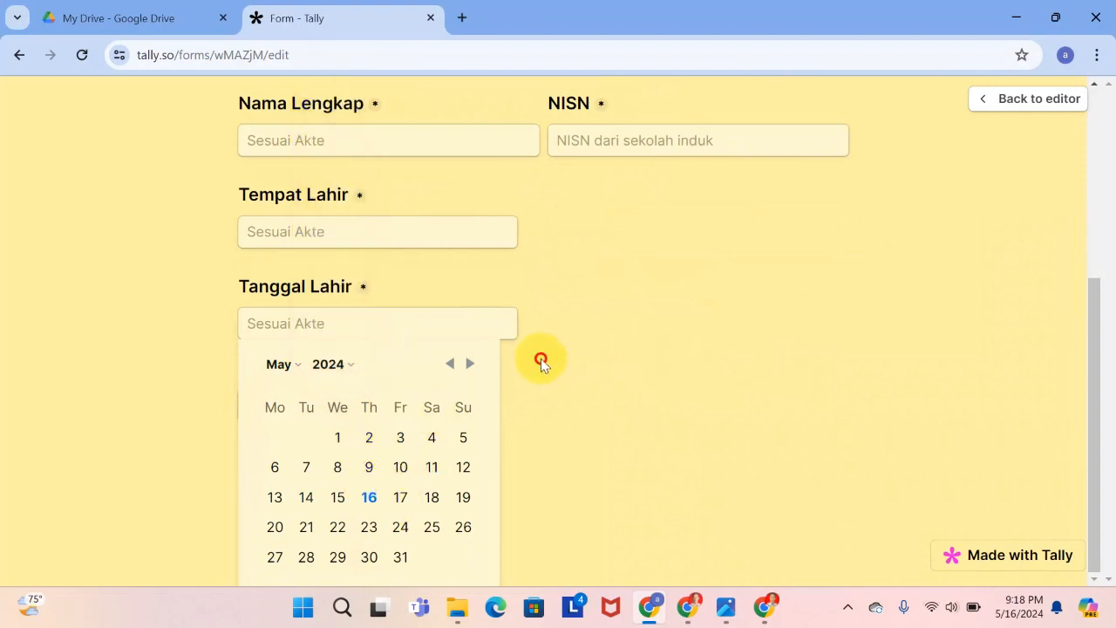
{"action": "left_click", "coordinate": [1013, 96]}
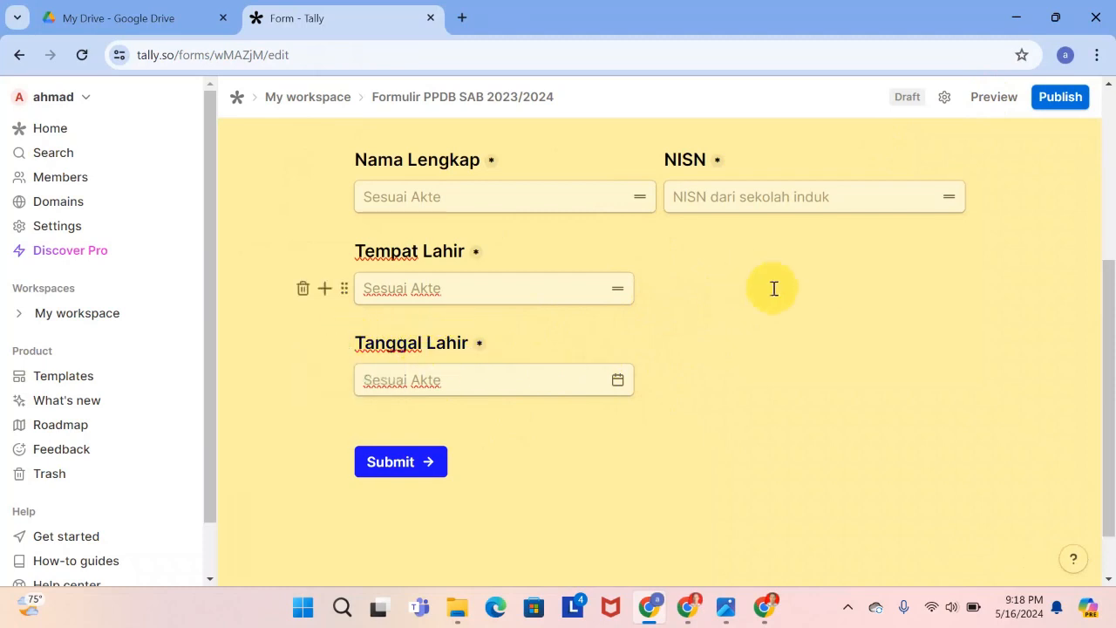
Look over the "Tanggal Lahir" question's options and place the cursor in the empty block below it.
{"action": "left_click", "coordinate": [346, 348]}
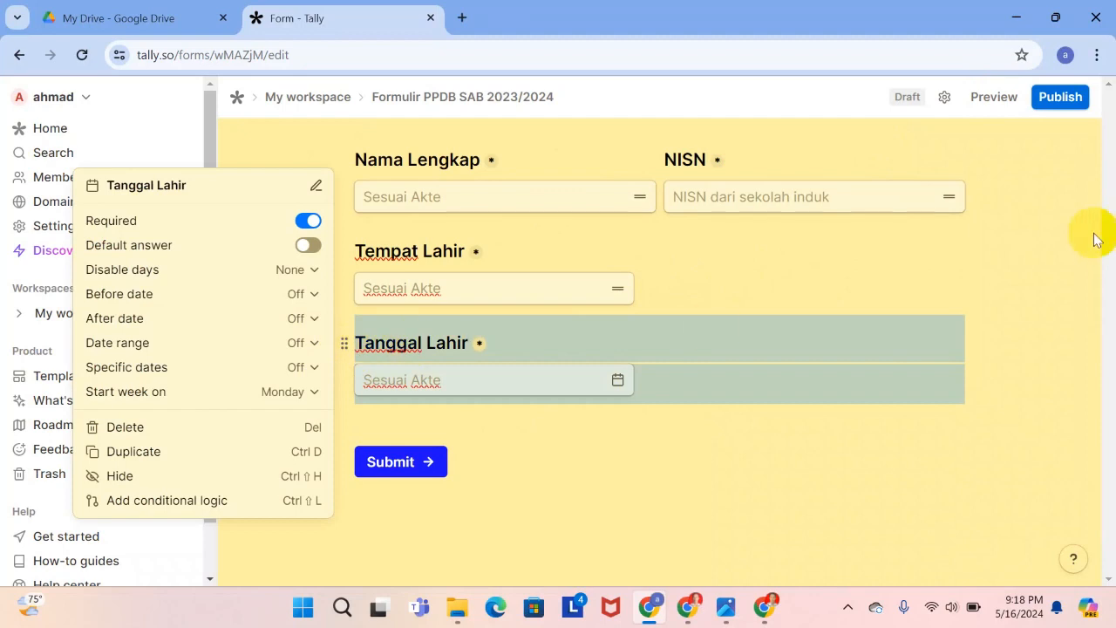
{"action": "left_click", "coordinate": [672, 430]}
{"action": "left_click", "coordinate": [401, 418]}
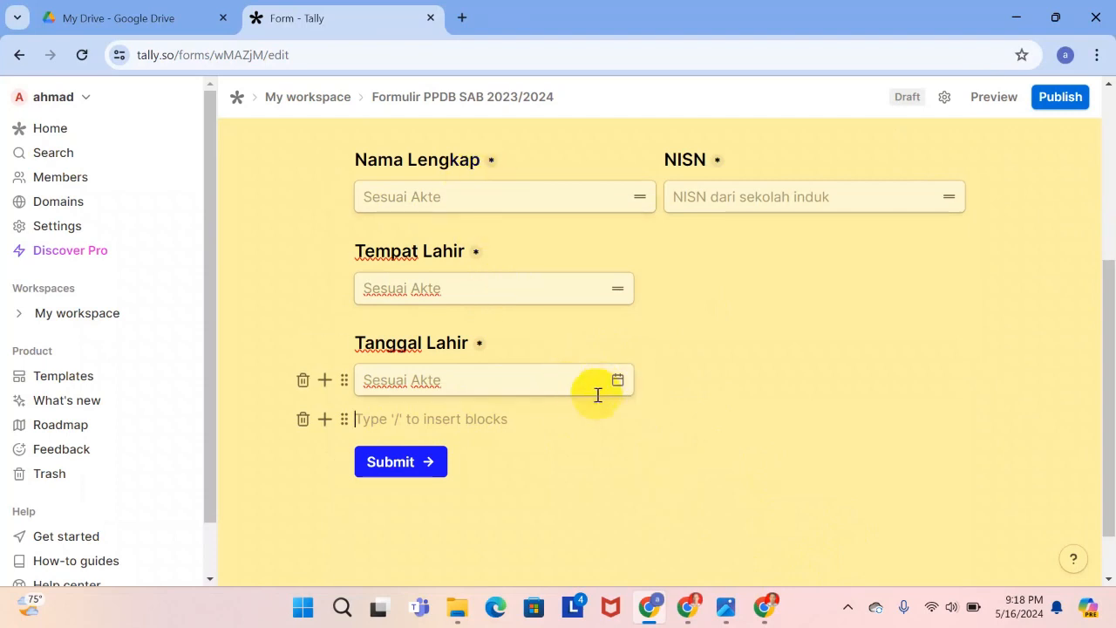
Compare the reference image "formulir PPDB.webp" in the photo viewer with the biodata questions in the Tally form.
{"action": "left_click", "coordinate": [728, 609]}
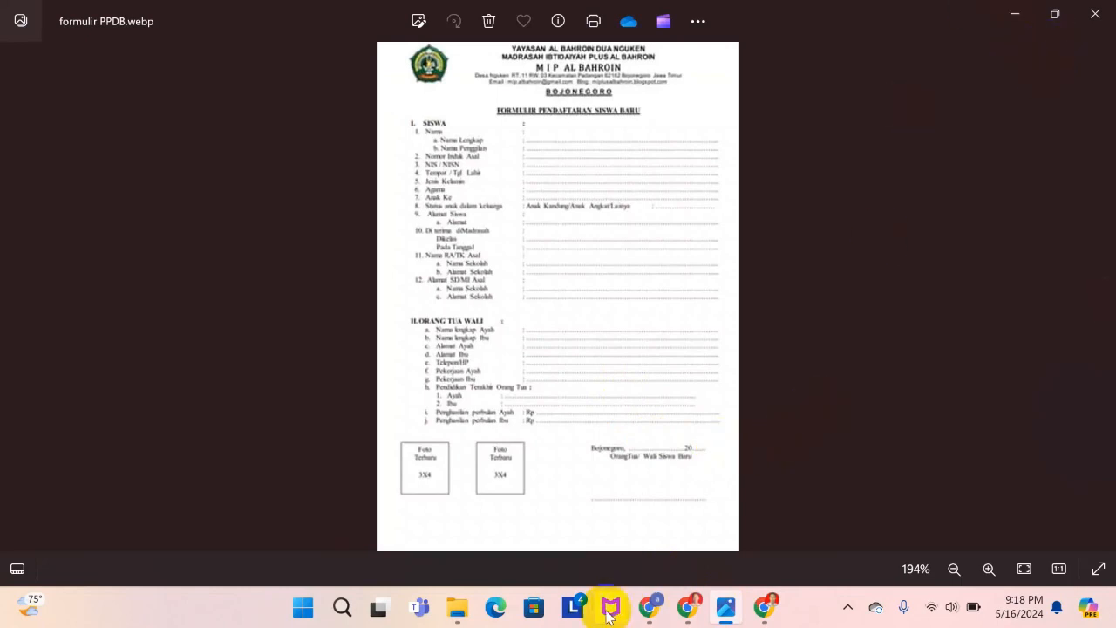
{"action": "left_click", "coordinate": [648, 608]}
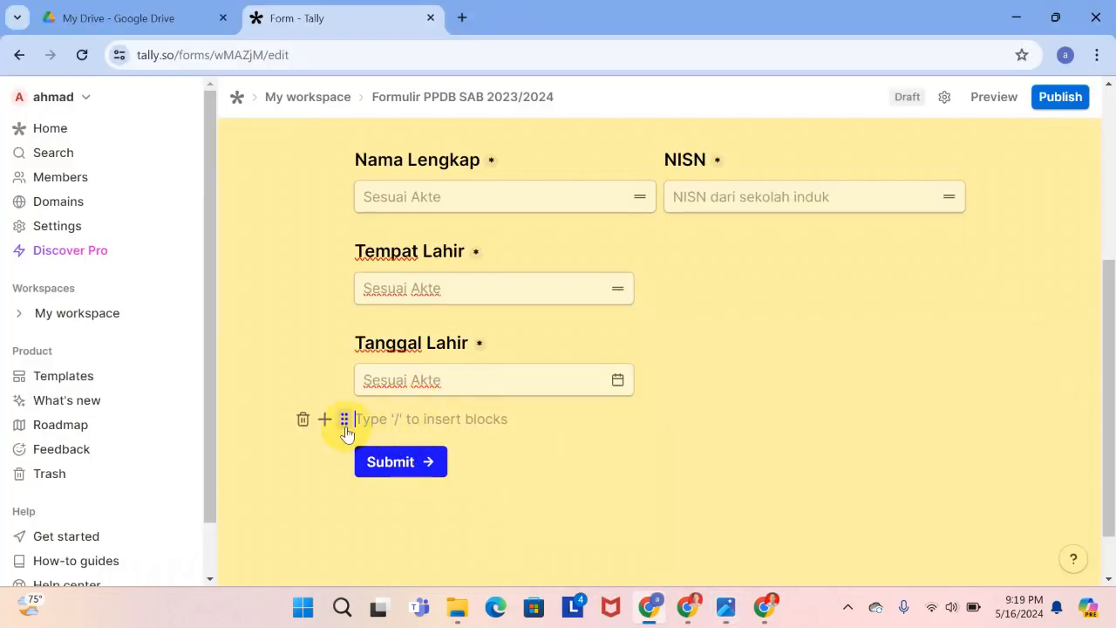
{"action": "scroll", "coordinate": [513, 447], "scroll_direction": "up", "scroll_amount": 2}
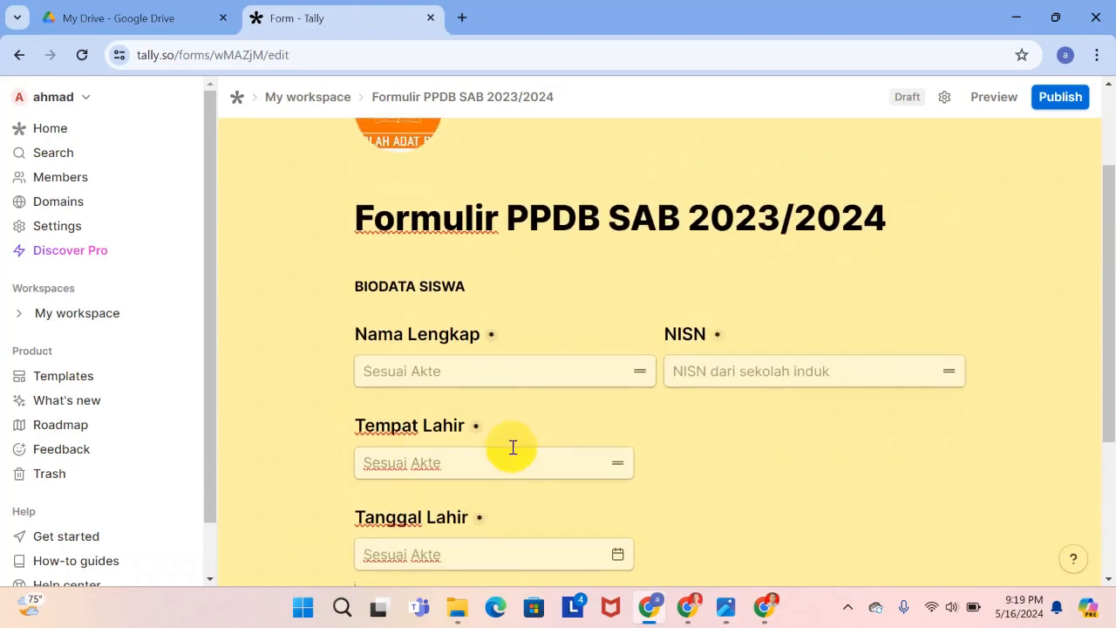
{"action": "scroll", "coordinate": [513, 447], "scroll_direction": "down", "scroll_amount": 2}
{"action": "scroll", "coordinate": [522, 424], "scroll_direction": "up", "scroll_amount": 2}
{"action": "scroll", "coordinate": [532, 424], "scroll_direction": "down", "scroll_amount": 3}
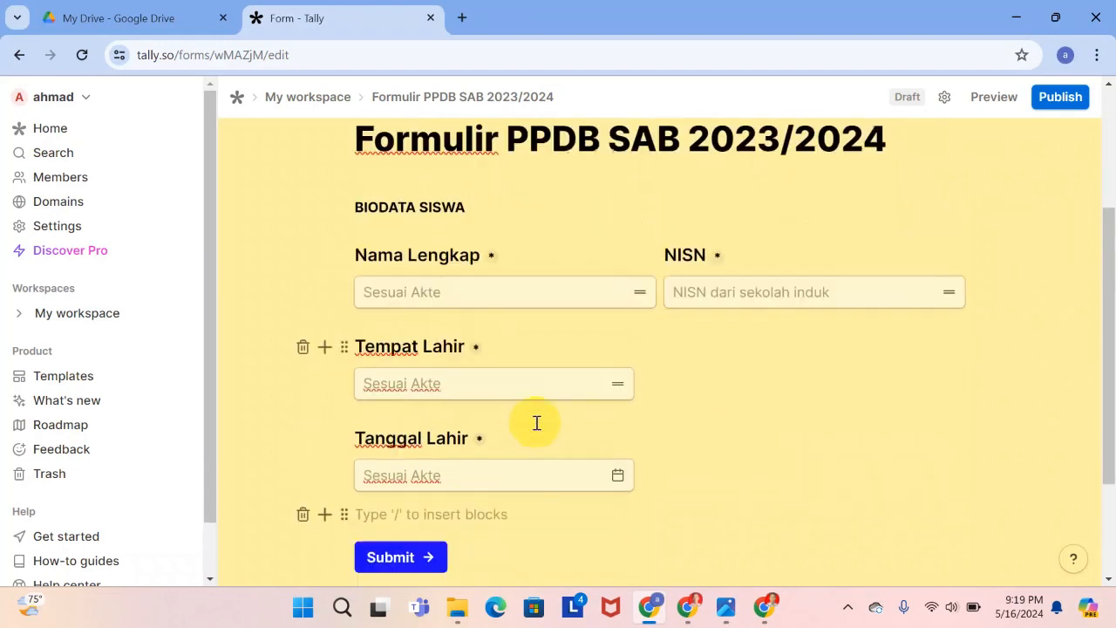
{"action": "left_click", "coordinate": [462, 353]}
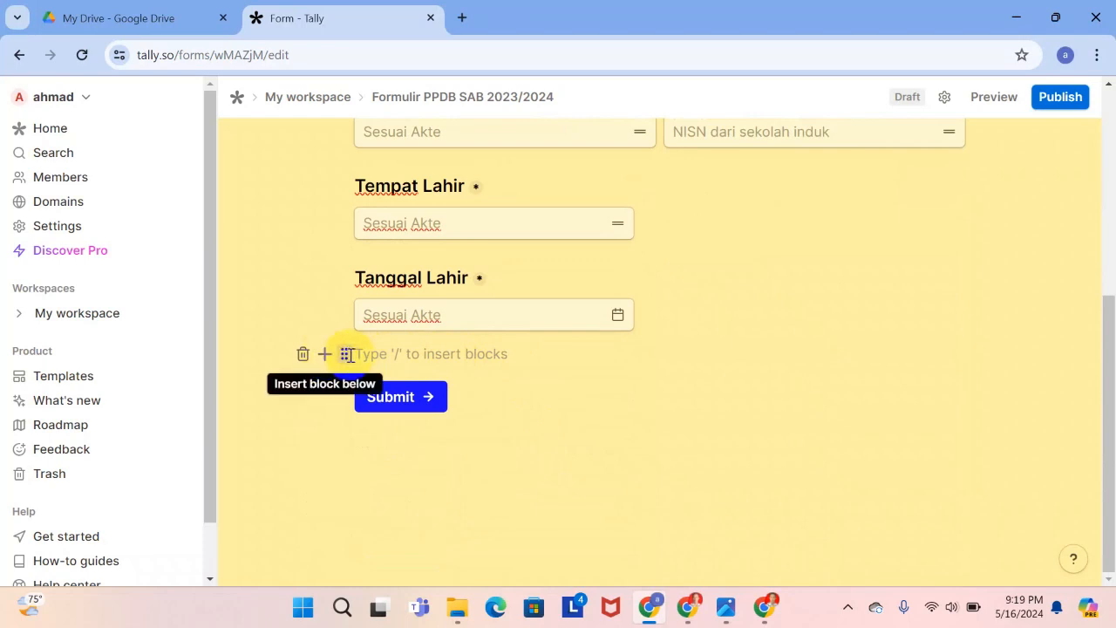
{"action": "scroll", "coordinate": [610, 349], "scroll_direction": "up", "scroll_amount": 2}
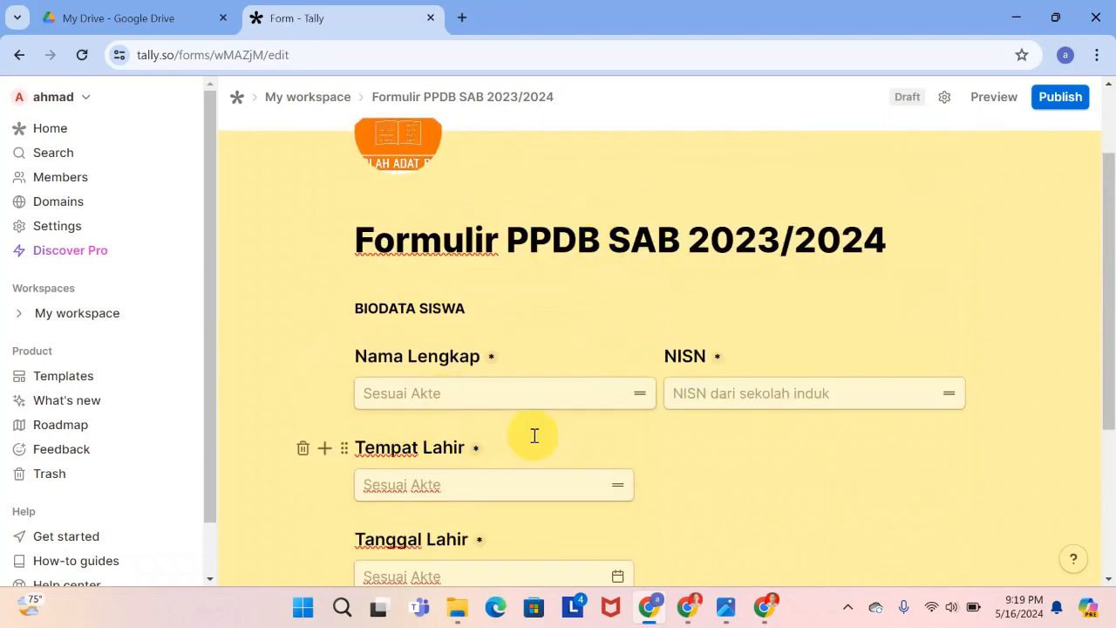
{"action": "scroll", "coordinate": [524, 434], "scroll_direction": "down", "scroll_amount": 2}
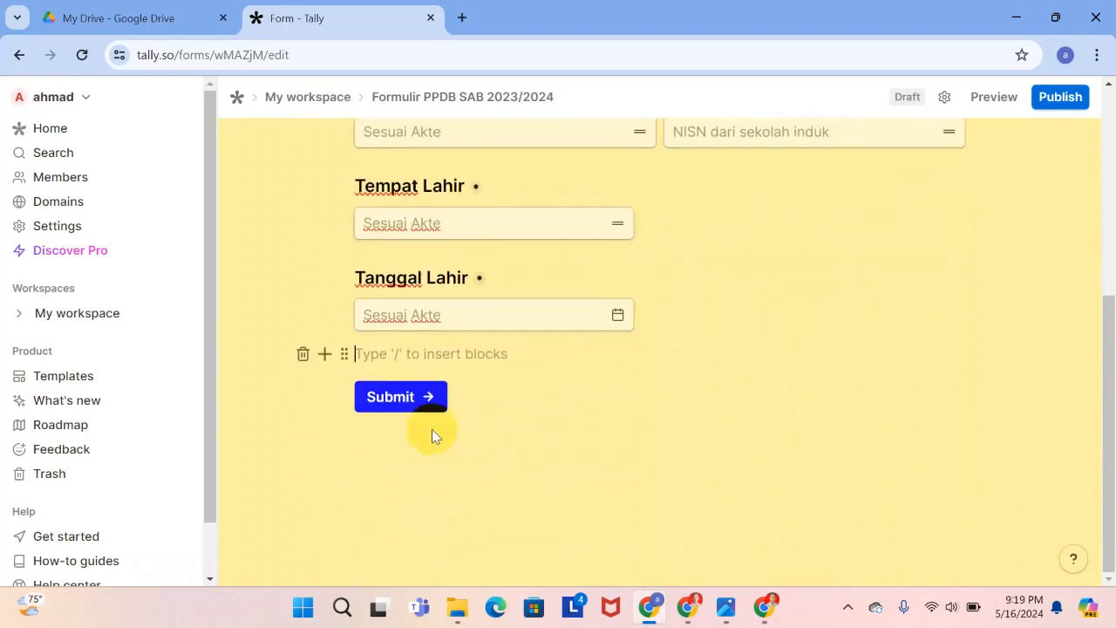
Insert a new page break below the "Tanggal Lahir" question to start a second form page.
{"action": "left_click", "coordinate": [324, 356]}
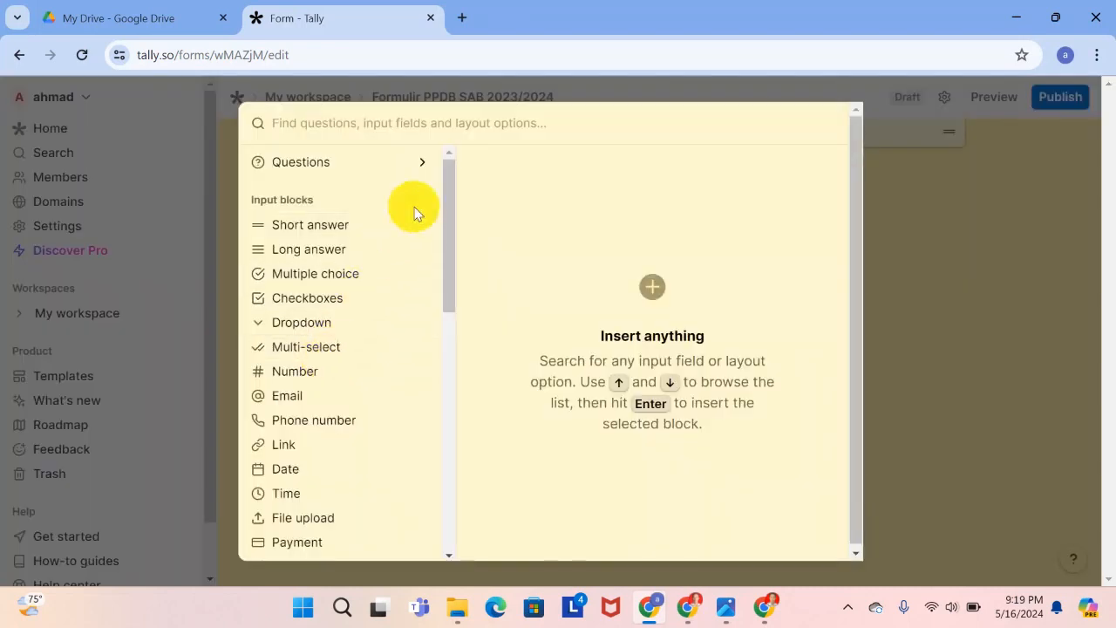
{"action": "left_click_drag", "start_coordinate": [448, 177], "coordinate": [438, 357]}
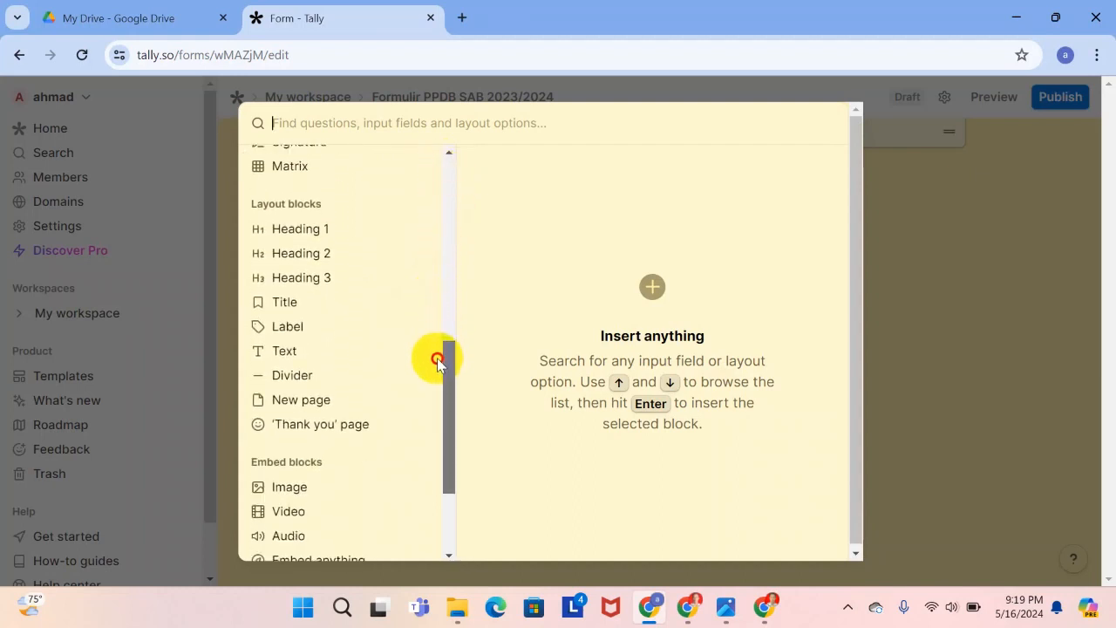
{"action": "left_click", "coordinate": [322, 399]}
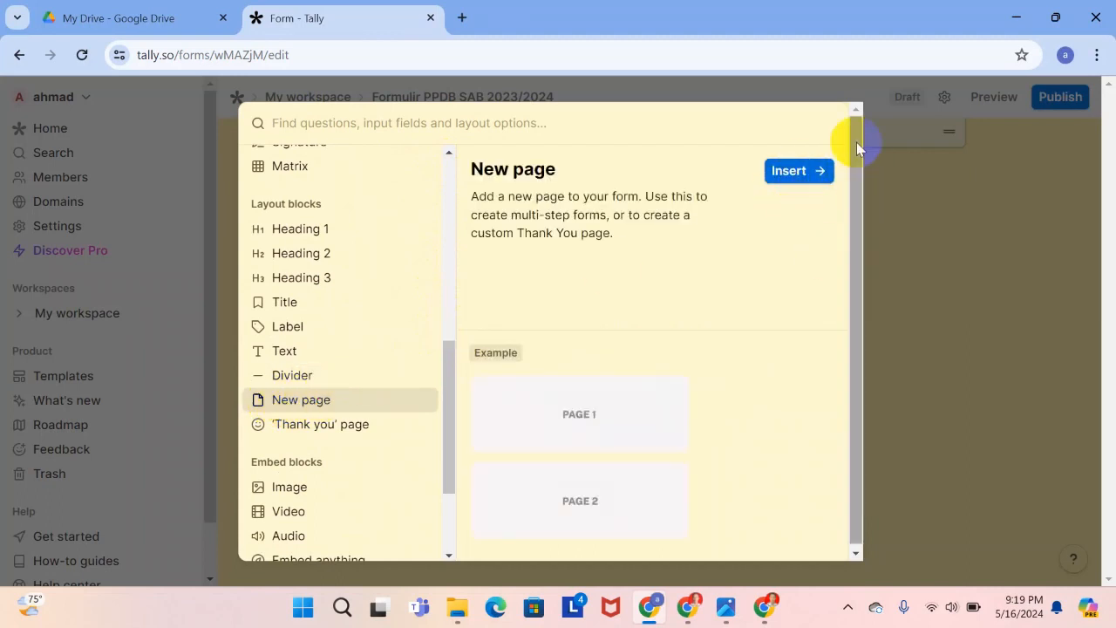
{"action": "left_click", "coordinate": [794, 179]}
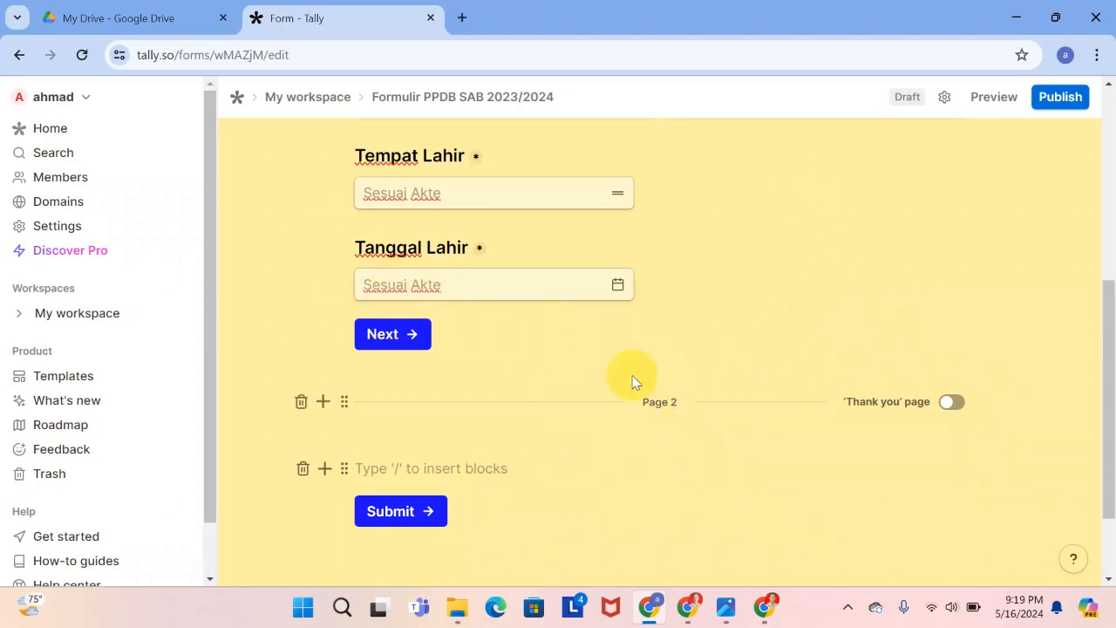
Change the label of the first page's "Next" button to "Selanjutnya".
{"action": "left_click", "coordinate": [415, 345]}
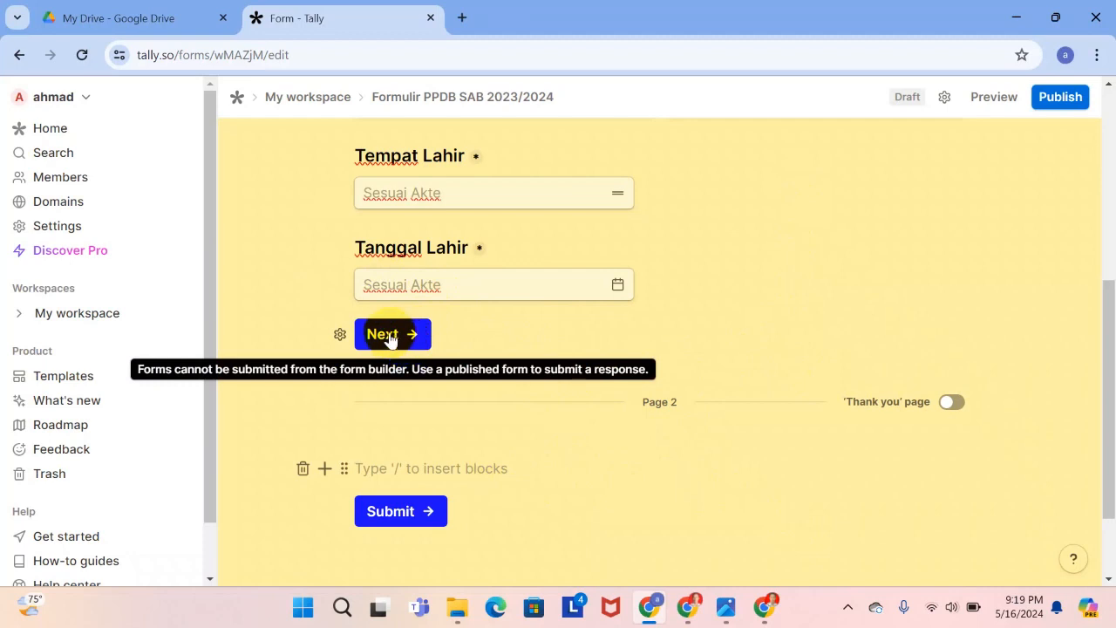
{"action": "left_click", "coordinate": [389, 336]}
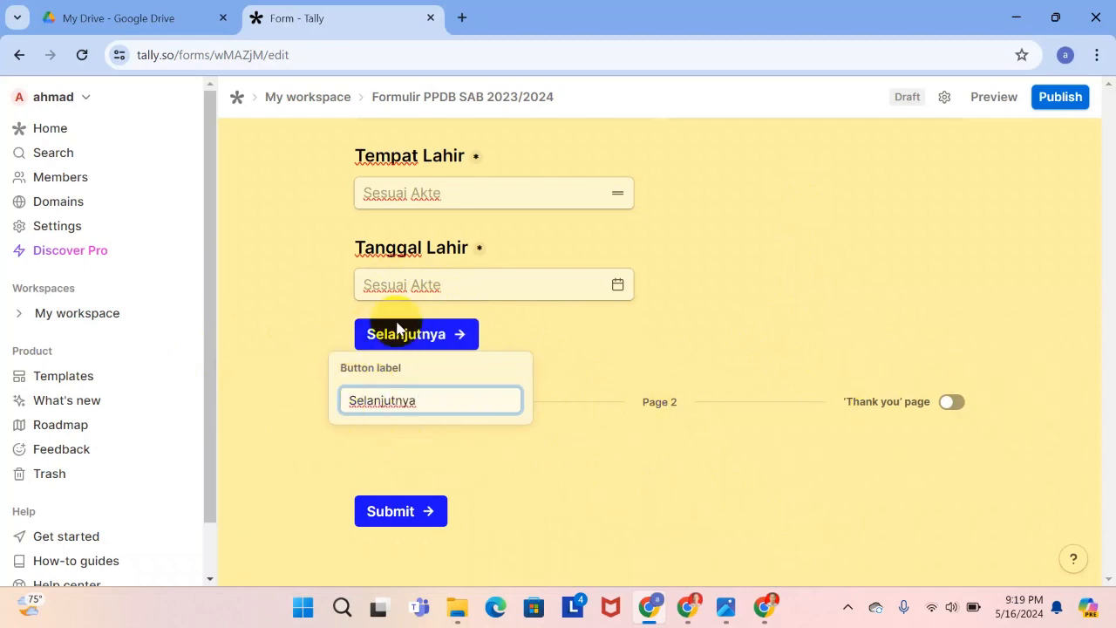
{"action": "left_click", "coordinate": [708, 331]}
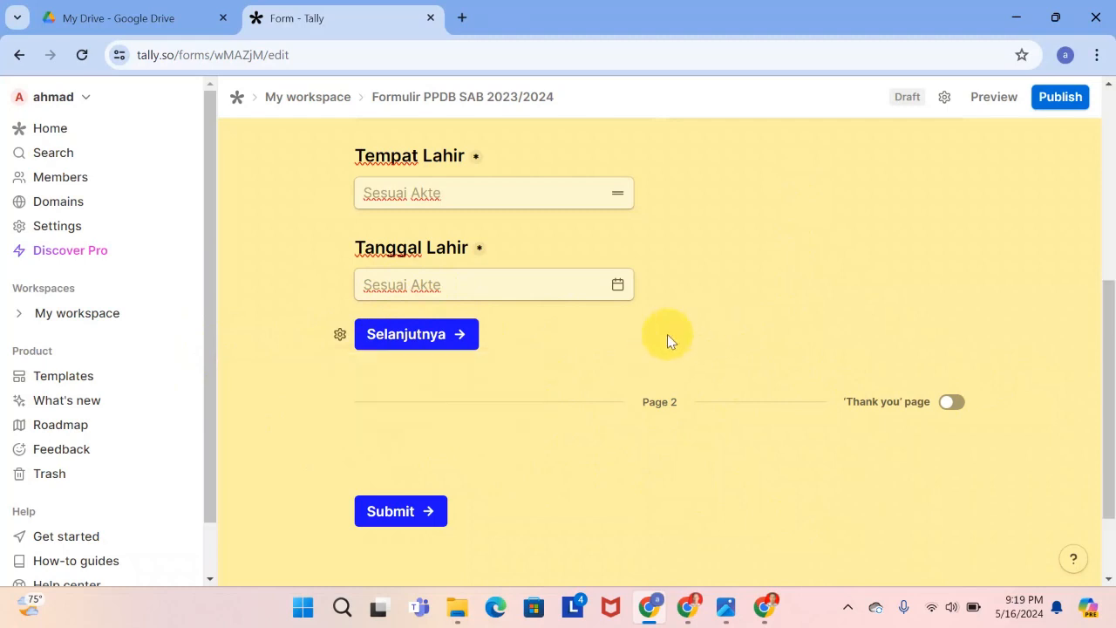
Add the bold section text "DATA ORANG TUA" at the start of page 2, with an empty block below it.
{"action": "left_click", "coordinate": [373, 471]}
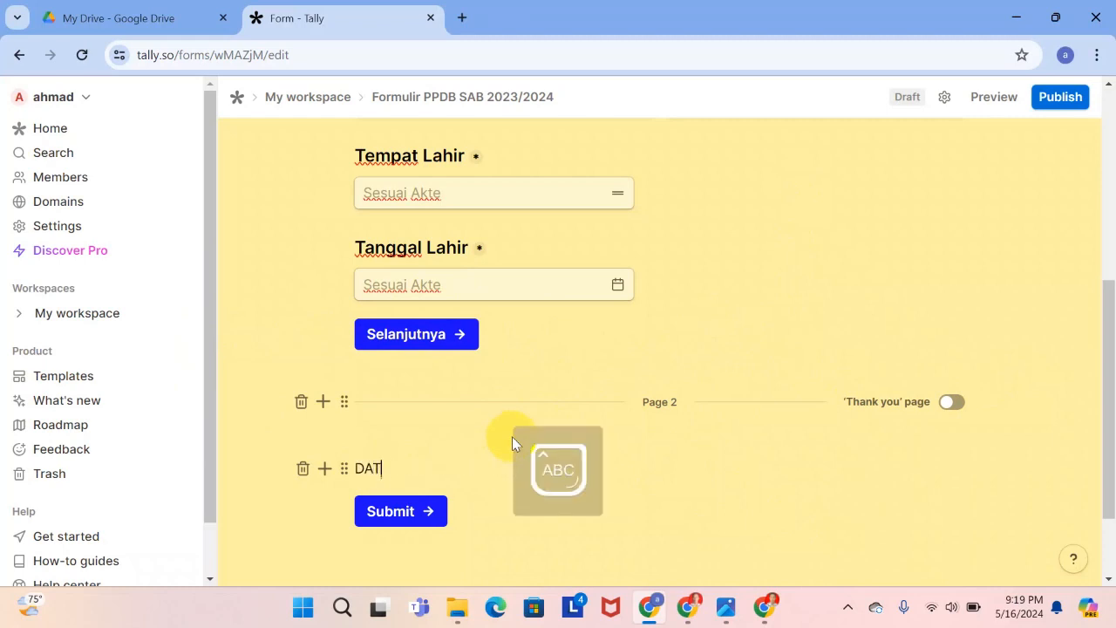
{"action": "type", "text": "DATA ORANG TUA"}
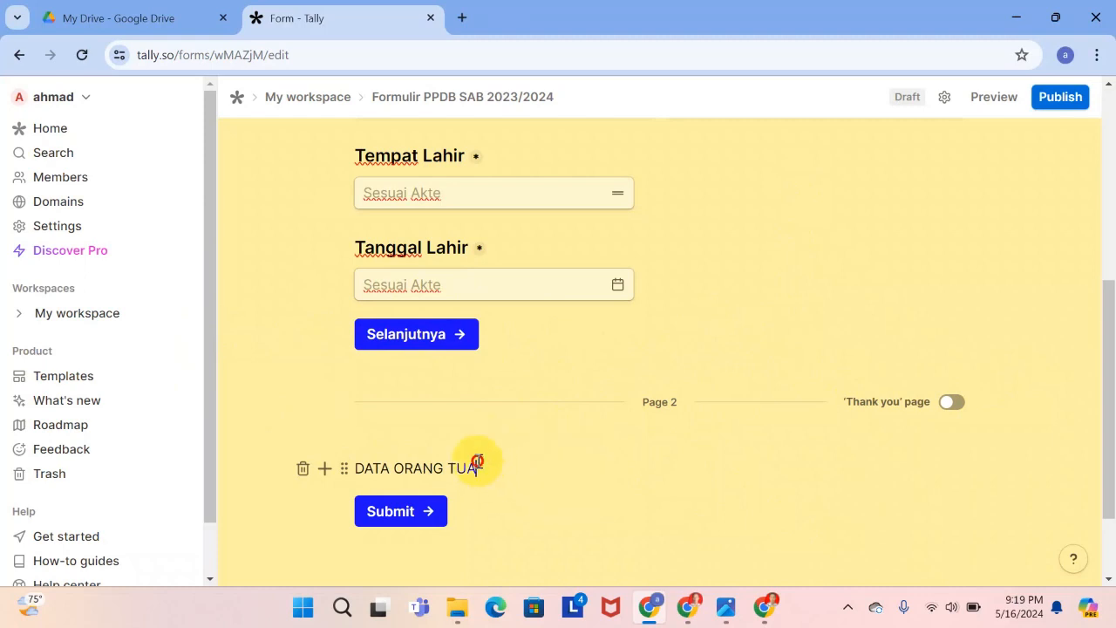
{"action": "left_click_drag", "start_coordinate": [476, 467], "coordinate": [353, 472]}
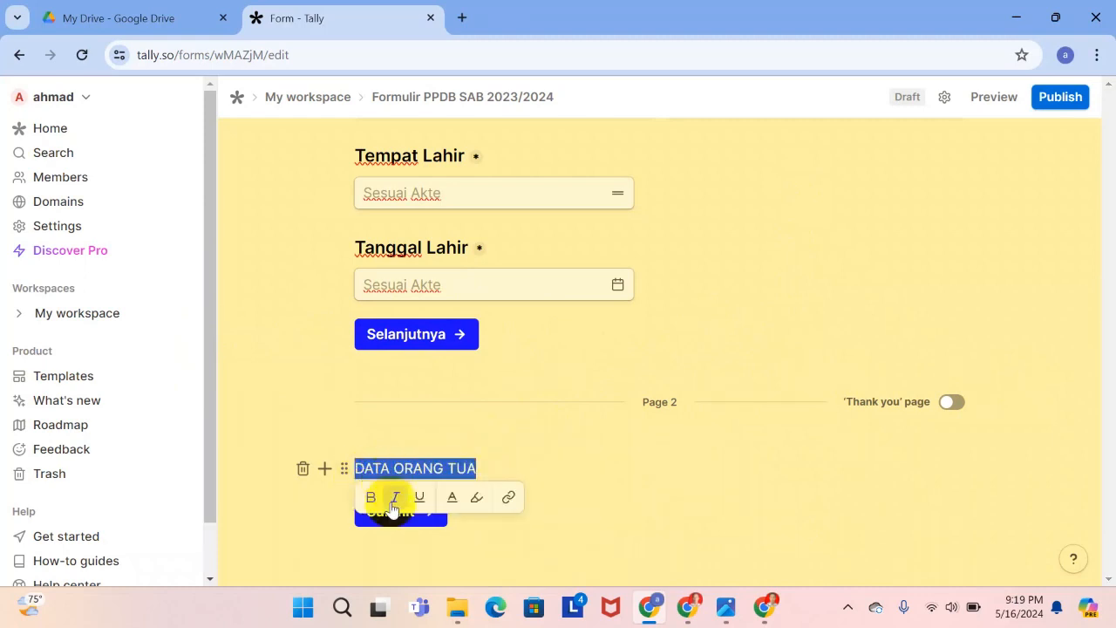
{"action": "left_click", "coordinate": [371, 499]}
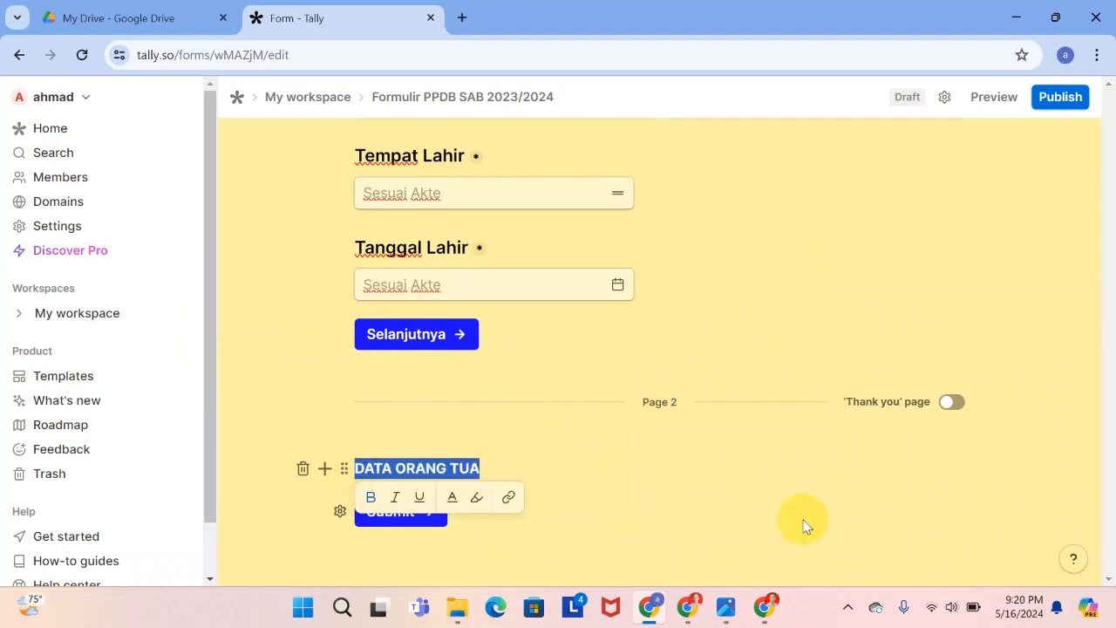
{"action": "left_click", "coordinate": [697, 483]}
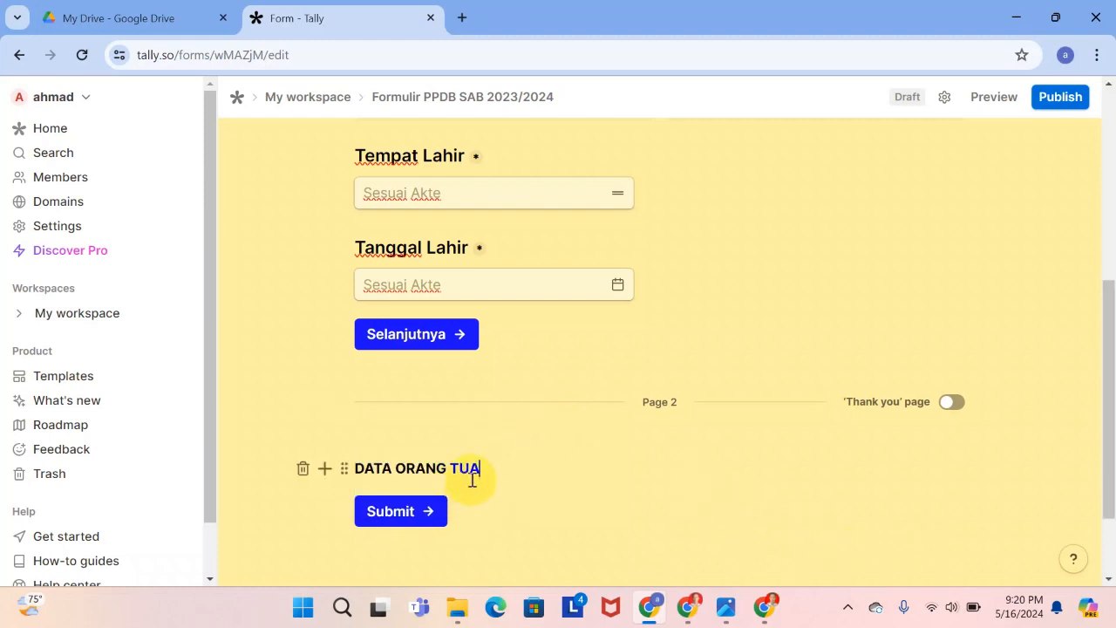
{"action": "key", "text": "Return"}
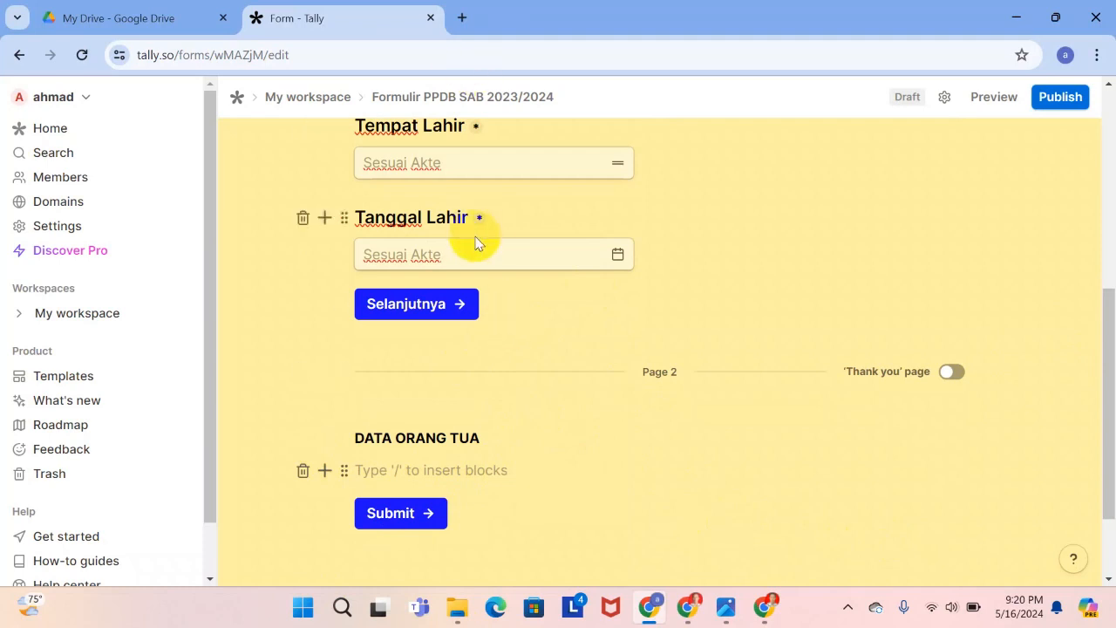
Insert a short answer question titled "Nama Ayah" under "DATA ORANG TUA".
{"action": "left_click", "coordinate": [323, 470]}
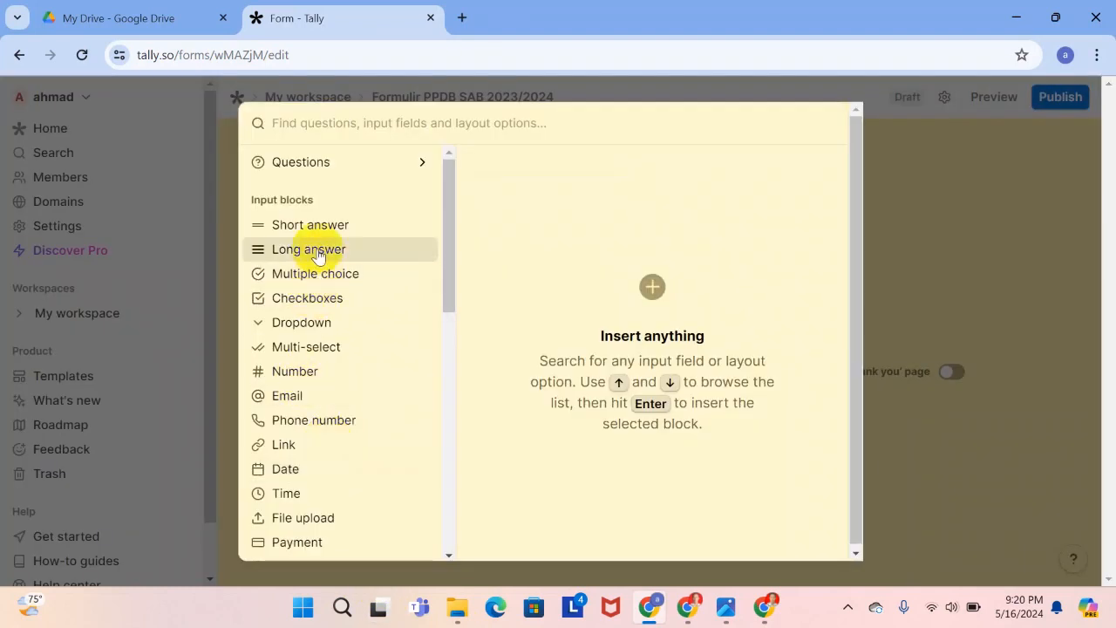
{"action": "left_click", "coordinate": [303, 163]}
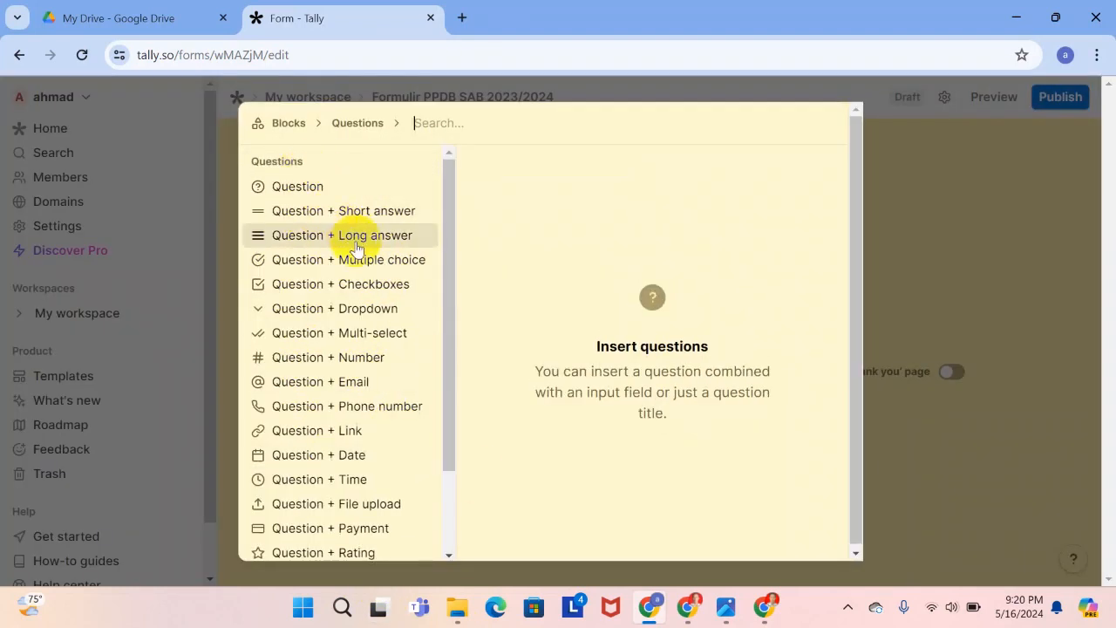
{"action": "mouse_move", "coordinate": [349, 212]}
{"action": "left_click", "coordinate": [795, 167]}
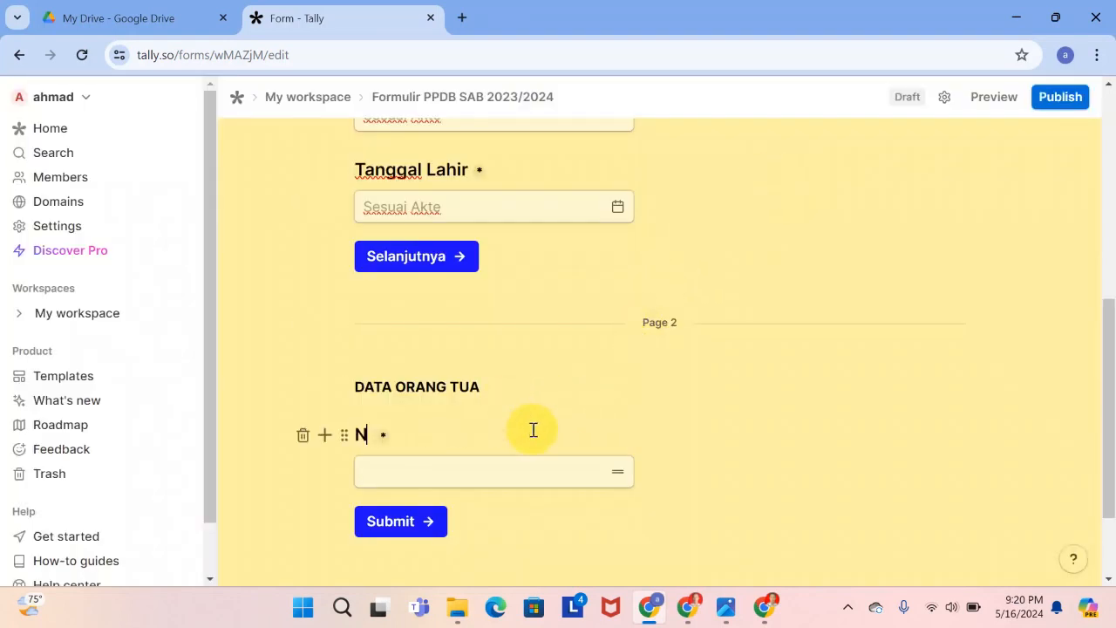
{"action": "type", "text": "N"}
{"action": "key", "text": "Caps_Lock"}
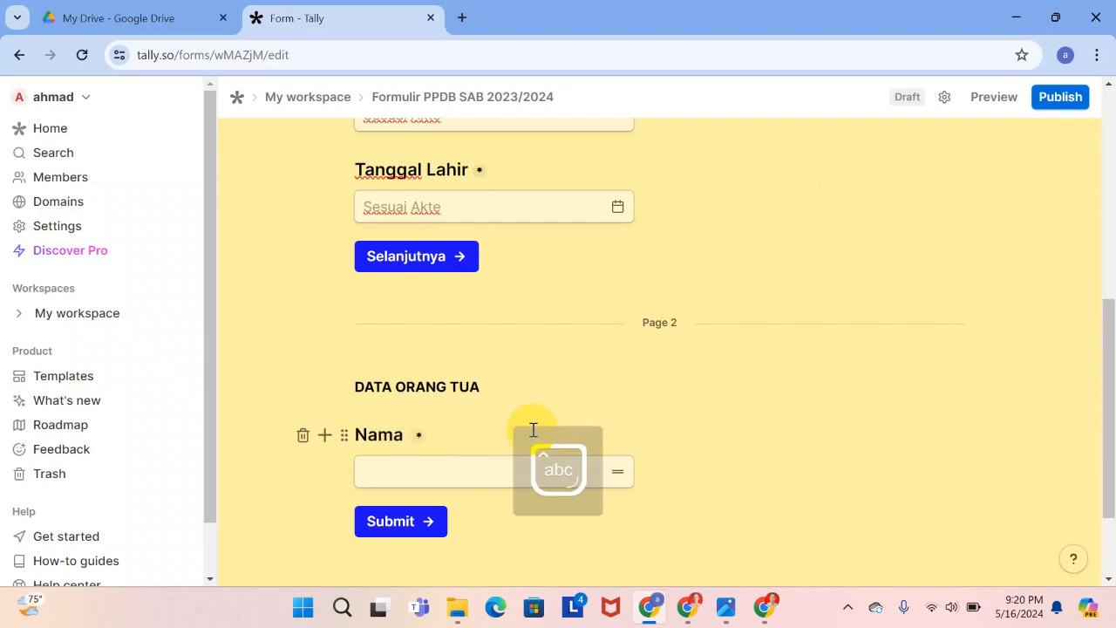
{"action": "type", "text": "ama Ayah"}
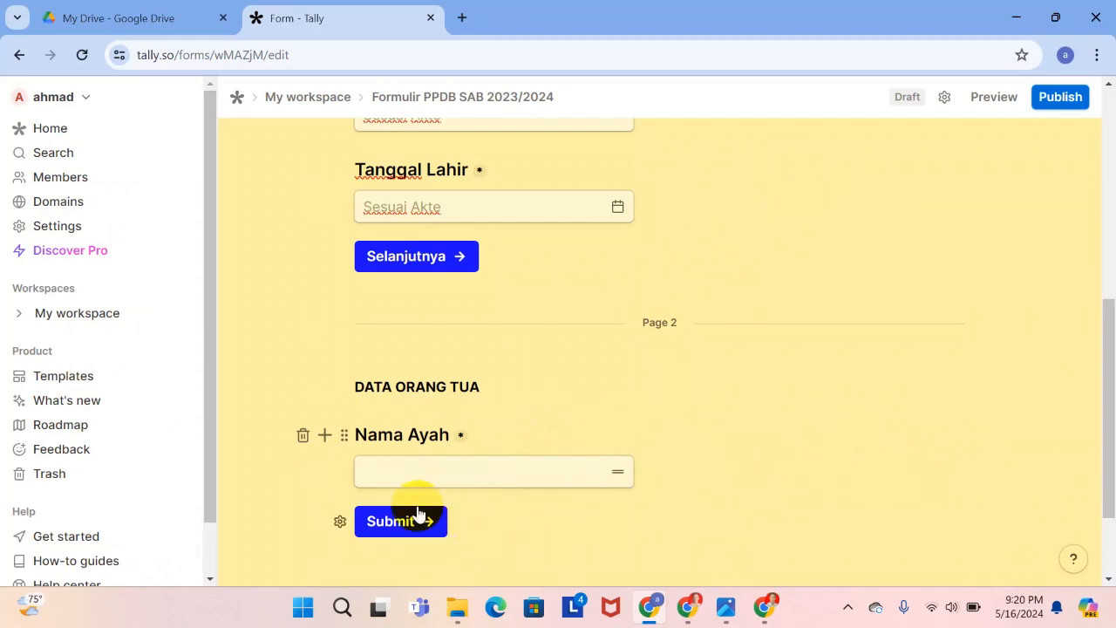
Add a phone number question titled "Nomor HP/WA" below the "Nama Ayah" question.
{"action": "left_click", "coordinate": [522, 500]}
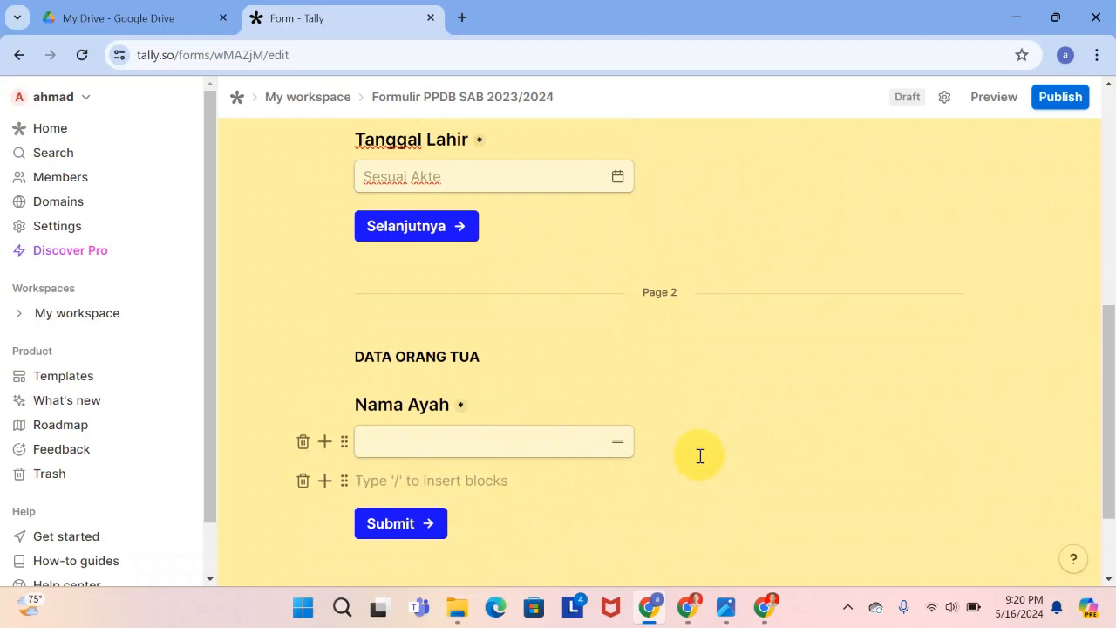
{"action": "scroll", "coordinate": [699, 455], "scroll_direction": "up", "scroll_amount": 2}
{"action": "scroll", "coordinate": [699, 455], "scroll_direction": "down", "scroll_amount": 3}
{"action": "scroll", "coordinate": [699, 455], "scroll_direction": "up", "scroll_amount": 2}
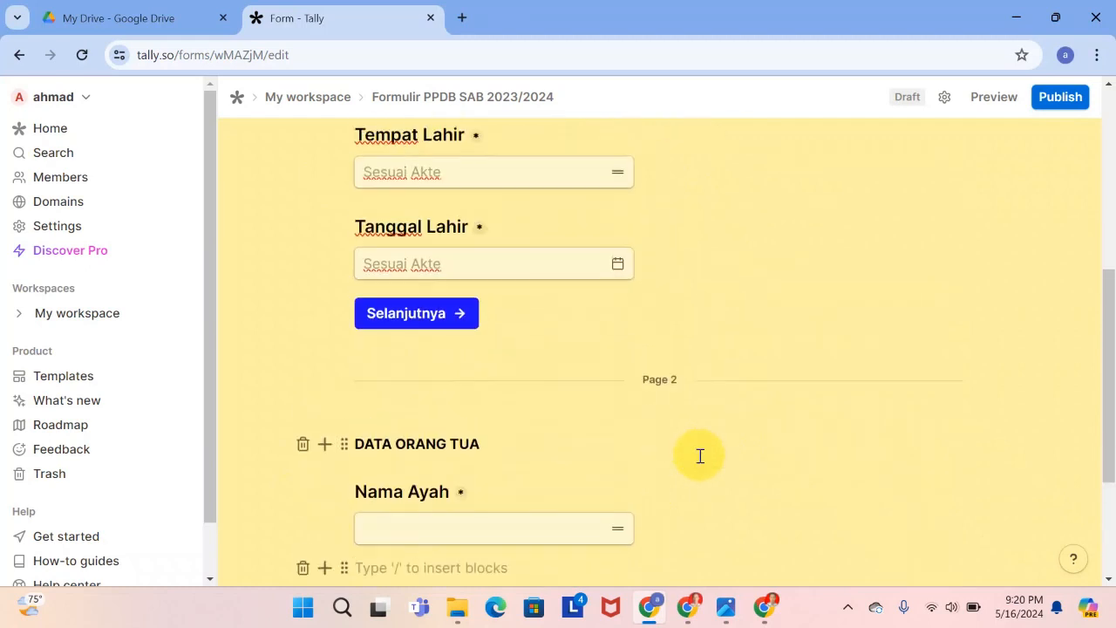
{"action": "scroll", "coordinate": [699, 452], "scroll_direction": "down", "scroll_amount": 2}
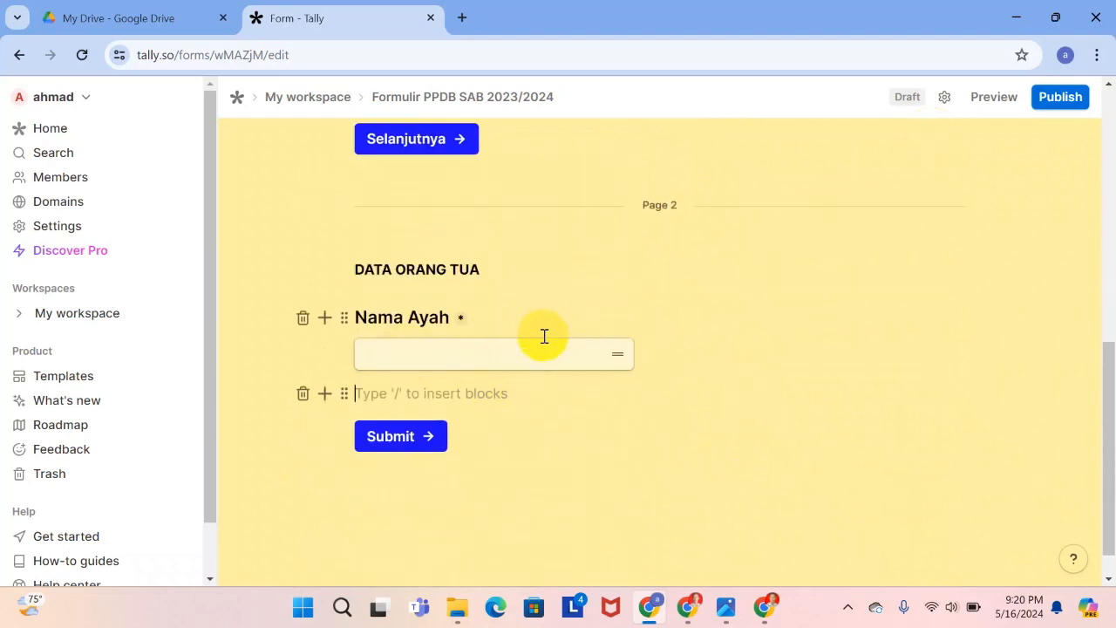
{"action": "left_click", "coordinate": [324, 394]}
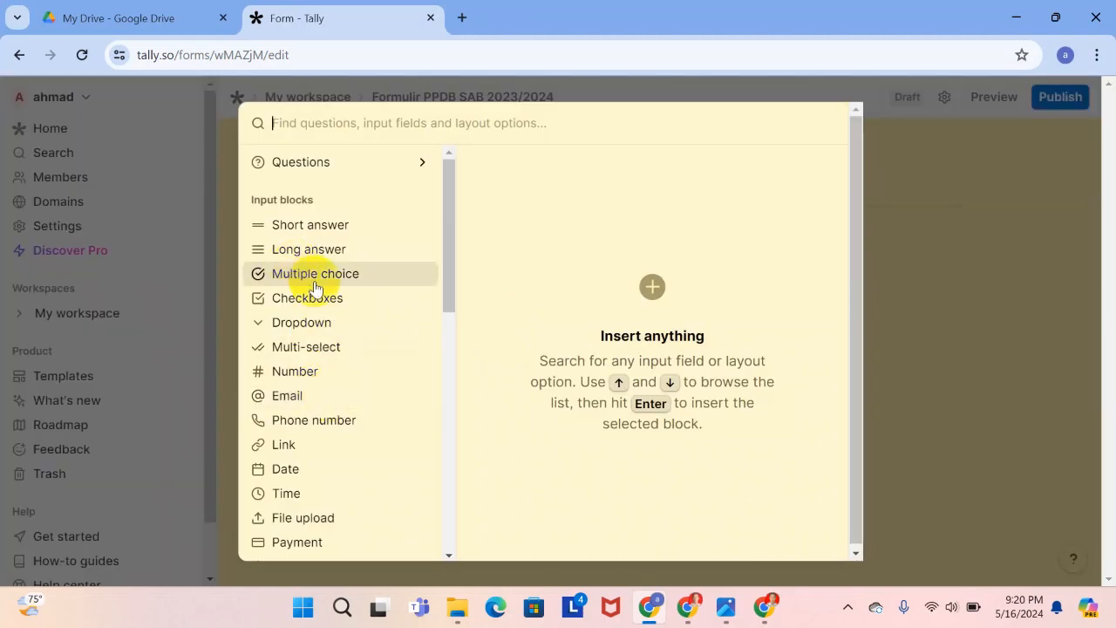
{"action": "left_click", "coordinate": [299, 163]}
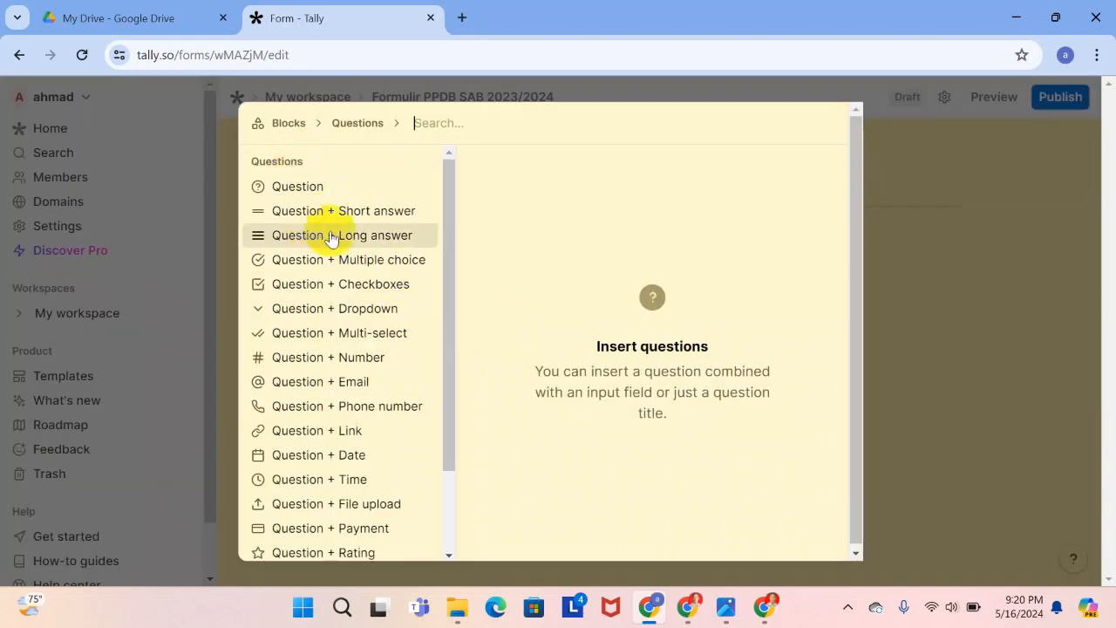
{"action": "left_click_drag", "start_coordinate": [449, 188], "coordinate": [450, 301]}
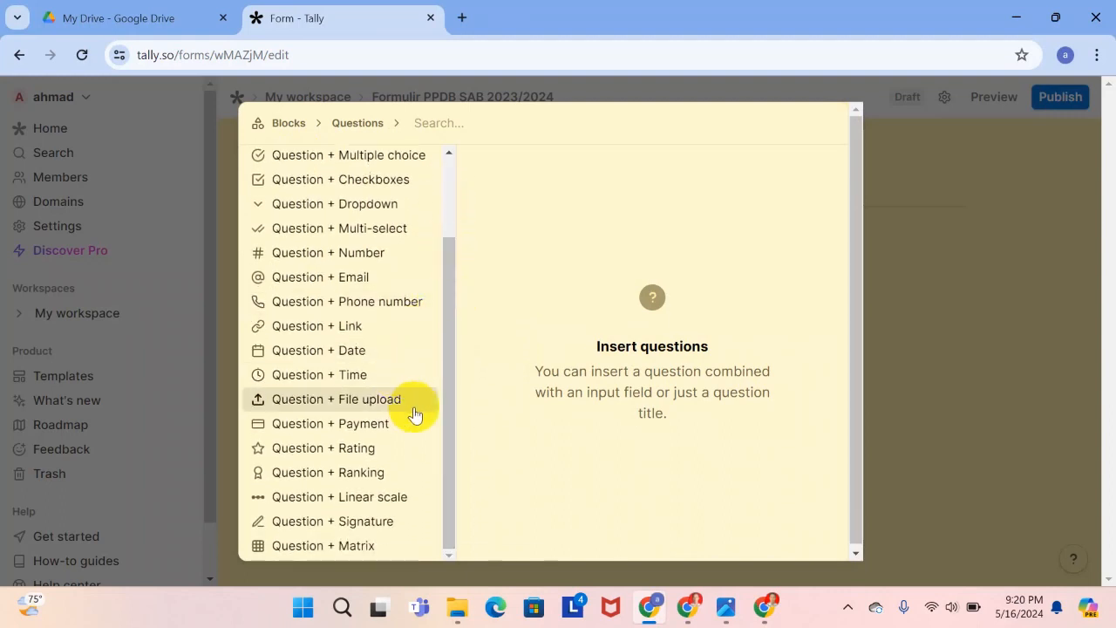
{"action": "left_click", "coordinate": [342, 305]}
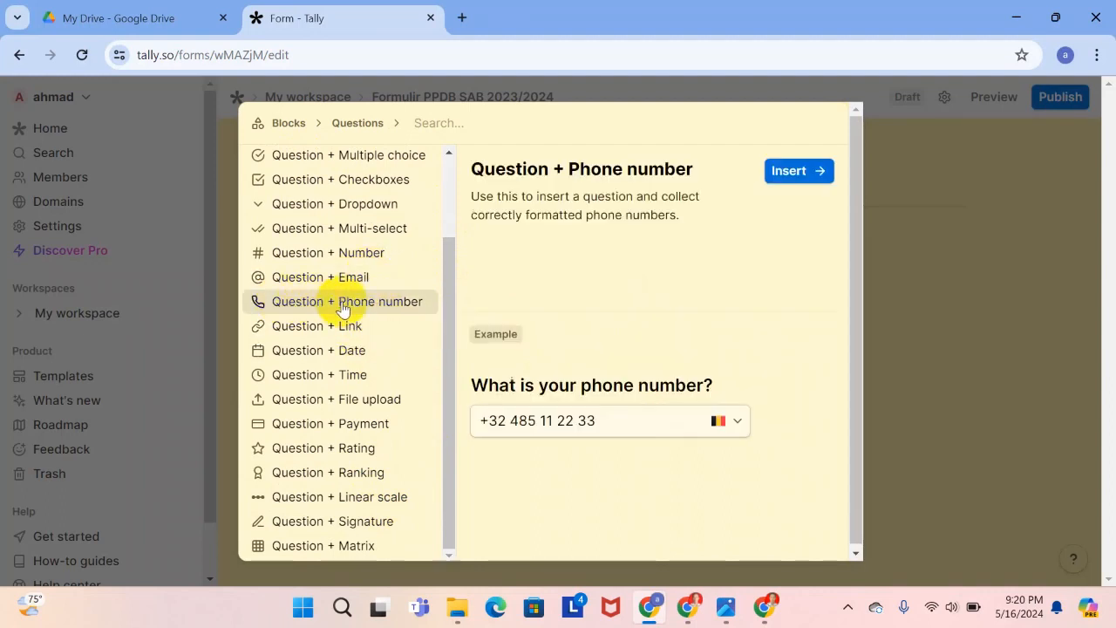
{"action": "left_click", "coordinate": [786, 173]}
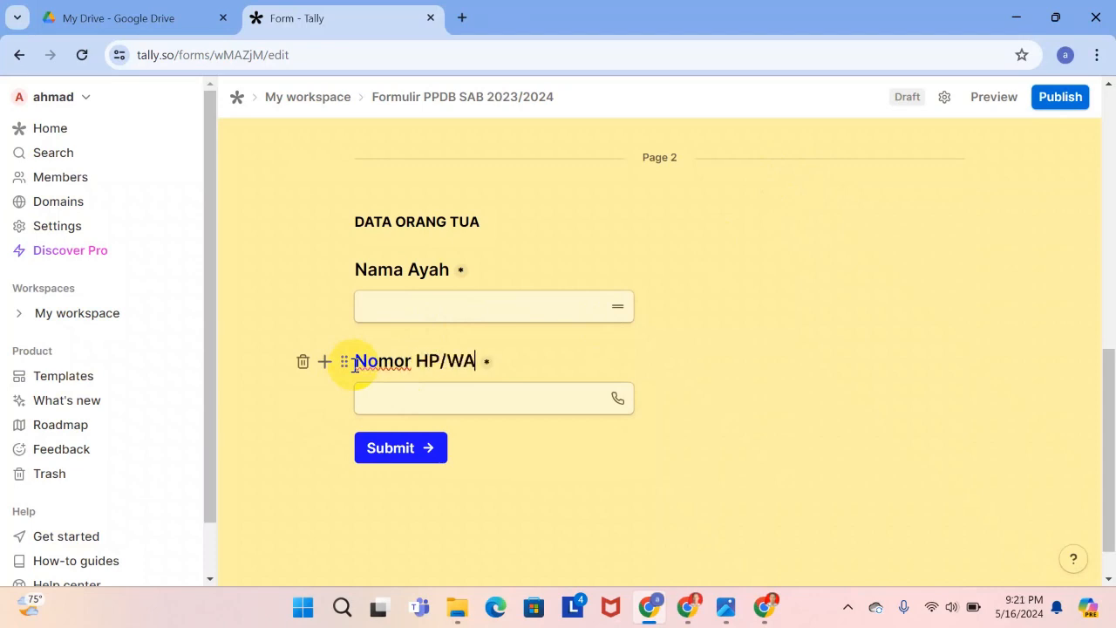
Set the default country code of the "Nomor HP/WA" question to Indonesia (+62).
{"action": "left_click", "coordinate": [409, 404]}
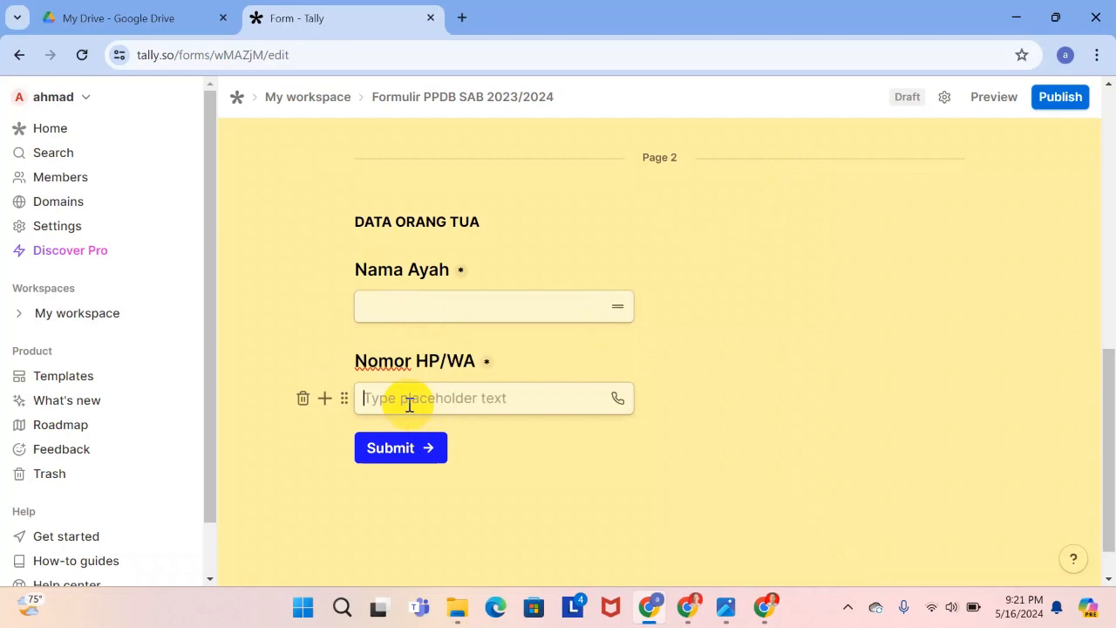
{"action": "left_click", "coordinate": [344, 401]}
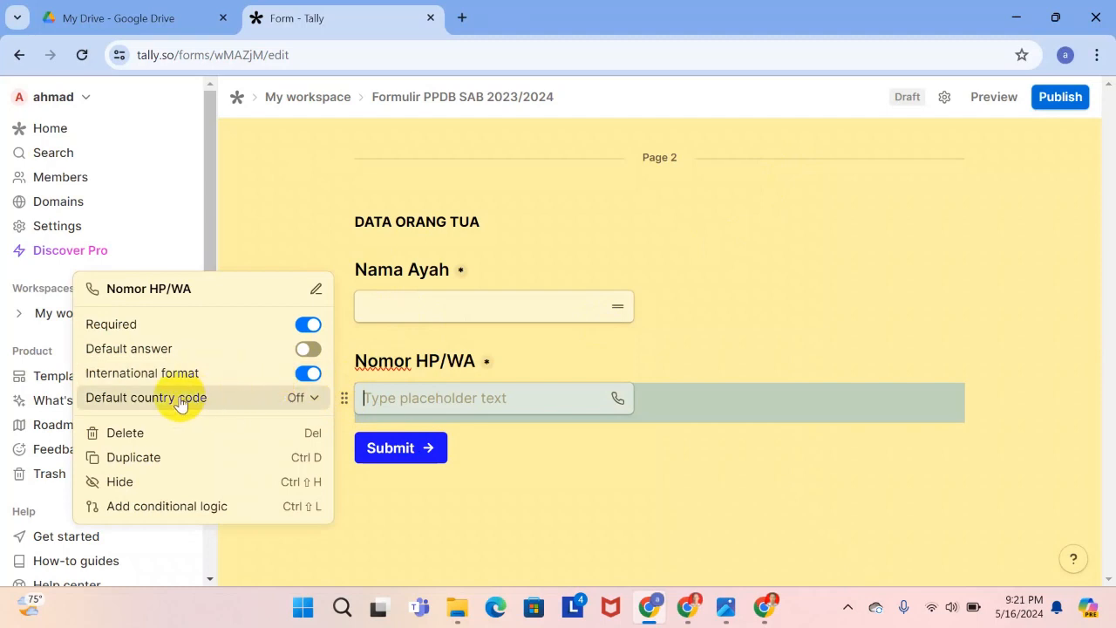
{"action": "left_click", "coordinate": [312, 400]}
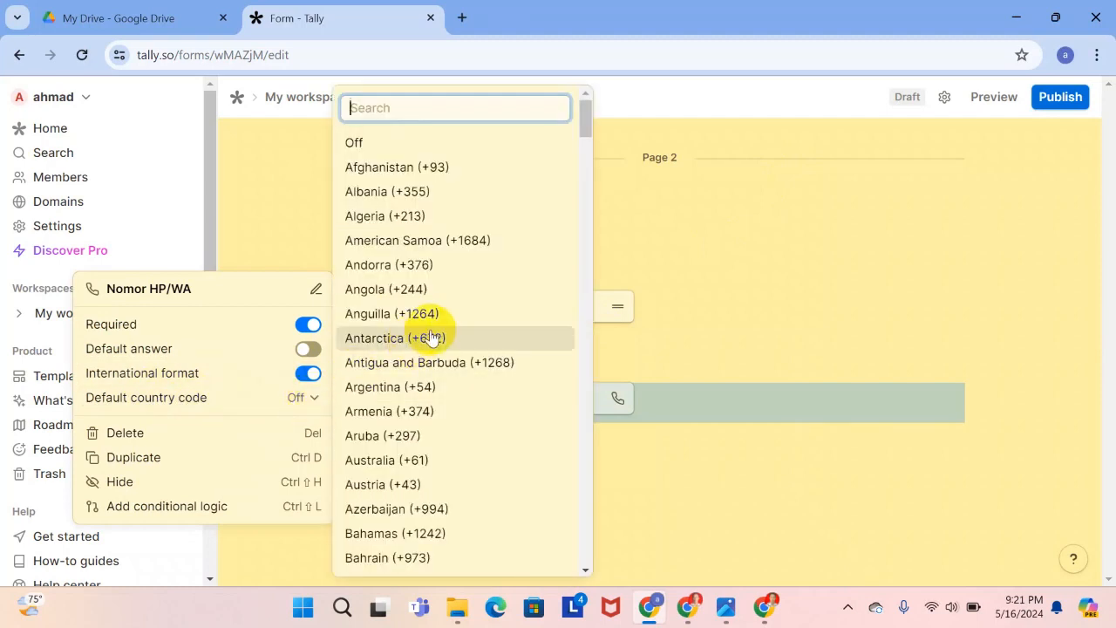
{"action": "scroll", "coordinate": [429, 337], "scroll_direction": "down", "scroll_amount": 10}
{"action": "scroll", "coordinate": [432, 337], "scroll_direction": "down", "scroll_amount": 12}
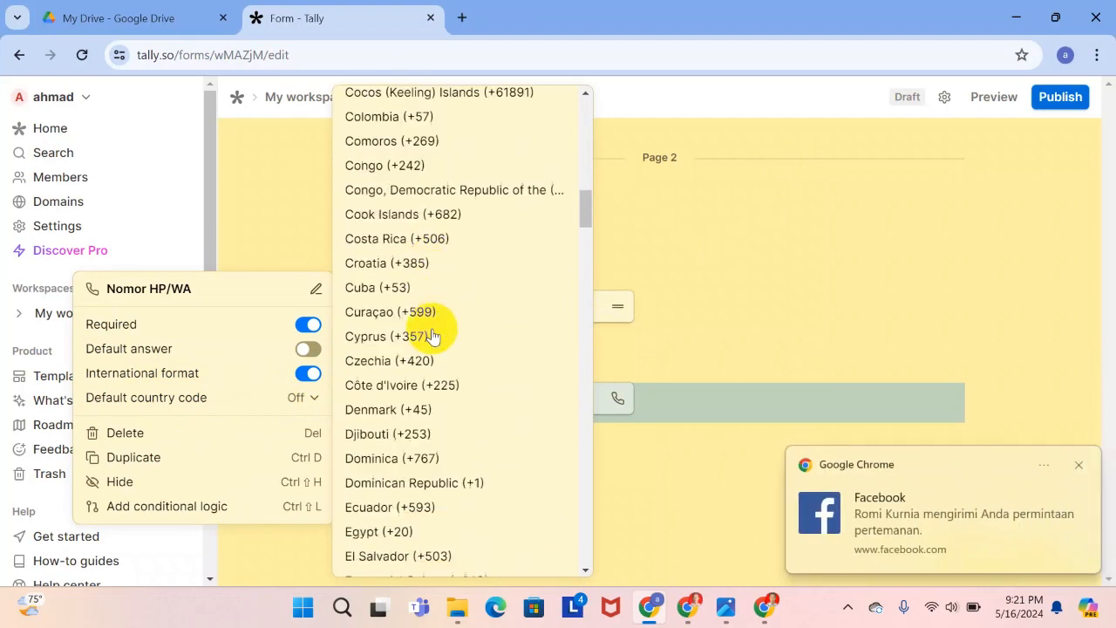
{"action": "scroll", "coordinate": [430, 336], "scroll_direction": "down", "scroll_amount": 5}
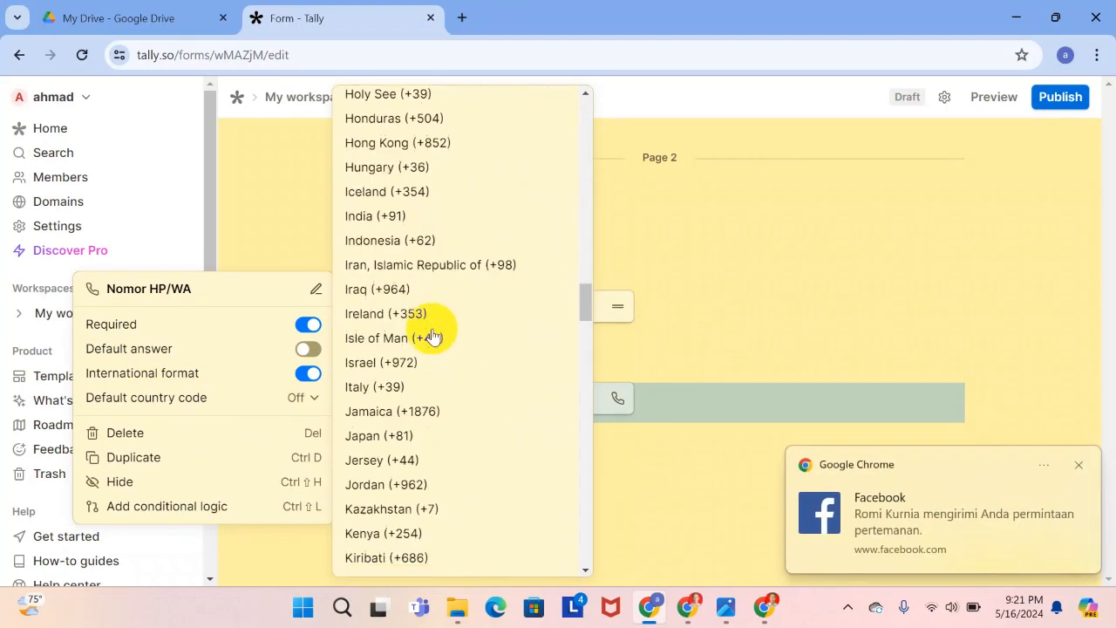
{"action": "left_click", "coordinate": [422, 246]}
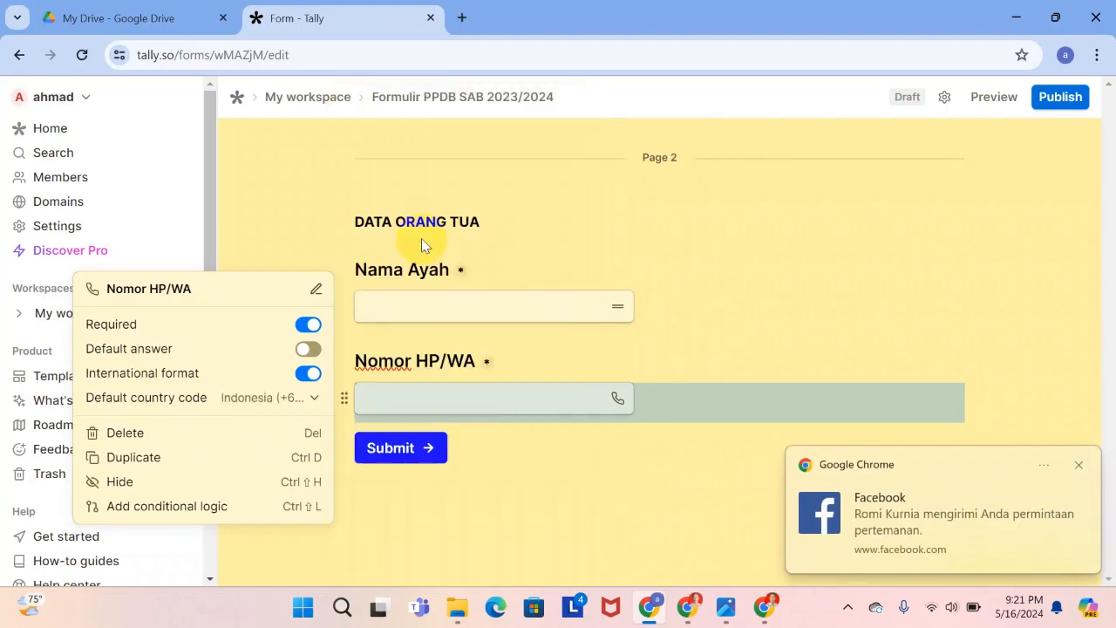
{"action": "left_click", "coordinate": [588, 461]}
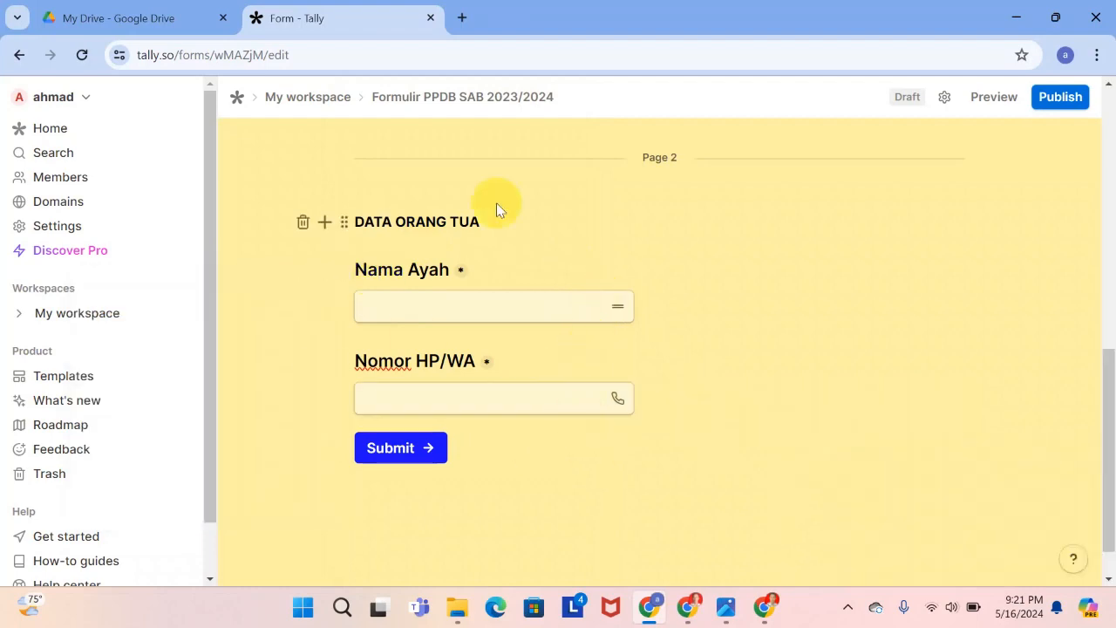
Preview the form through to page 2, check the country prefix in the "Nomor HP/WA" field, and return to the editor.
{"action": "left_click", "coordinate": [996, 98]}
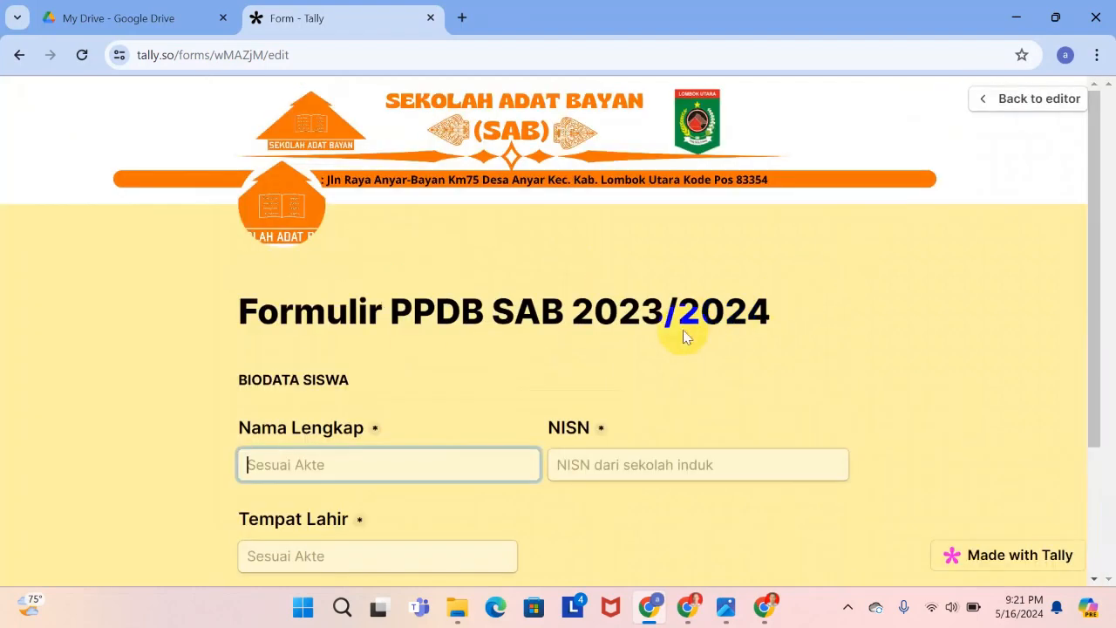
{"action": "scroll", "coordinate": [620, 381], "scroll_direction": "down", "scroll_amount": 2}
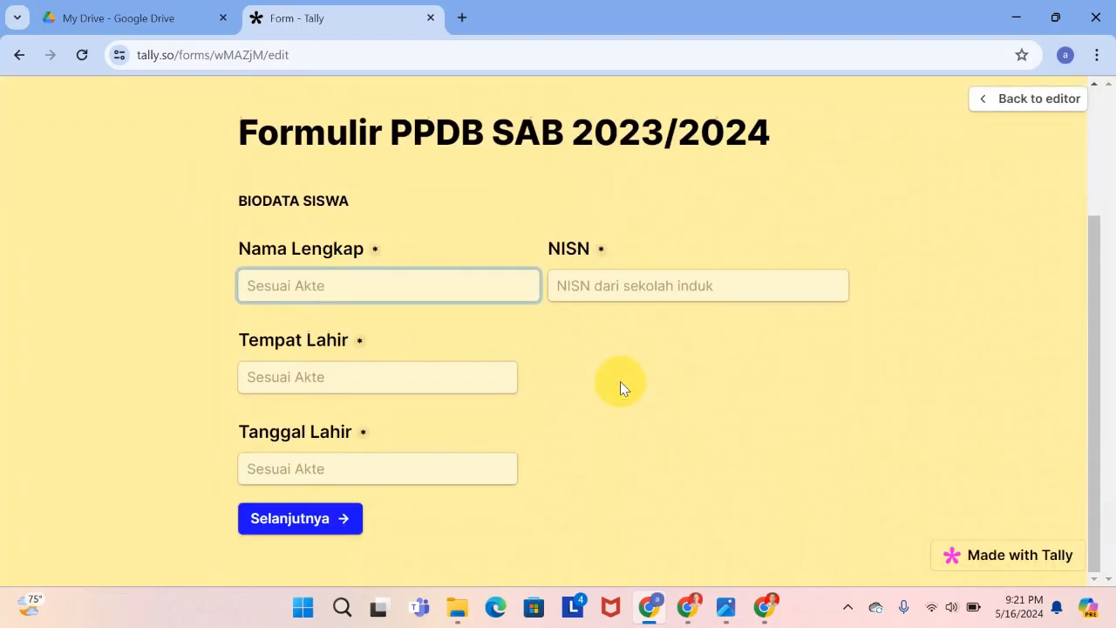
{"action": "left_click", "coordinate": [290, 521]}
{"action": "left_click", "coordinate": [429, 563]}
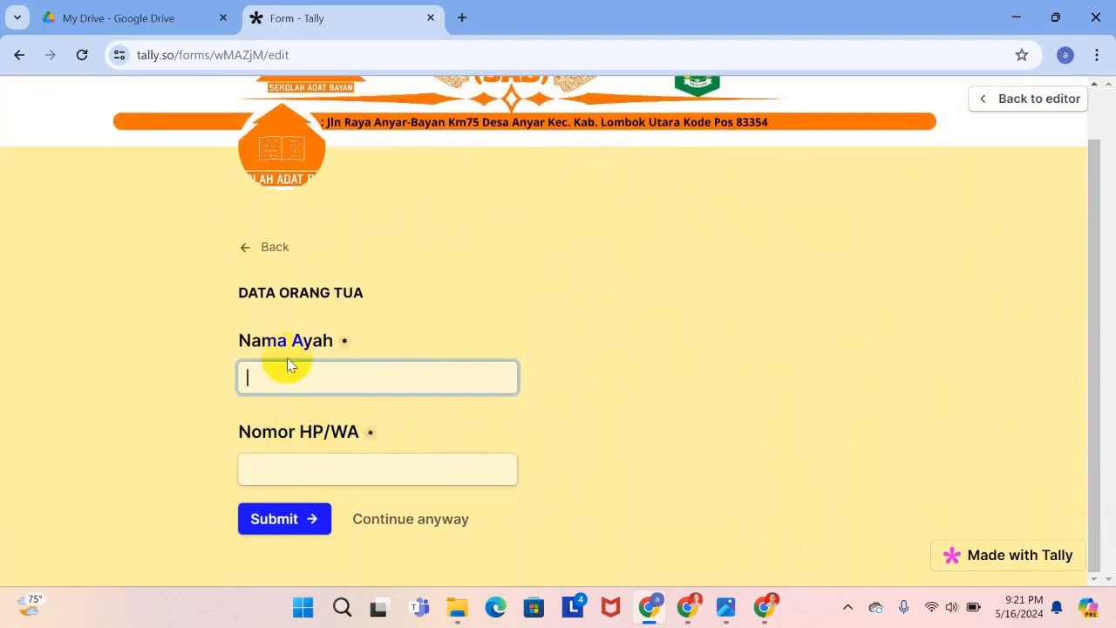
{"action": "left_click", "coordinate": [294, 472]}
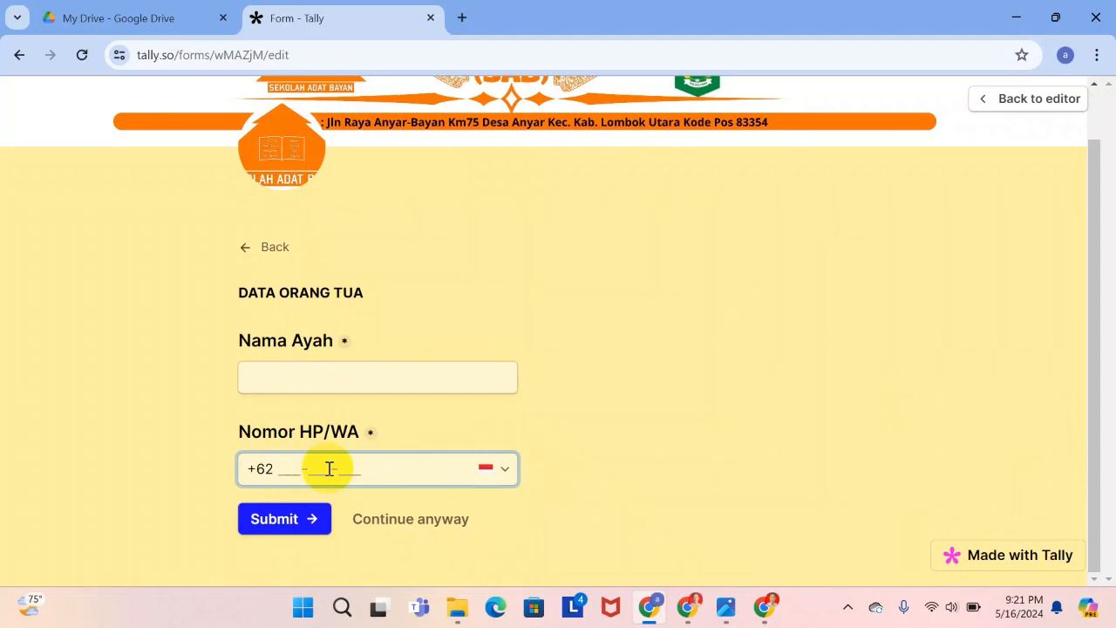
{"action": "left_click", "coordinate": [1011, 103]}
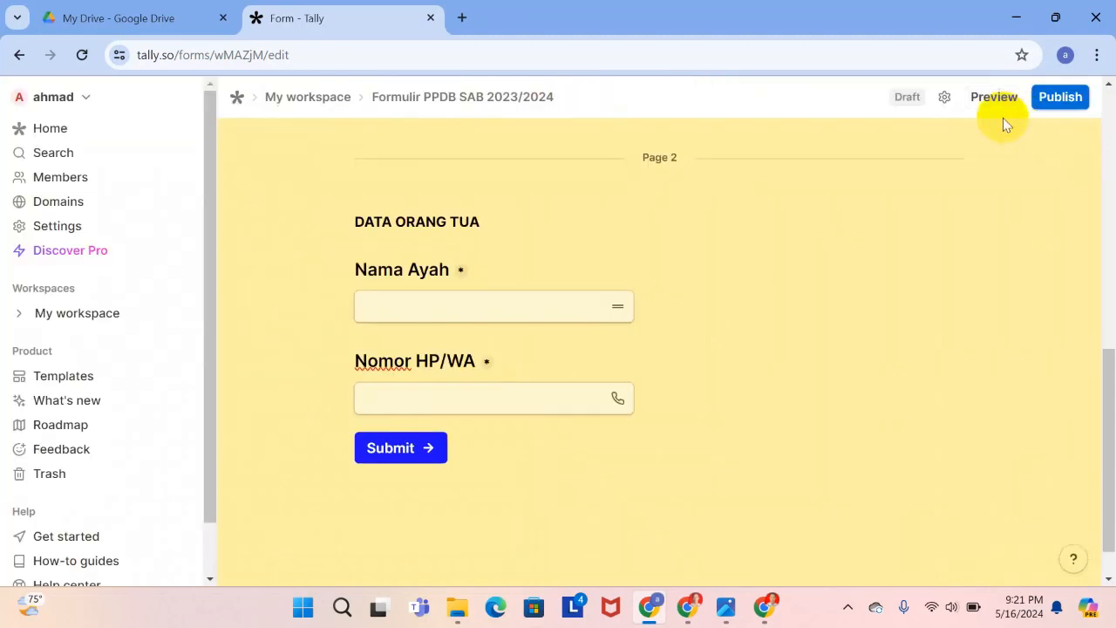
Insert a file upload question titled "Upload Kartu Keluarga" below the "Nomor HP/WA" question.
{"action": "left_click", "coordinate": [490, 428]}
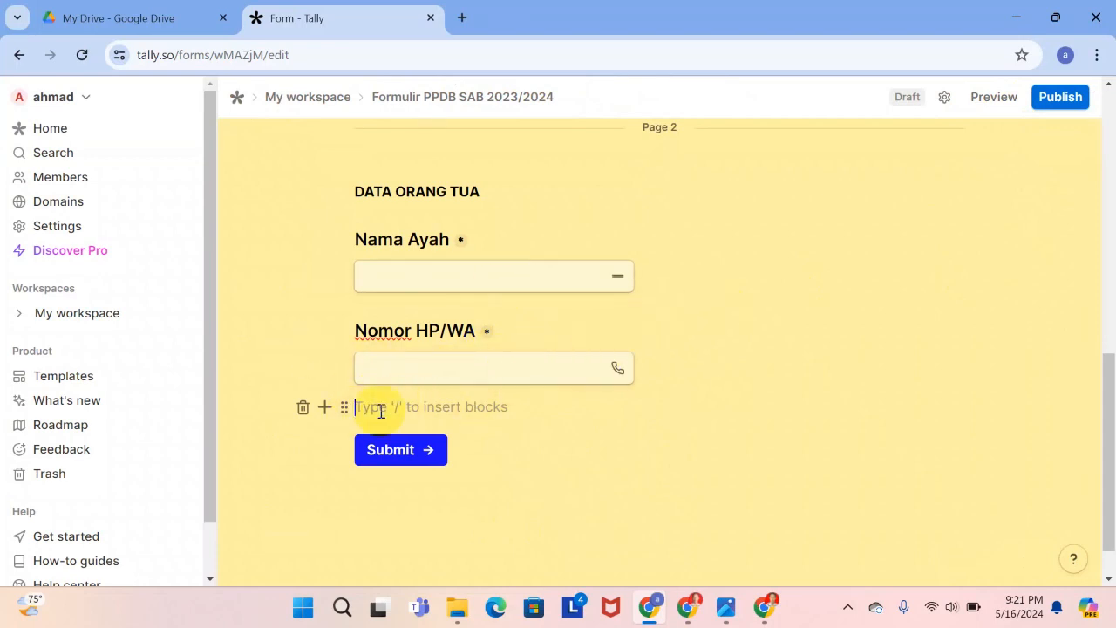
{"action": "left_click", "coordinate": [324, 407]}
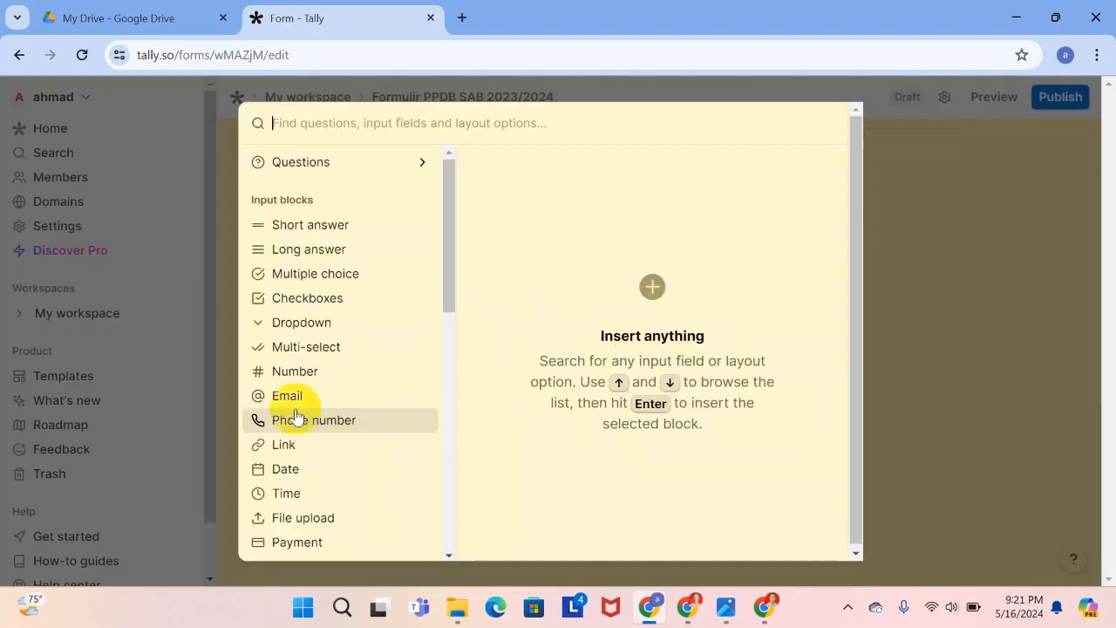
{"action": "left_click", "coordinate": [305, 170]}
{"action": "scroll", "coordinate": [381, 361], "scroll_direction": "down", "scroll_amount": 3}
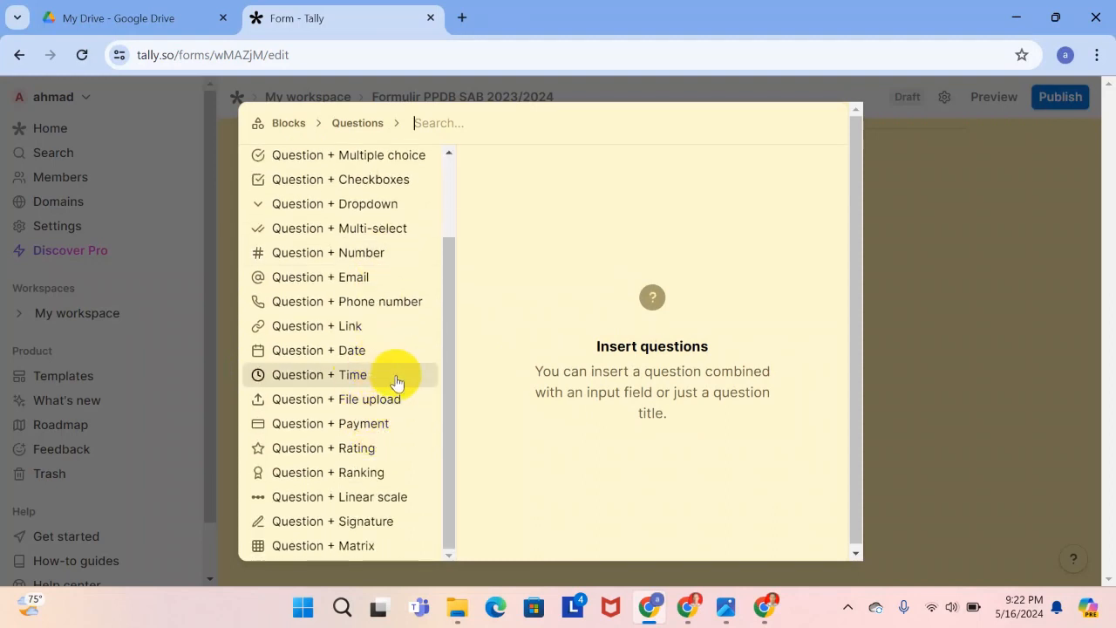
{"action": "left_click", "coordinate": [345, 403]}
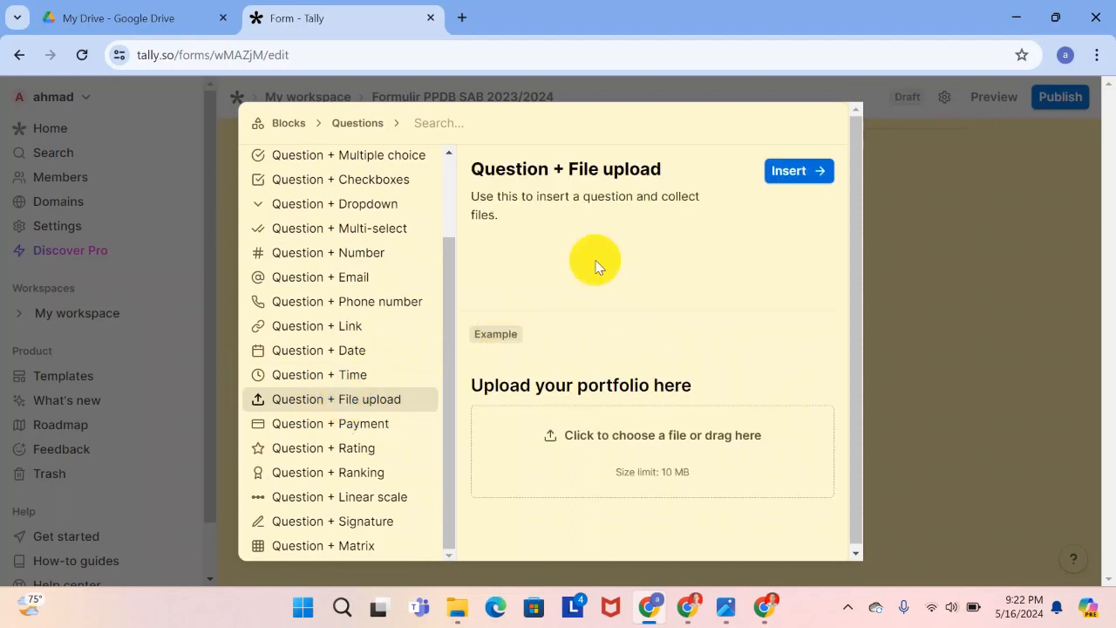
{"action": "left_click", "coordinate": [789, 171]}
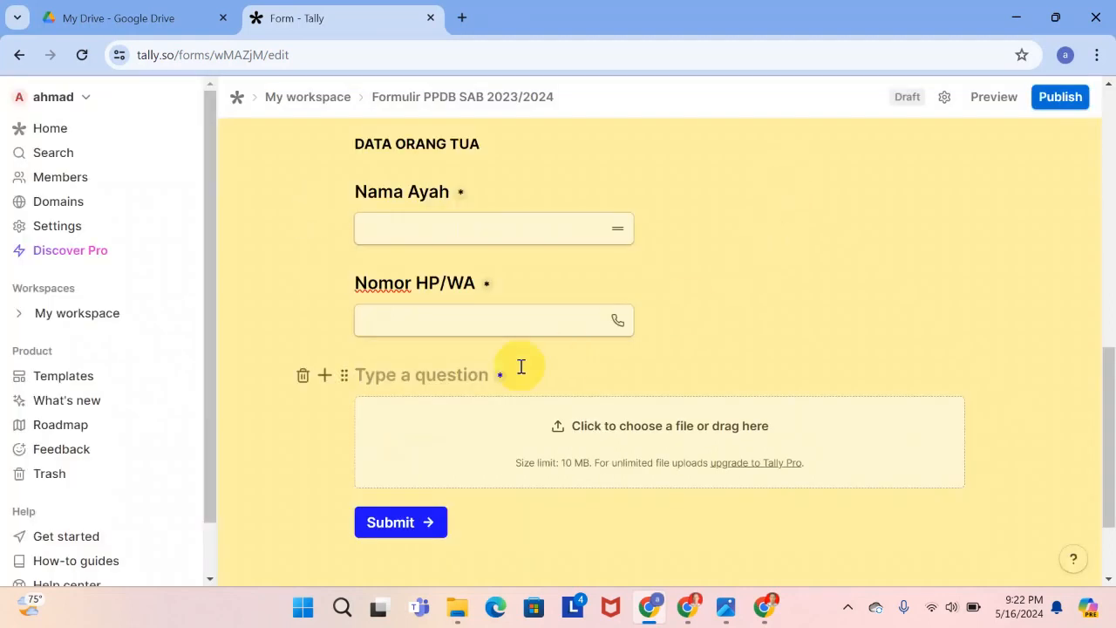
{"action": "type", "text": "U"}
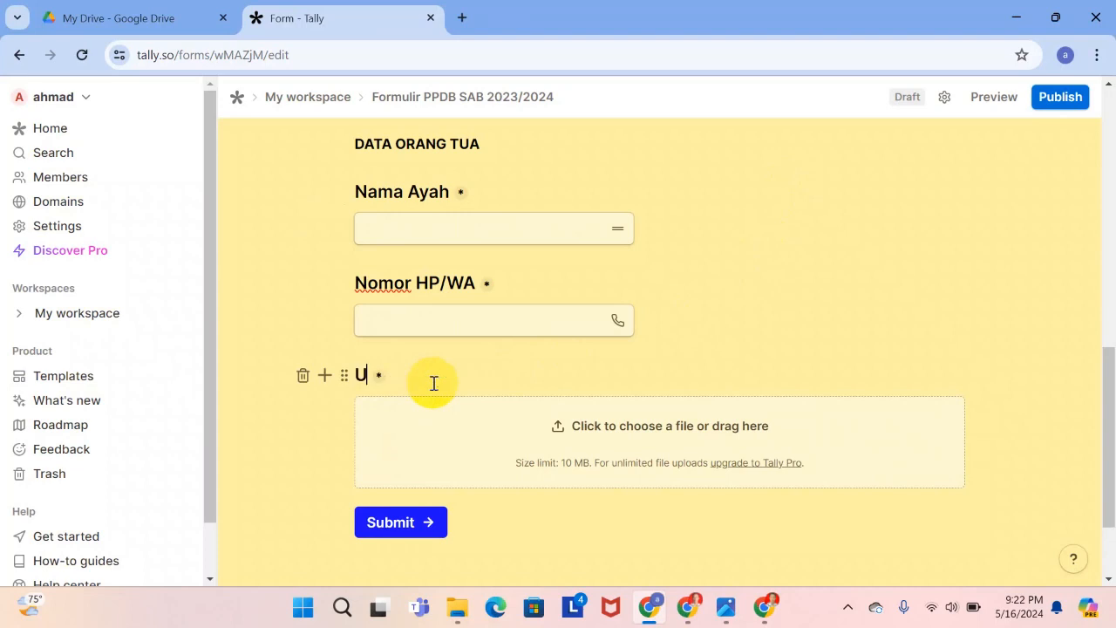
{"action": "type", "text": "pload Kartu Keluarga"}
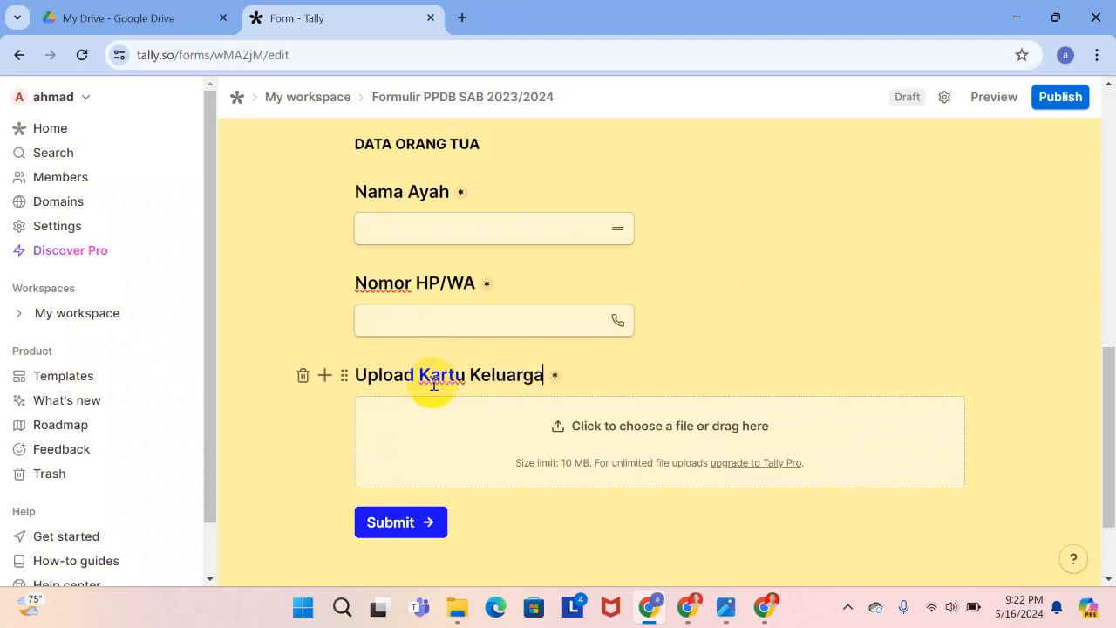
Insert a signature question titled "Tanda Tangan" below the "Upload Kartu Keluarga" question.
{"action": "left_click", "coordinate": [752, 509]}
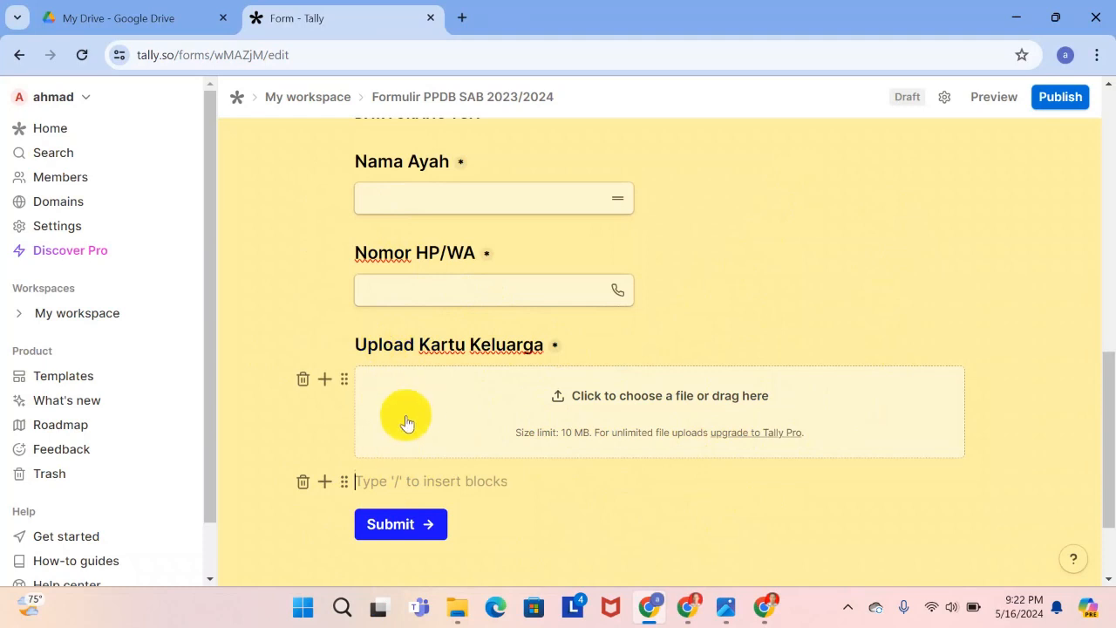
{"action": "scroll", "coordinate": [566, 496], "scroll_direction": "up", "scroll_amount": 3}
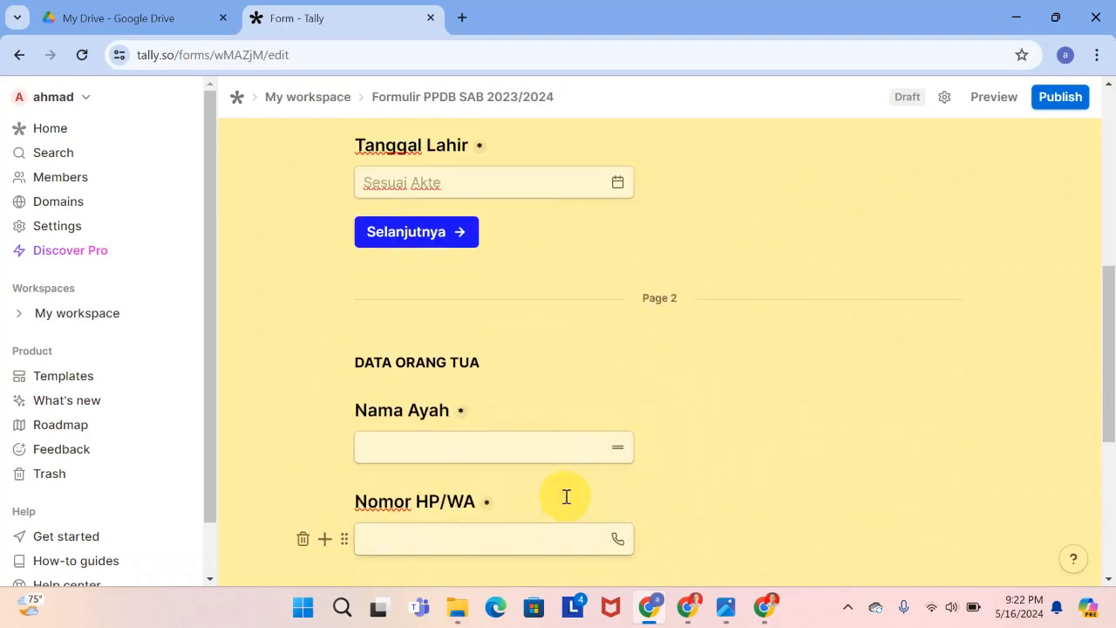
{"action": "scroll", "coordinate": [565, 496], "scroll_direction": "down", "scroll_amount": 4}
{"action": "scroll", "coordinate": [575, 419], "scroll_direction": "up", "scroll_amount": 1}
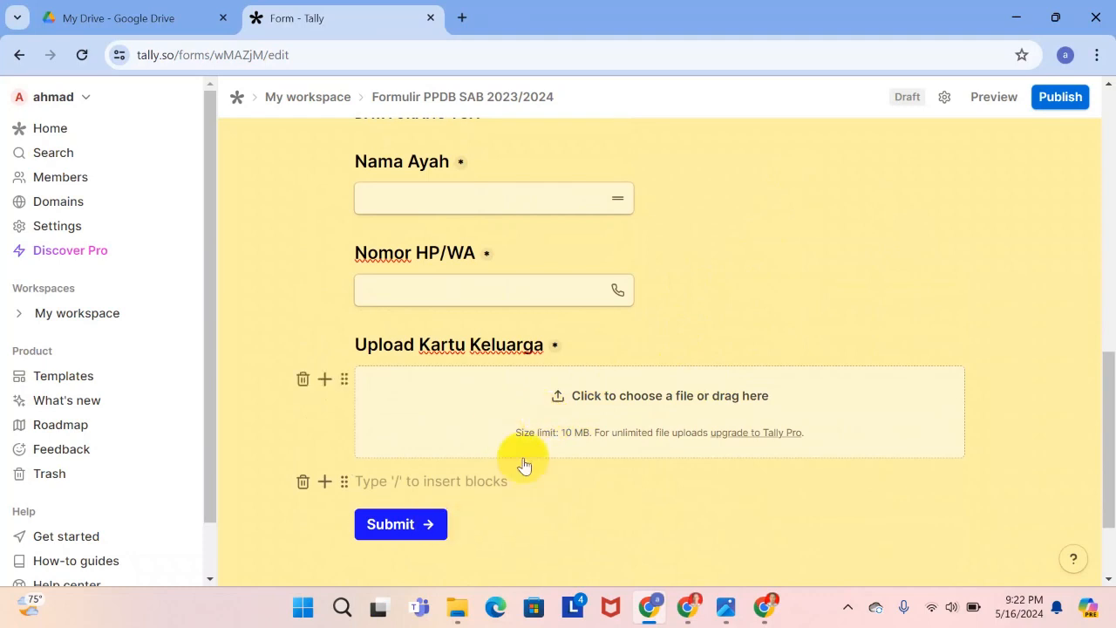
{"action": "left_click", "coordinate": [324, 481]}
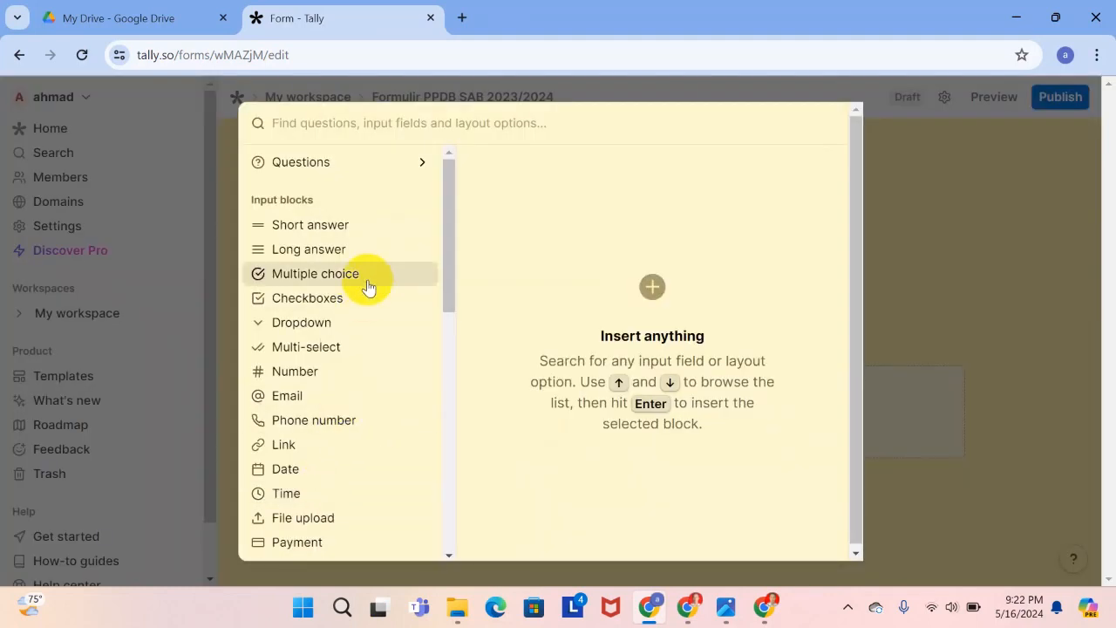
{"action": "left_click", "coordinate": [323, 168]}
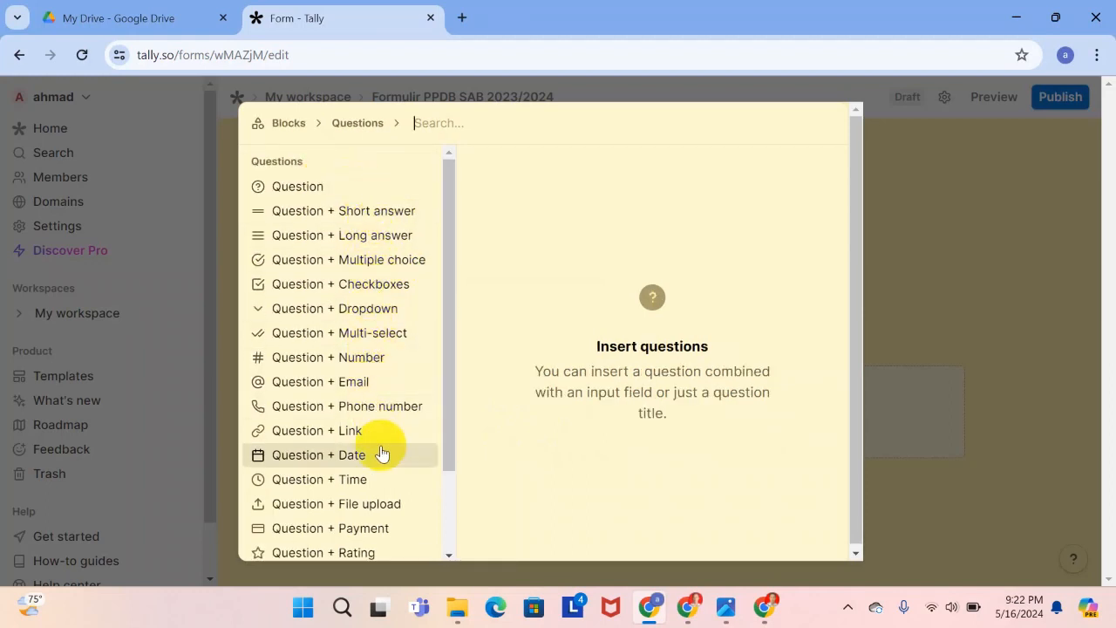
{"action": "scroll", "coordinate": [383, 450], "scroll_direction": "down", "scroll_amount": 2}
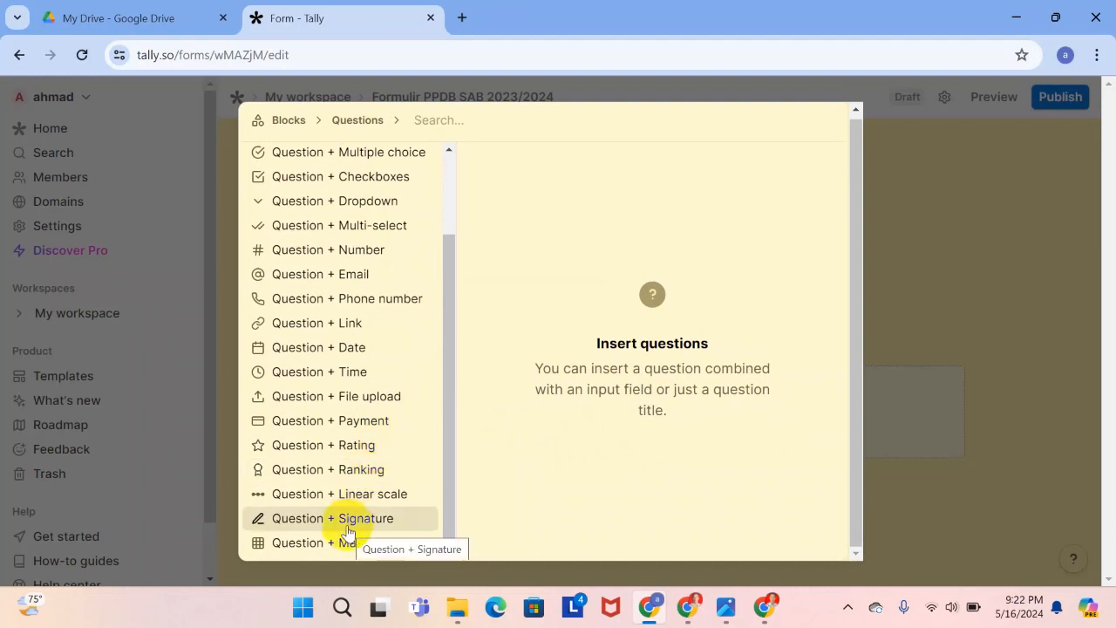
{"action": "left_click", "coordinate": [348, 527]}
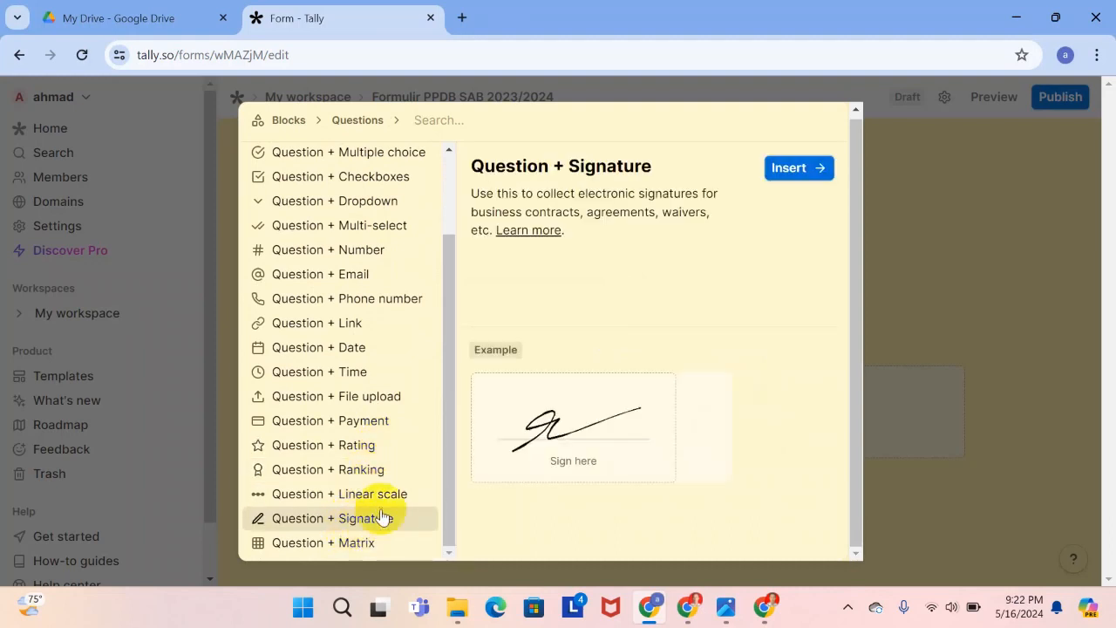
{"action": "left_click", "coordinate": [793, 177]}
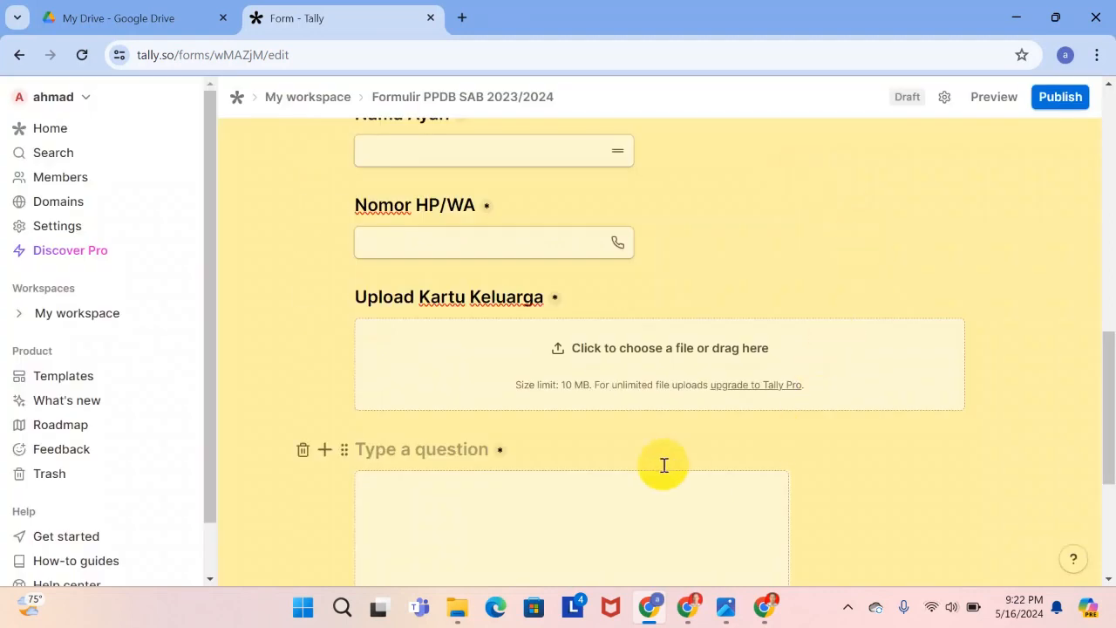
{"action": "scroll", "coordinate": [662, 465], "scroll_direction": "down", "scroll_amount": 4}
{"action": "scroll", "coordinate": [599, 340], "scroll_direction": "up", "scroll_amount": 1}
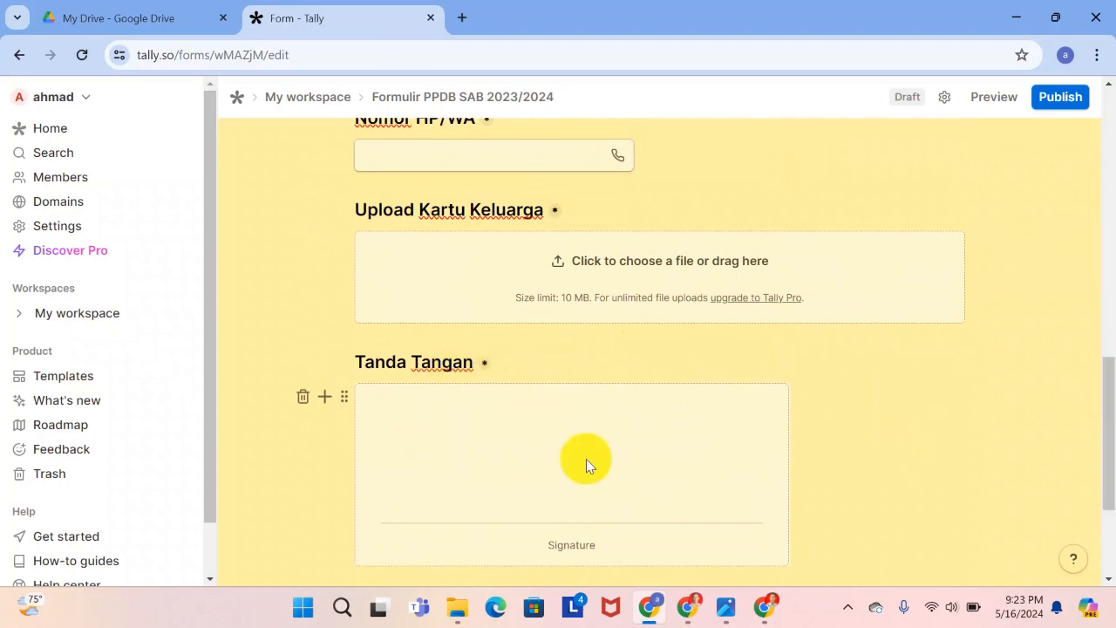
Preview the form's second page to examine the "Upload Kartu Keluarga" and "Tanda Tangan" fields, and return to the editor.
{"action": "left_click", "coordinate": [993, 98]}
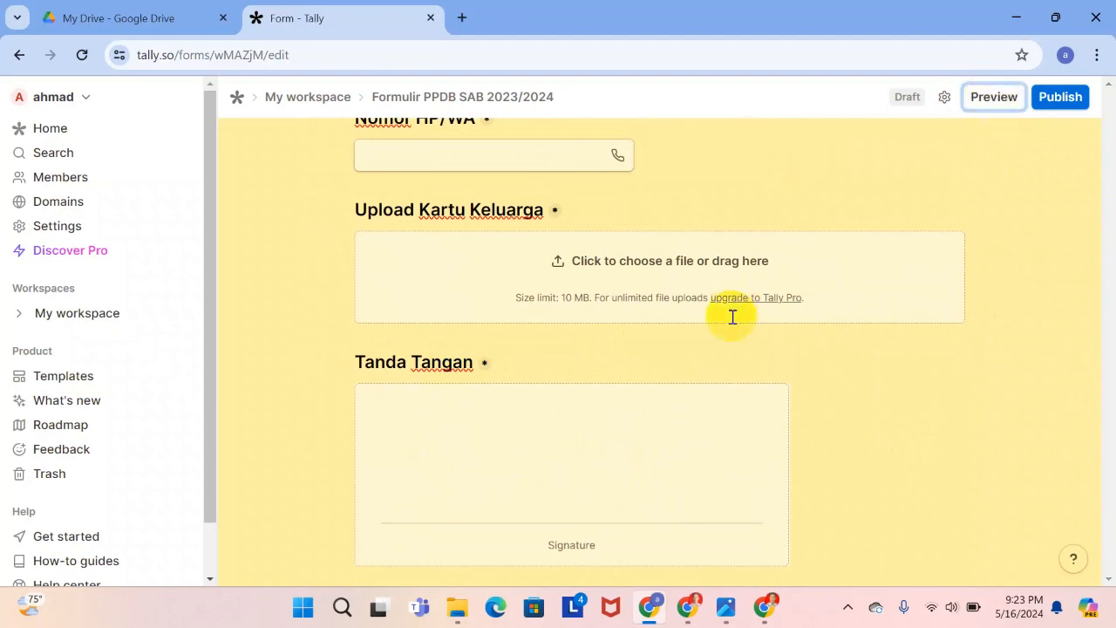
{"action": "scroll", "coordinate": [601, 428], "scroll_direction": "down", "scroll_amount": 2}
{"action": "left_click", "coordinate": [316, 518]}
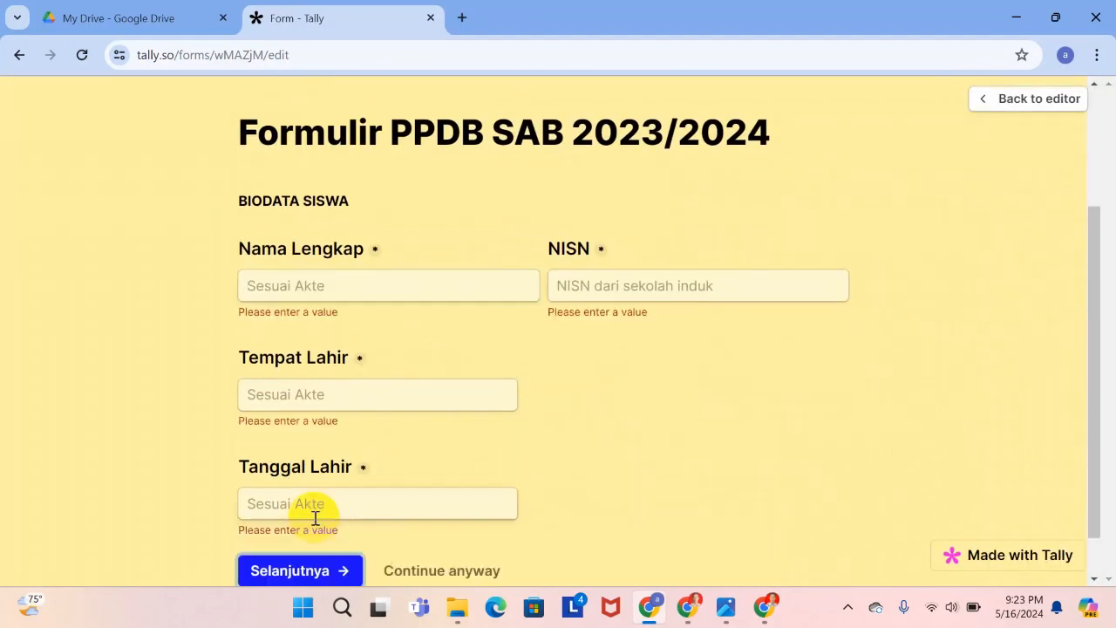
{"action": "scroll", "coordinate": [561, 451], "scroll_direction": "down", "scroll_amount": 1}
{"action": "left_click", "coordinate": [444, 528]}
{"action": "scroll", "coordinate": [642, 393], "scroll_direction": "down", "scroll_amount": 5}
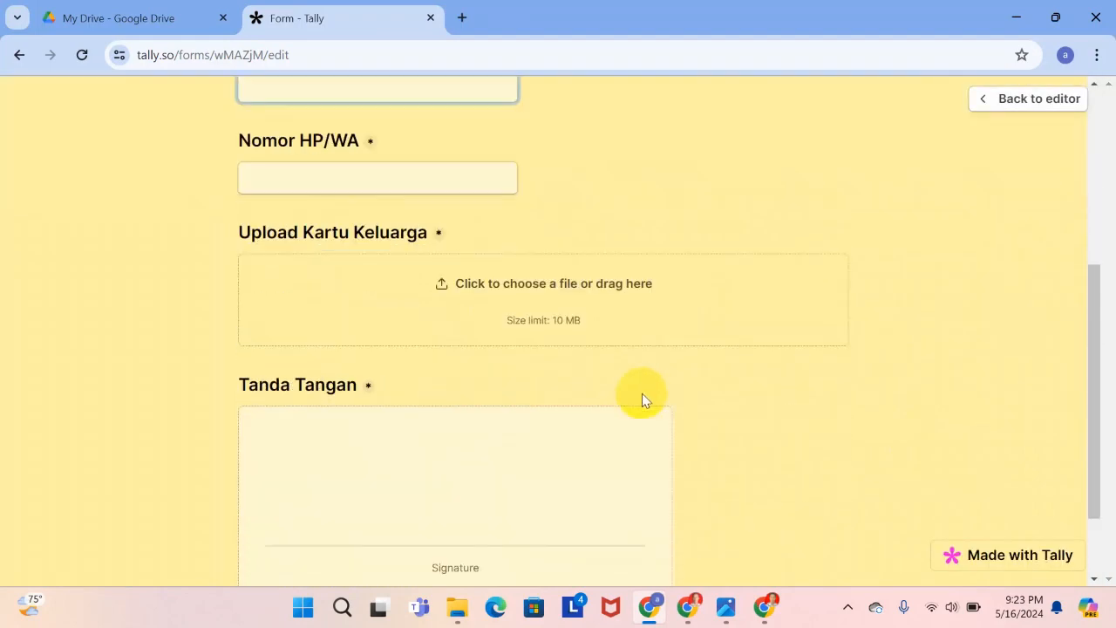
{"action": "mouse_move", "coordinate": [358, 398]}
{"action": "left_mouse_down"}
{"action": "mouse_move", "coordinate": [435, 353]}
{"action": "mouse_move", "coordinate": [459, 409]}
{"action": "left_mouse_up"}
{"action": "left_click", "coordinate": [636, 318]}
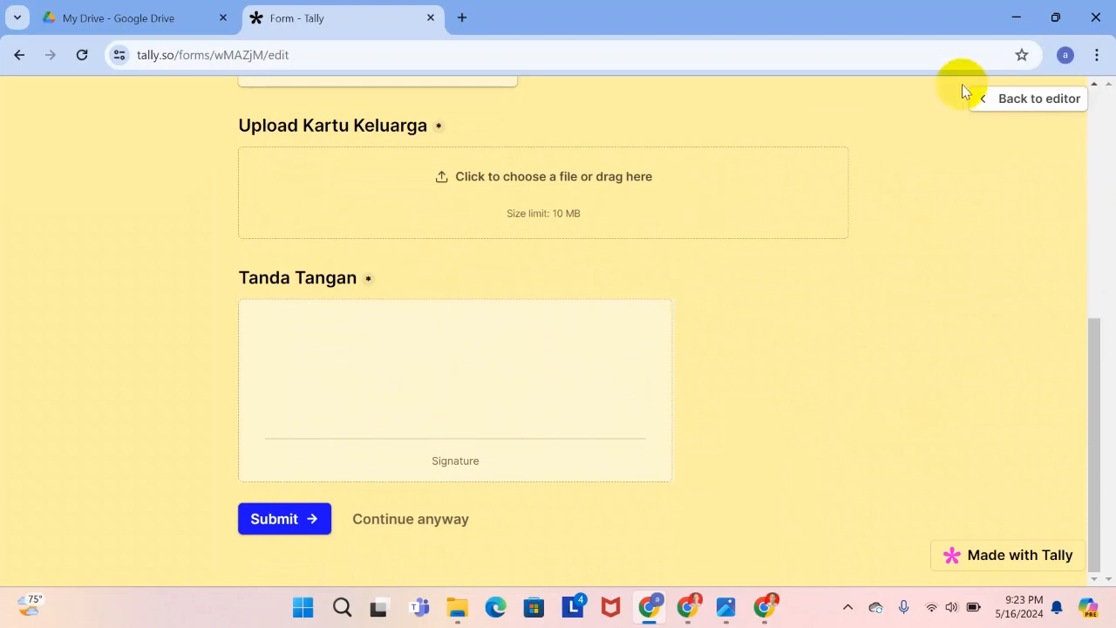
{"action": "left_click", "coordinate": [1025, 100]}
Insert a reCAPTCHA block between the "Tanda Tangan" signature field and the Submit button.
{"action": "scroll", "coordinate": [628, 371], "scroll_direction": "down", "scroll_amount": 3}
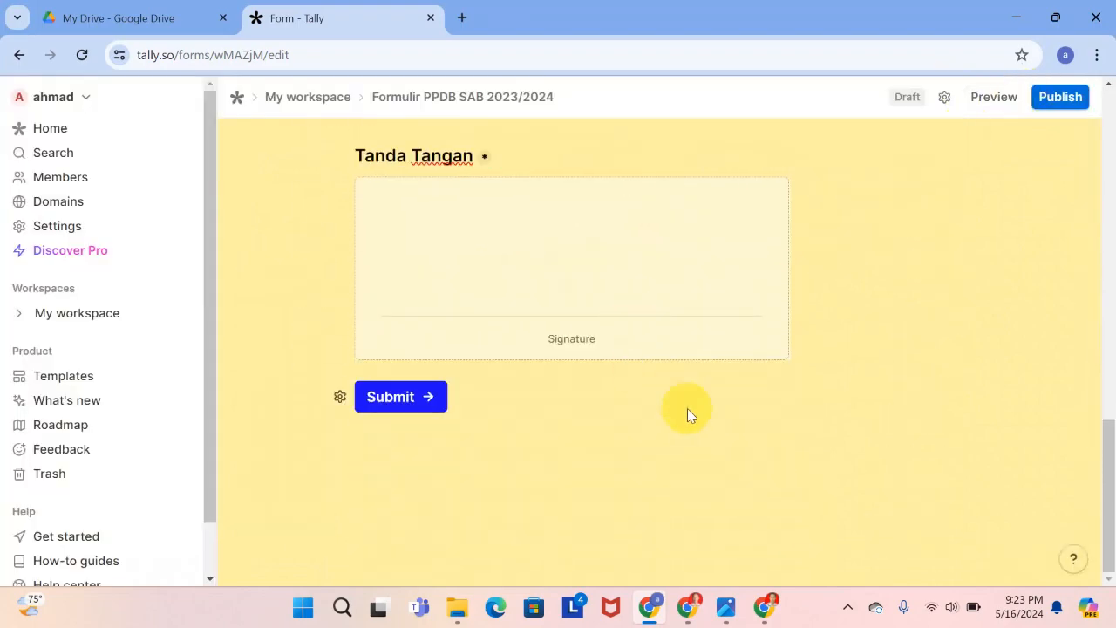
{"action": "left_click", "coordinate": [428, 373]}
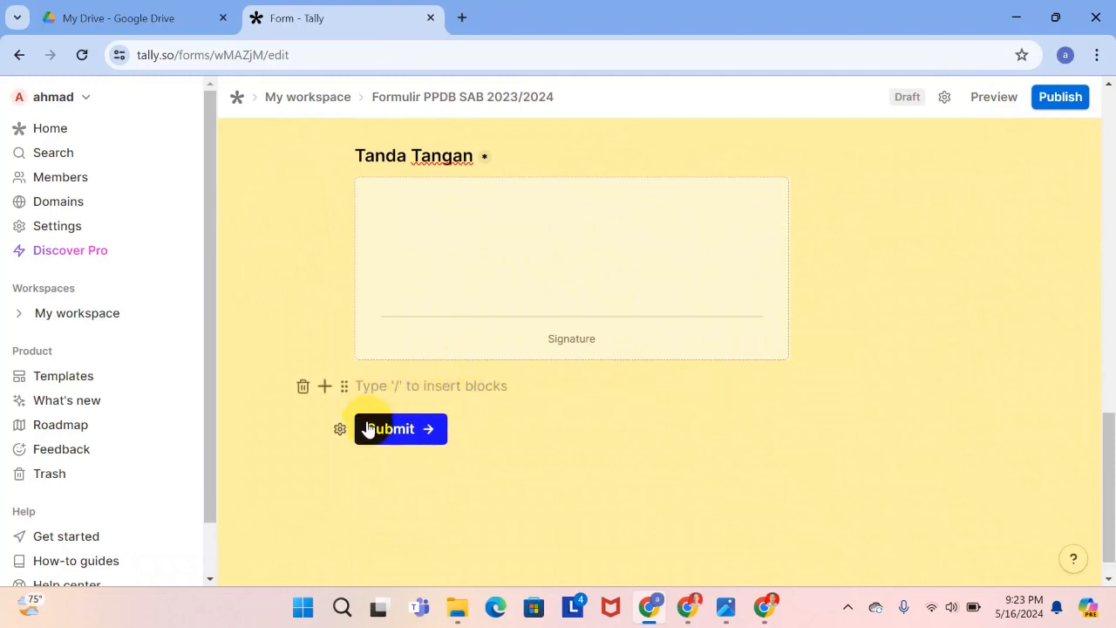
{"action": "left_click", "coordinate": [325, 388]}
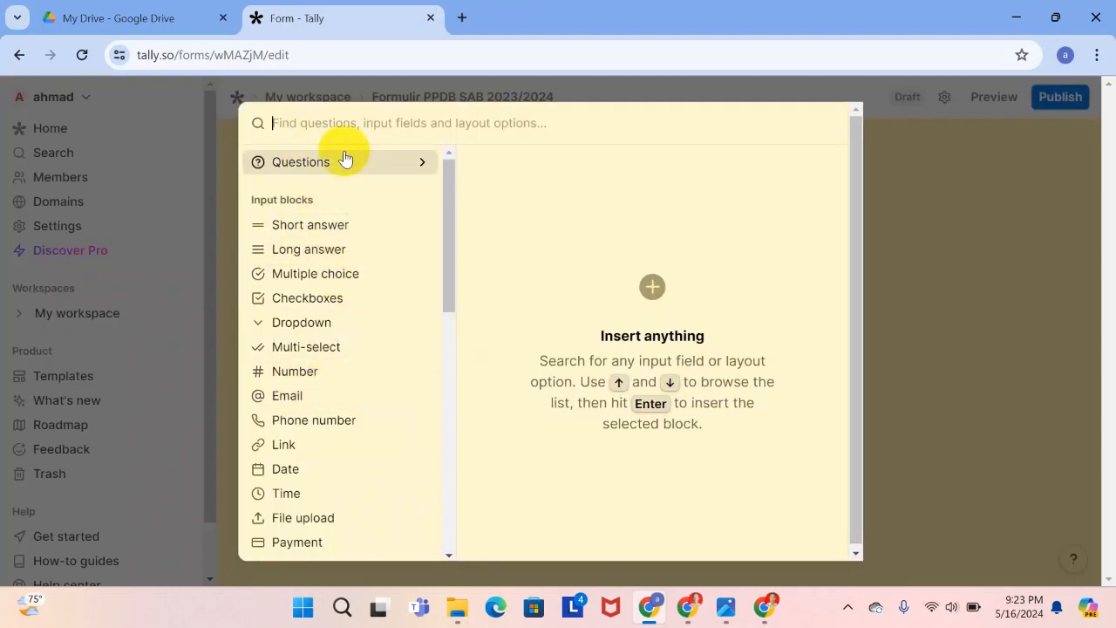
{"action": "scroll", "coordinate": [347, 316], "scroll_direction": "down", "scroll_amount": 2}
{"action": "scroll", "coordinate": [347, 316], "scroll_direction": "down", "scroll_amount": 6}
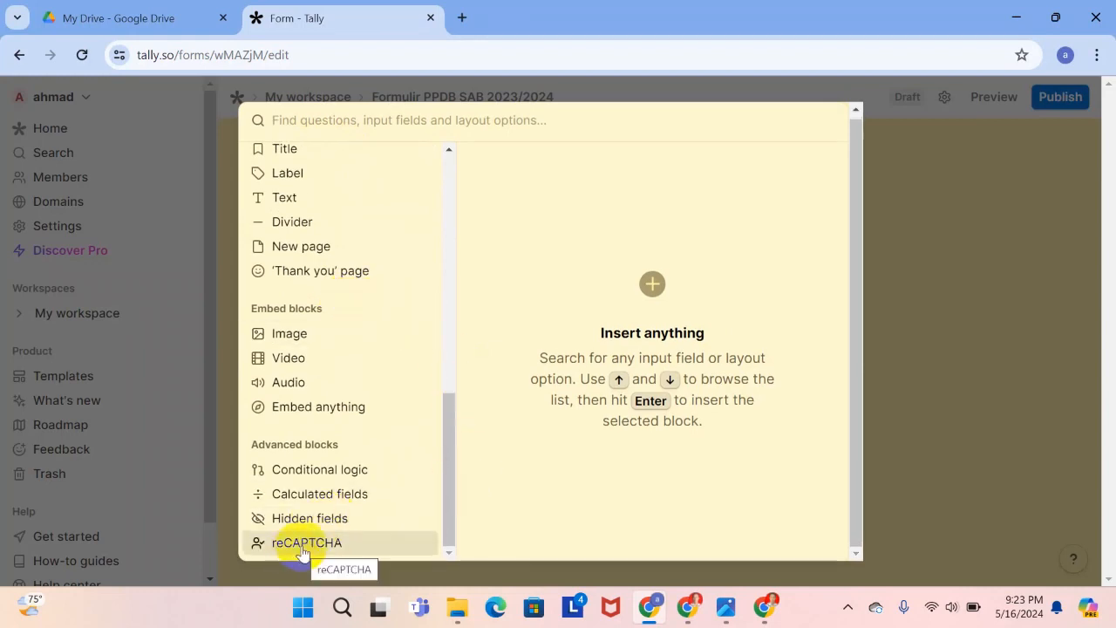
{"action": "mouse_move", "coordinate": [301, 551]}
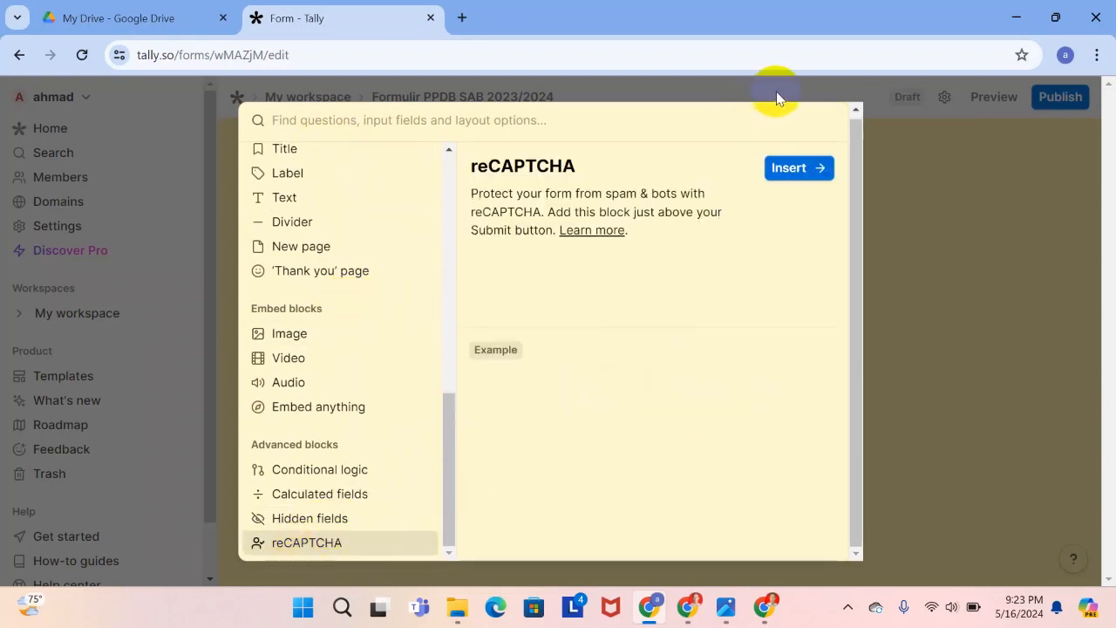
{"action": "left_click", "coordinate": [793, 170]}
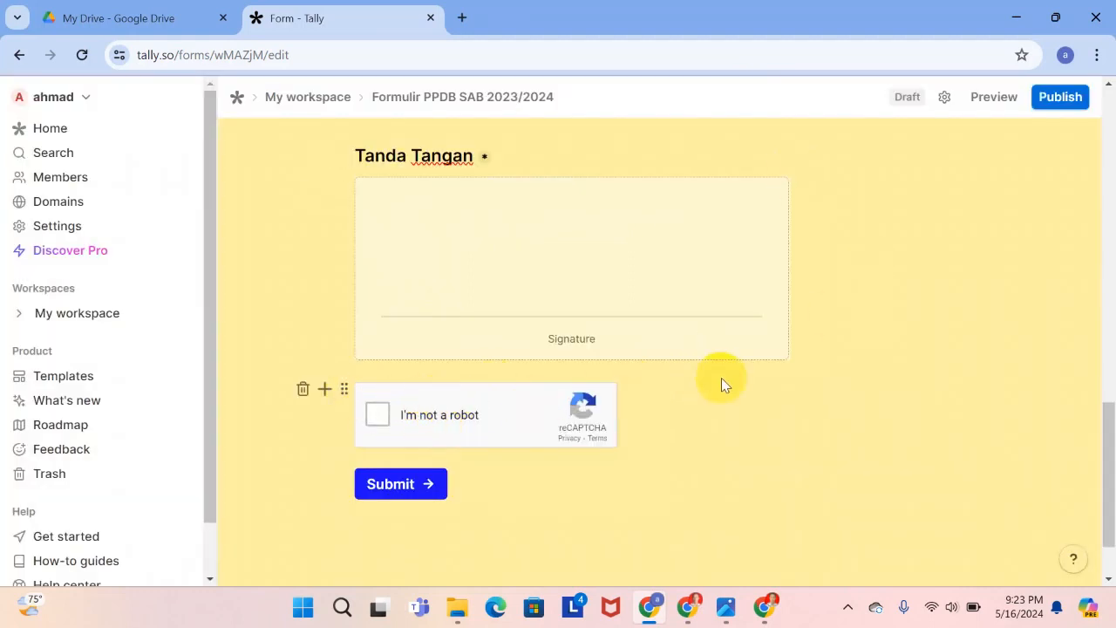
Insert a dropdown question titled "Status Anak" below the "Tanggal Lahir" question on the first page.
{"action": "scroll", "coordinate": [721, 378], "scroll_direction": "up", "scroll_amount": 20}
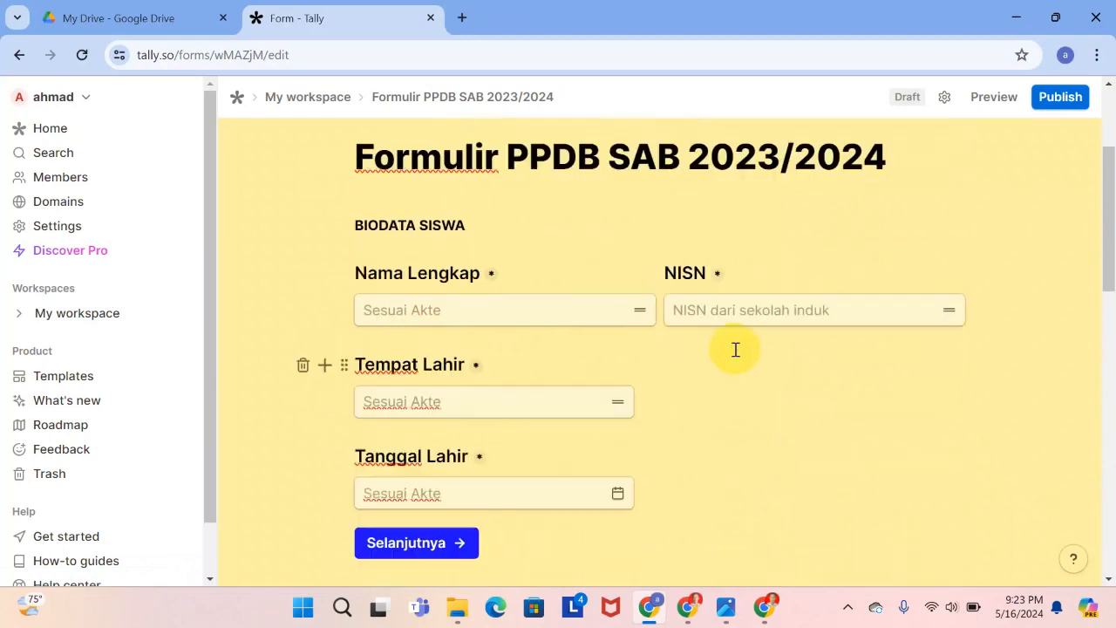
{"action": "scroll", "coordinate": [720, 398], "scroll_direction": "down", "scroll_amount": 3}
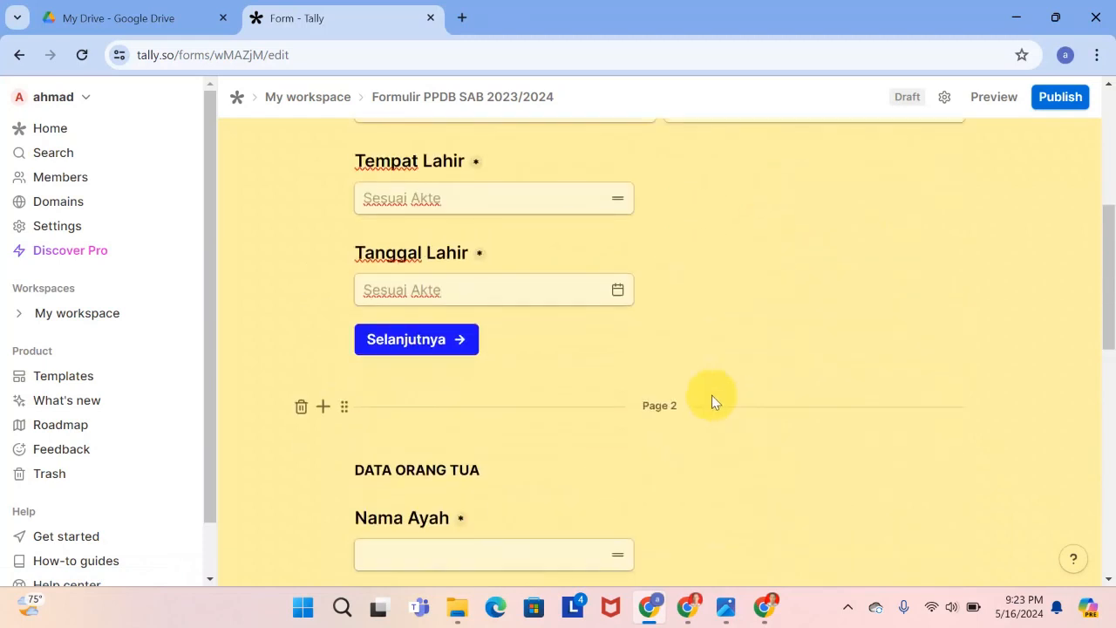
{"action": "left_click", "coordinate": [531, 319]}
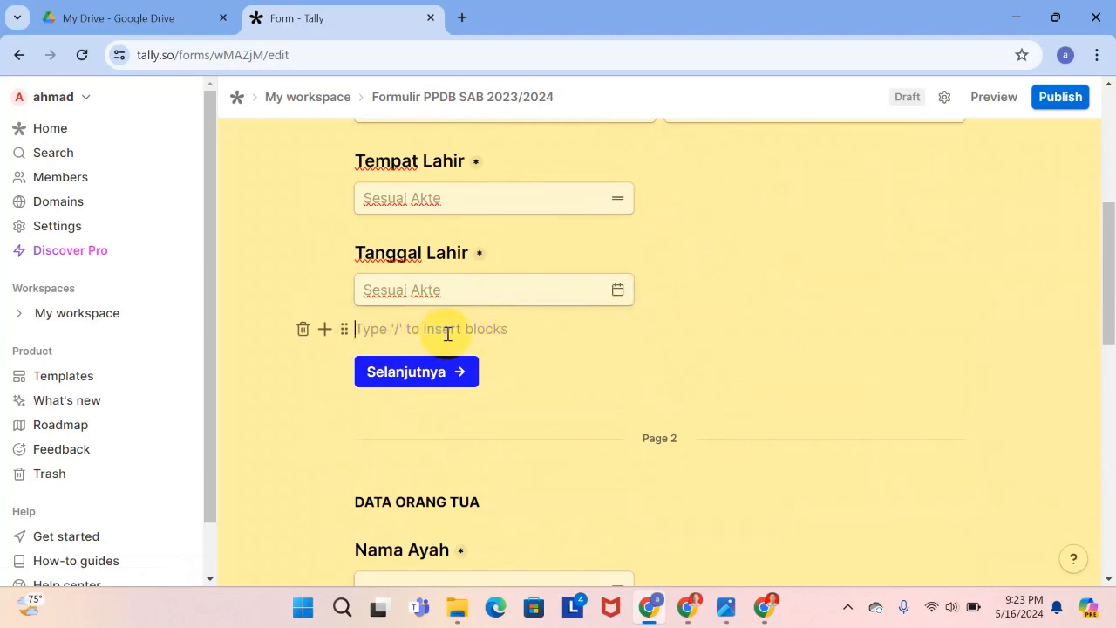
{"action": "left_click", "coordinate": [324, 331]}
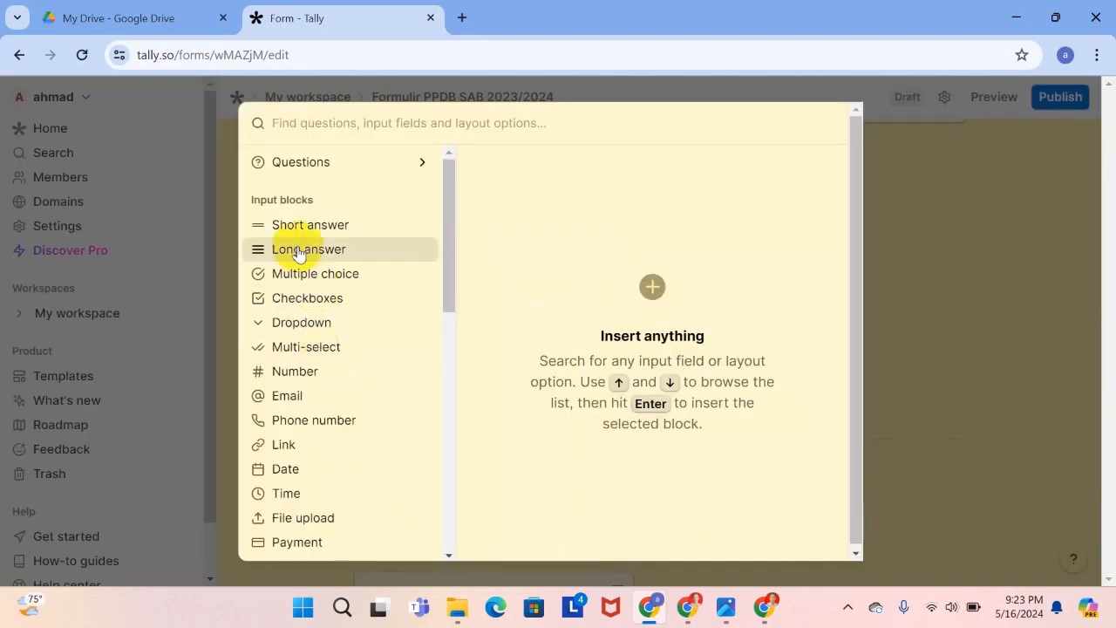
{"action": "left_click", "coordinate": [292, 163]}
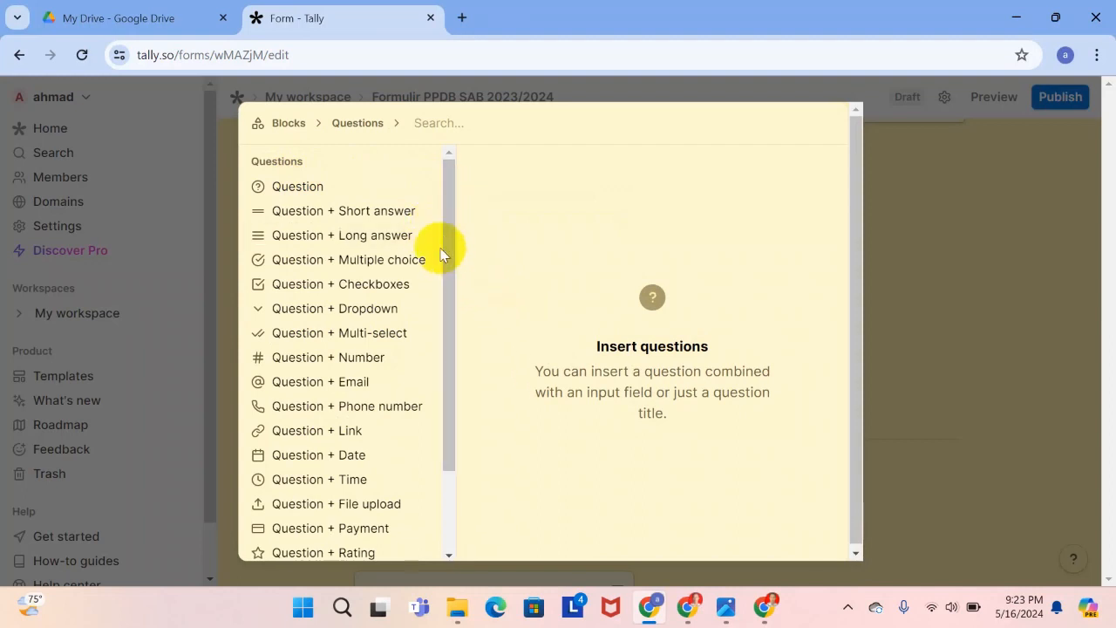
{"action": "left_click", "coordinate": [340, 322]}
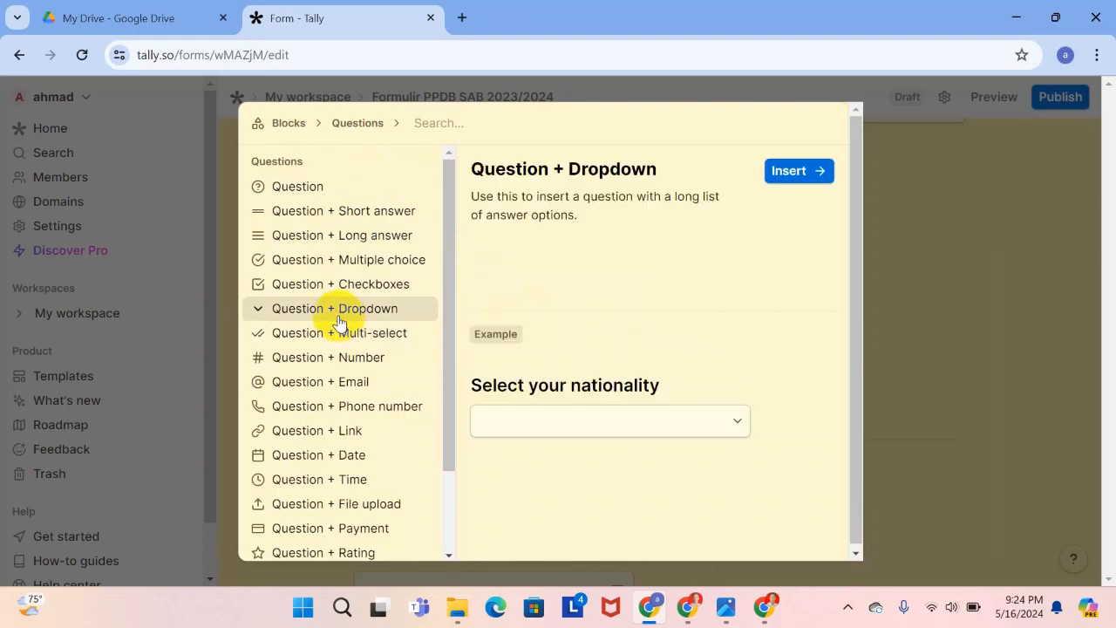
{"action": "left_click", "coordinate": [799, 171]}
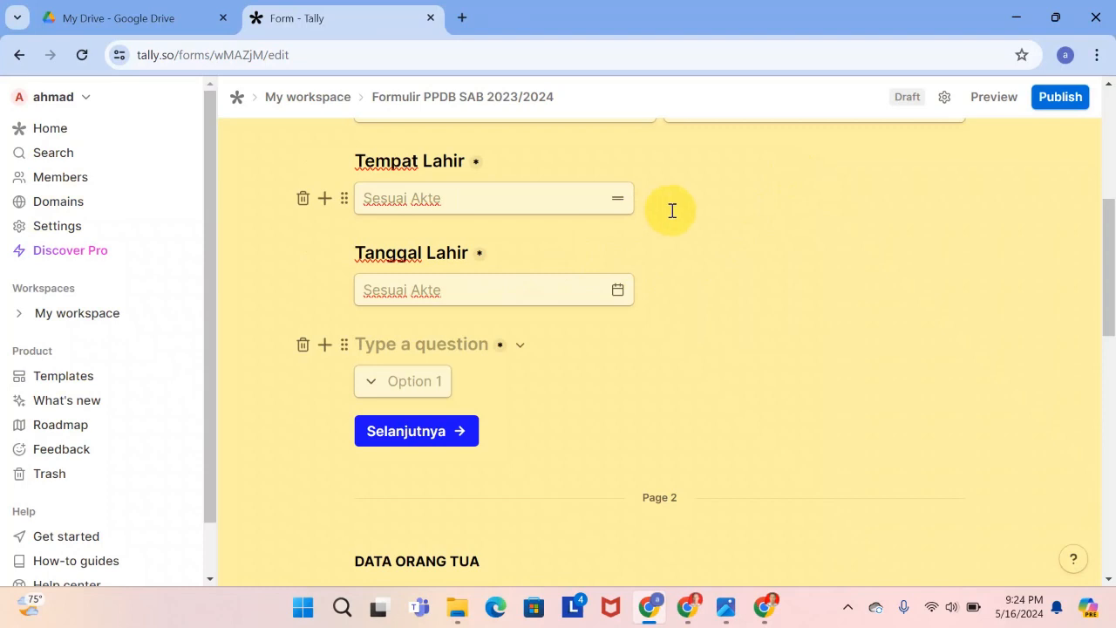
{"action": "type", "text": "Status Anak"}
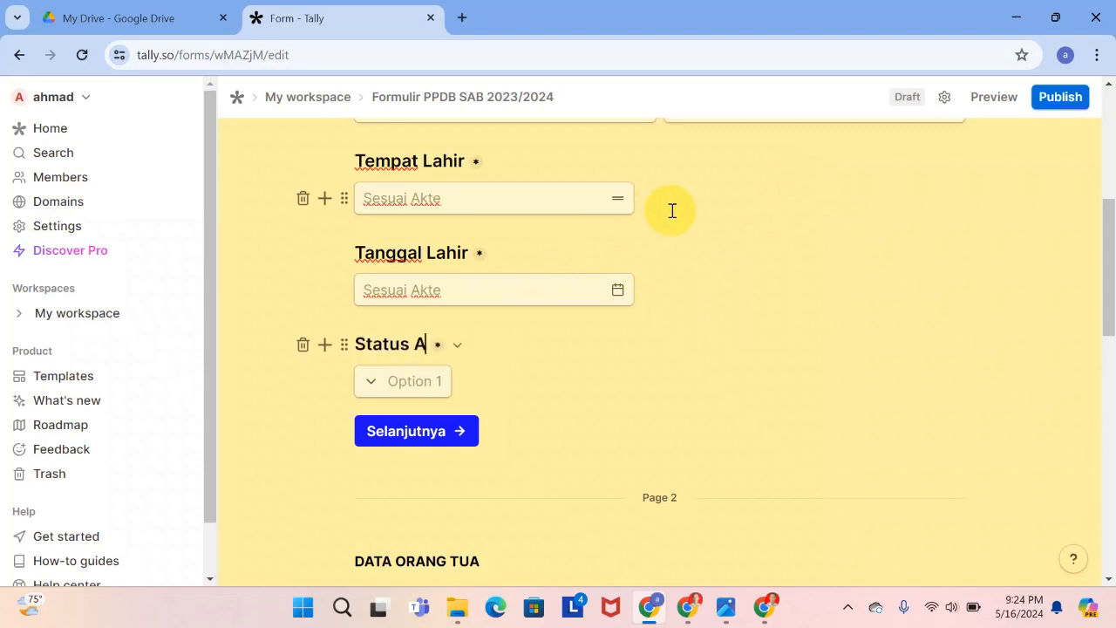
Give the "Status Anak" dropdown the options "Anak kandung", "Anak Angkat" and "Anak Lainnya", leaving no blank fourth option.
{"action": "left_click", "coordinate": [403, 381]}
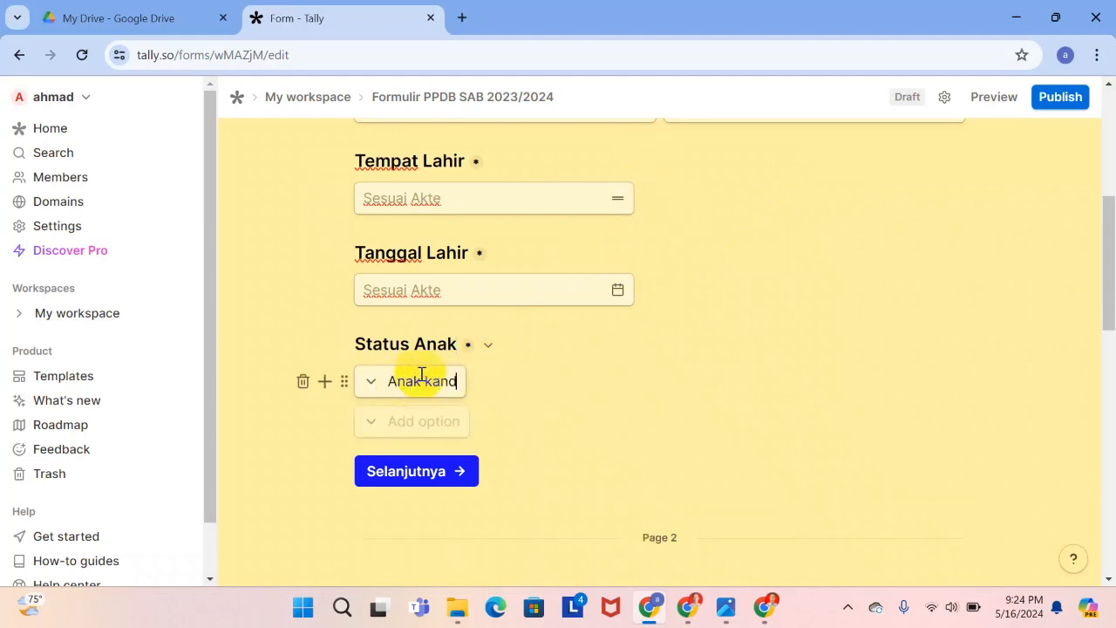
{"action": "left_click", "coordinate": [422, 422]}
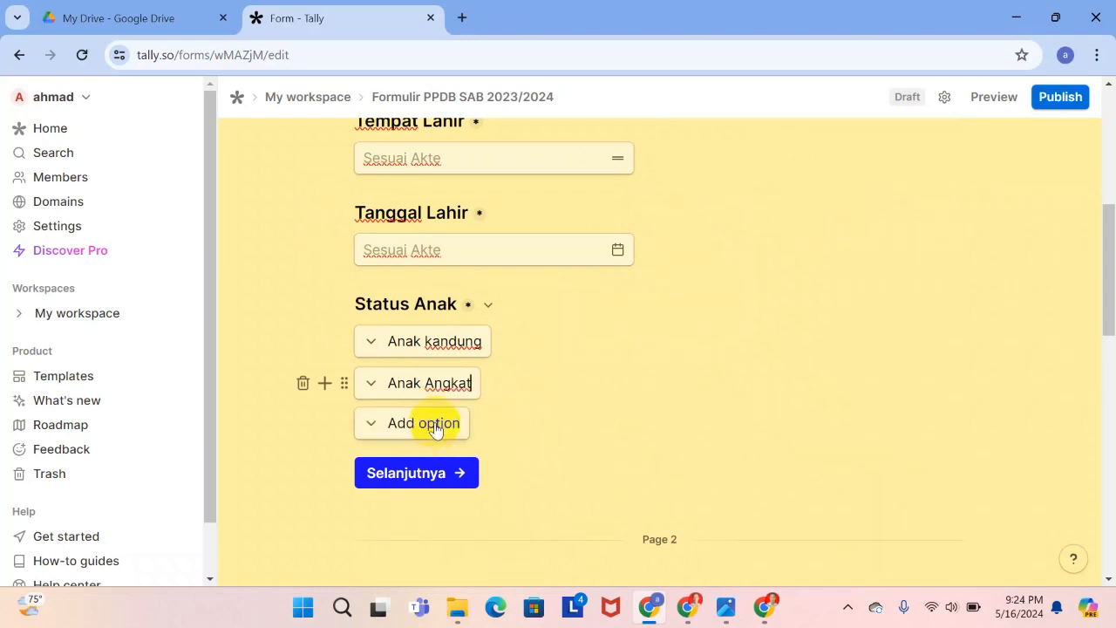
{"action": "left_click", "coordinate": [433, 425]}
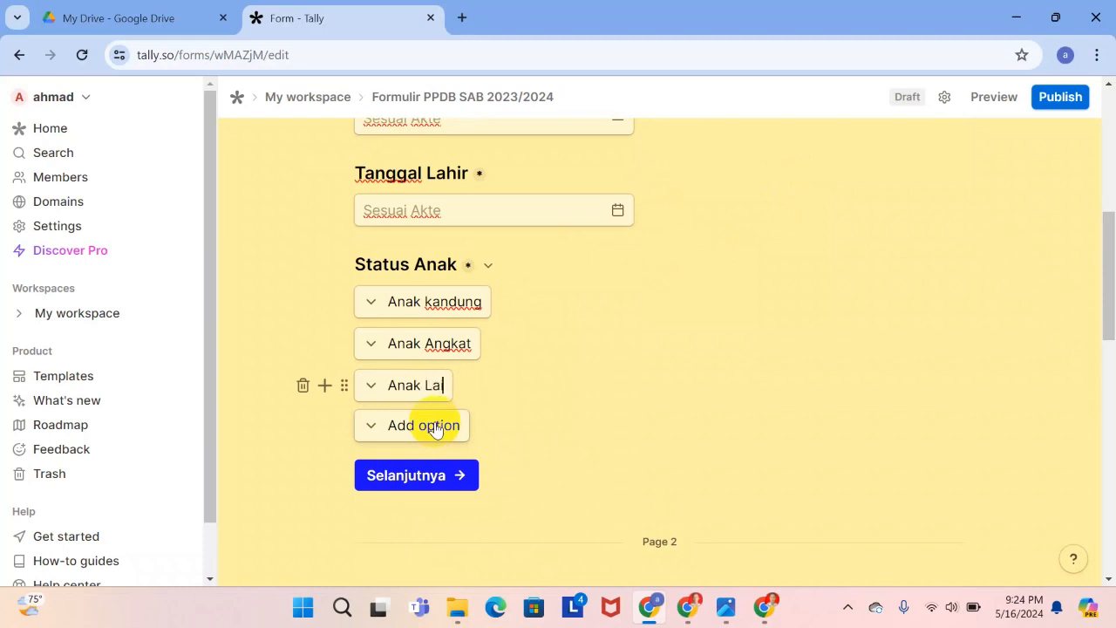
{"action": "left_click", "coordinate": [443, 422]}
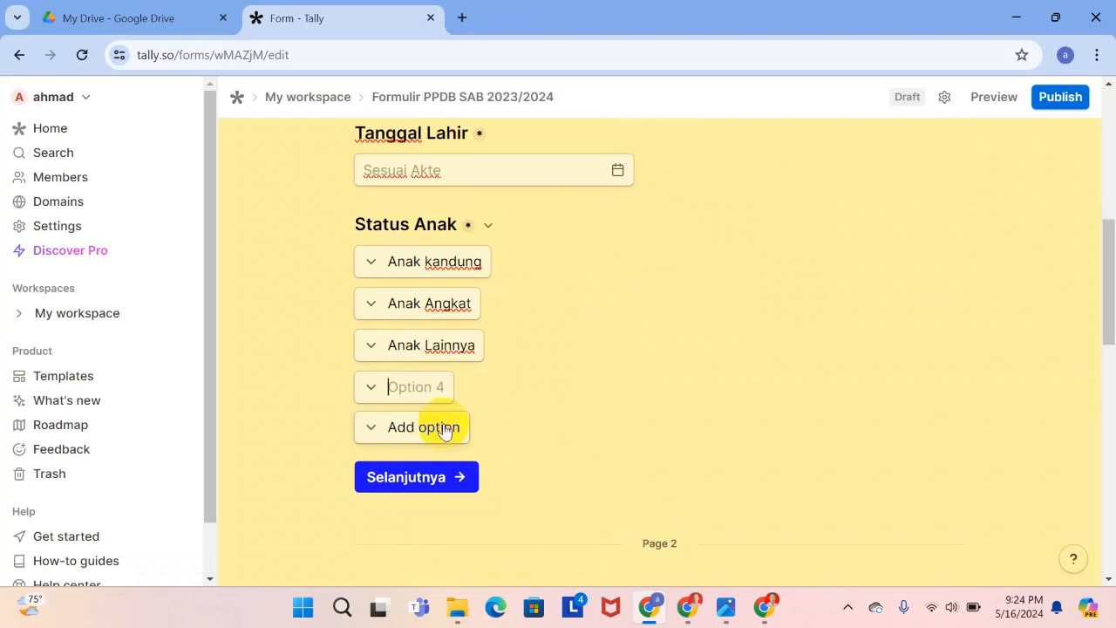
{"action": "left_click", "coordinate": [301, 386]}
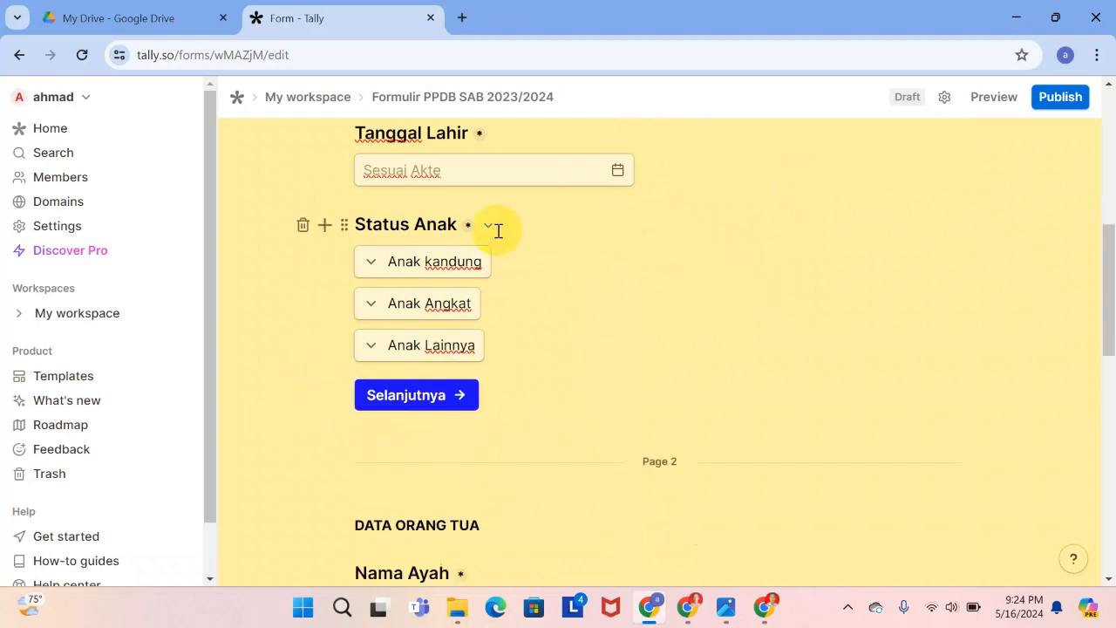
Insert a short answer field directly below the Status Anak options, leaving no blank fourth option, with the placeholder "Tulis statusa anak lainnya".
{"action": "mouse_move", "coordinate": [498, 361]}
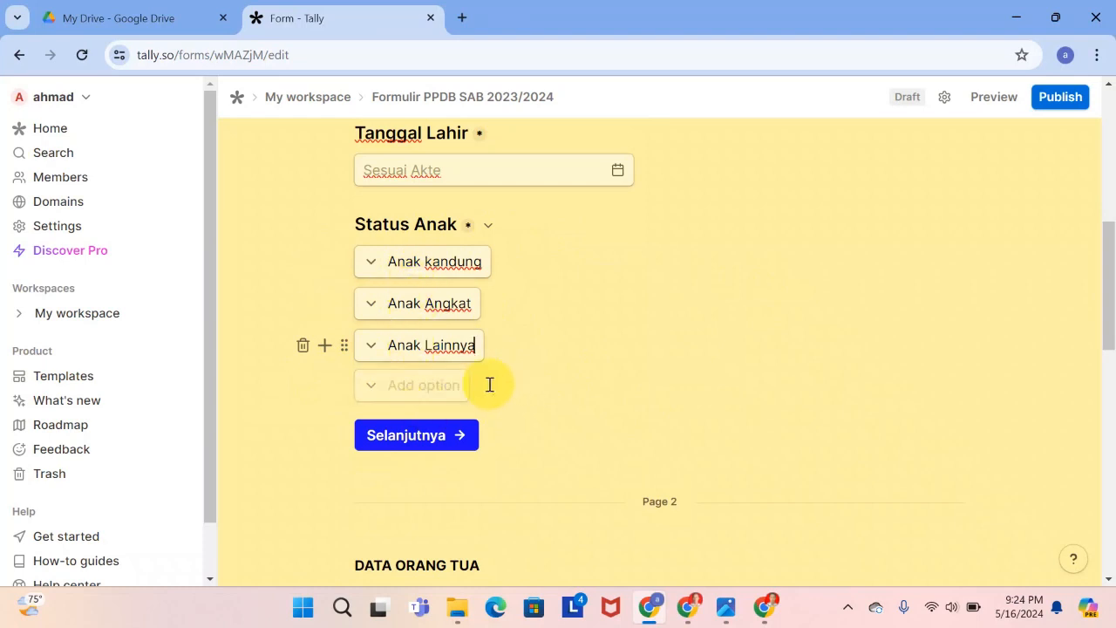
{"action": "left_click", "coordinate": [437, 385]}
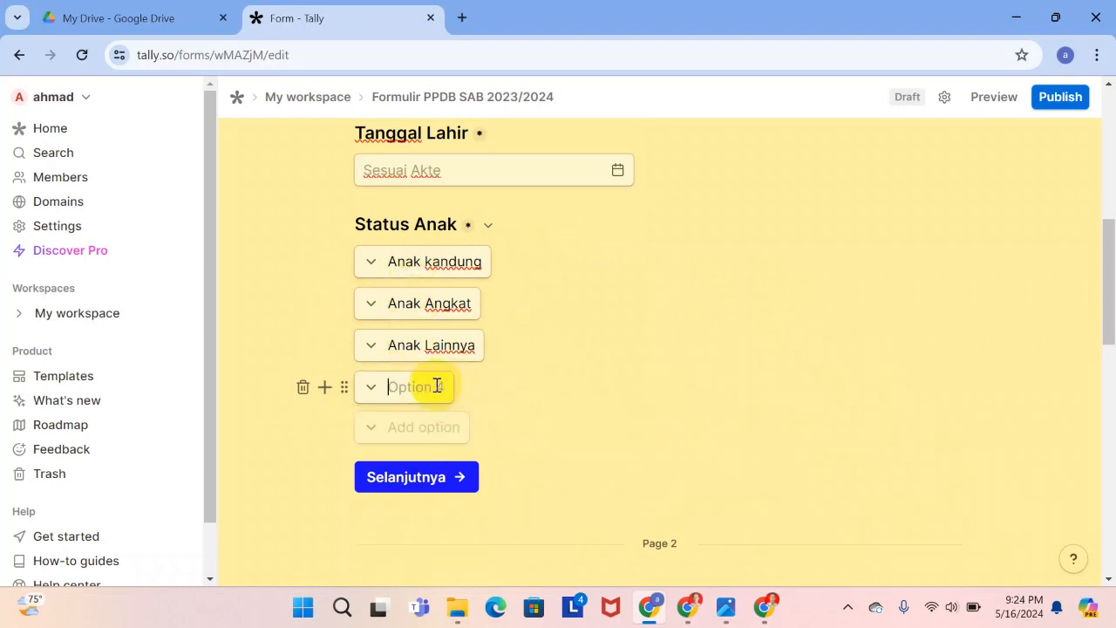
{"action": "left_click", "coordinate": [323, 388]}
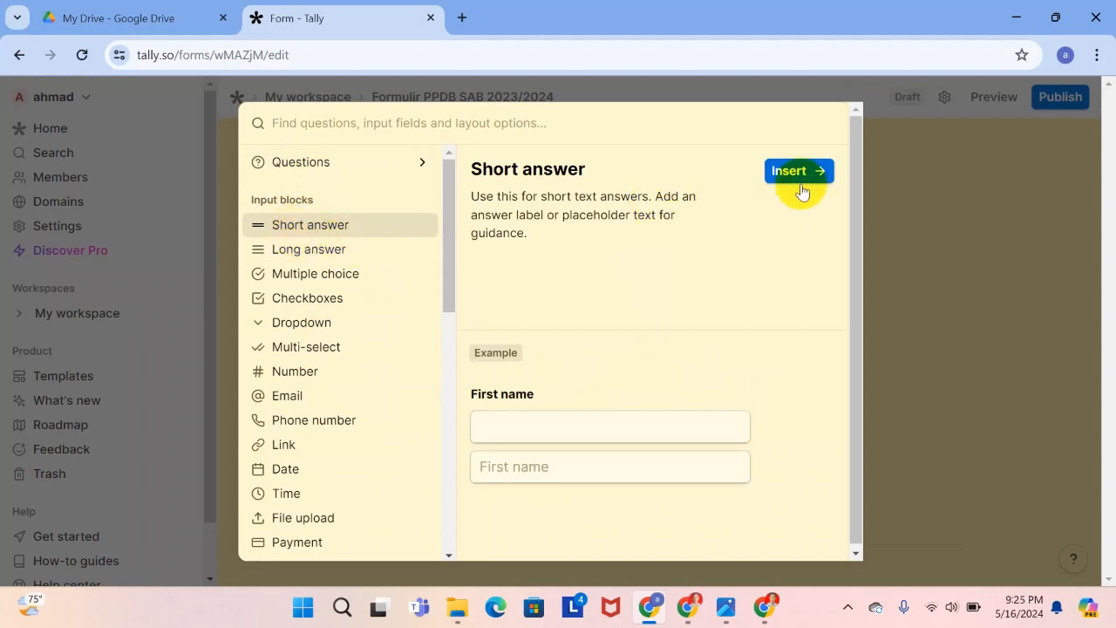
{"action": "left_click", "coordinate": [799, 178]}
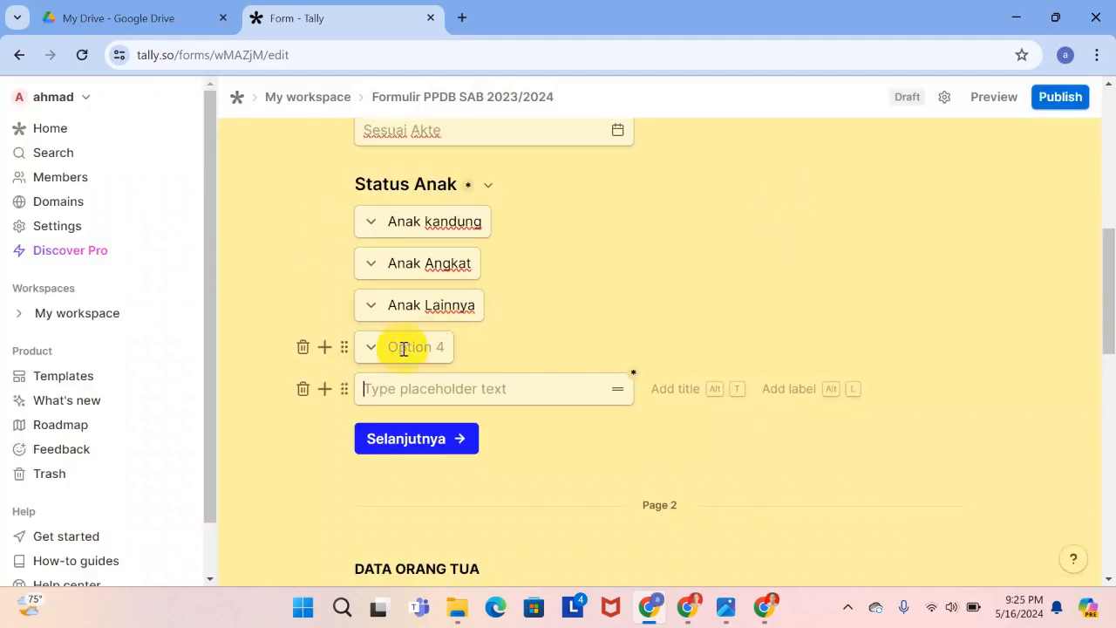
{"action": "left_click", "coordinate": [302, 346]}
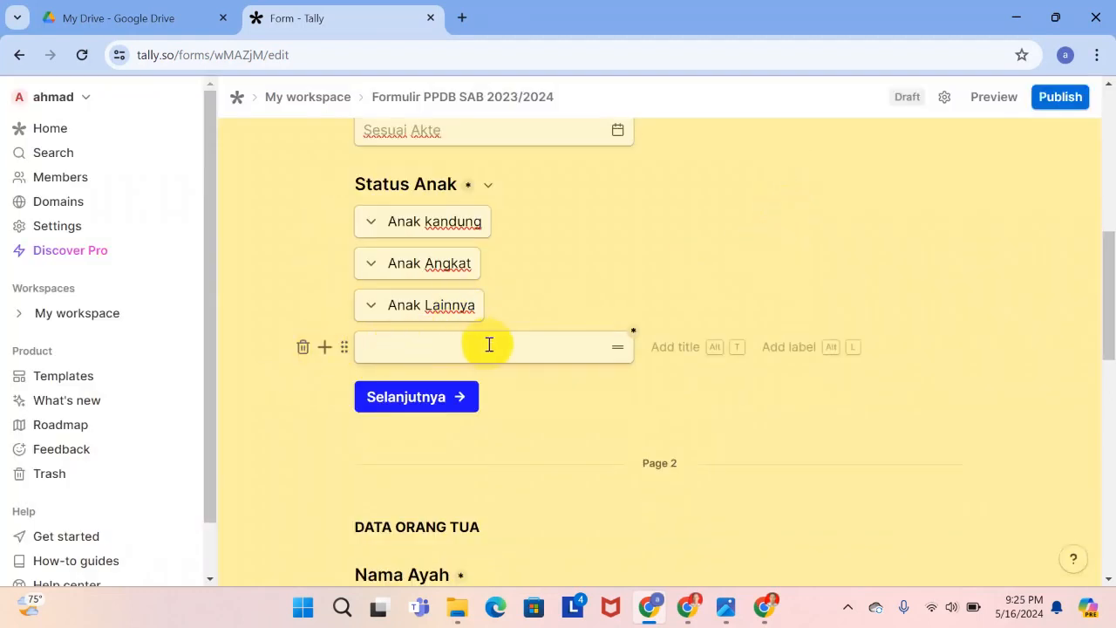
{"action": "left_click", "coordinate": [406, 342]}
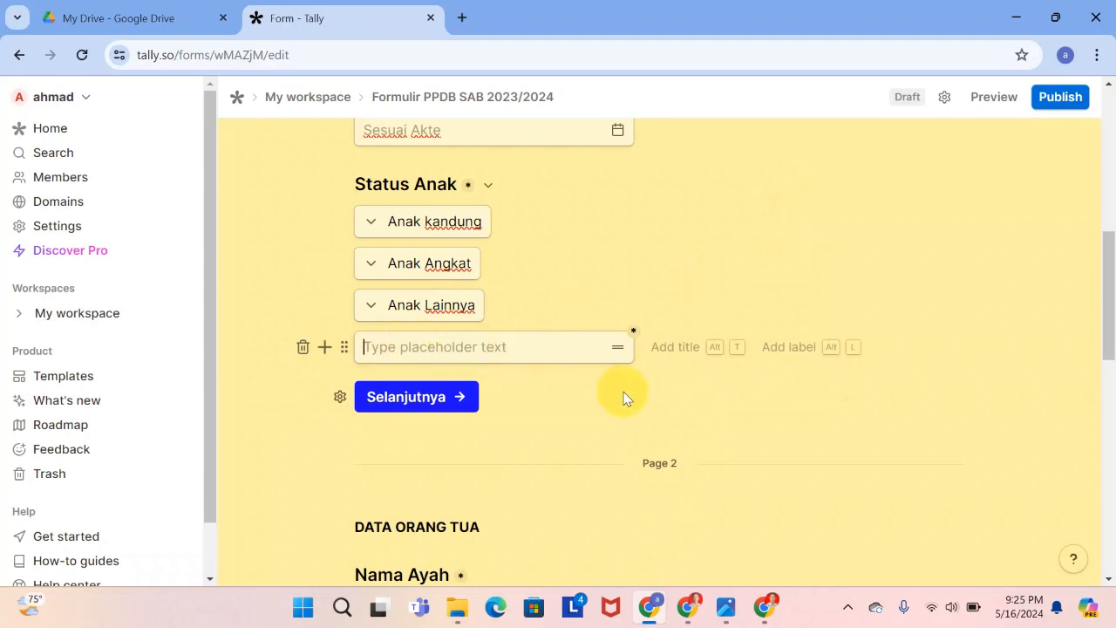
{"action": "type", "text": "Tulis statusa anak lainnya"}
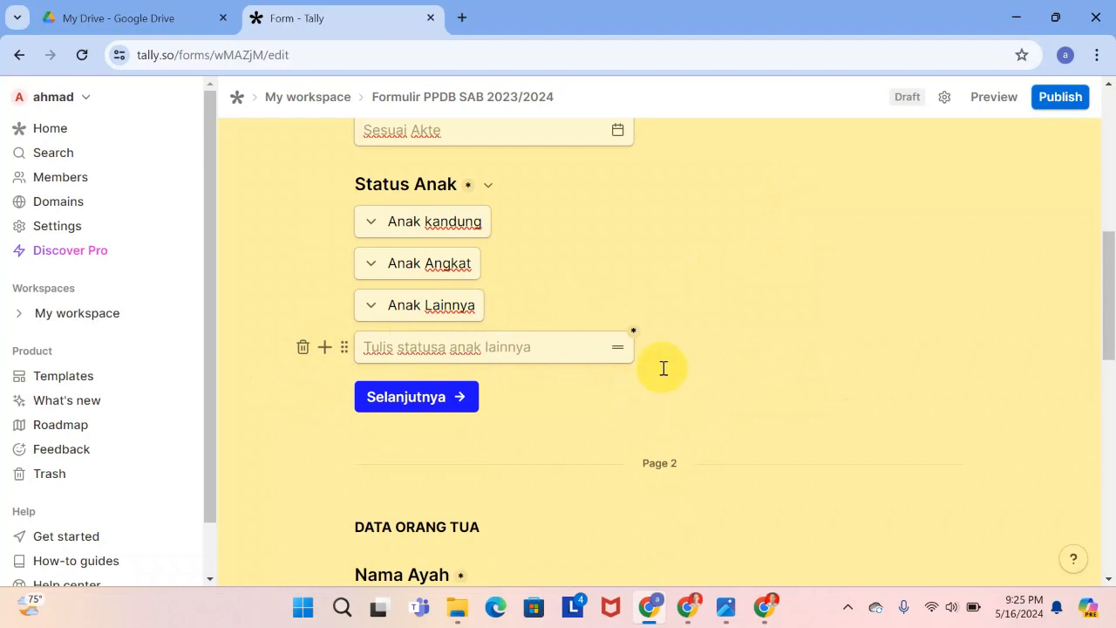
{"action": "left_click", "coordinate": [712, 327]}
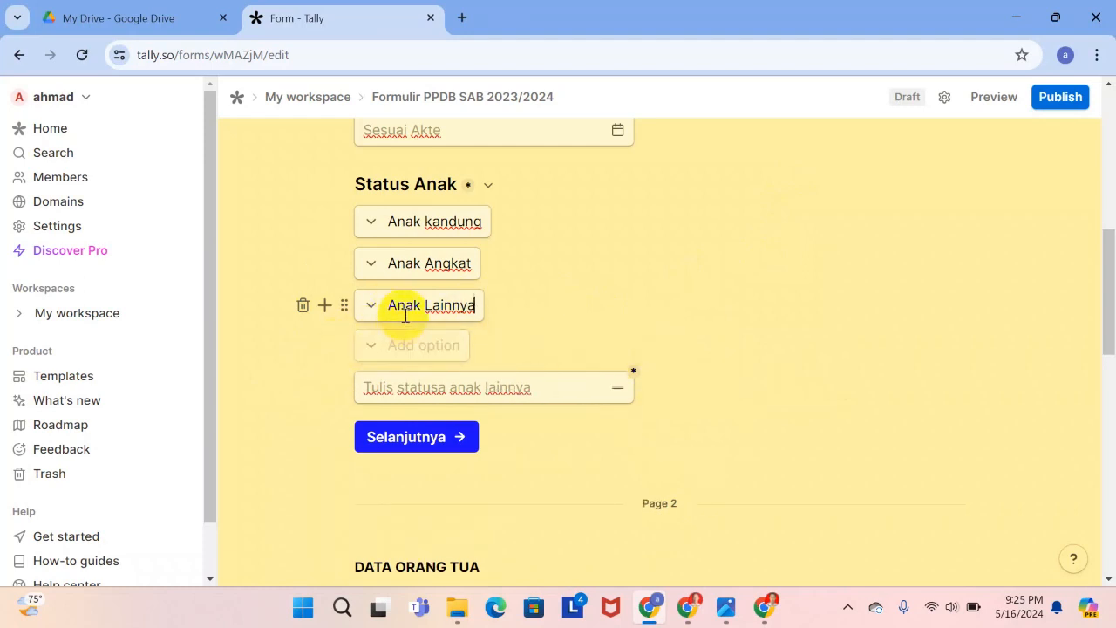
{"action": "left_click", "coordinate": [408, 344]}
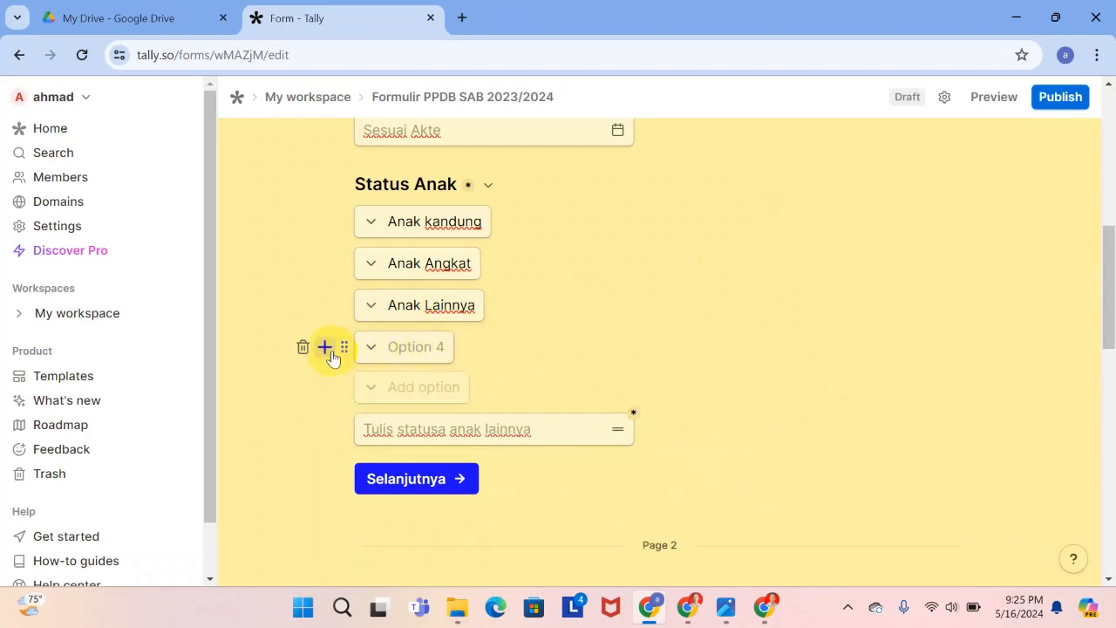
{"action": "left_click", "coordinate": [304, 349]}
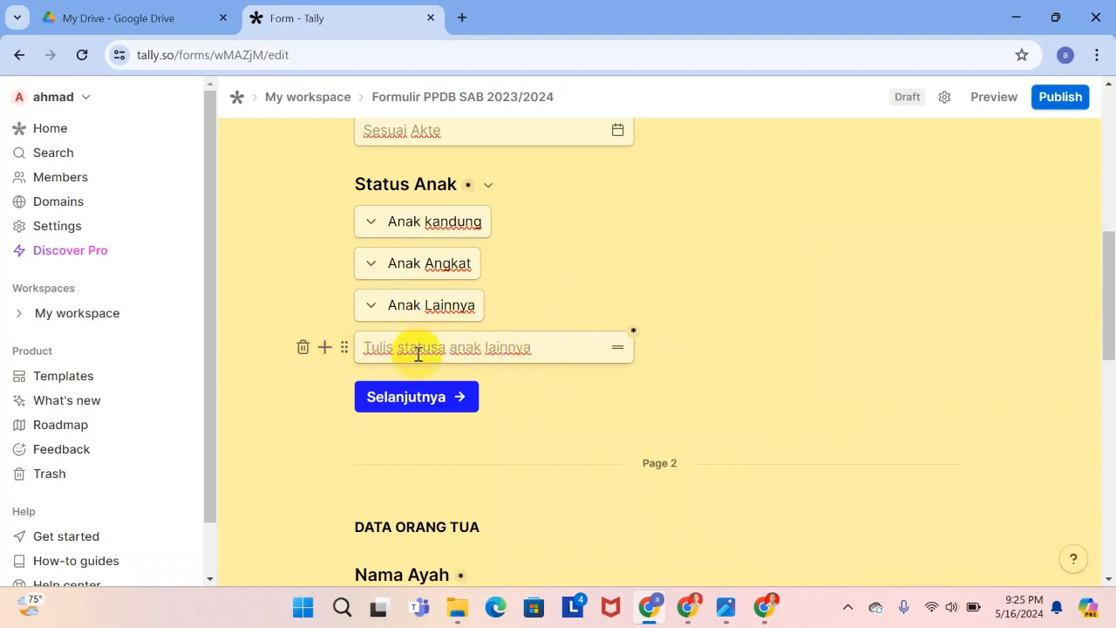
Hide the "Tulis statusa anak lainnya" short answer field by default.
{"action": "left_click", "coordinate": [346, 349]}
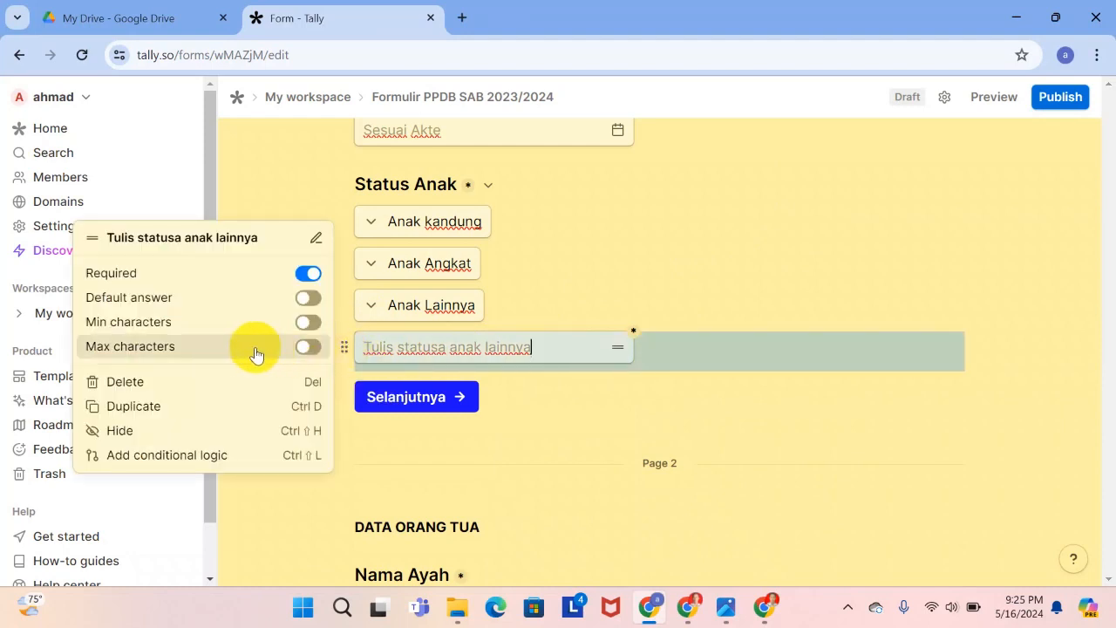
{"action": "left_click", "coordinate": [139, 436]}
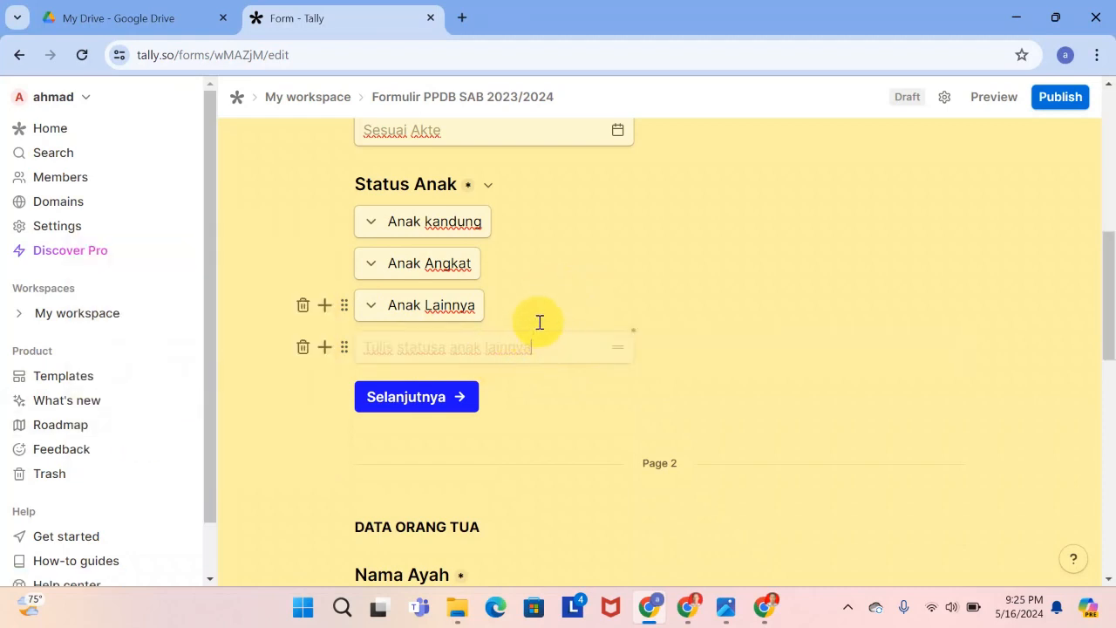
{"action": "left_click", "coordinate": [595, 347]}
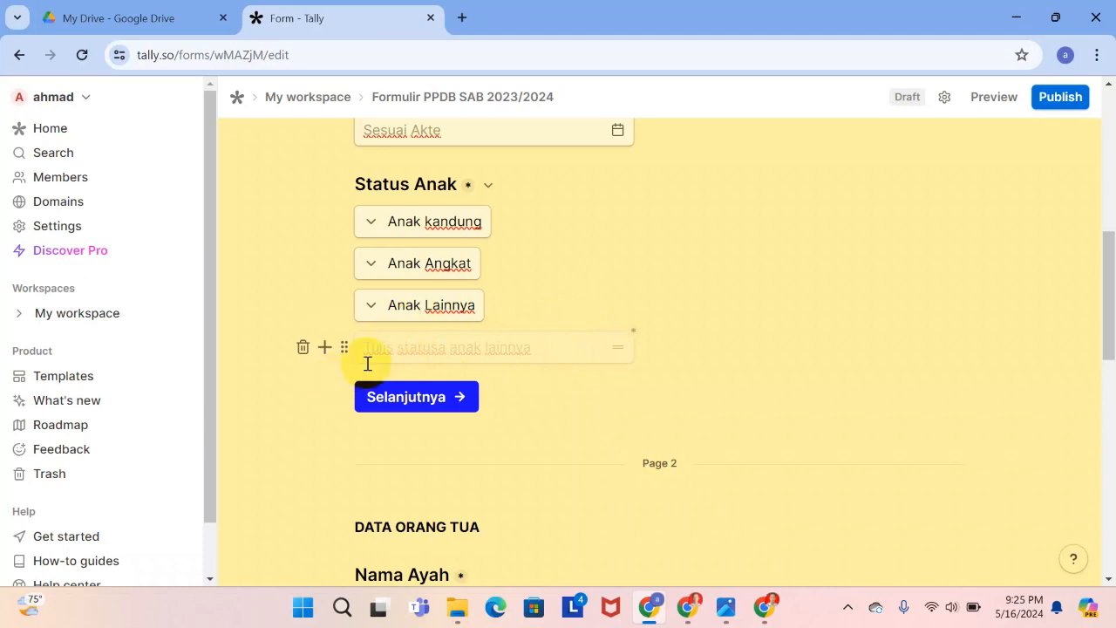
Insert a conditional logic block below the hidden "Tulis statusa anak lainnya" field.
{"action": "left_click", "coordinate": [323, 348]}
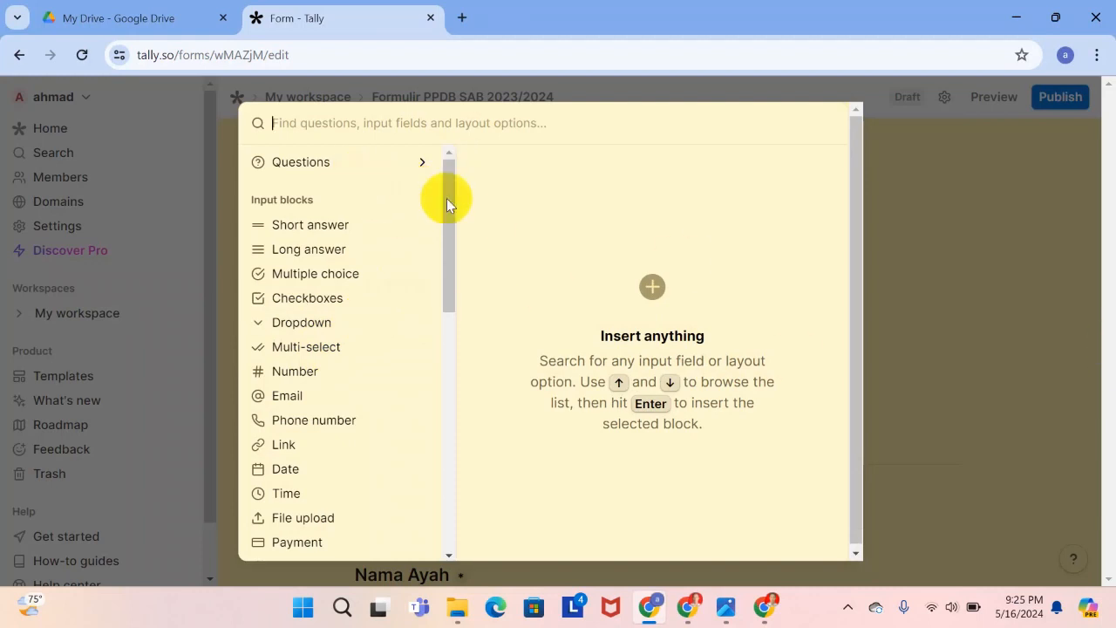
{"action": "left_click_drag", "start_coordinate": [447, 178], "coordinate": [439, 448]}
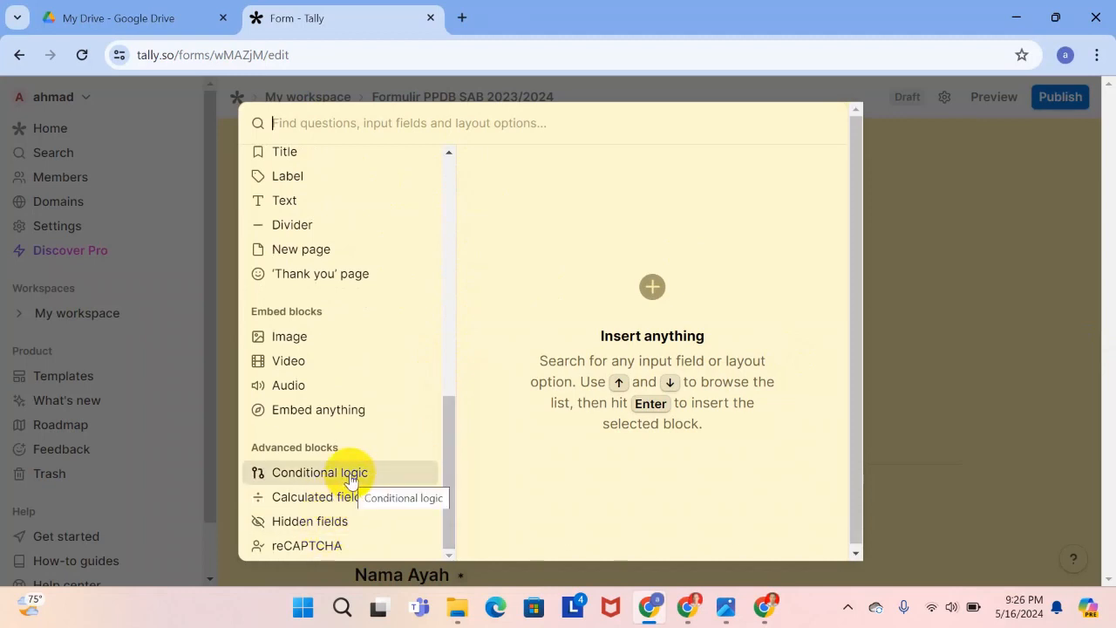
{"action": "mouse_move", "coordinate": [350, 477]}
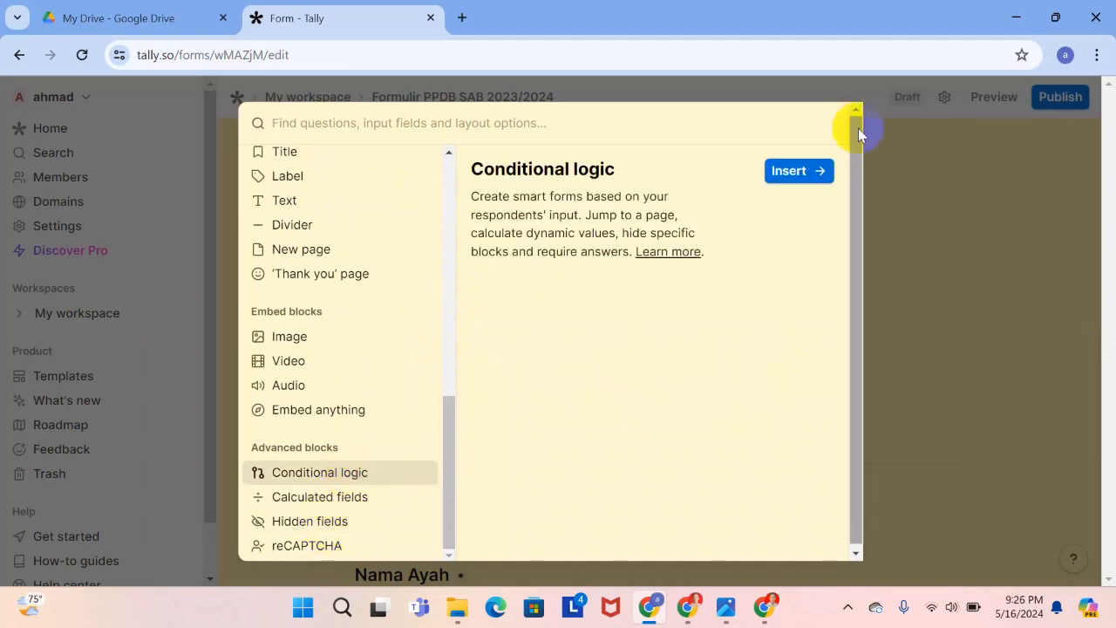
{"action": "left_click", "coordinate": [797, 170]}
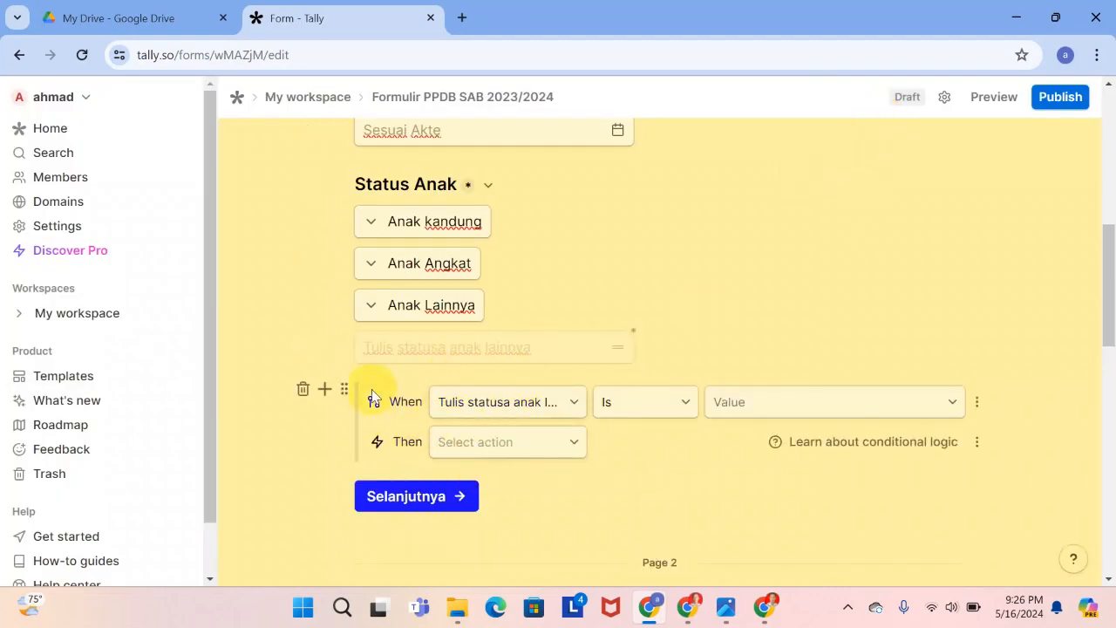
Set the logic condition to apply when Status Anak is Anak Lainnya.
{"action": "left_click", "coordinate": [574, 405]}
{"action": "scroll", "coordinate": [540, 288], "scroll_direction": "down", "scroll_amount": 1}
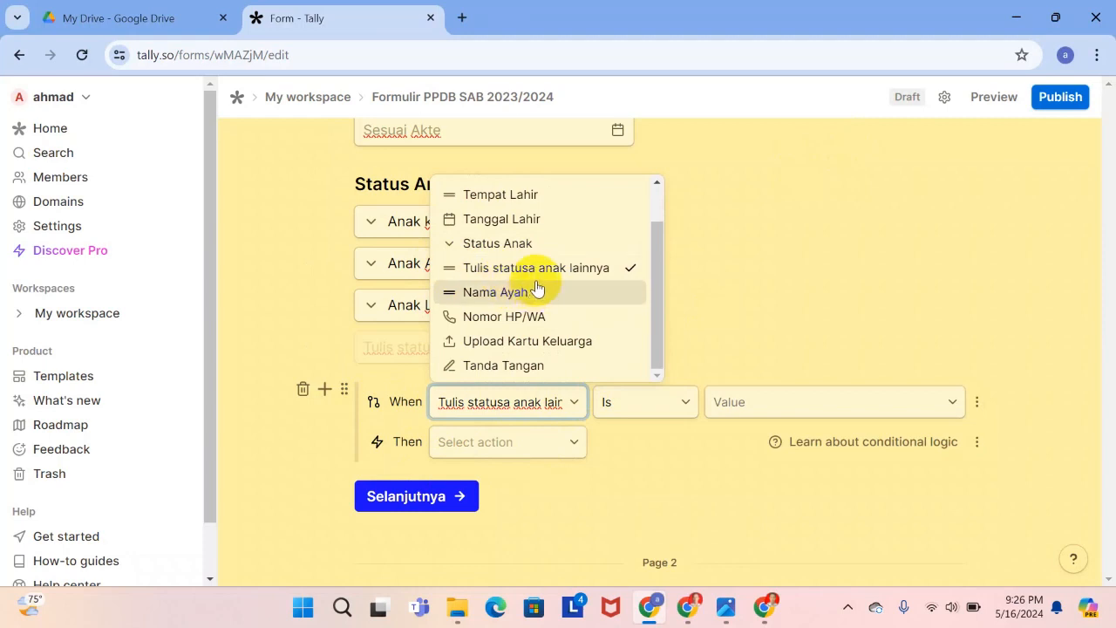
{"action": "scroll", "coordinate": [539, 288], "scroll_direction": "up", "scroll_amount": 2}
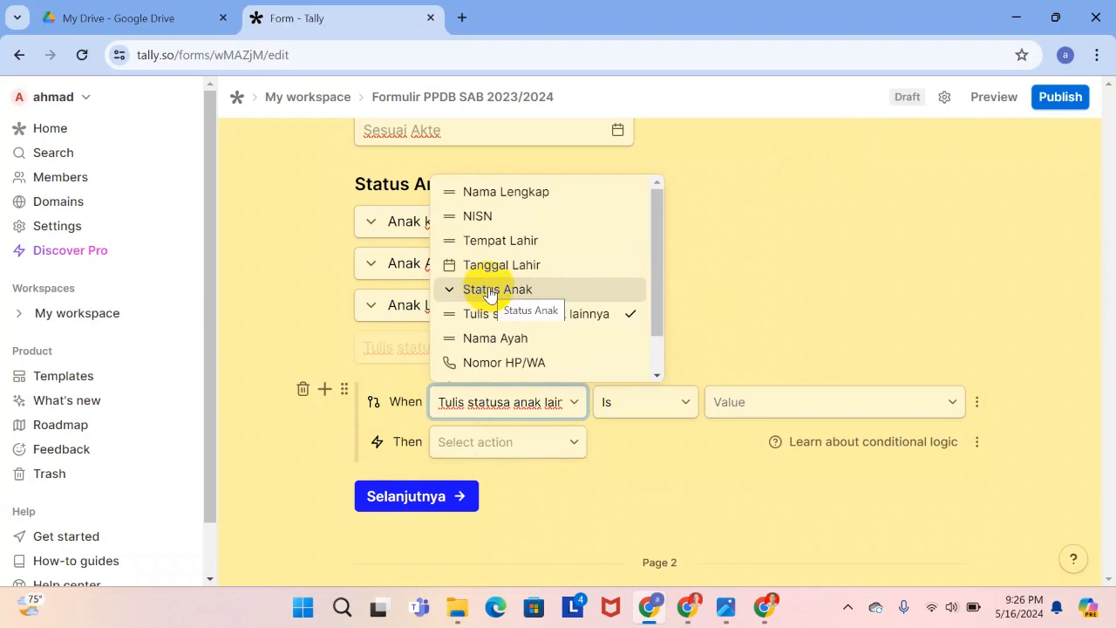
{"action": "left_click", "coordinate": [492, 290]}
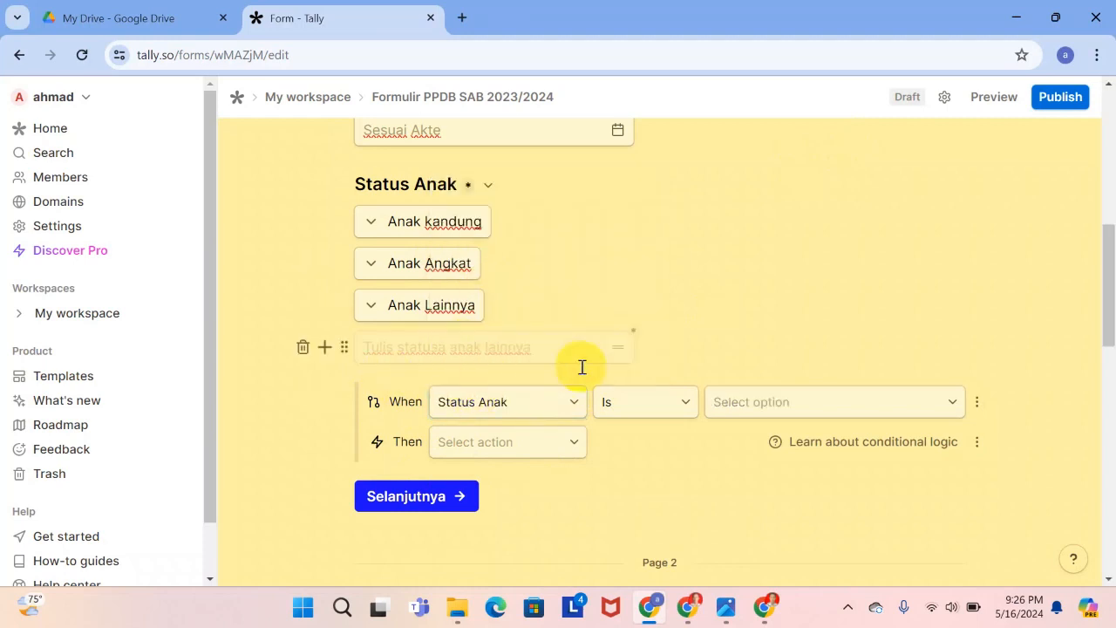
{"action": "left_click", "coordinate": [954, 404]}
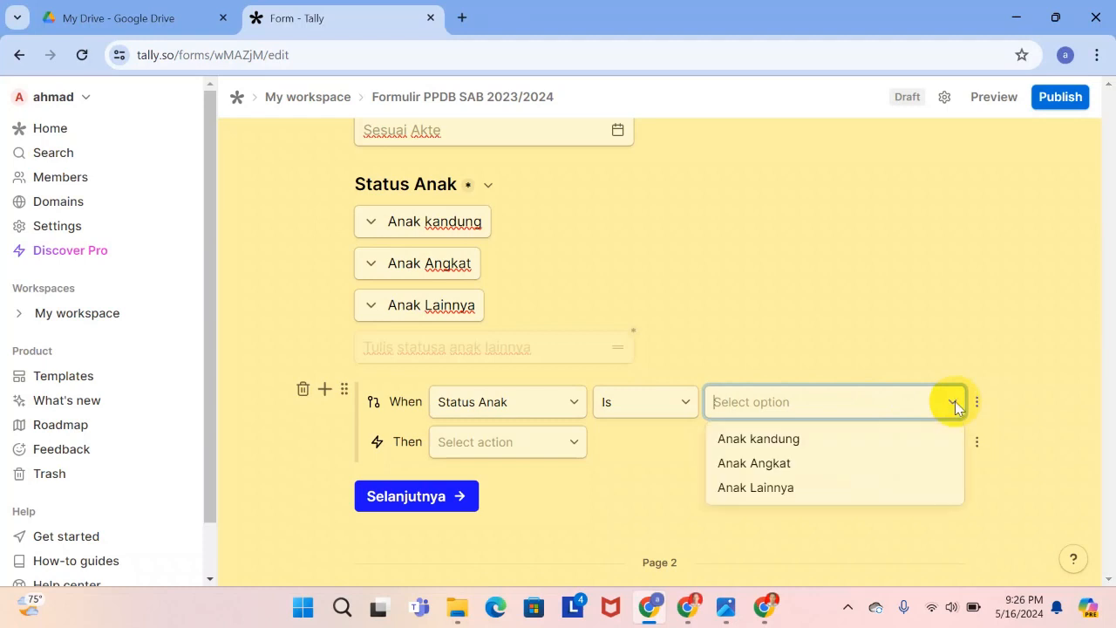
{"action": "left_click", "coordinate": [755, 491]}
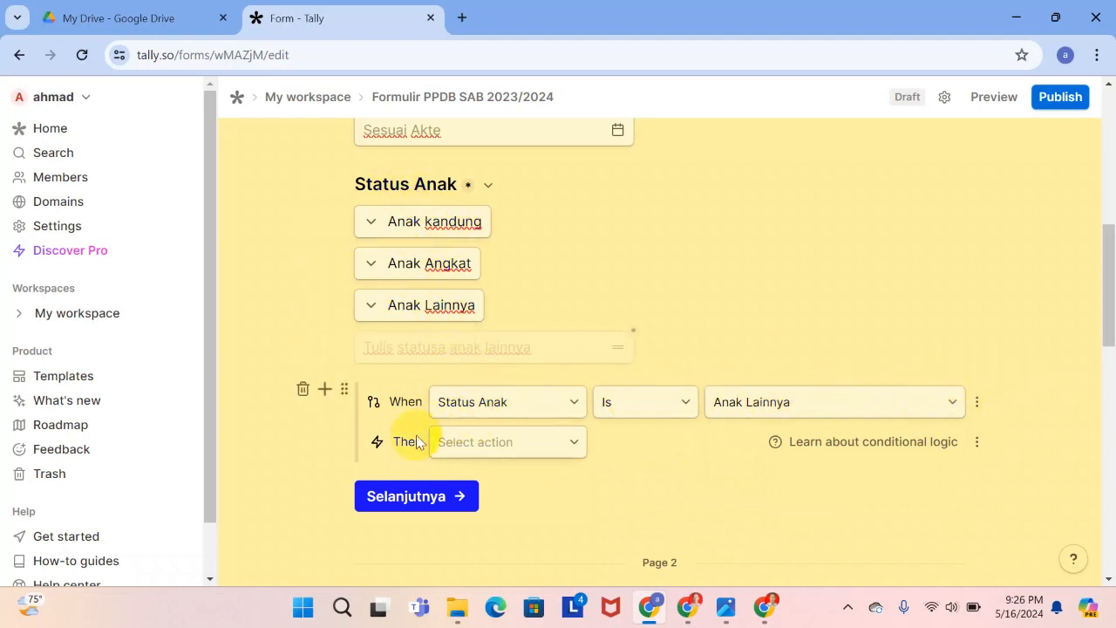
Set the logic action to Show blocks, with "Tulis statusa anak lainnya" as the block to show.
{"action": "left_click", "coordinate": [573, 441]}
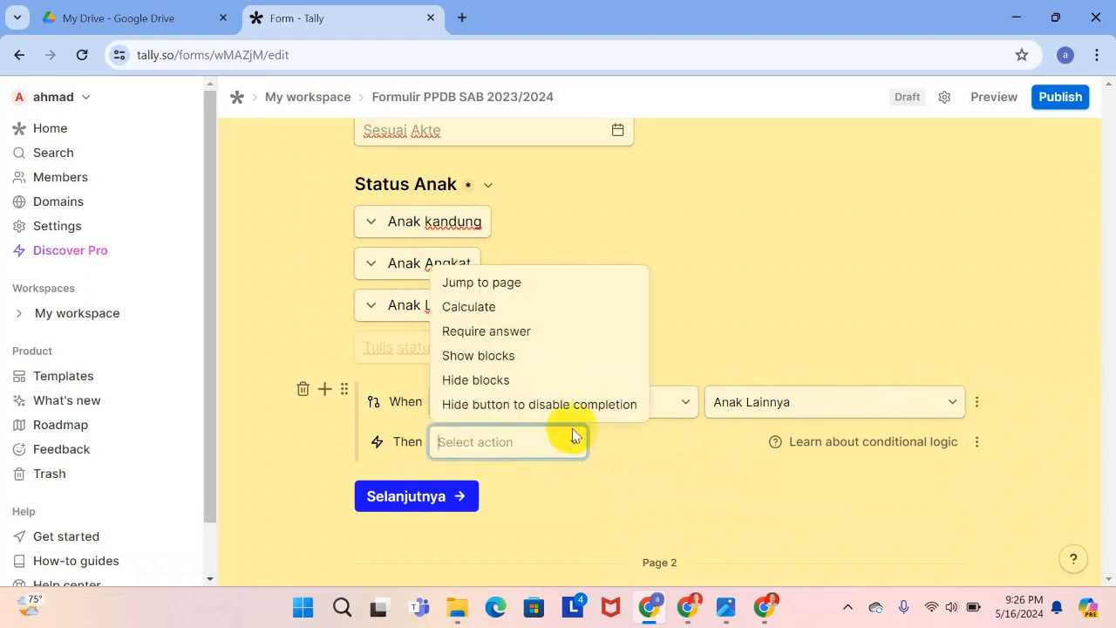
{"action": "left_click", "coordinate": [494, 355]}
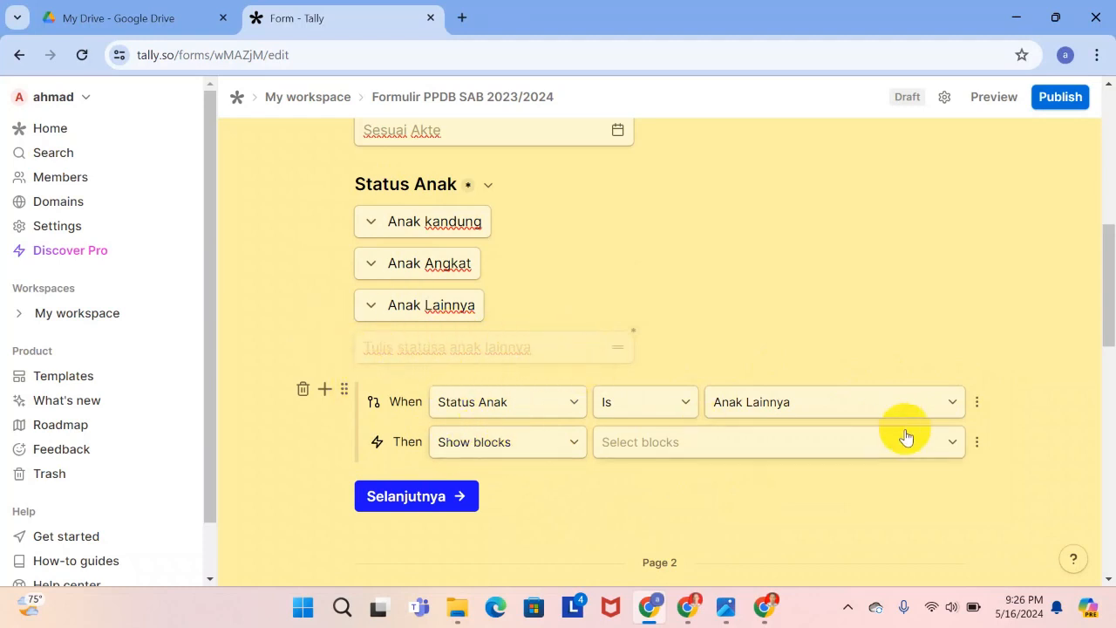
{"action": "left_click", "coordinate": [954, 447]}
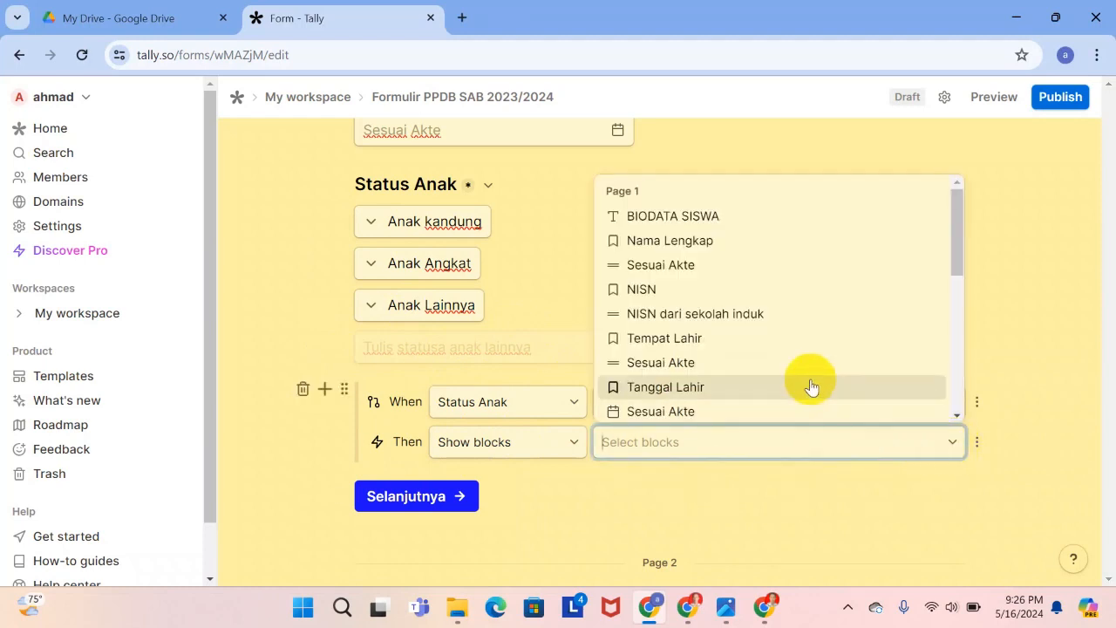
{"action": "scroll", "coordinate": [811, 387], "scroll_direction": "down", "scroll_amount": 2}
{"action": "scroll", "coordinate": [811, 387], "scroll_direction": "up", "scroll_amount": 2}
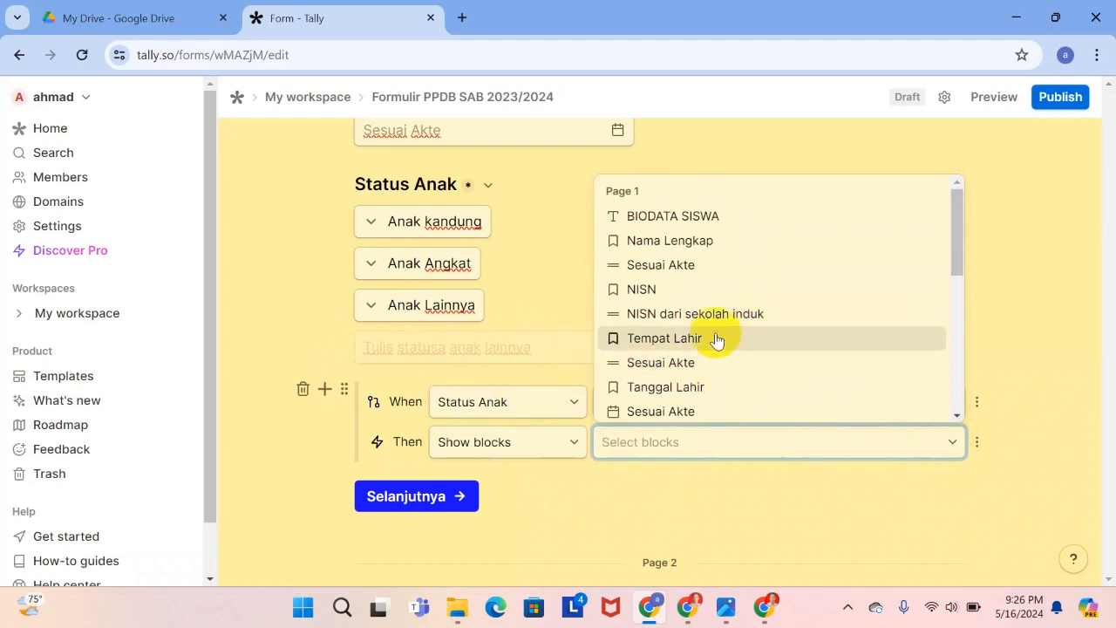
{"action": "scroll", "coordinate": [718, 340], "scroll_direction": "down", "scroll_amount": 3}
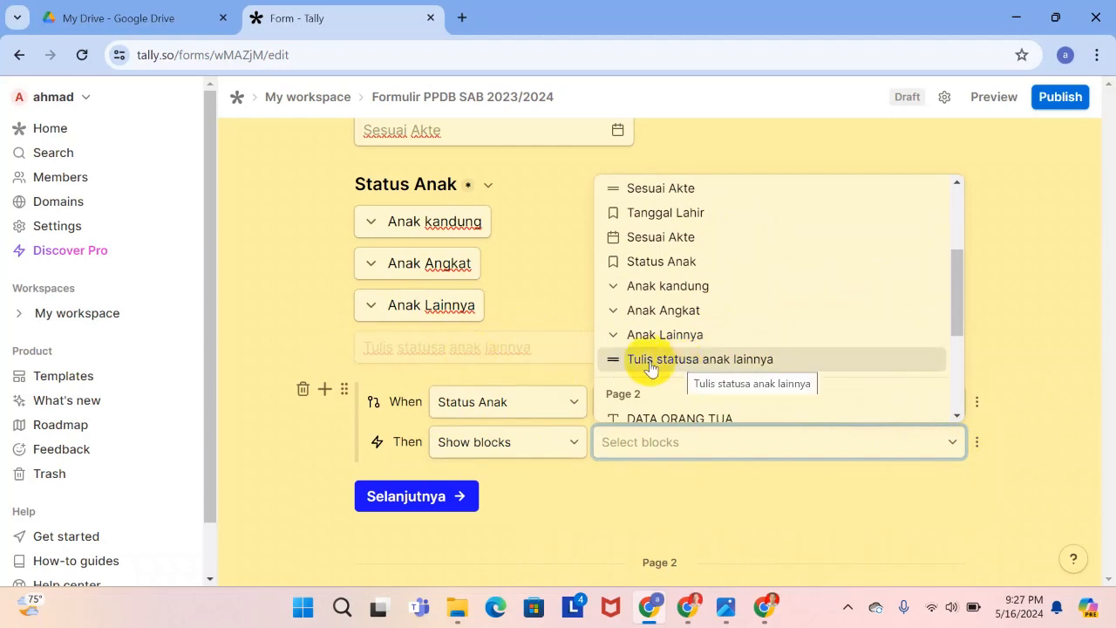
{"action": "left_click", "coordinate": [706, 371]}
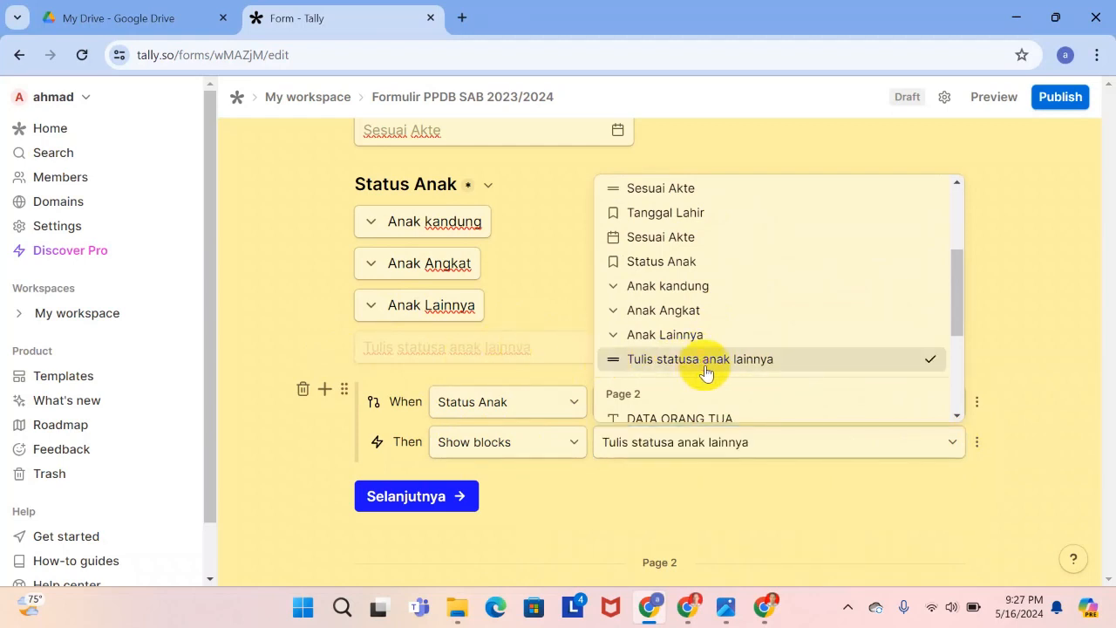
{"action": "left_click", "coordinate": [640, 477]}
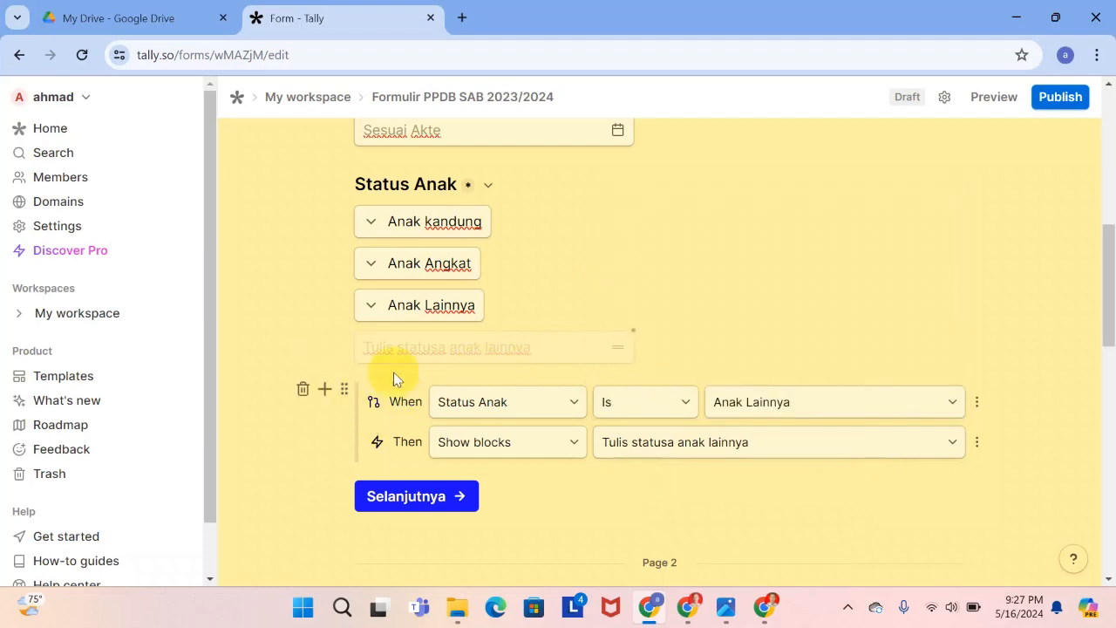
Preview the form and test the Status Anak dropdown with Anak kandung, Anak Angkat and Anak Lainnya in turn.
{"action": "left_click", "coordinate": [985, 97]}
{"action": "scroll", "coordinate": [598, 439], "scroll_direction": "down", "scroll_amount": 3}
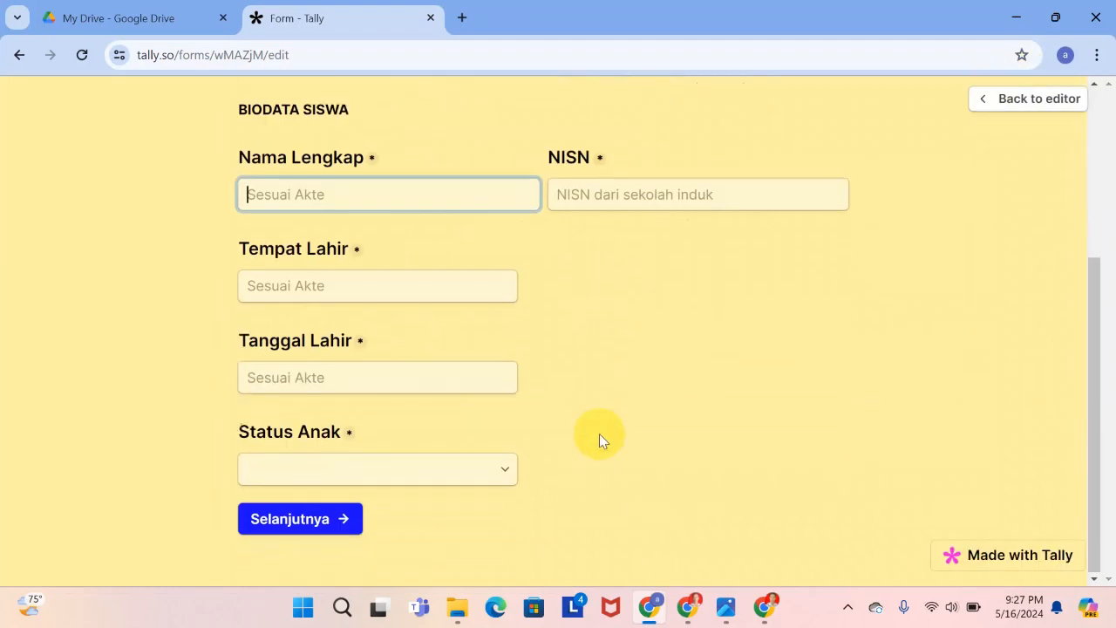
{"action": "left_click", "coordinate": [505, 470]}
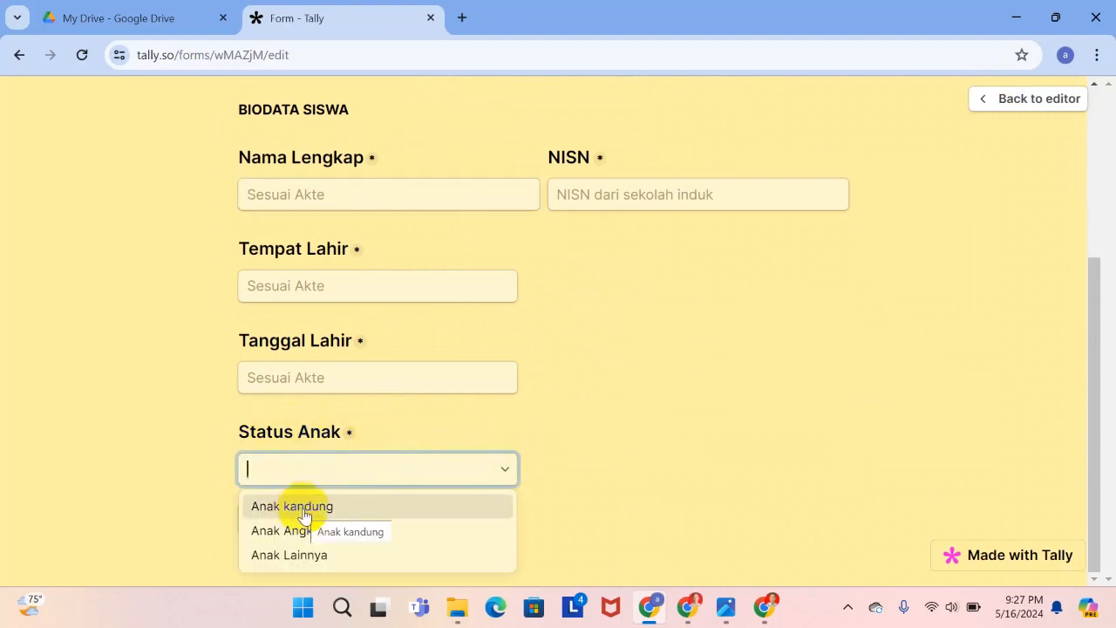
{"action": "left_click", "coordinate": [305, 514]}
{"action": "left_click", "coordinate": [512, 474]}
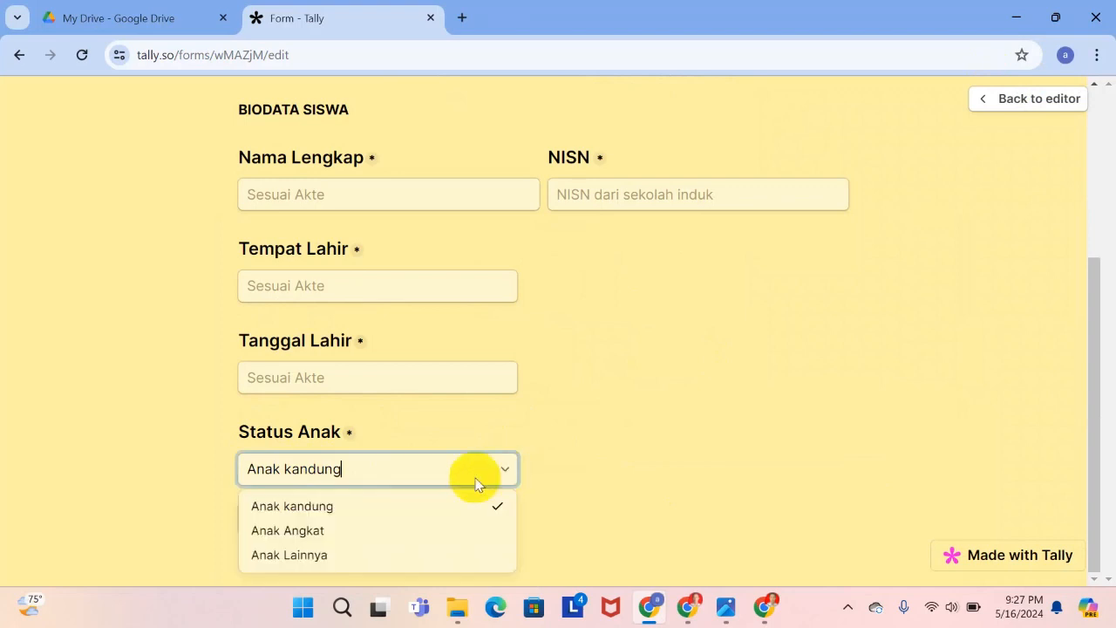
{"action": "left_click", "coordinate": [275, 530]}
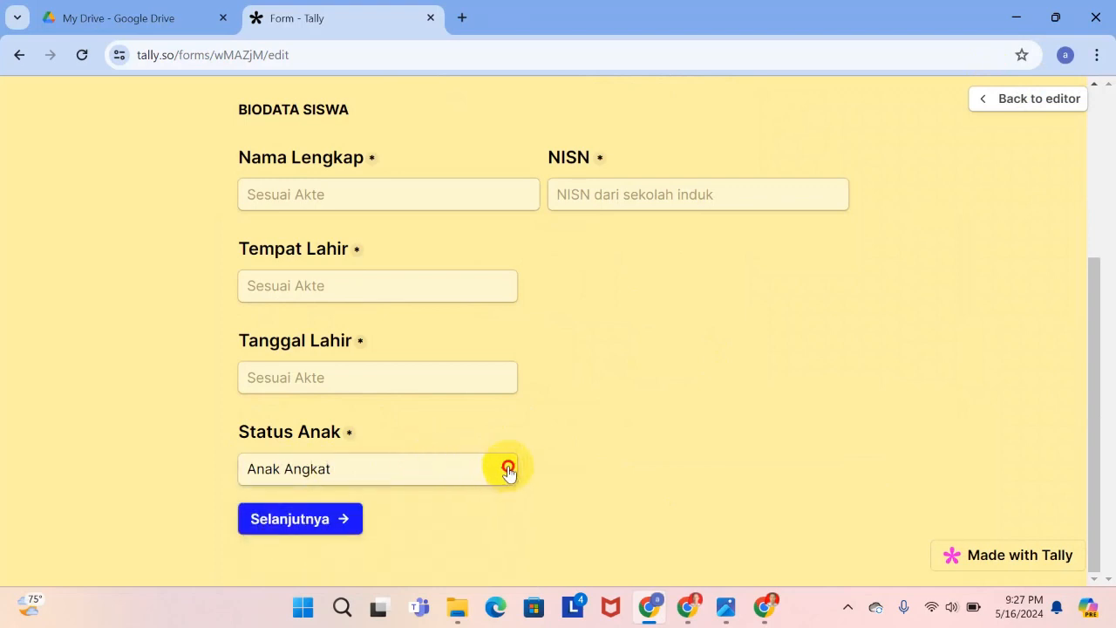
{"action": "left_click", "coordinate": [507, 468]}
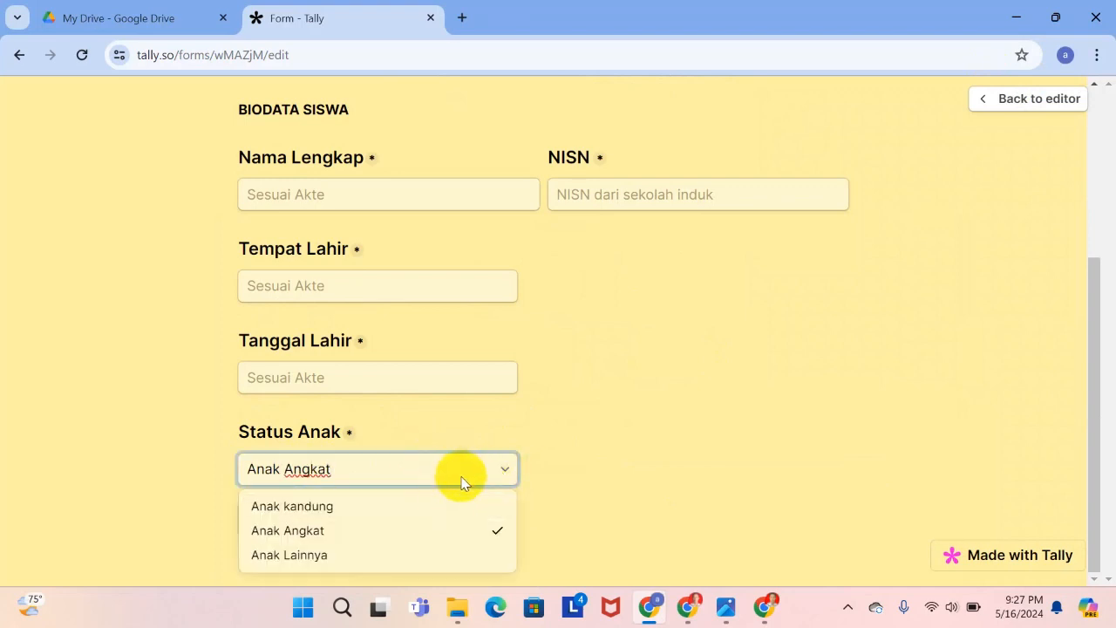
{"action": "left_click", "coordinate": [313, 558]}
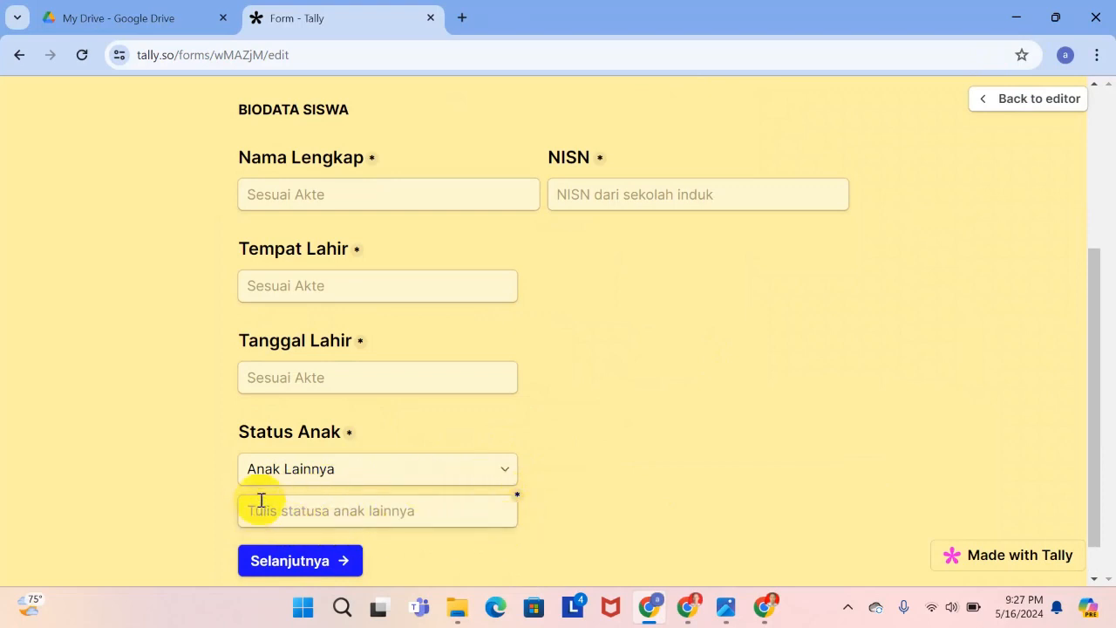
Return to the form editor and add an empty block below the reCAPTCHA at the end of page 2.
{"action": "left_click", "coordinate": [1009, 99]}
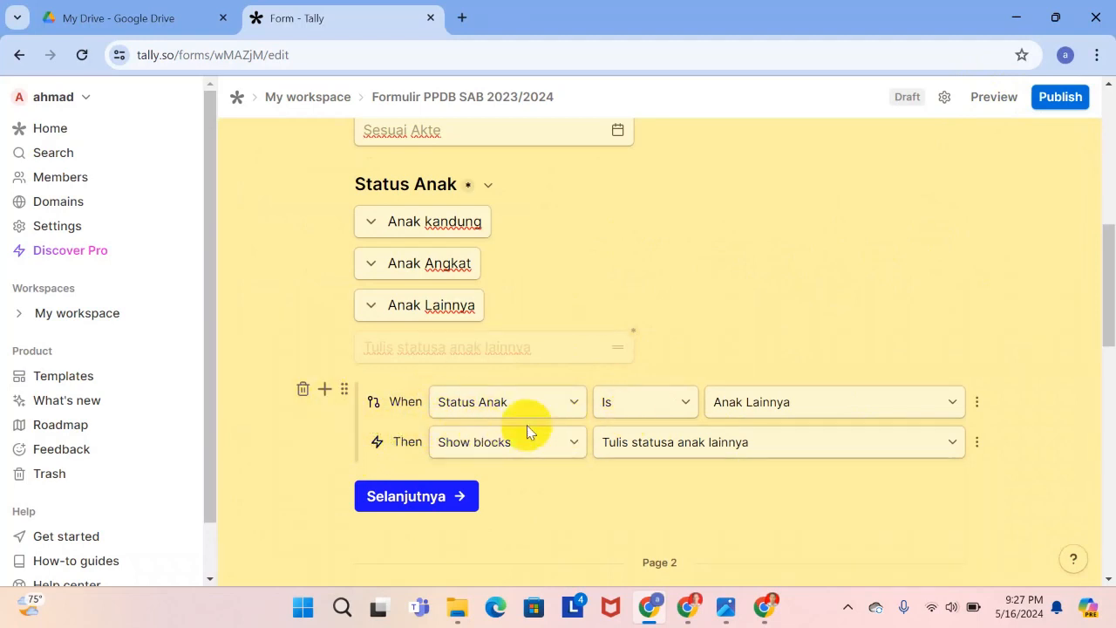
{"action": "scroll", "coordinate": [641, 394], "scroll_direction": "down", "scroll_amount": 15}
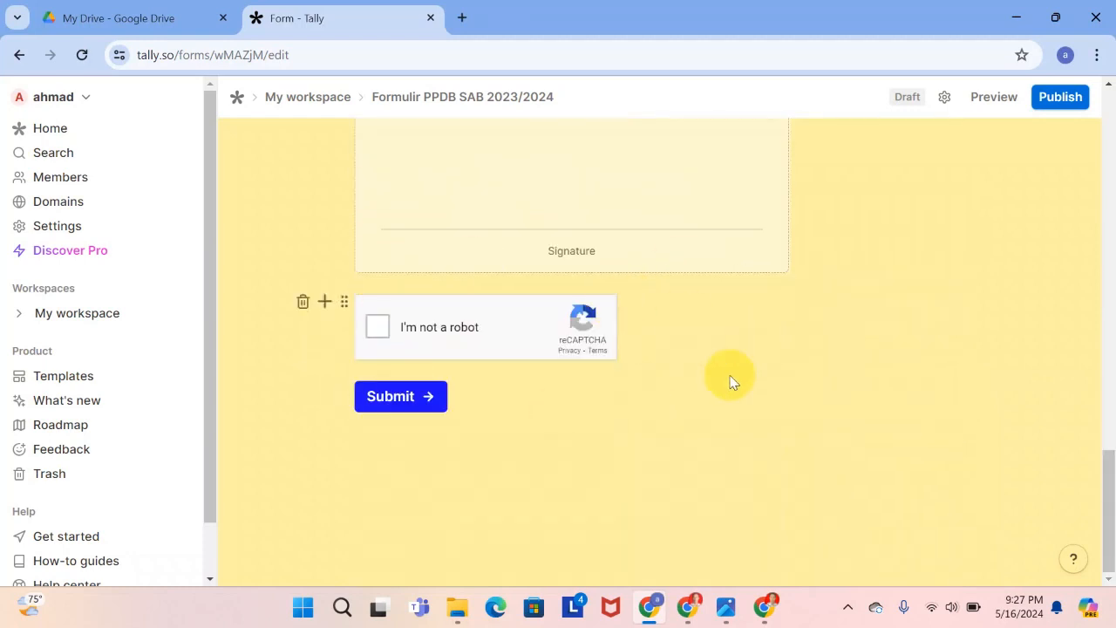
{"action": "scroll", "coordinate": [558, 416], "scroll_direction": "up", "scroll_amount": 2}
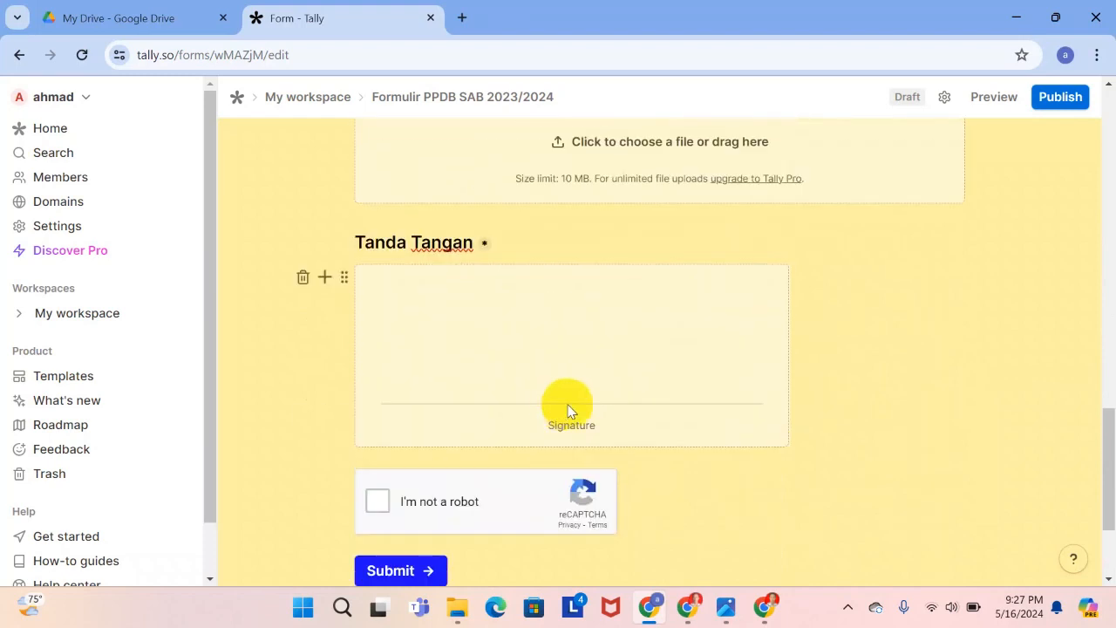
{"action": "scroll", "coordinate": [631, 568], "scroll_direction": "down", "scroll_amount": 1}
{"action": "left_click", "coordinate": [539, 481]}
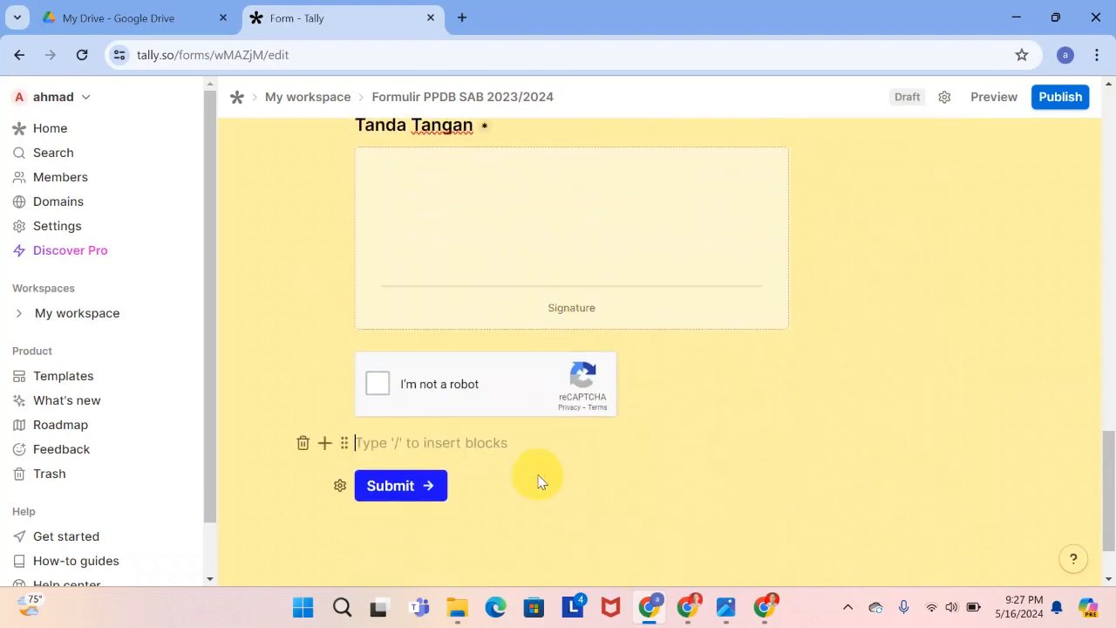
{"action": "scroll", "coordinate": [793, 346], "scroll_direction": "up", "scroll_amount": 2}
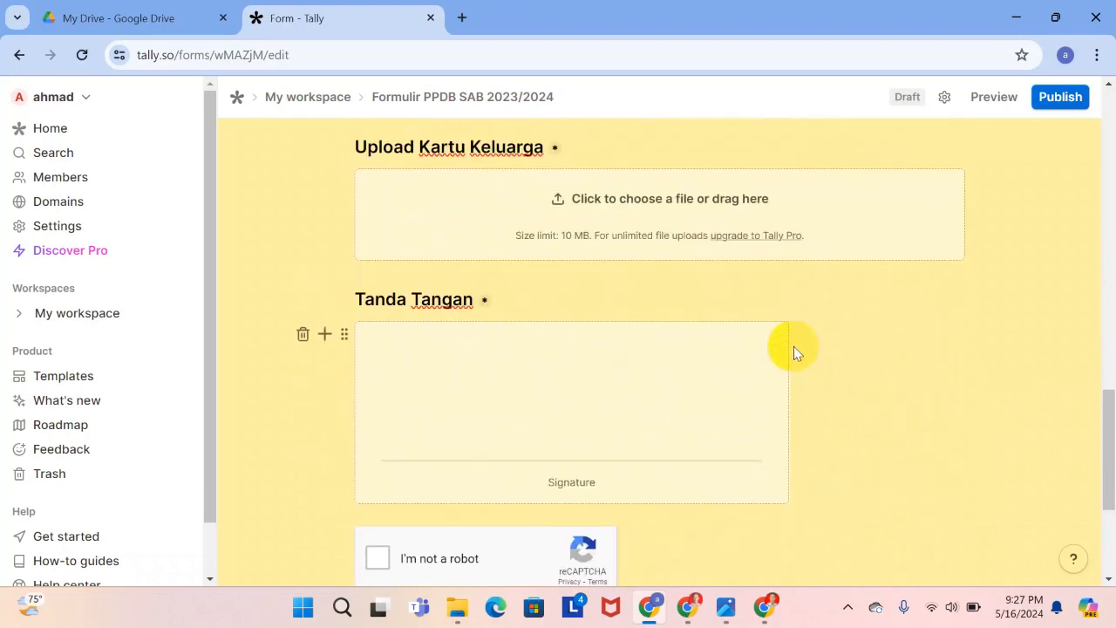
{"action": "scroll", "coordinate": [765, 375], "scroll_direction": "up", "scroll_amount": 2}
{"action": "scroll", "coordinate": [545, 487], "scroll_direction": "down", "scroll_amount": 4}
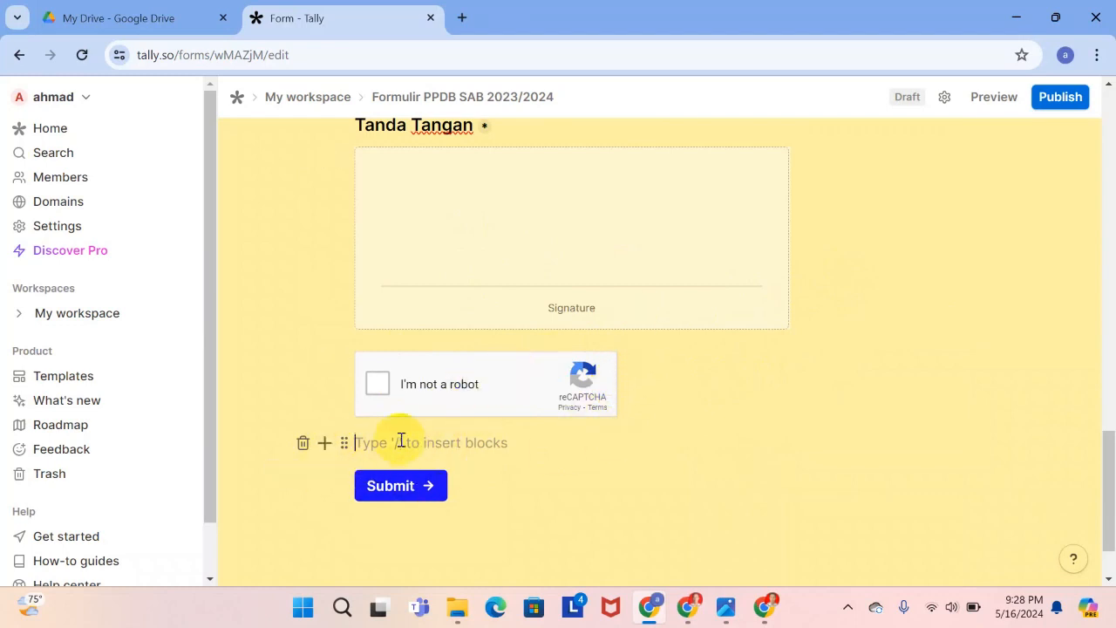
Insert a New page block after the reCAPTCHA.
{"action": "left_click", "coordinate": [326, 444]}
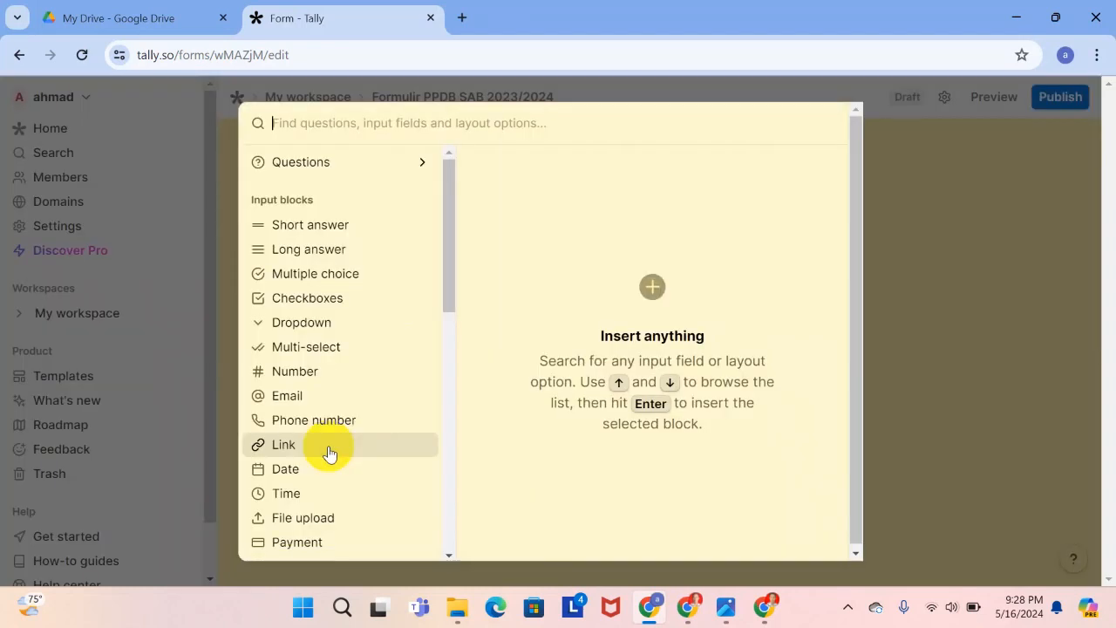
{"action": "scroll", "coordinate": [335, 360], "scroll_direction": "down", "scroll_amount": 2}
{"action": "scroll", "coordinate": [333, 358], "scroll_direction": "down", "scroll_amount": 4}
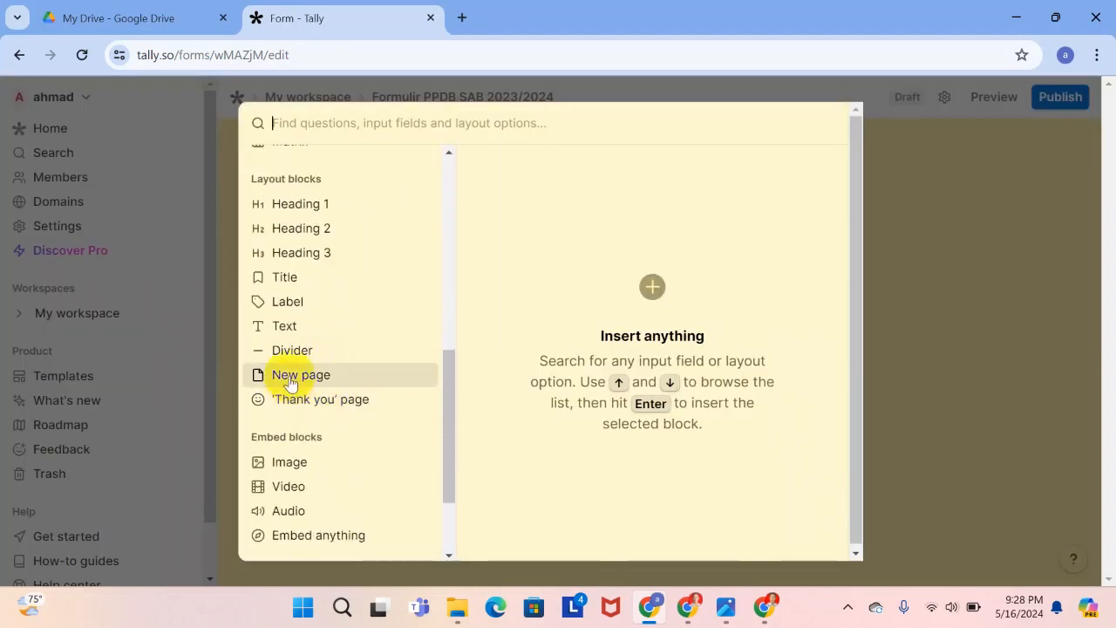
{"action": "scroll", "coordinate": [331, 375], "scroll_direction": "up", "scroll_amount": 1}
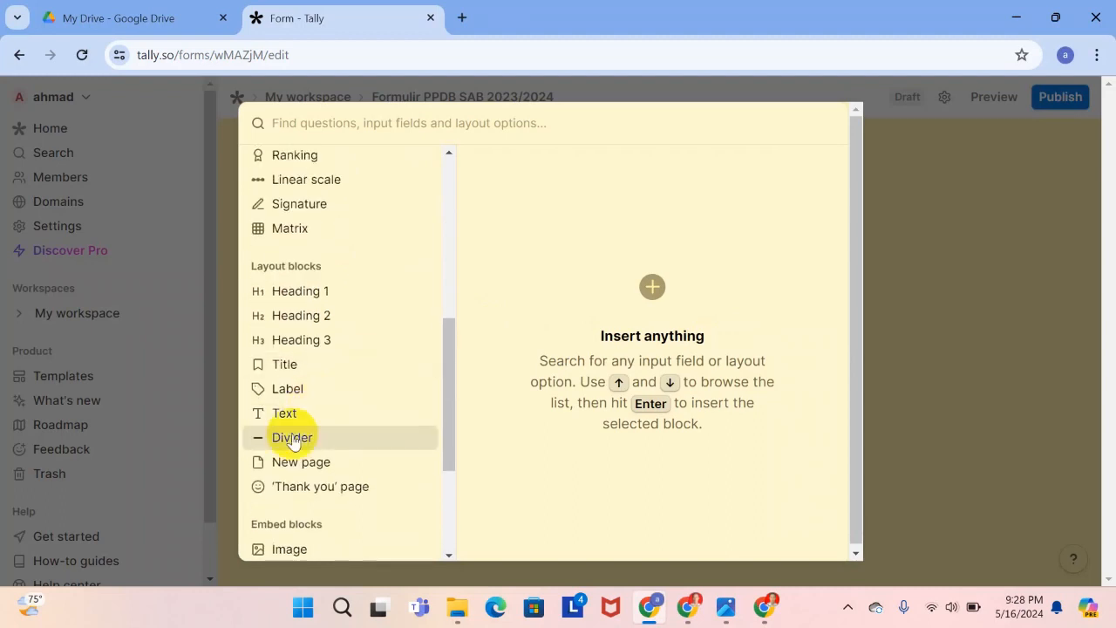
{"action": "left_click", "coordinate": [283, 462]}
{"action": "left_click", "coordinate": [779, 171]}
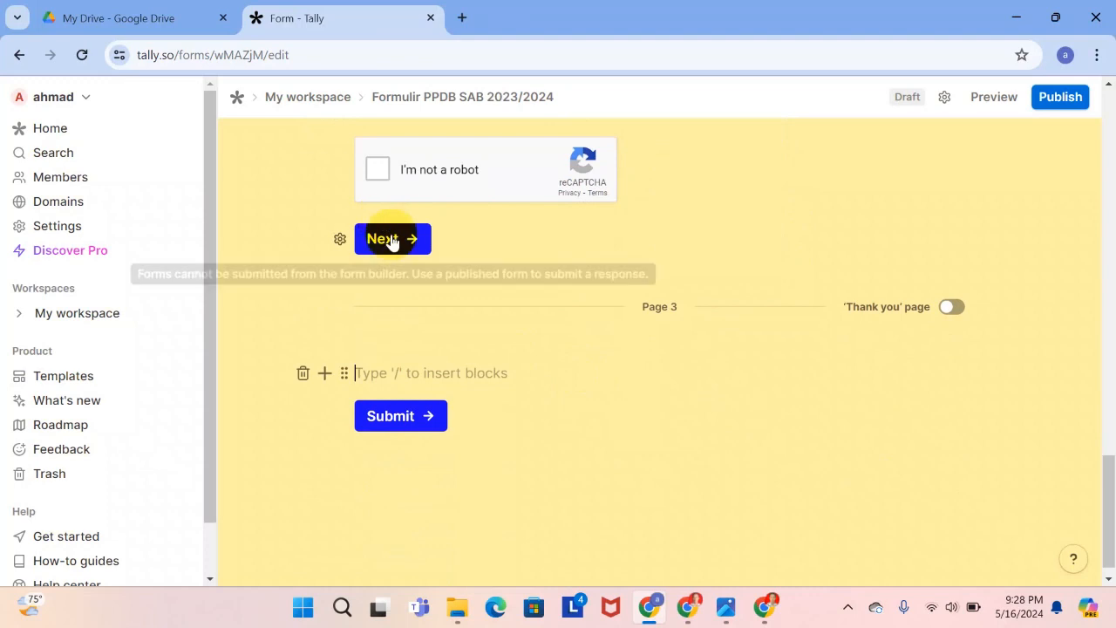
Set the label of the button below the reCAPTCHA to "Selanjutnya".
{"action": "left_click", "coordinate": [391, 240]}
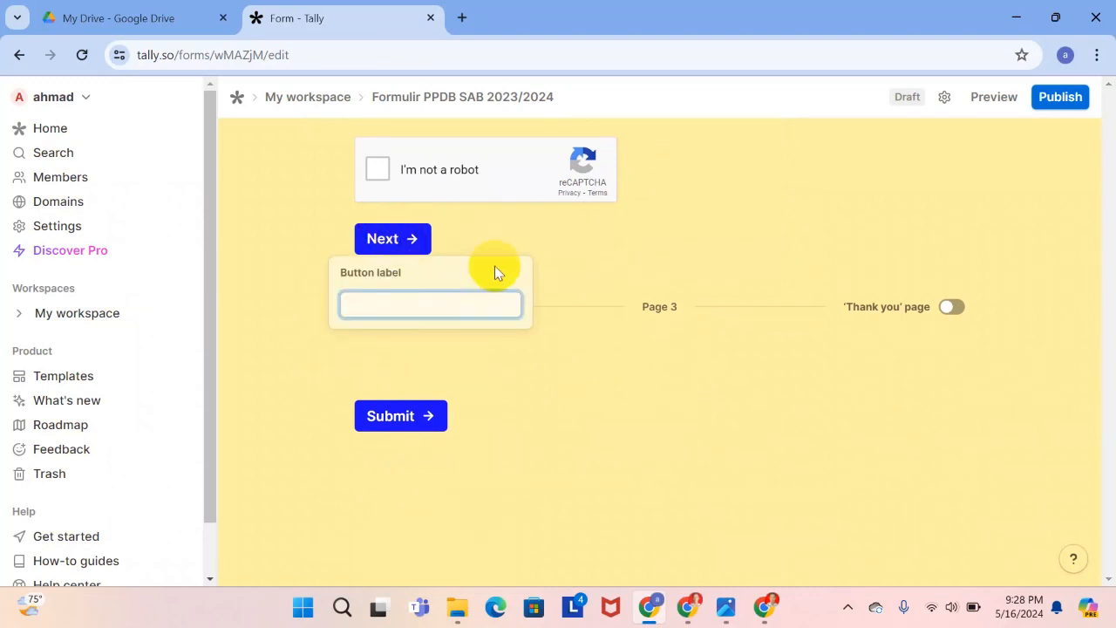
{"action": "type", "text": "Selanjutnya"}
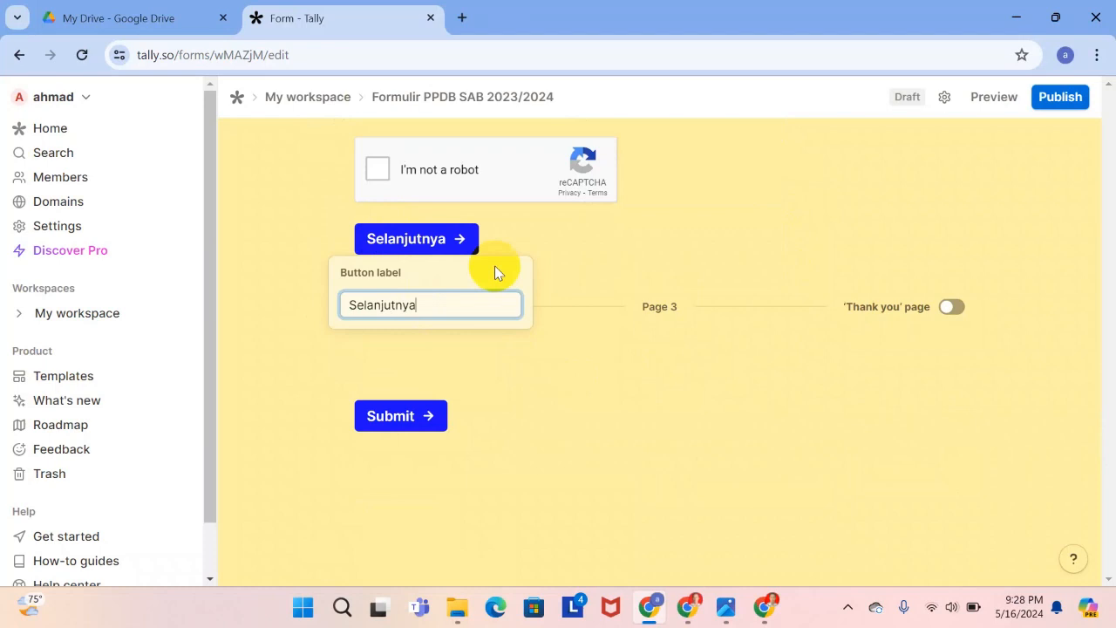
{"action": "left_click", "coordinate": [493, 381]}
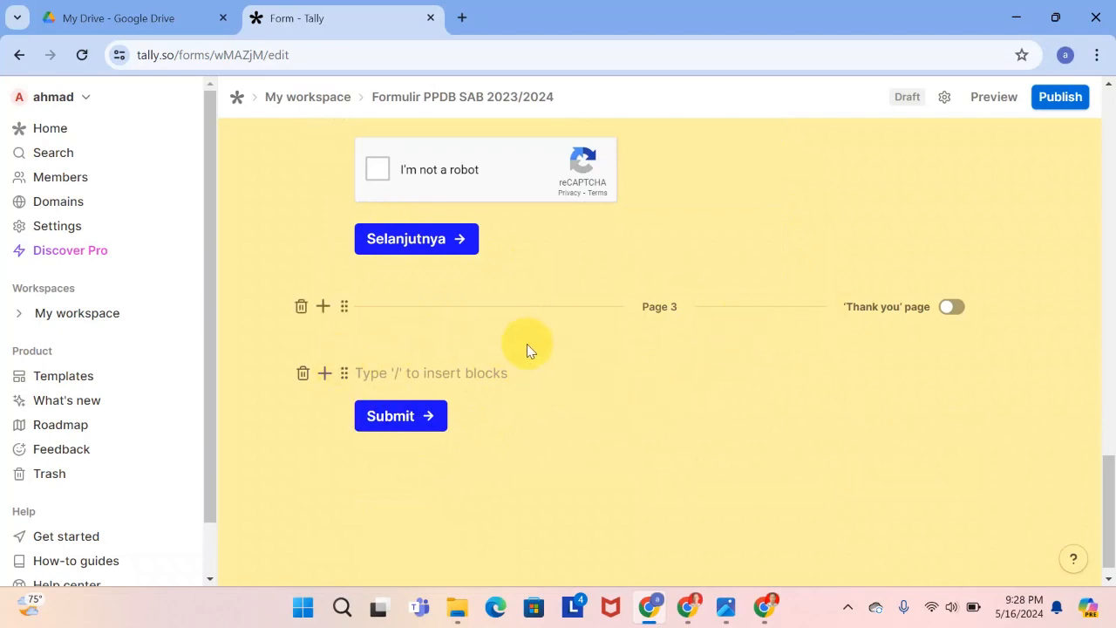
Insert an Image block on page 3 above the Submit button.
{"action": "scroll", "coordinate": [523, 340], "scroll_direction": "up", "scroll_amount": 1}
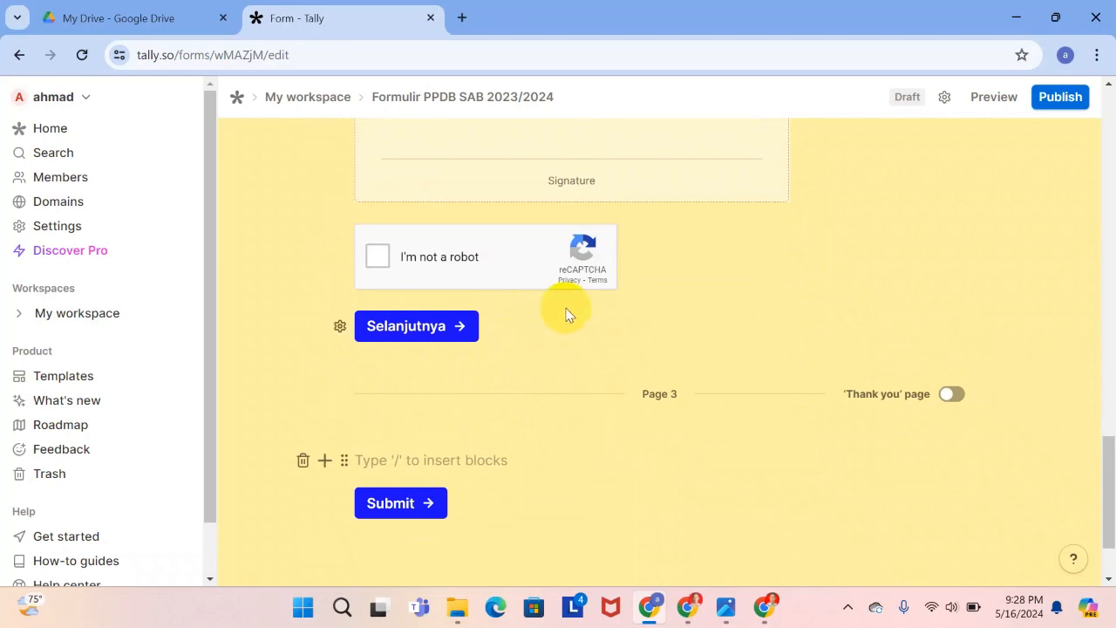
{"action": "left_click", "coordinate": [324, 460]}
{"action": "left_click_drag", "start_coordinate": [449, 182], "coordinate": [443, 398]}
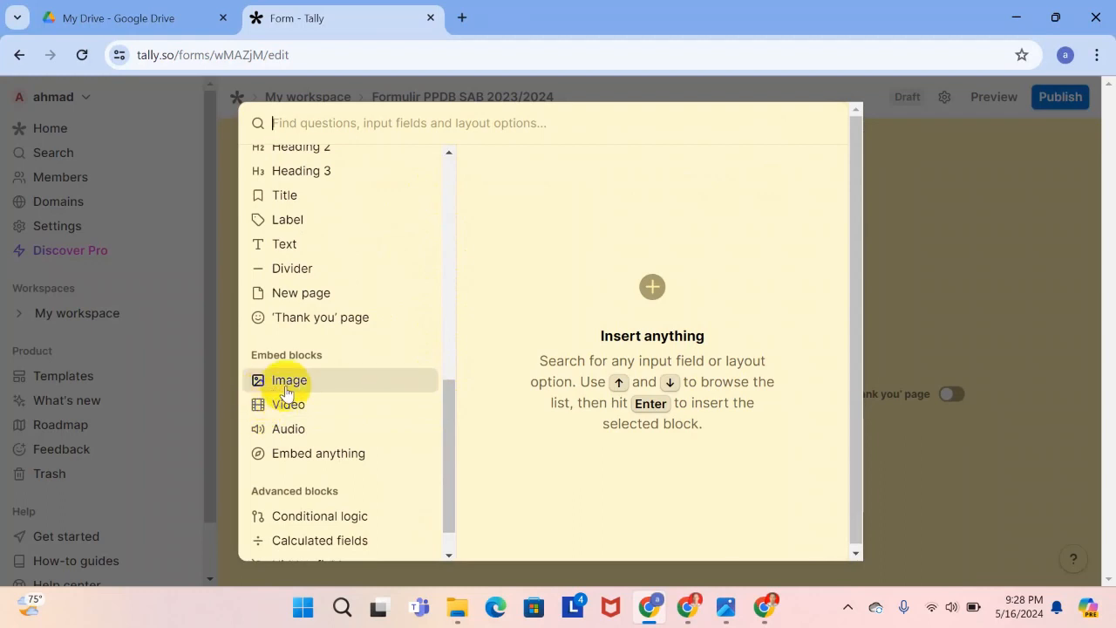
{"action": "mouse_move", "coordinate": [291, 385]}
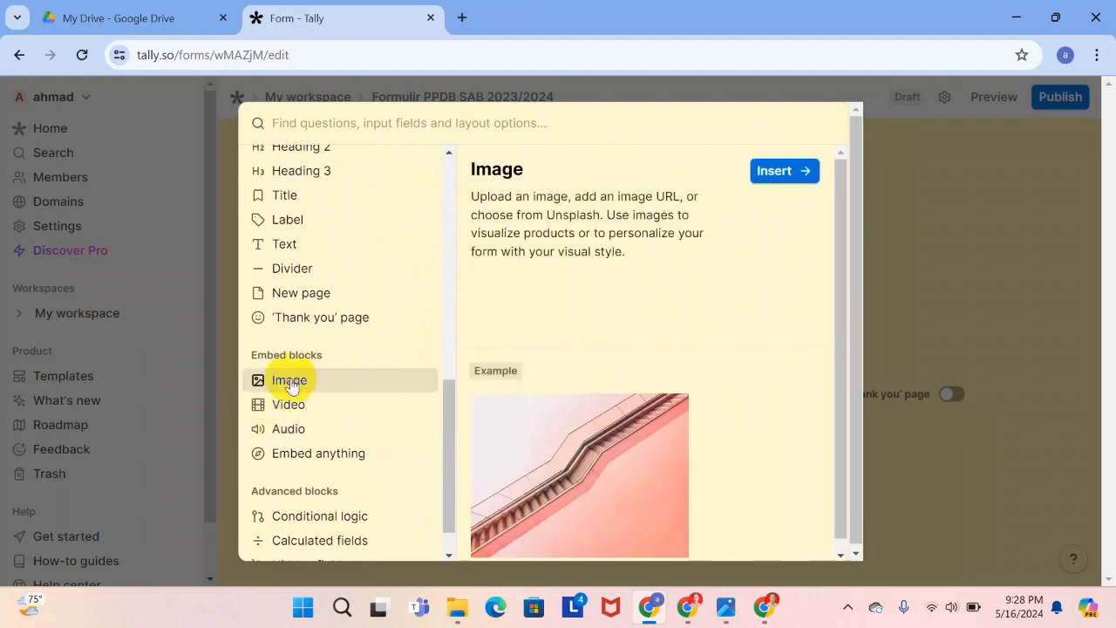
{"action": "left_click", "coordinate": [774, 175]}
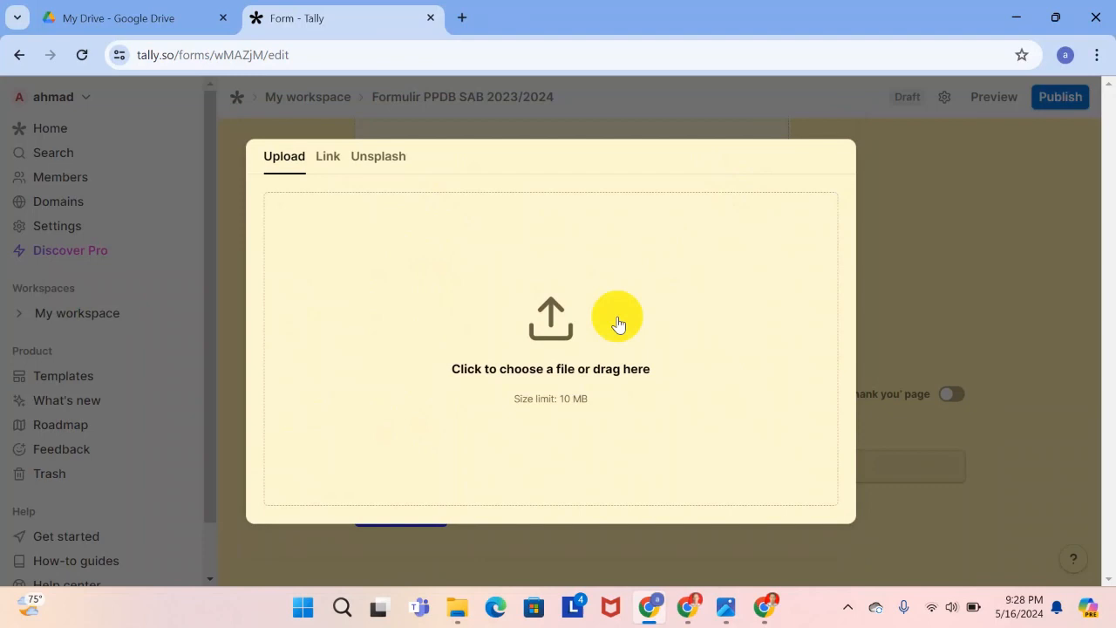
Browse for an image file to upload in the Website SAB folder on New Volume (D:).
{"action": "left_click", "coordinate": [547, 323]}
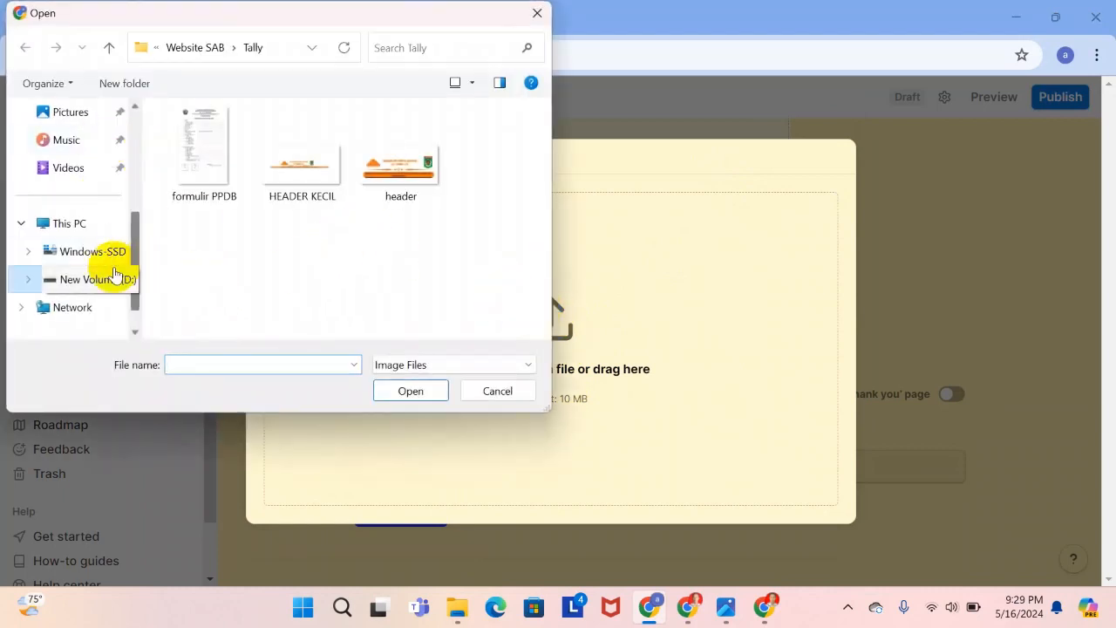
{"action": "left_click", "coordinate": [76, 280]}
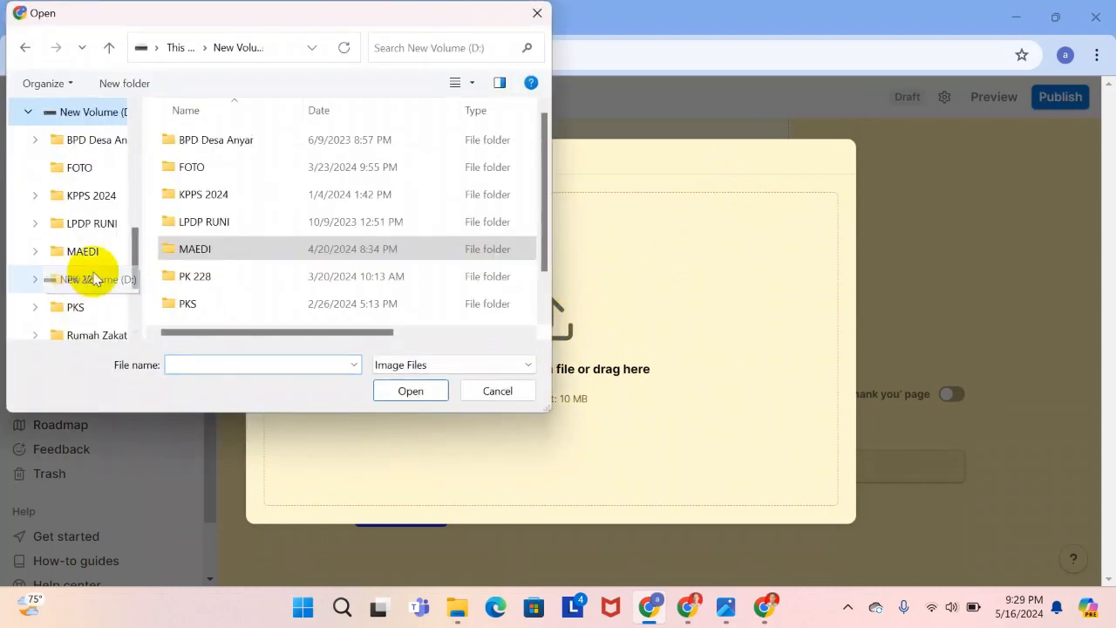
{"action": "double_click", "coordinate": [211, 250]}
{"action": "scroll", "coordinate": [290, 206], "scroll_direction": "down", "scroll_amount": 3}
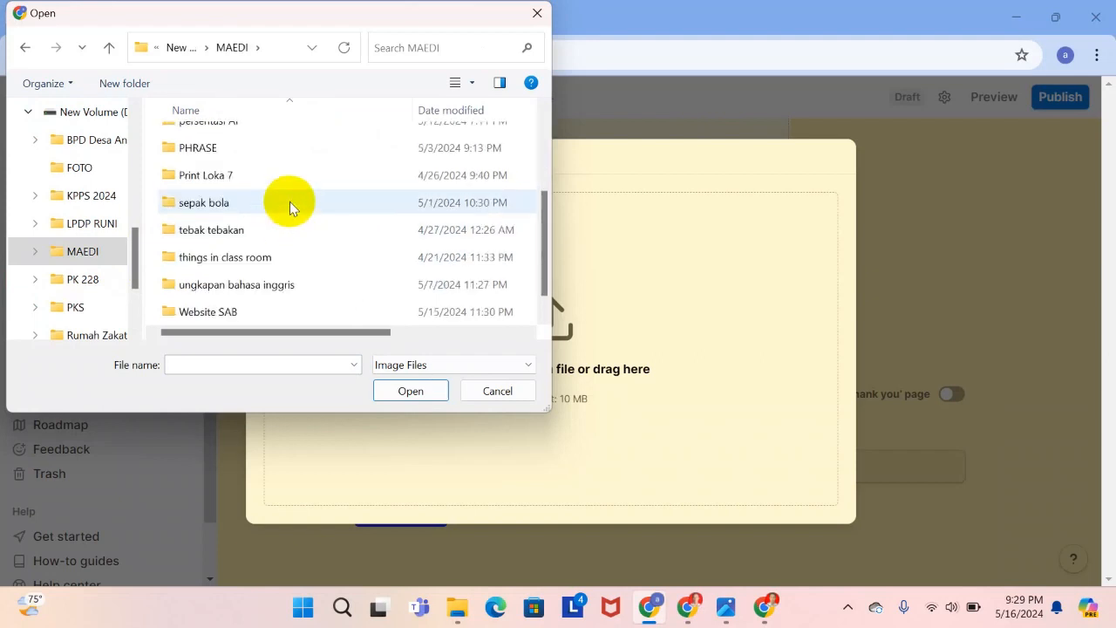
{"action": "double_click", "coordinate": [205, 312]}
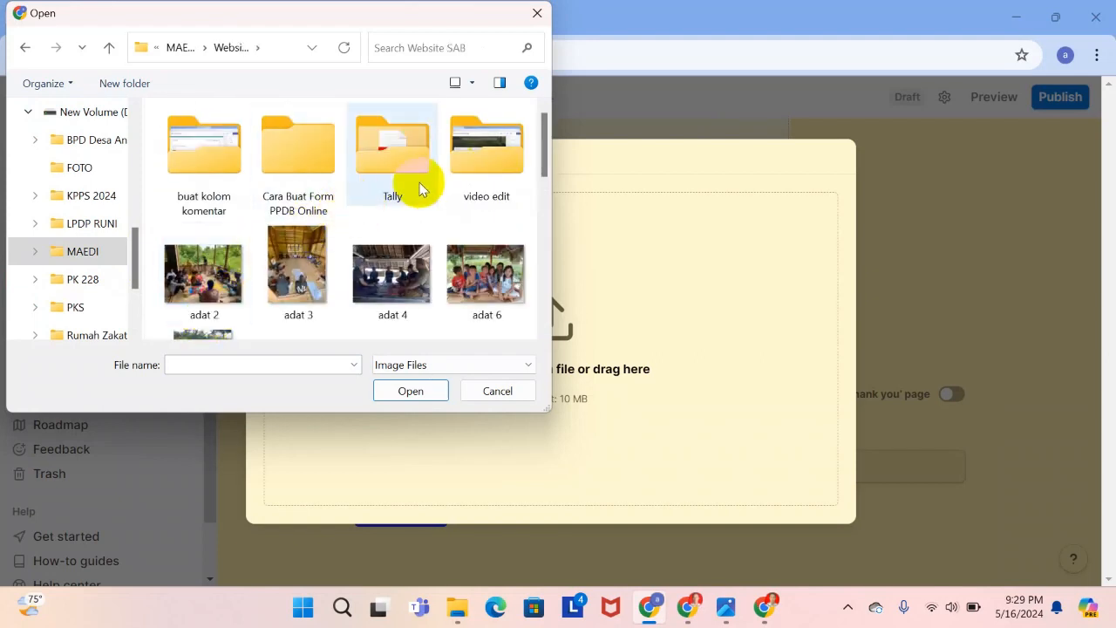
Upload the "adat 7" photo into the image block on page 3.
{"action": "scroll", "coordinate": [274, 282], "scroll_direction": "down", "scroll_amount": 2}
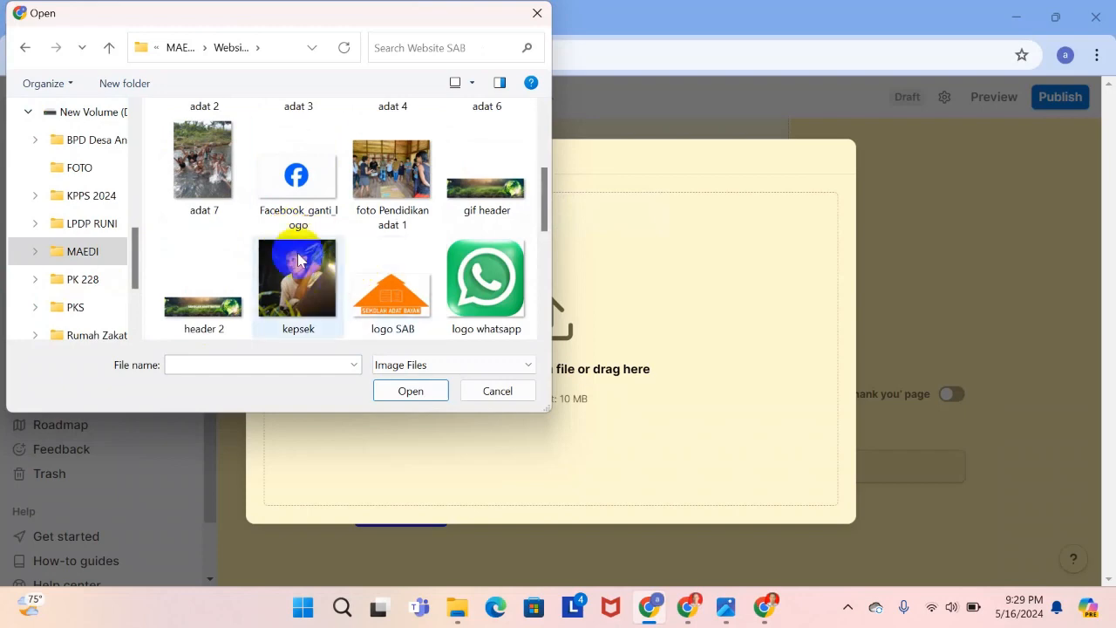
{"action": "scroll", "coordinate": [323, 262], "scroll_direction": "down", "scroll_amount": 1}
{"action": "scroll", "coordinate": [356, 240], "scroll_direction": "up", "scroll_amount": 1}
{"action": "scroll", "coordinate": [357, 233], "scroll_direction": "down", "scroll_amount": 2}
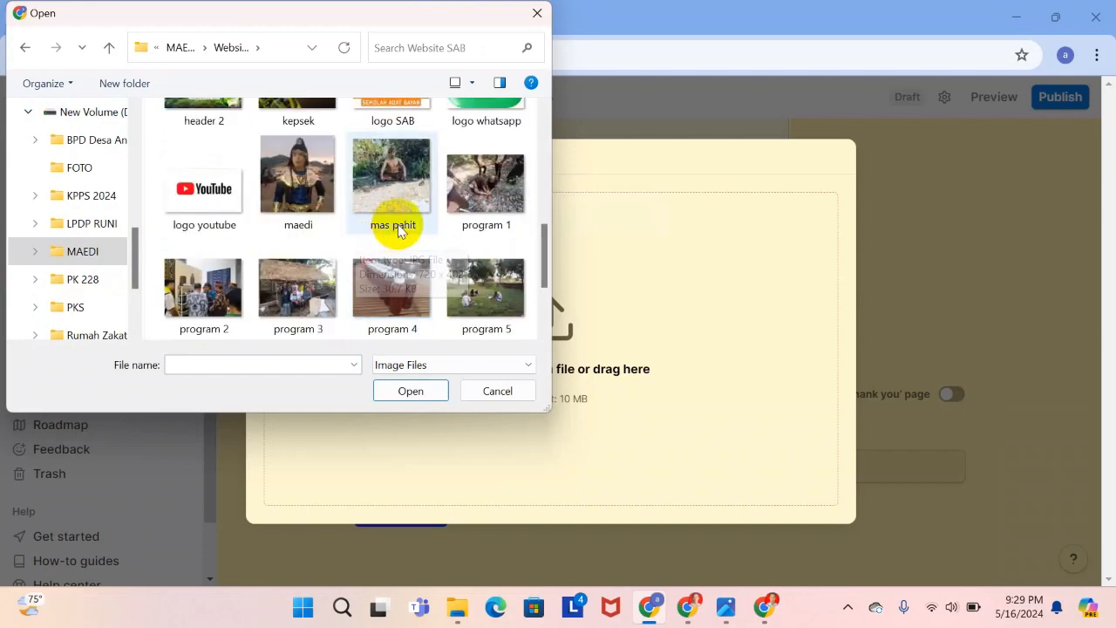
{"action": "scroll", "coordinate": [454, 200], "scroll_direction": "up", "scroll_amount": 3}
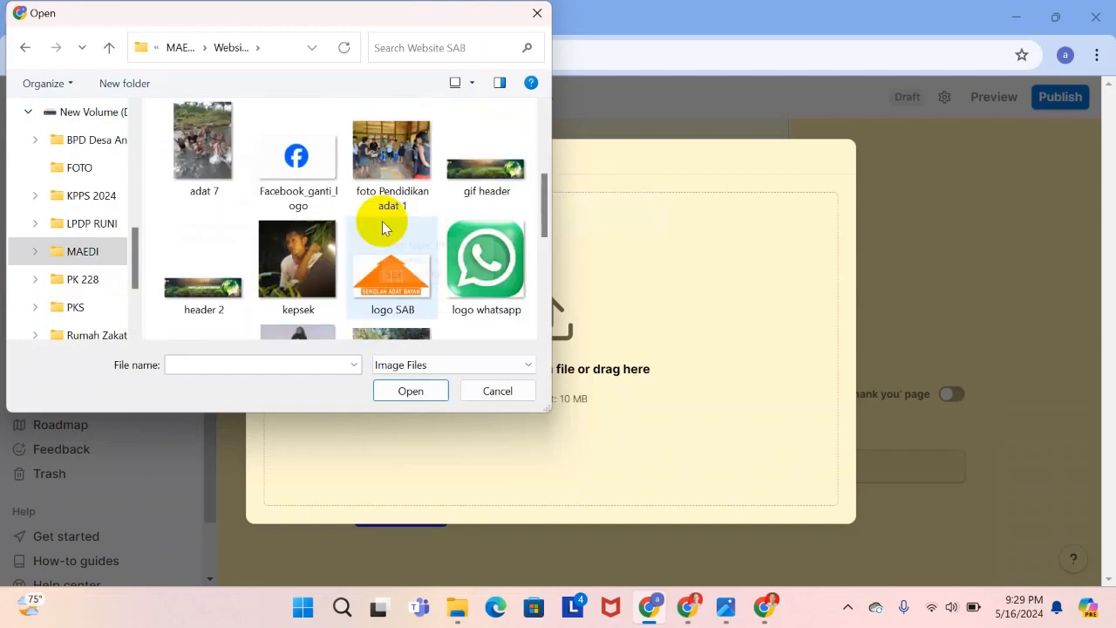
{"action": "left_click", "coordinate": [216, 154]}
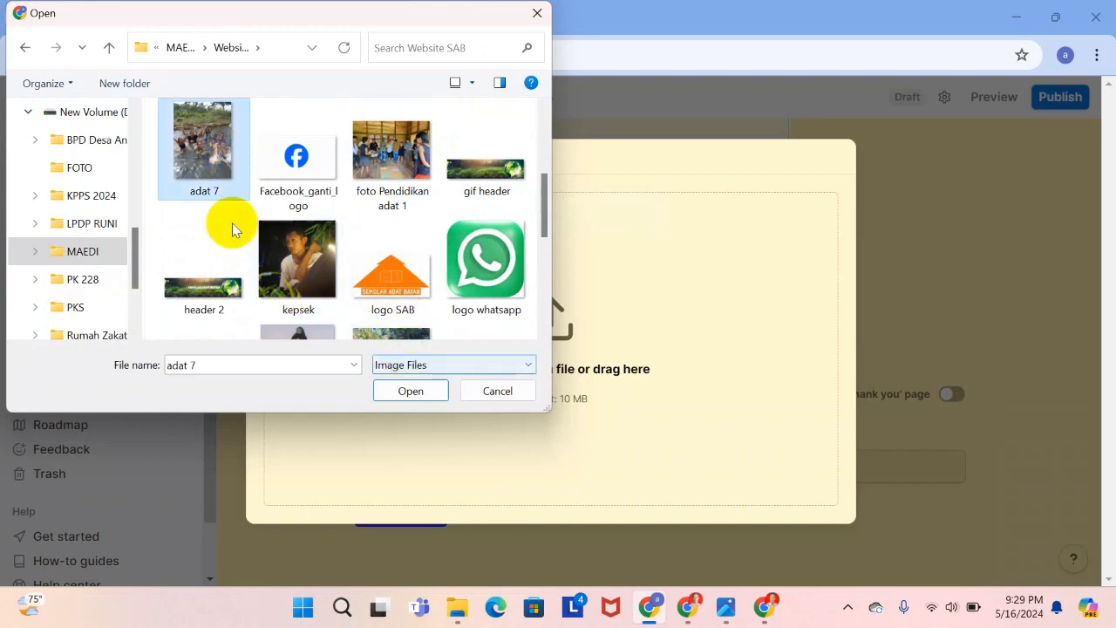
{"action": "left_click", "coordinate": [414, 389]}
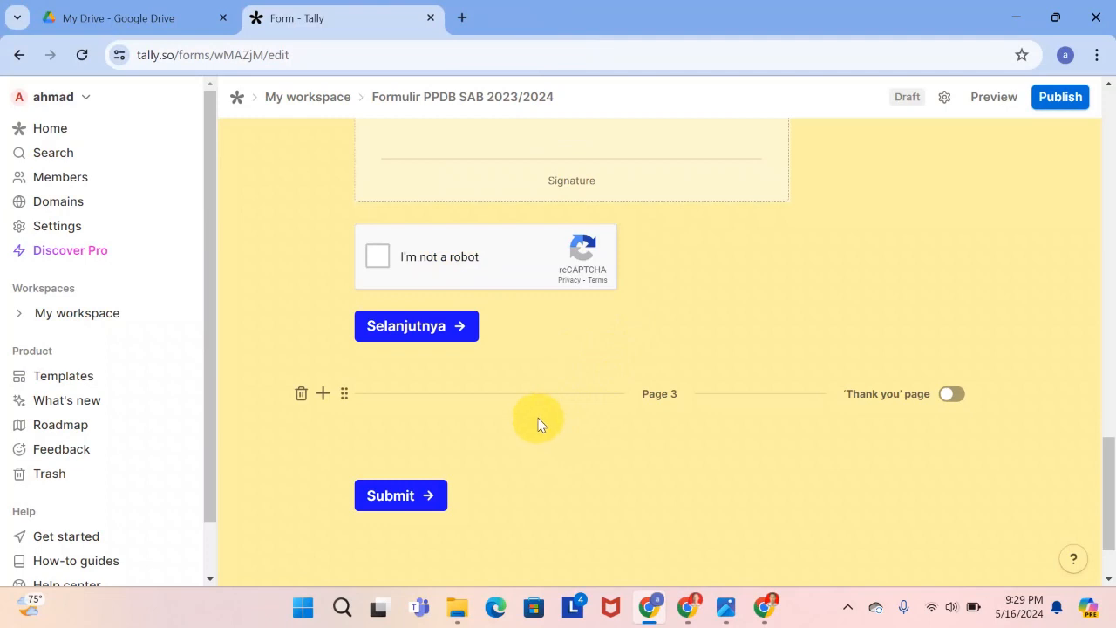
Examine how the uploaded photo is displayed on page 3 of the form.
{"action": "scroll", "coordinate": [538, 410], "scroll_direction": "down", "scroll_amount": 1}
{"action": "scroll", "coordinate": [540, 407], "scroll_direction": "up", "scroll_amount": 1}
{"action": "scroll", "coordinate": [545, 408], "scroll_direction": "down", "scroll_amount": 1}
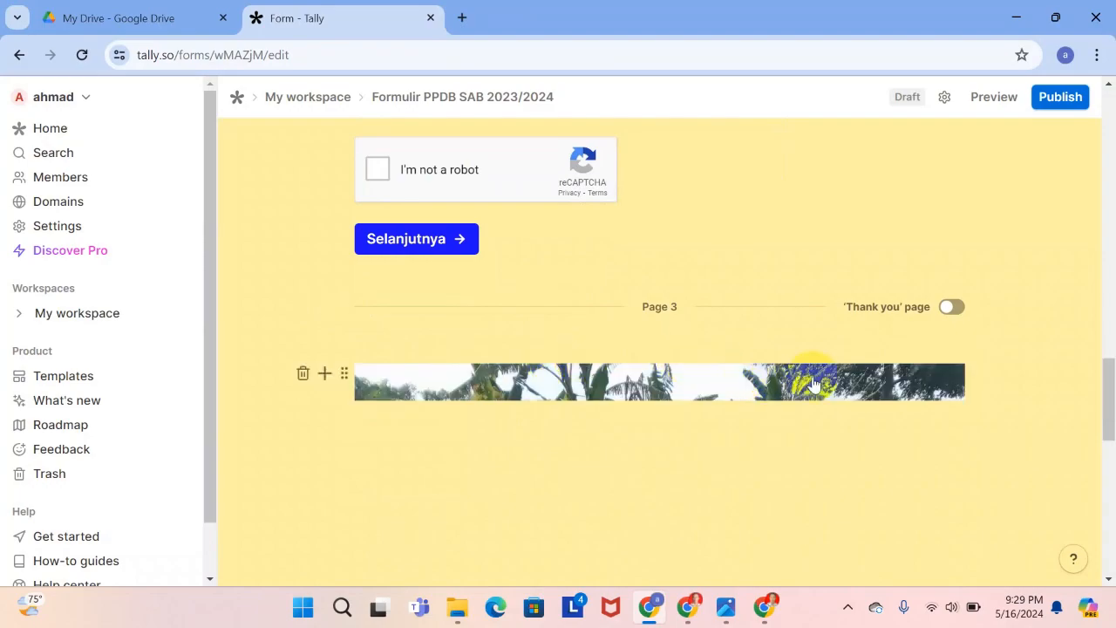
{"action": "scroll", "coordinate": [736, 366], "scroll_direction": "down", "scroll_amount": 3}
{"action": "scroll", "coordinate": [720, 410], "scroll_direction": "down", "scroll_amount": 2}
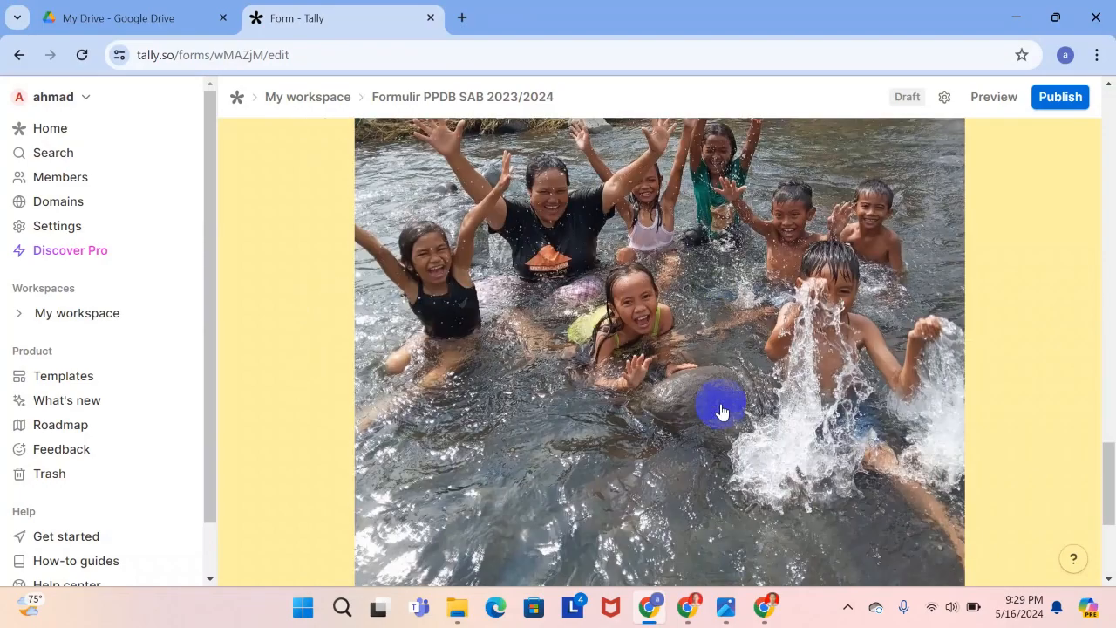
{"action": "scroll", "coordinate": [722, 406], "scroll_direction": "up", "scroll_amount": 1}
{"action": "scroll", "coordinate": [721, 407], "scroll_direction": "down", "scroll_amount": 4}
{"action": "scroll", "coordinate": [720, 405], "scroll_direction": "up", "scroll_amount": 4}
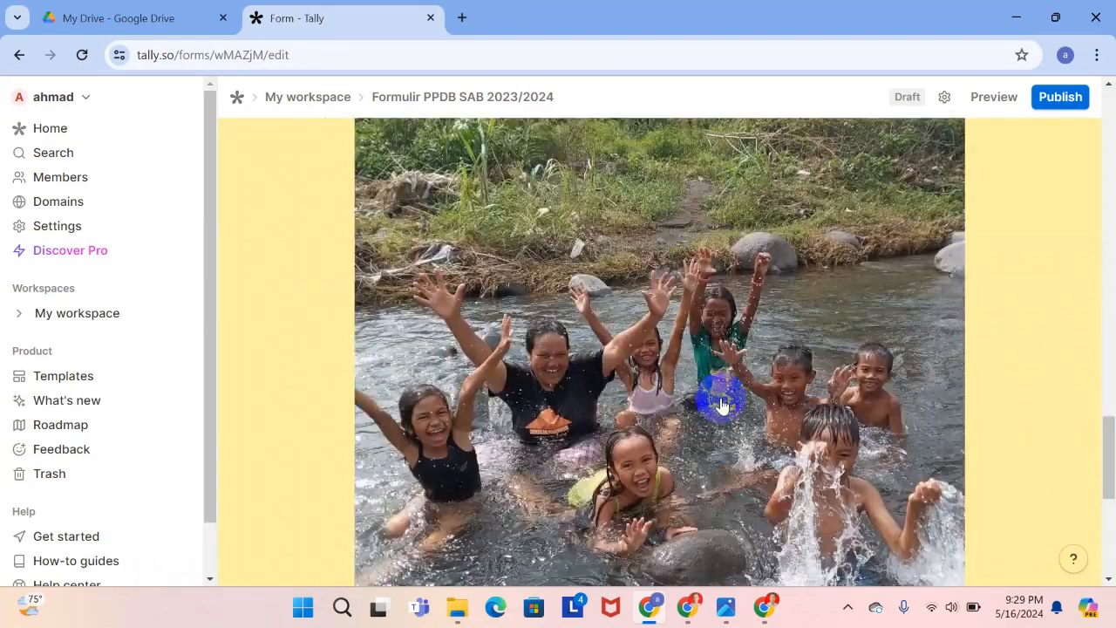
{"action": "scroll", "coordinate": [768, 392], "scroll_direction": "down", "scroll_amount": 3}
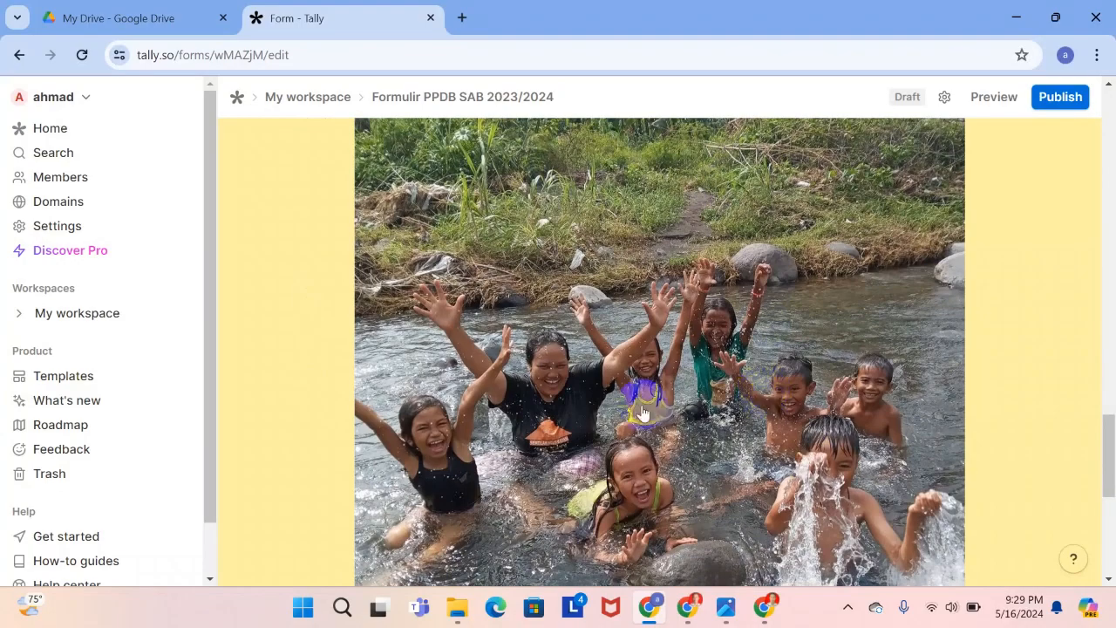
{"action": "scroll", "coordinate": [570, 381], "scroll_direction": "up", "scroll_amount": 3}
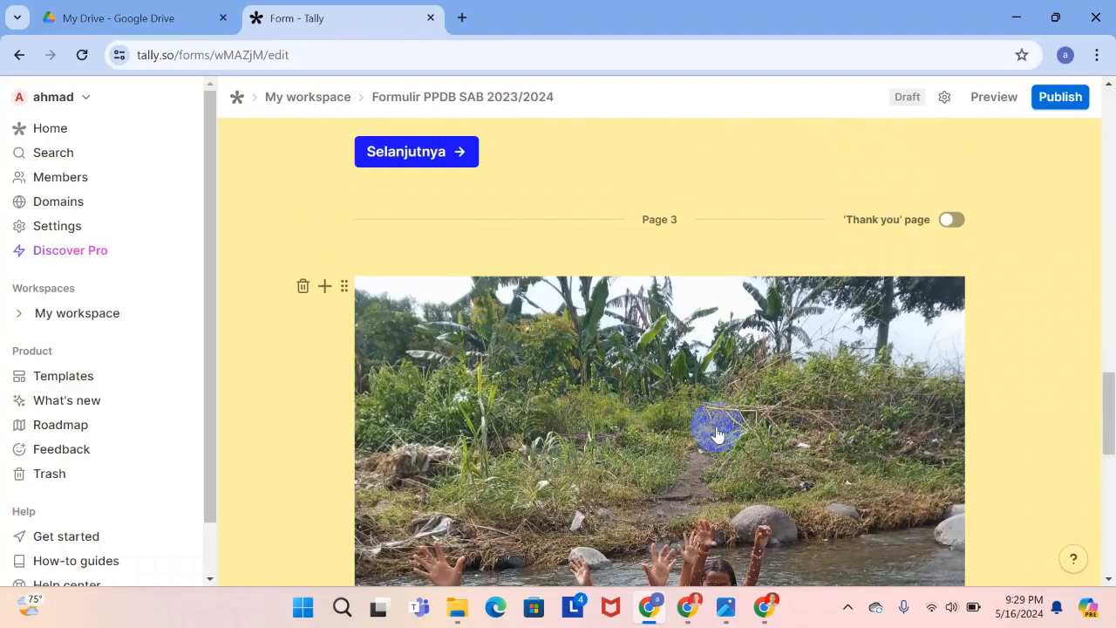
{"action": "scroll", "coordinate": [645, 405], "scroll_direction": "down", "scroll_amount": 3}
{"action": "scroll", "coordinate": [710, 410], "scroll_direction": "up", "scroll_amount": 1}
{"action": "scroll", "coordinate": [704, 416], "scroll_direction": "down", "scroll_amount": 2}
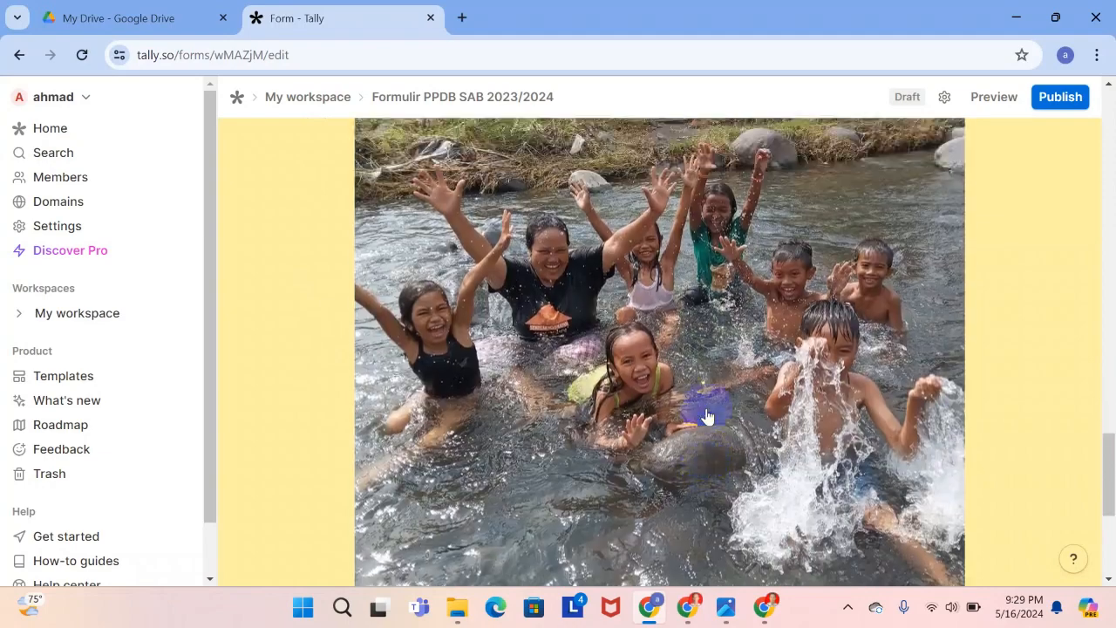
Delete the photo block from page 3.
{"action": "scroll", "coordinate": [704, 416], "scroll_direction": "up", "scroll_amount": 4}
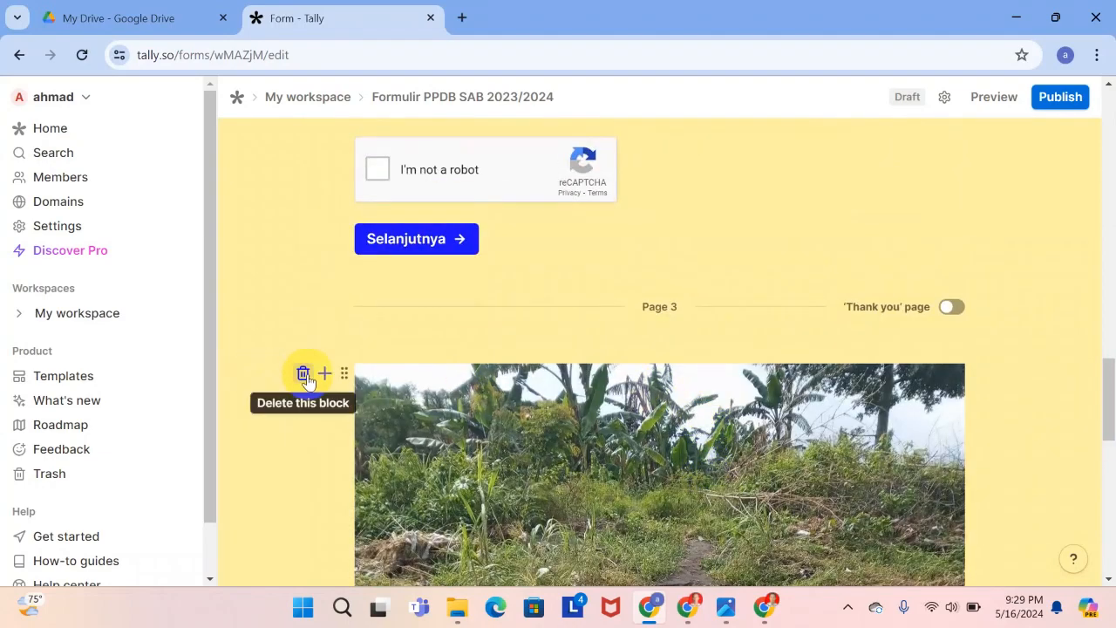
{"action": "left_click", "coordinate": [304, 374]}
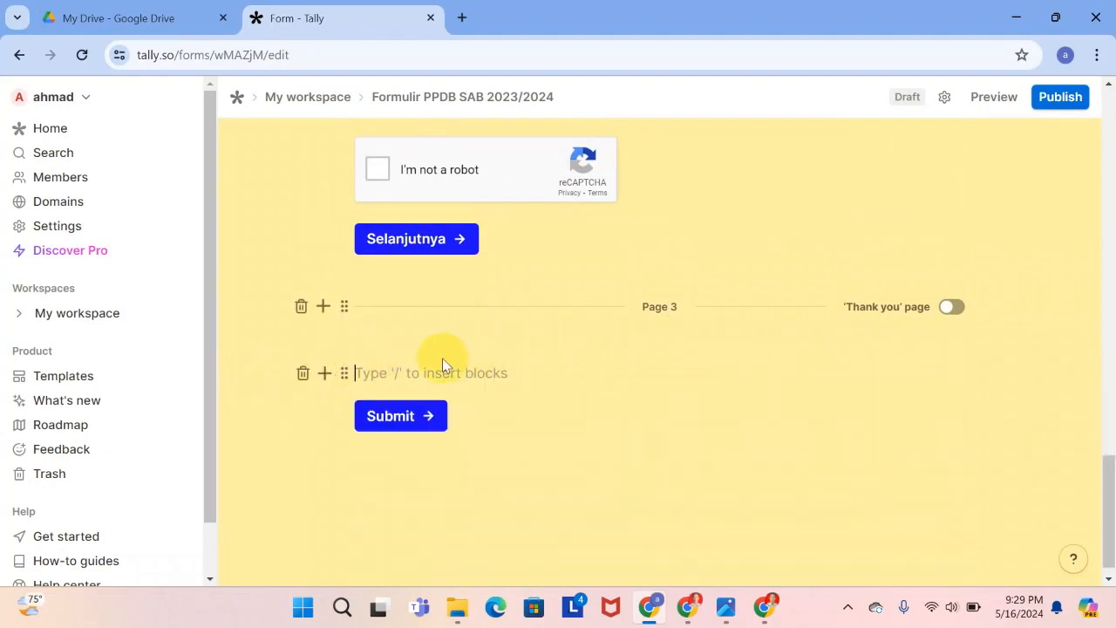
Insert a Video embed block into the empty block on page 3.
{"action": "left_click", "coordinate": [324, 373]}
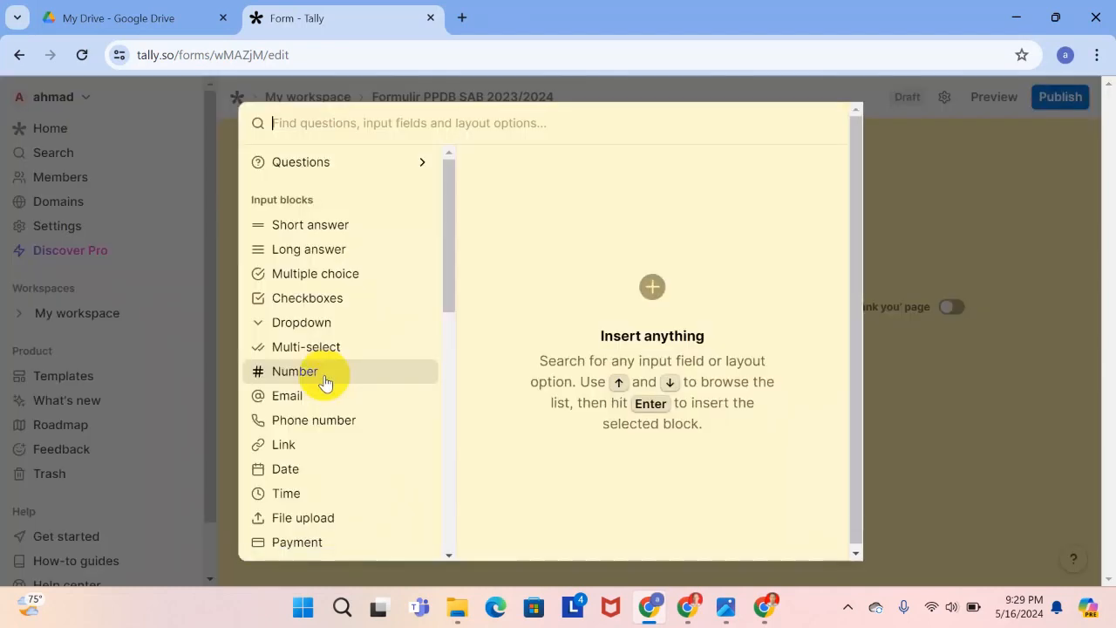
{"action": "left_click_drag", "start_coordinate": [448, 177], "coordinate": [471, 404]}
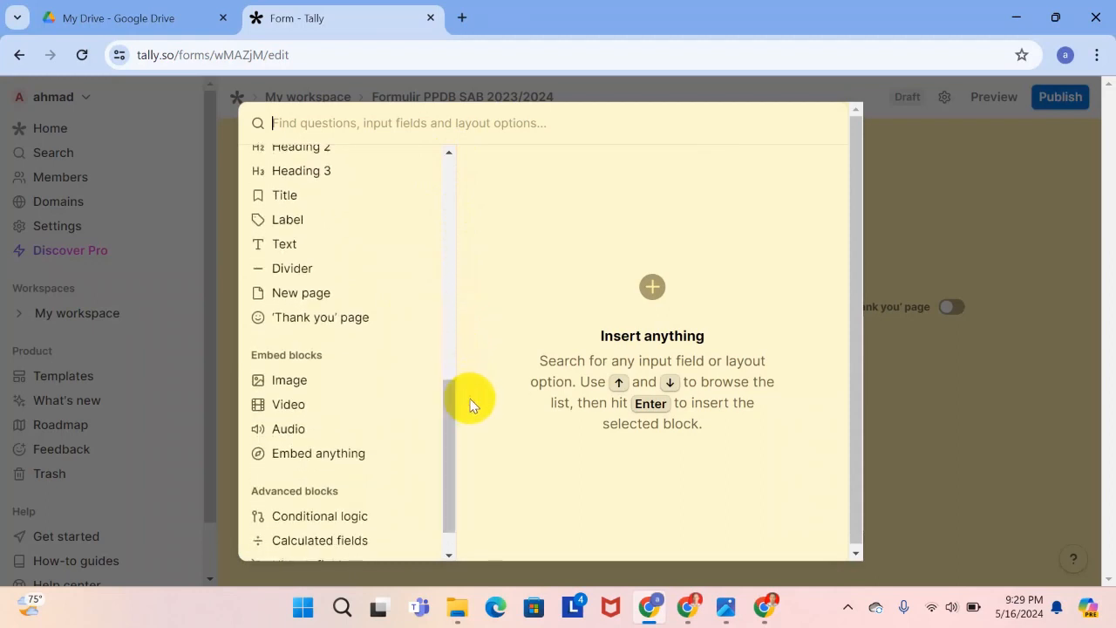
{"action": "left_click", "coordinate": [332, 411]}
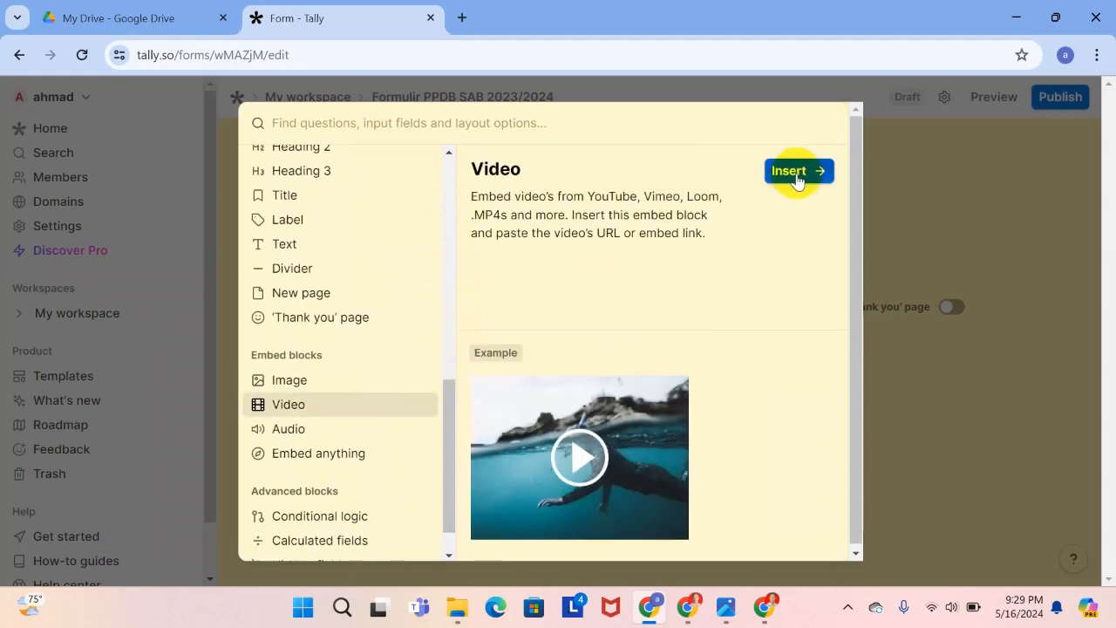
{"action": "left_click", "coordinate": [795, 174]}
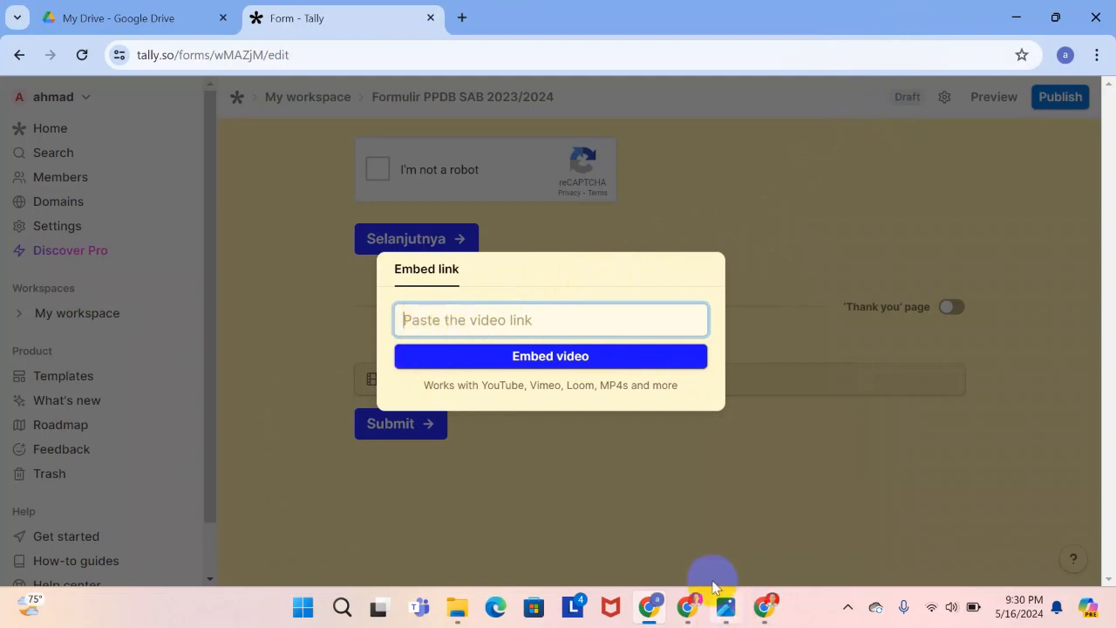
Switch to the YouTube channel's video list and copy the share link of "cerita pendek perjuangan sekolah adat bayan".
{"action": "left_click", "coordinate": [691, 607]}
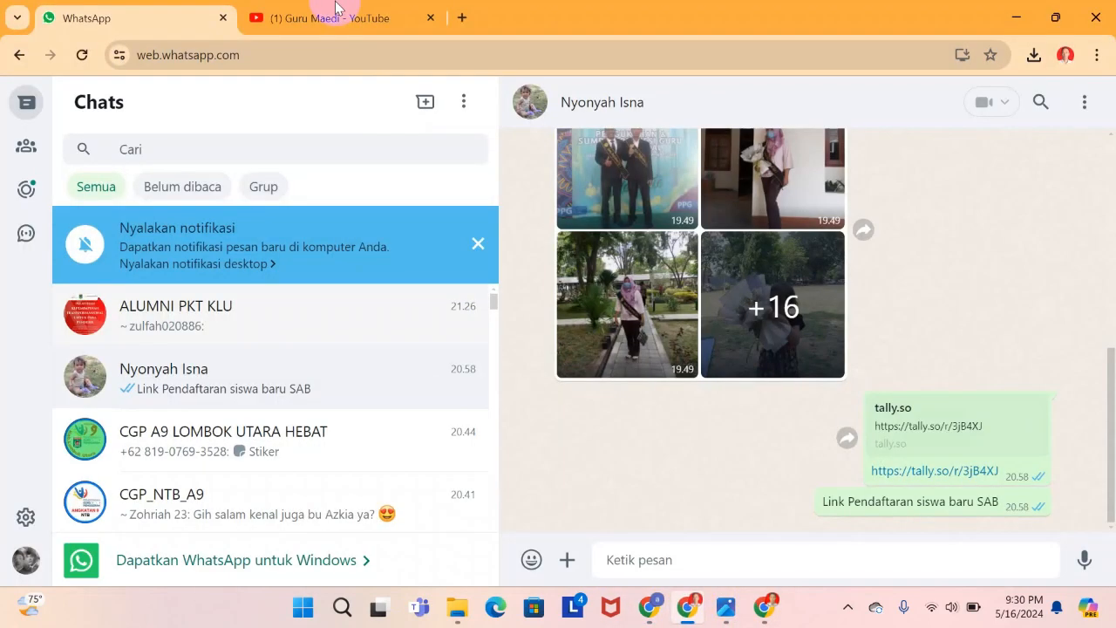
{"action": "left_click", "coordinate": [337, 7]}
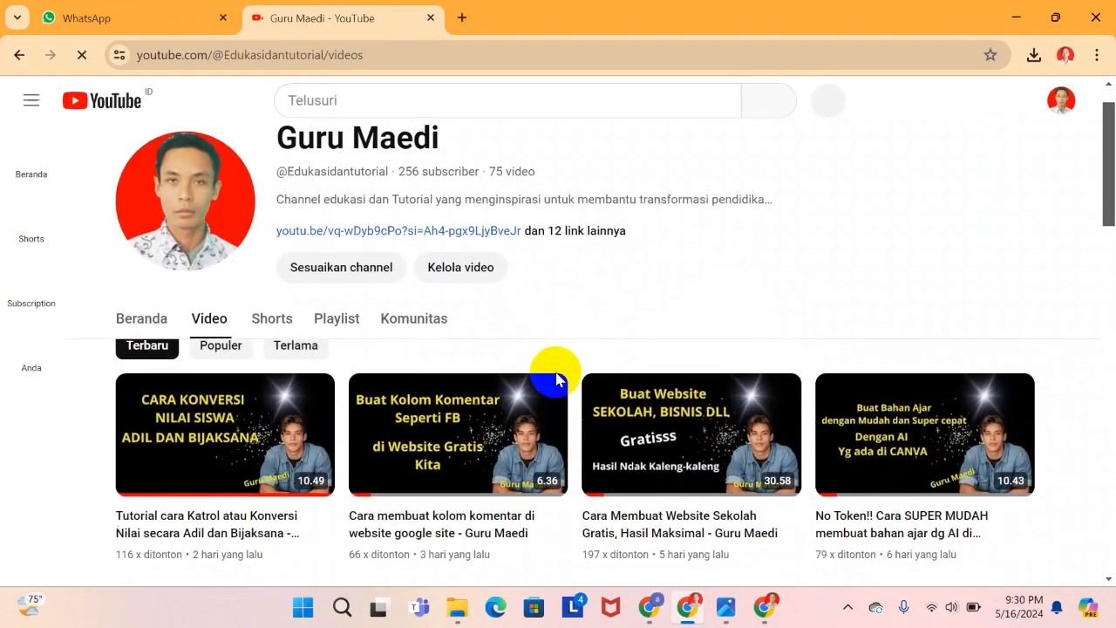
{"action": "scroll", "coordinate": [567, 373], "scroll_direction": "down", "scroll_amount": 15}
{"action": "scroll", "coordinate": [568, 373], "scroll_direction": "down", "scroll_amount": 1}
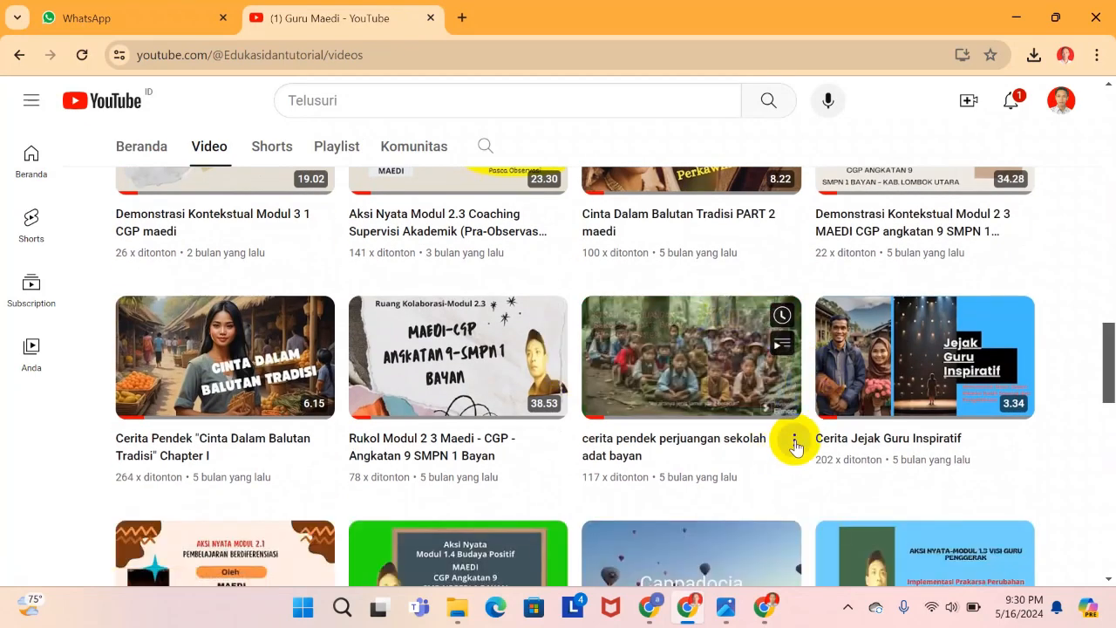
{"action": "left_click", "coordinate": [794, 443]}
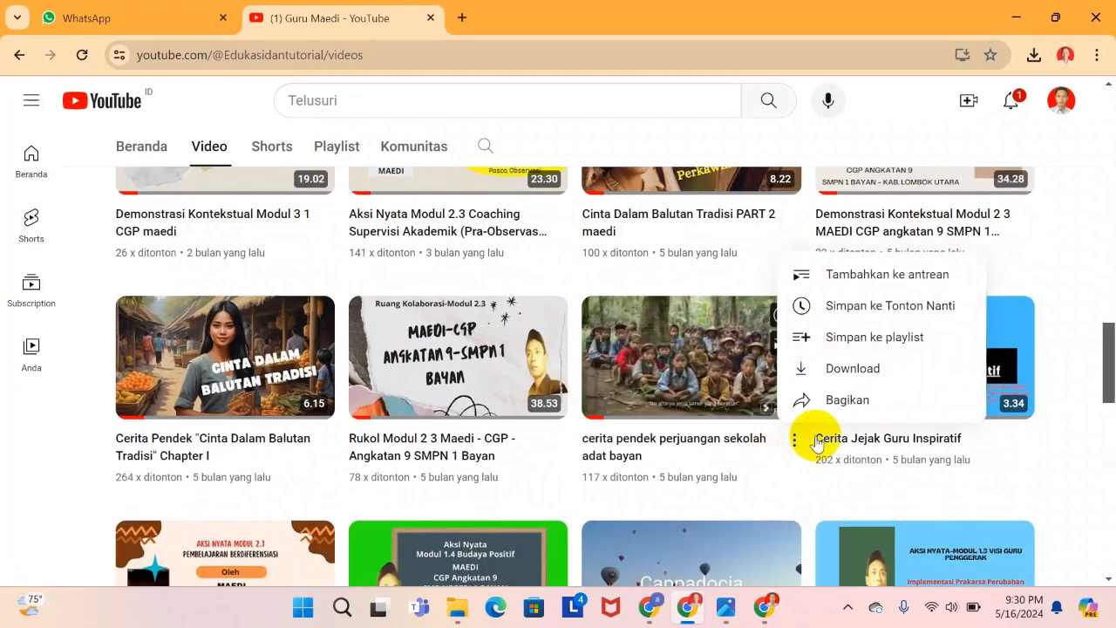
{"action": "left_click", "coordinate": [854, 401]}
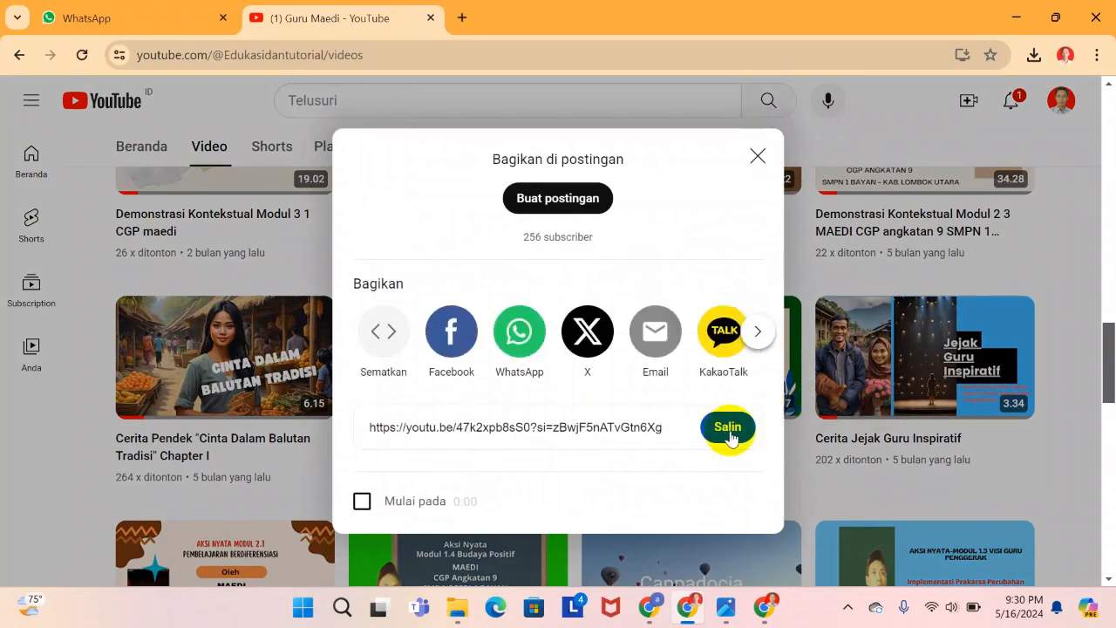
{"action": "left_click", "coordinate": [729, 429]}
{"action": "key", "text": "ctrl+c"}
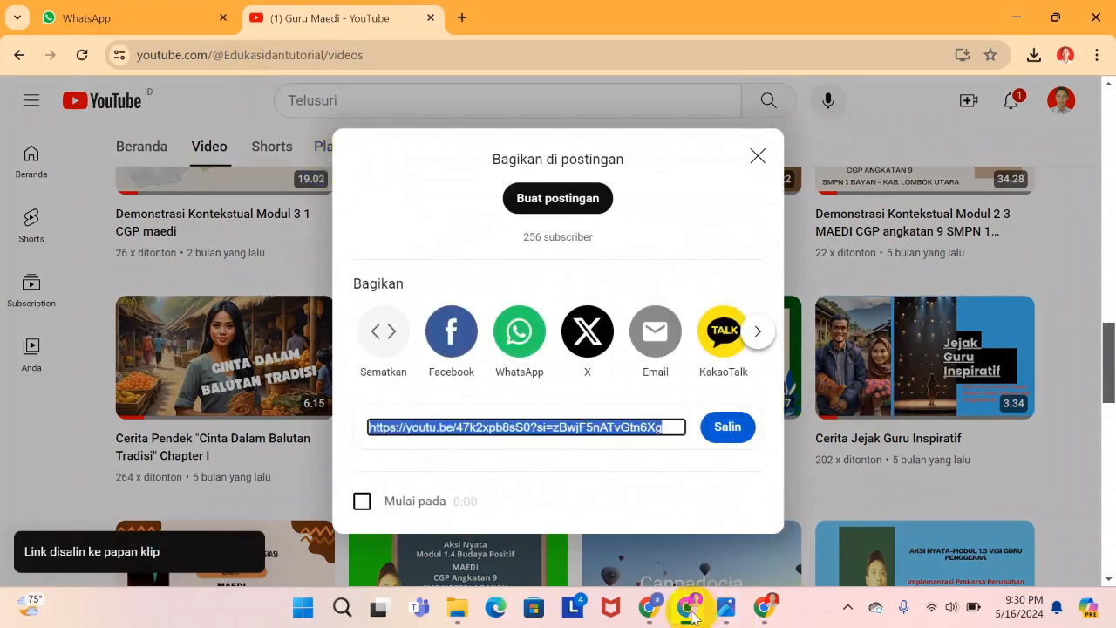
Return to the Tally form and embed the copied YouTube link in the page 3 video block.
{"action": "left_click", "coordinate": [646, 610]}
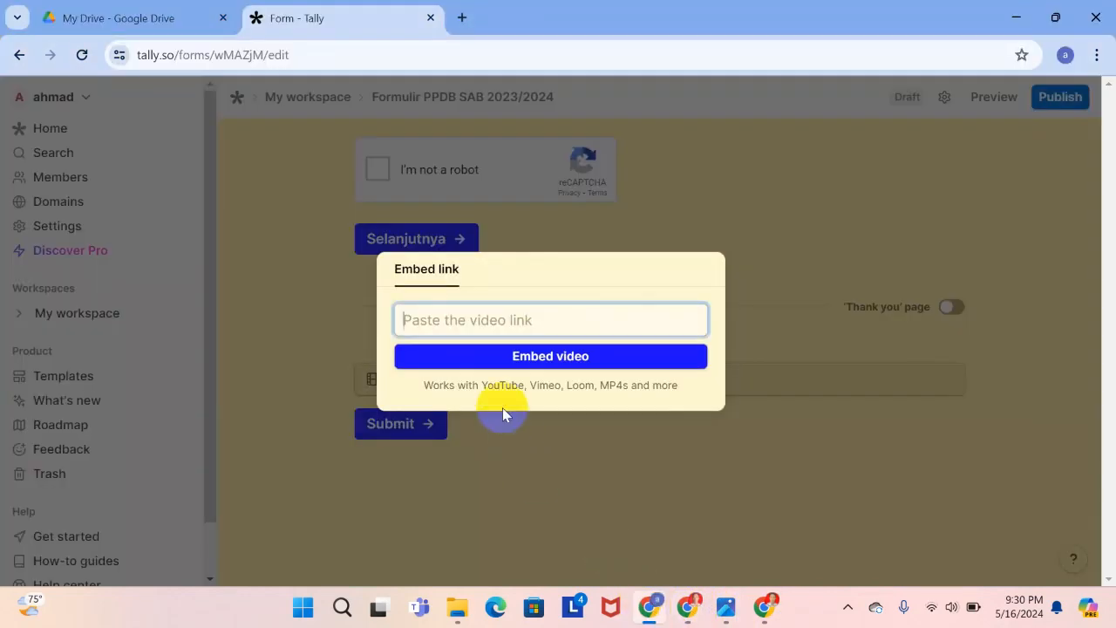
{"action": "right_click", "coordinate": [411, 320]}
{"action": "left_click", "coordinate": [438, 218]}
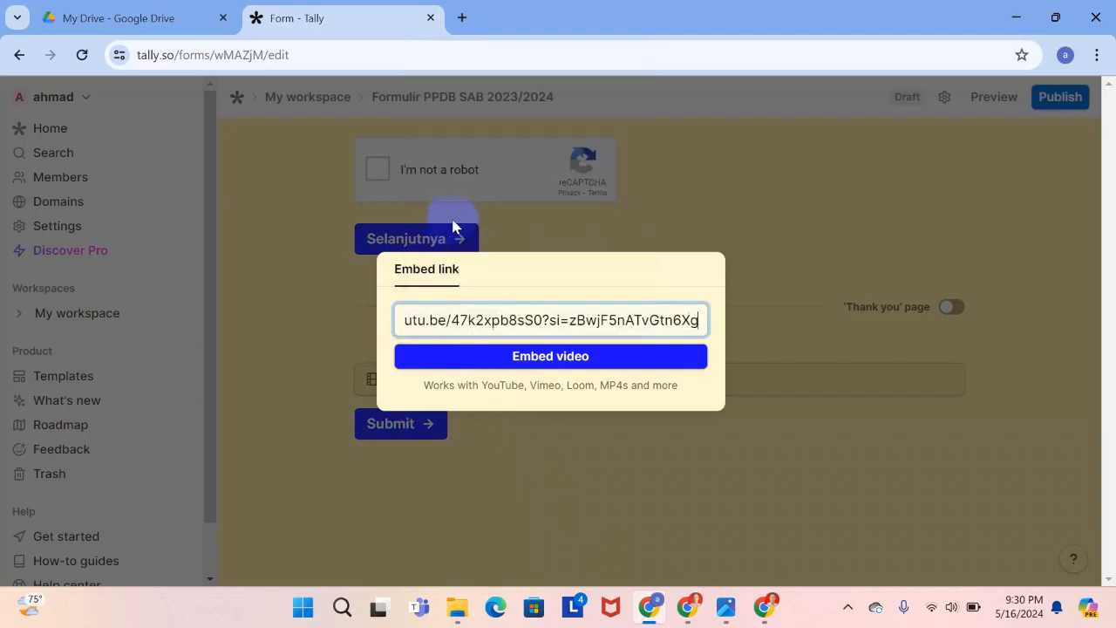
{"action": "left_click", "coordinate": [557, 360]}
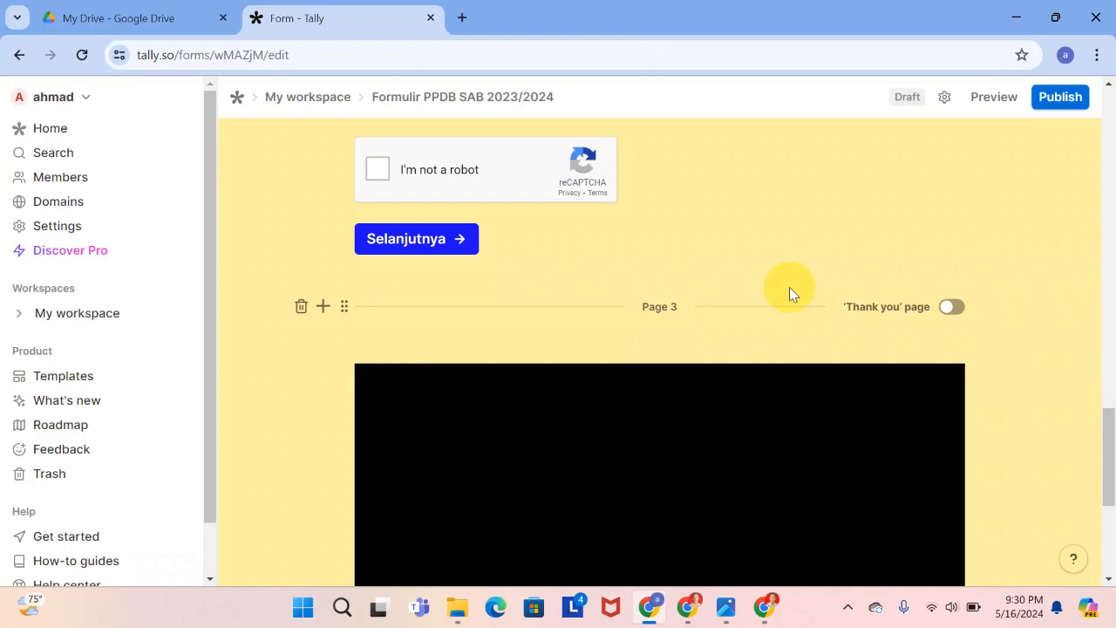
{"action": "scroll", "coordinate": [737, 462], "scroll_direction": "down", "scroll_amount": 3}
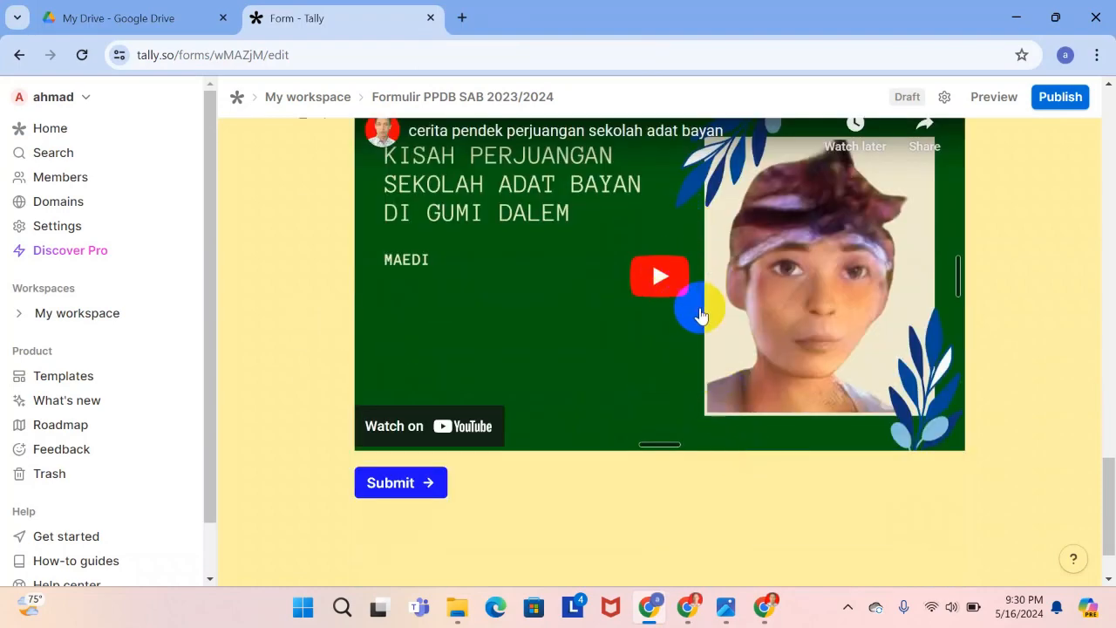
{"action": "scroll", "coordinate": [660, 377], "scroll_direction": "up", "scroll_amount": 2}
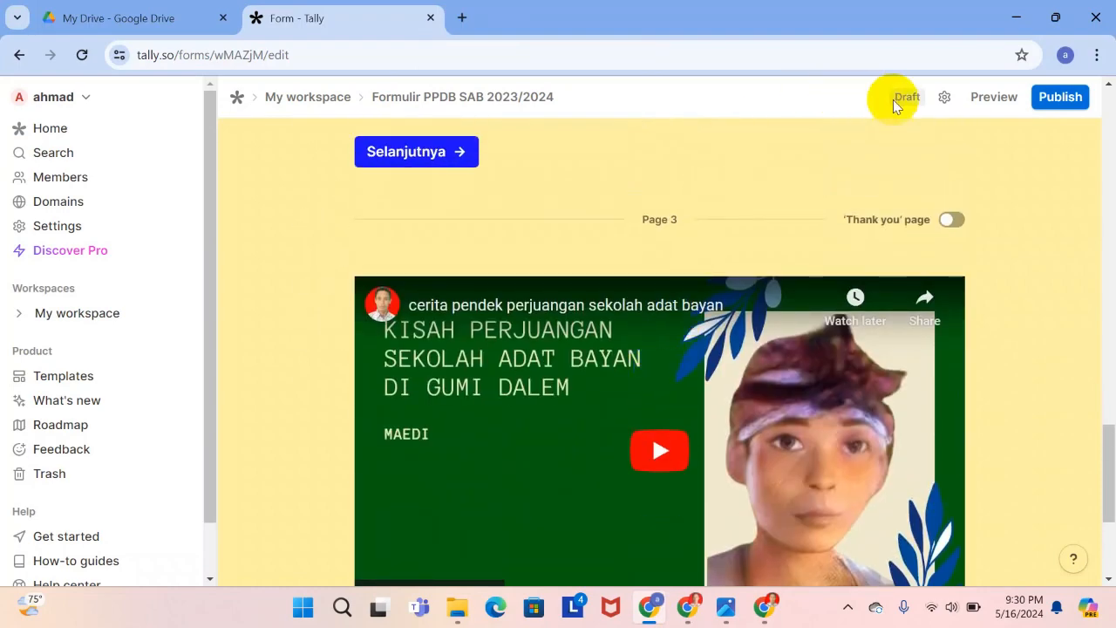
Preview the form and advance through the first two pages to page 3, bypassing the required fields.
{"action": "left_click", "coordinate": [993, 100]}
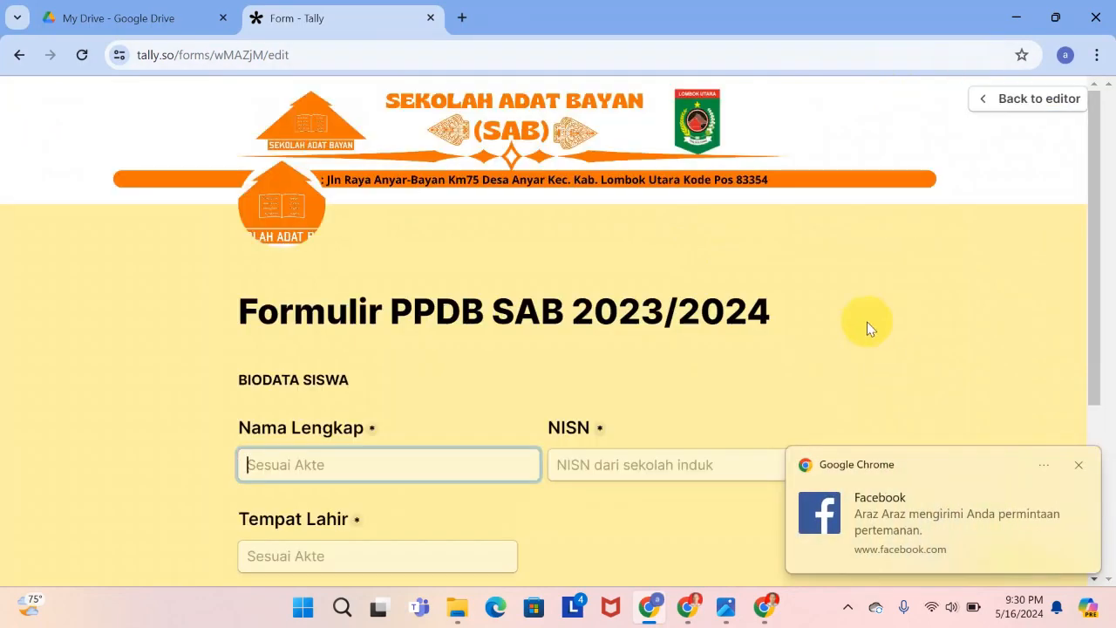
{"action": "scroll", "coordinate": [722, 350], "scroll_direction": "down", "scroll_amount": 3}
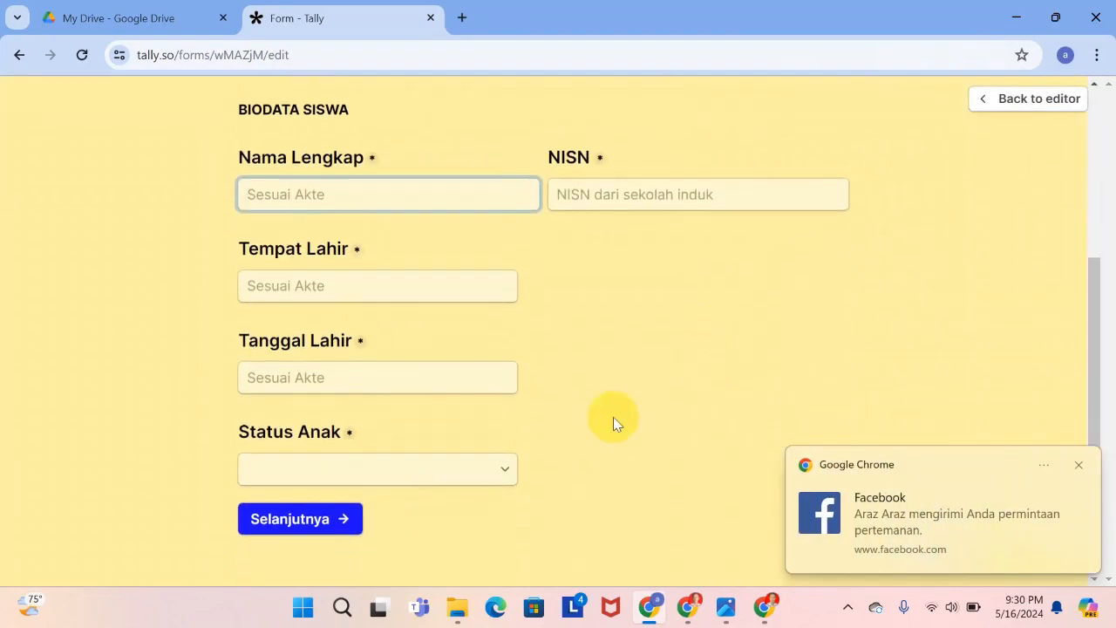
{"action": "left_click", "coordinate": [358, 518]}
{"action": "scroll", "coordinate": [419, 530], "scroll_direction": "down", "scroll_amount": 1}
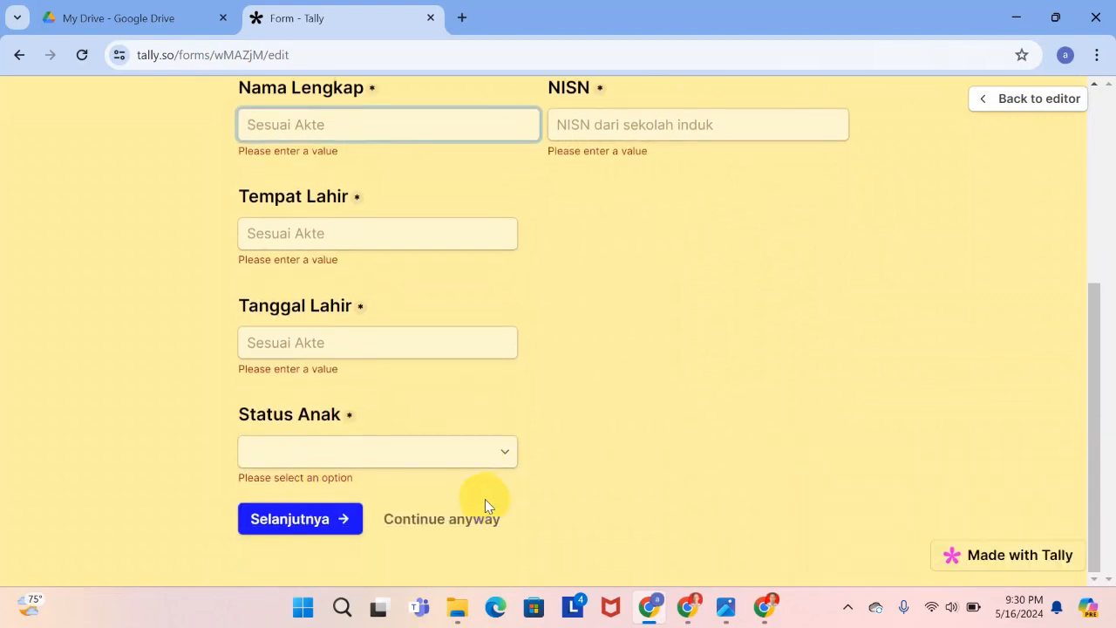
{"action": "left_click", "coordinate": [449, 522]}
{"action": "scroll", "coordinate": [608, 391], "scroll_direction": "down", "scroll_amount": 10}
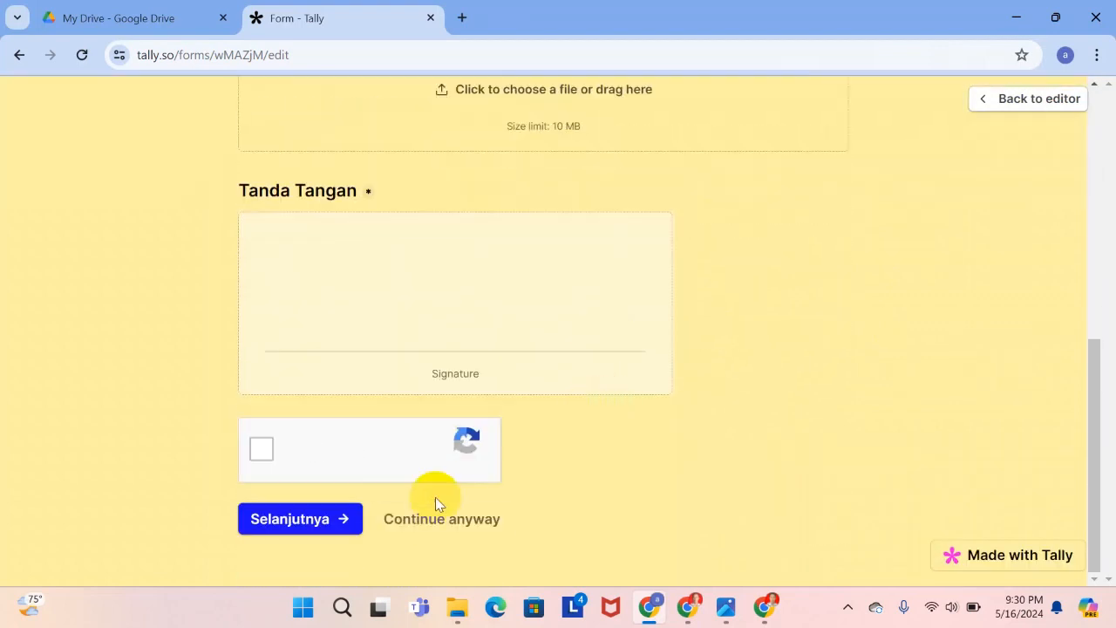
{"action": "scroll", "coordinate": [530, 371], "scroll_direction": "up", "scroll_amount": 3}
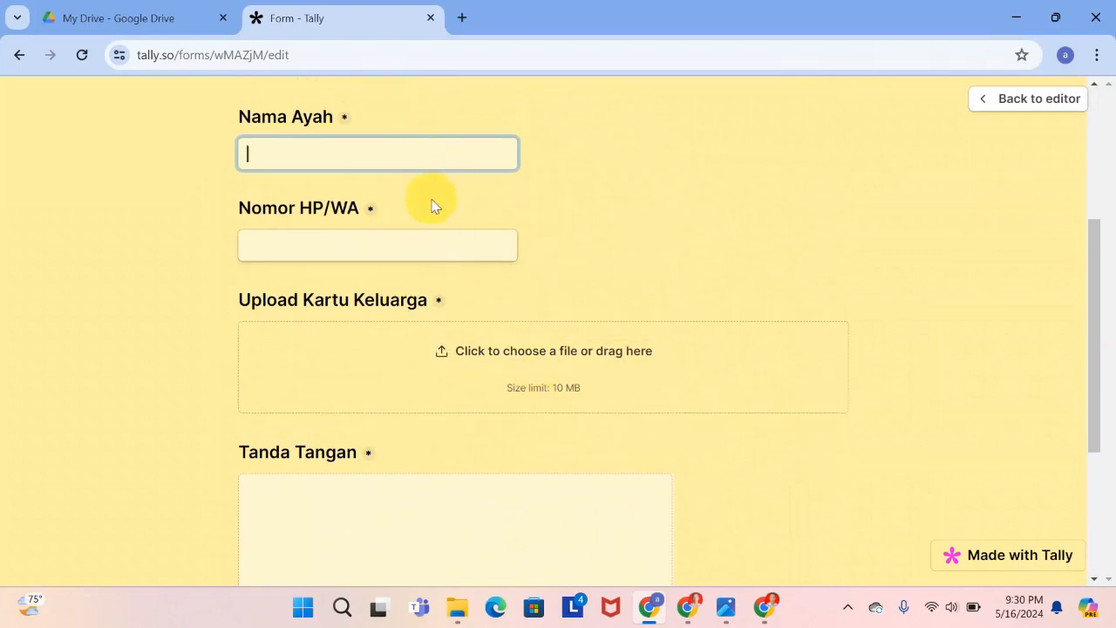
{"action": "scroll", "coordinate": [523, 337], "scroll_direction": "down", "scroll_amount": 4}
{"action": "left_click", "coordinate": [437, 522]}
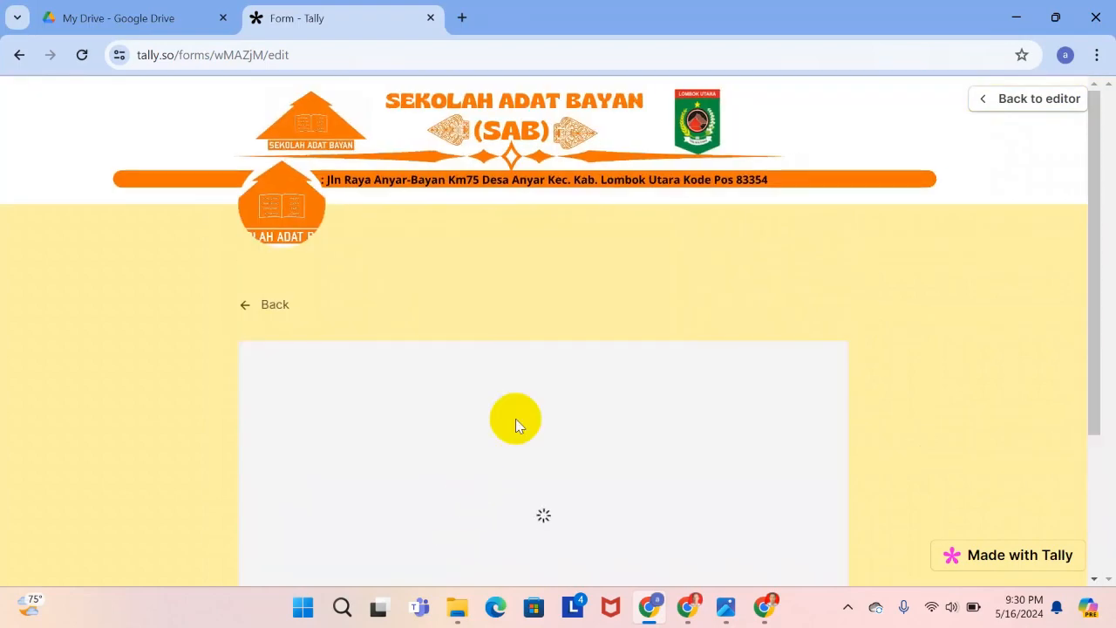
Play the embedded video in the preview, pause it, and return to the form editor.
{"action": "scroll", "coordinate": [515, 418], "scroll_direction": "down", "scroll_amount": 3}
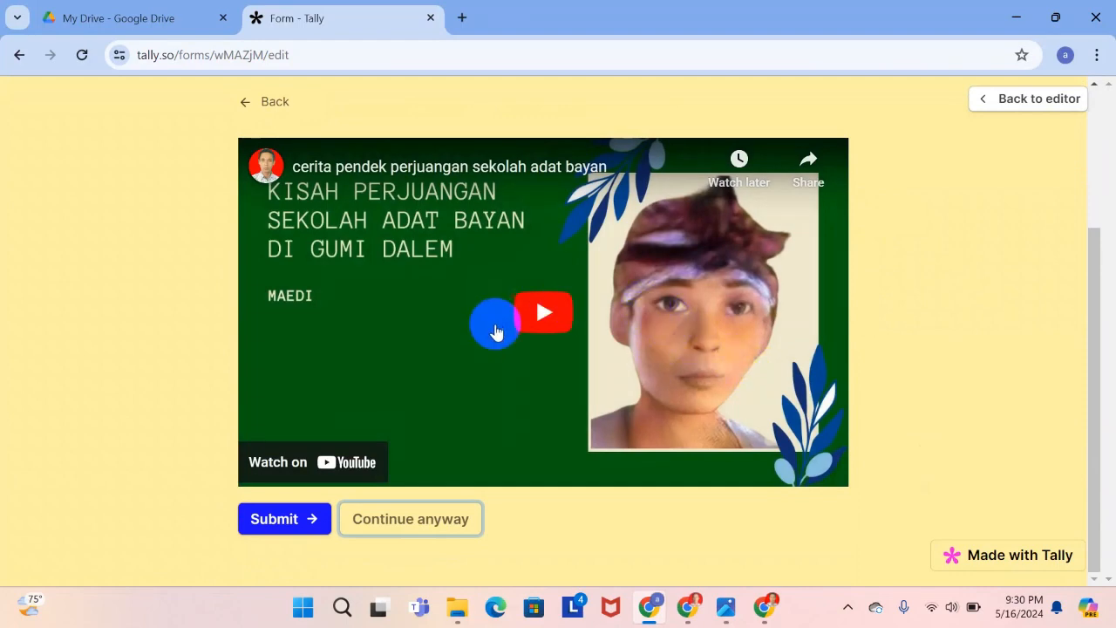
{"action": "left_click", "coordinate": [542, 313]}
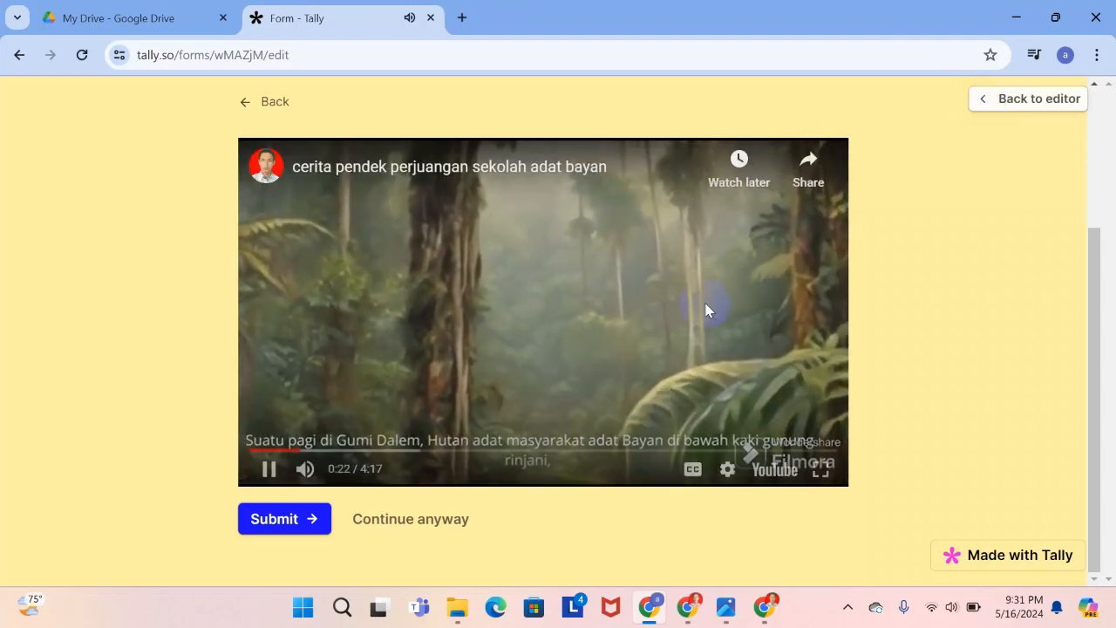
{"action": "left_click", "coordinate": [270, 470]}
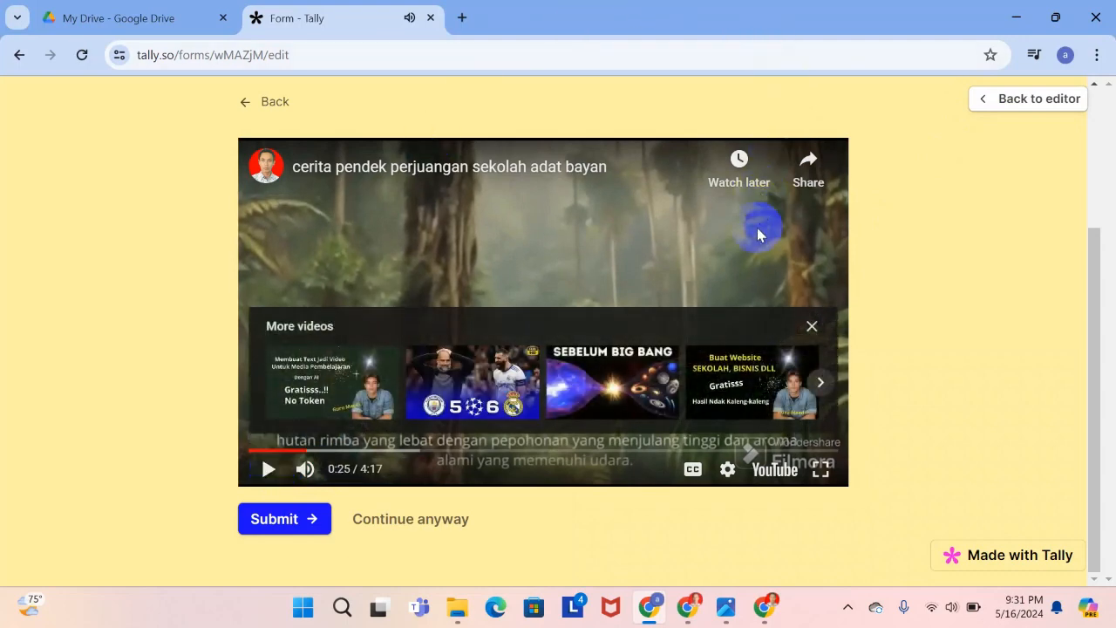
{"action": "left_click", "coordinate": [1029, 100]}
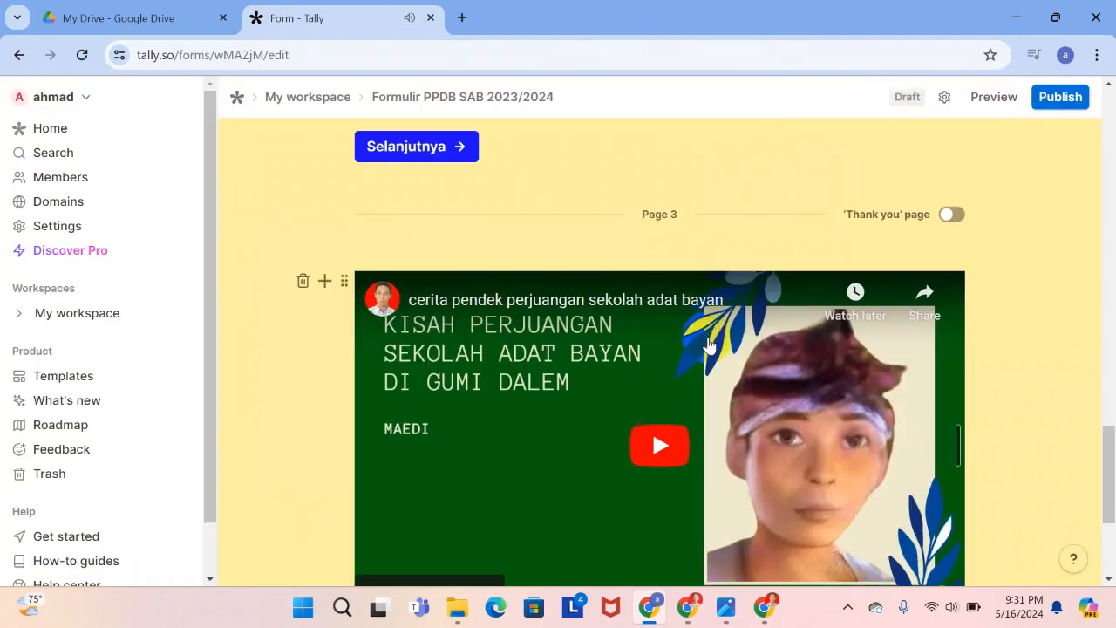
Examine how the embedded video sits between the page 3 break and the Submit button in the editor.
{"action": "scroll", "coordinate": [708, 345], "scroll_direction": "down", "scroll_amount": 4}
{"action": "scroll", "coordinate": [708, 340], "scroll_direction": "up", "scroll_amount": 8}
{"action": "scroll", "coordinate": [707, 331], "scroll_direction": "down", "scroll_amount": 4}
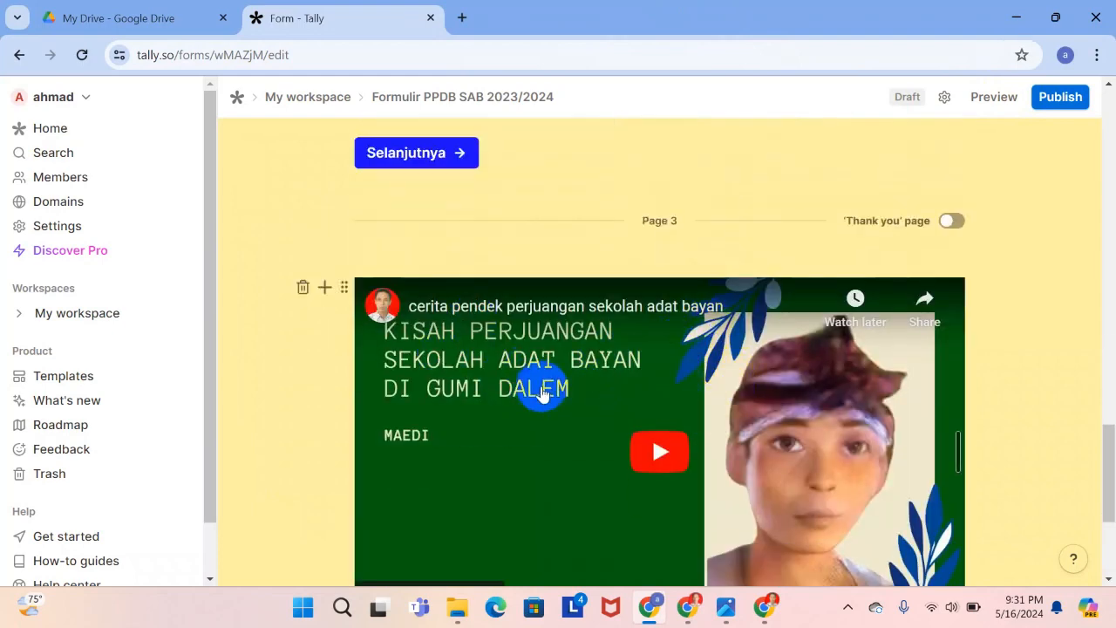
{"action": "scroll", "coordinate": [672, 366], "scroll_direction": "down", "scroll_amount": 3}
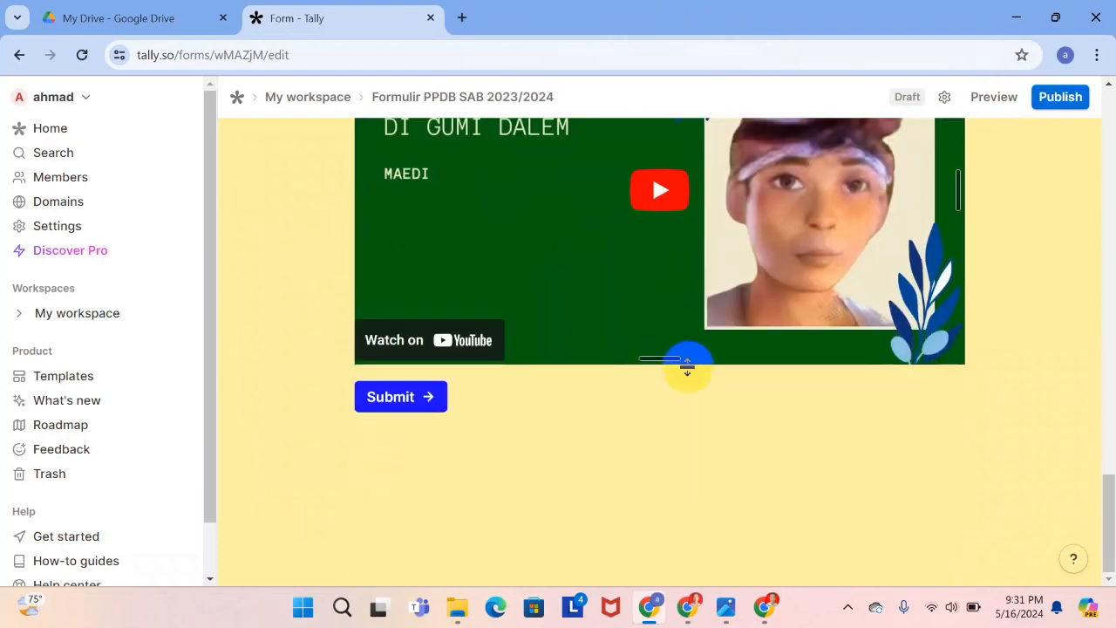
{"action": "scroll", "coordinate": [687, 366], "scroll_direction": "up", "scroll_amount": 1}
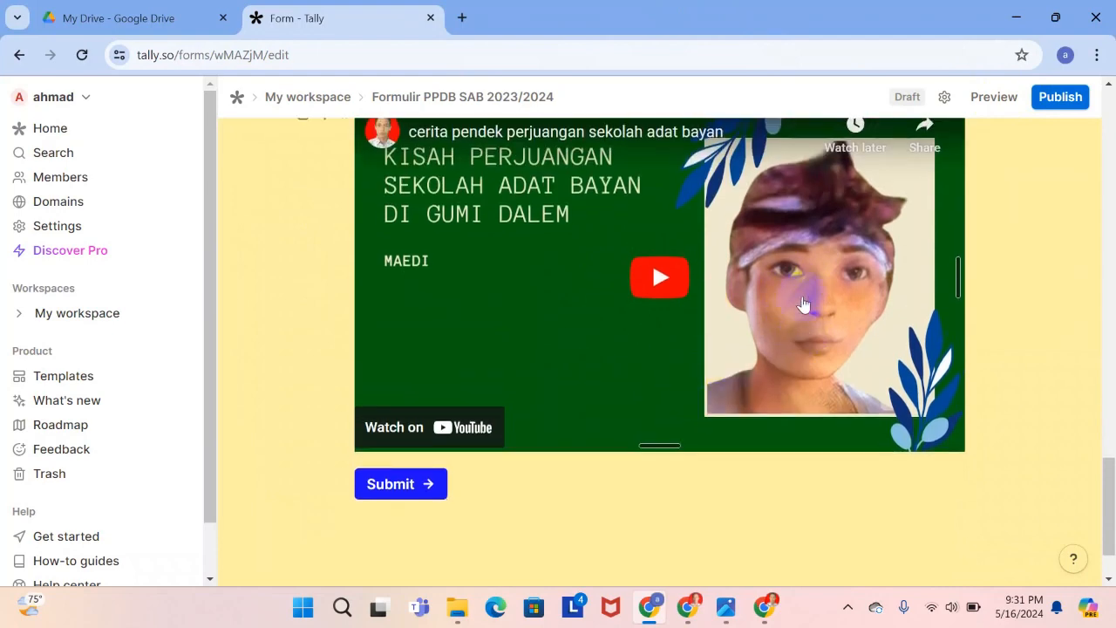
{"action": "scroll", "coordinate": [610, 378], "scroll_direction": "up", "scroll_amount": 3}
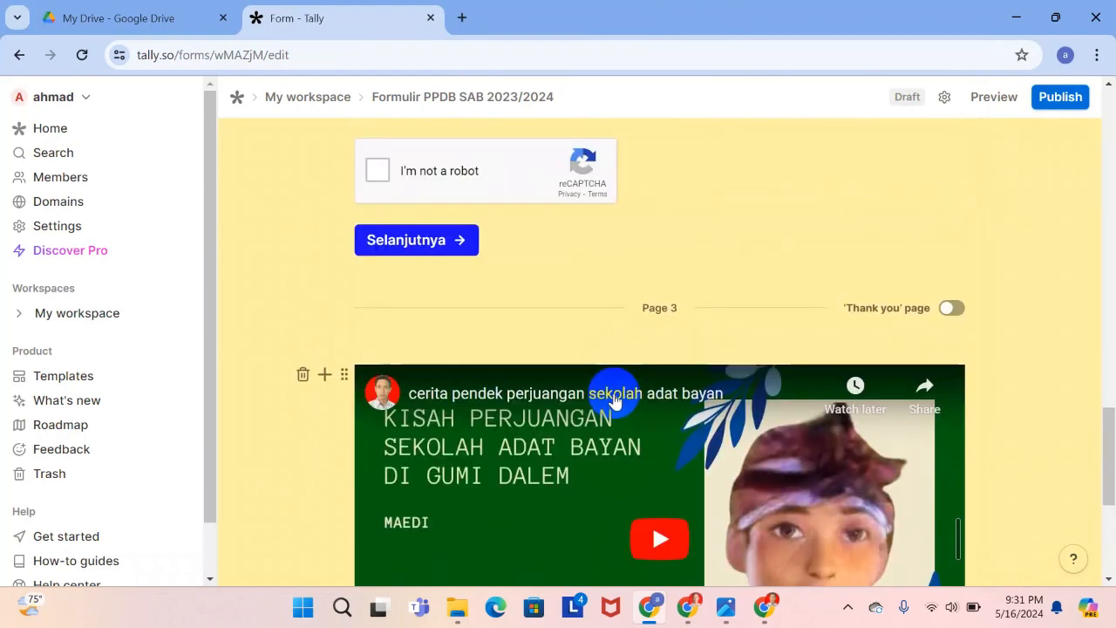
{"action": "scroll", "coordinate": [618, 399], "scroll_direction": "down", "scroll_amount": 1}
{"action": "scroll", "coordinate": [619, 398], "scroll_direction": "down", "scroll_amount": 2}
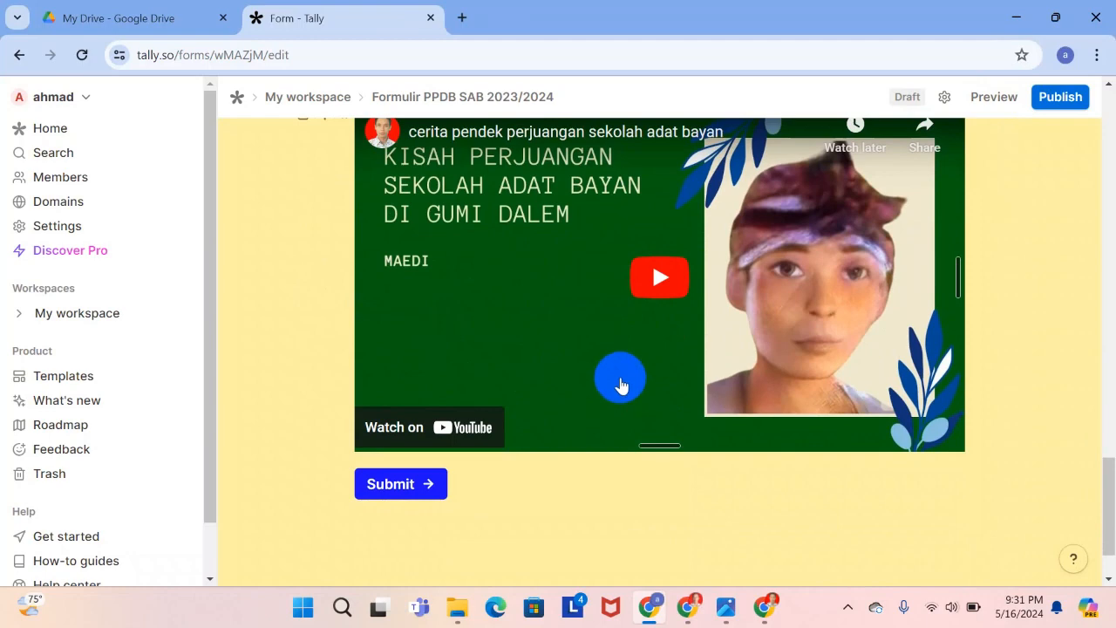
{"action": "scroll", "coordinate": [614, 394], "scroll_direction": "up", "scroll_amount": 2}
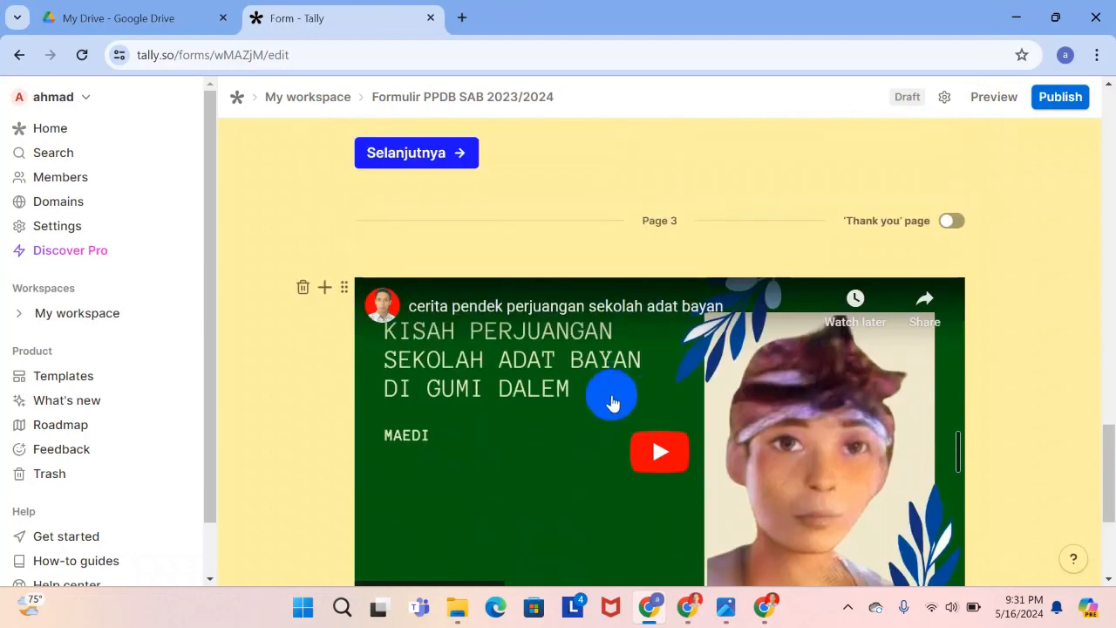
{"action": "scroll", "coordinate": [588, 368], "scroll_direction": "up", "scroll_amount": 3}
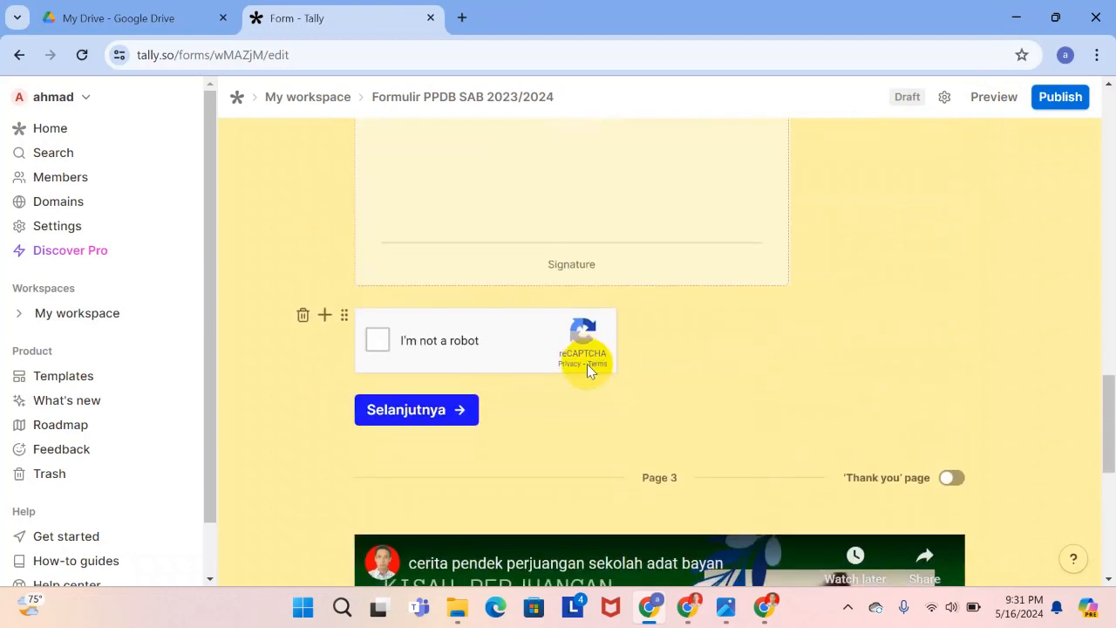
{"action": "scroll", "coordinate": [591, 371], "scroll_direction": "down", "scroll_amount": 6}
{"action": "scroll", "coordinate": [590, 362], "scroll_direction": "up", "scroll_amount": 2}
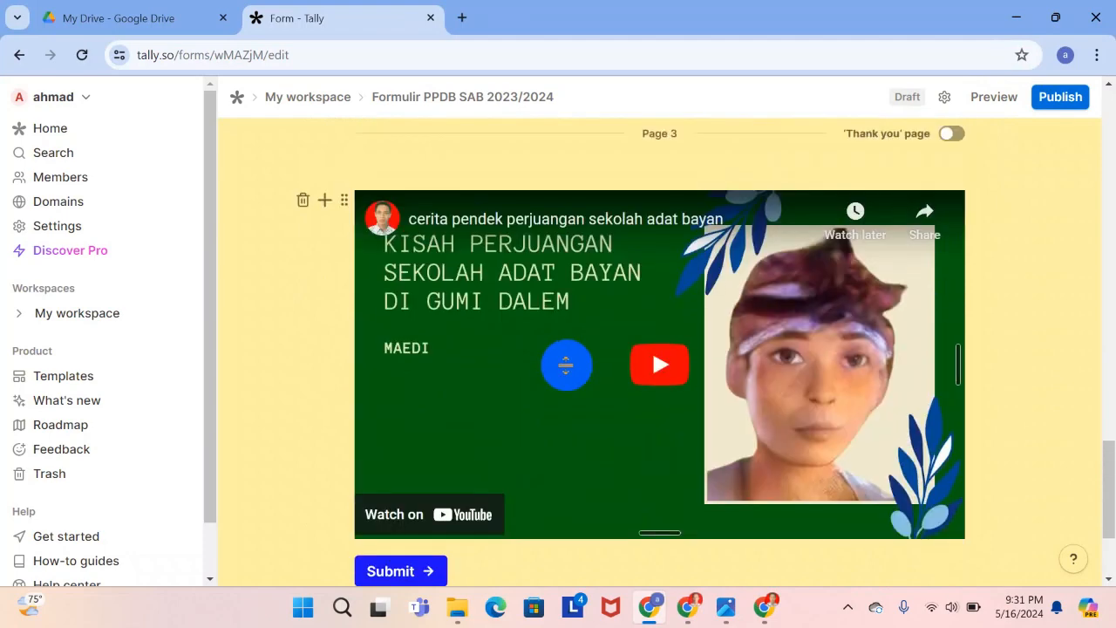
Insert a new page break directly below the embedded video on page 3.
{"action": "left_click", "coordinate": [545, 568]}
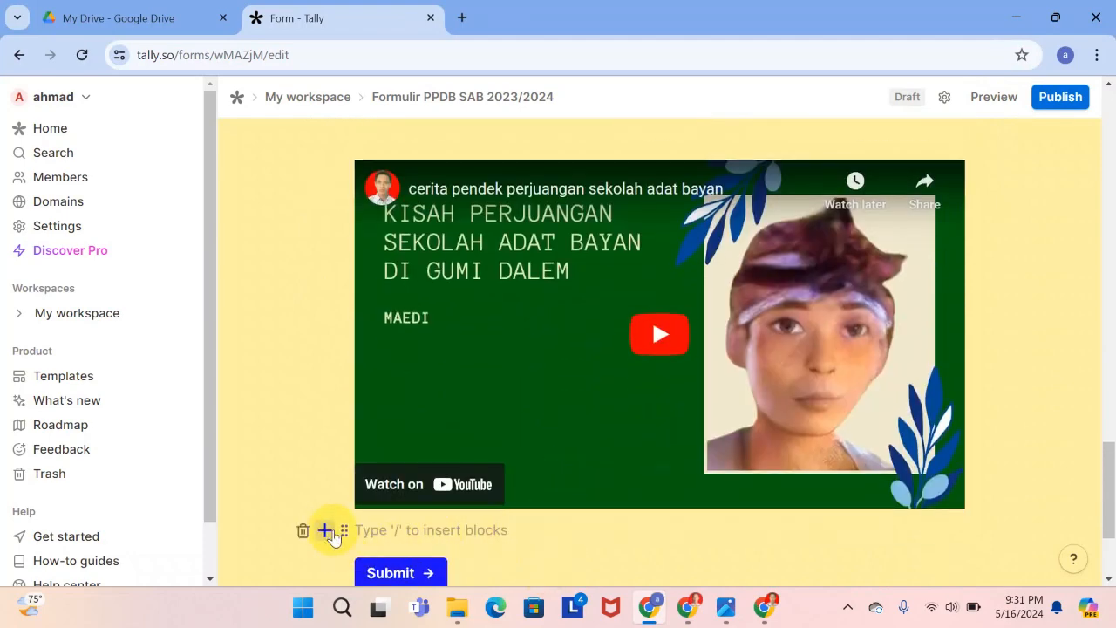
{"action": "left_click", "coordinate": [326, 530]}
{"action": "scroll", "coordinate": [398, 319], "scroll_direction": "down", "scroll_amount": 5}
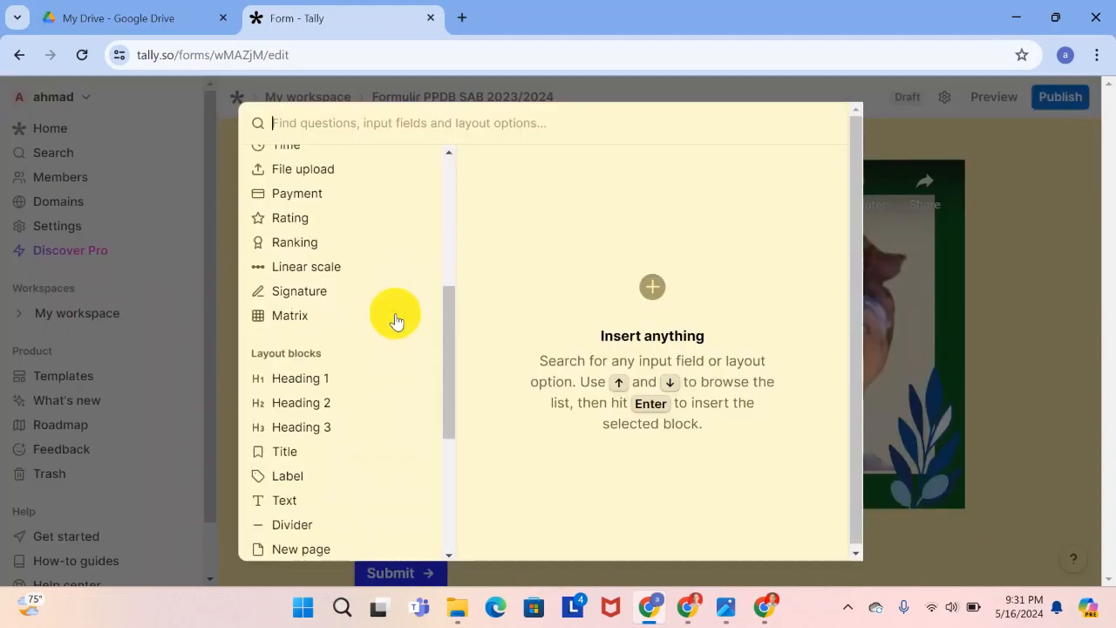
{"action": "scroll", "coordinate": [393, 316], "scroll_direction": "down", "scroll_amount": 1}
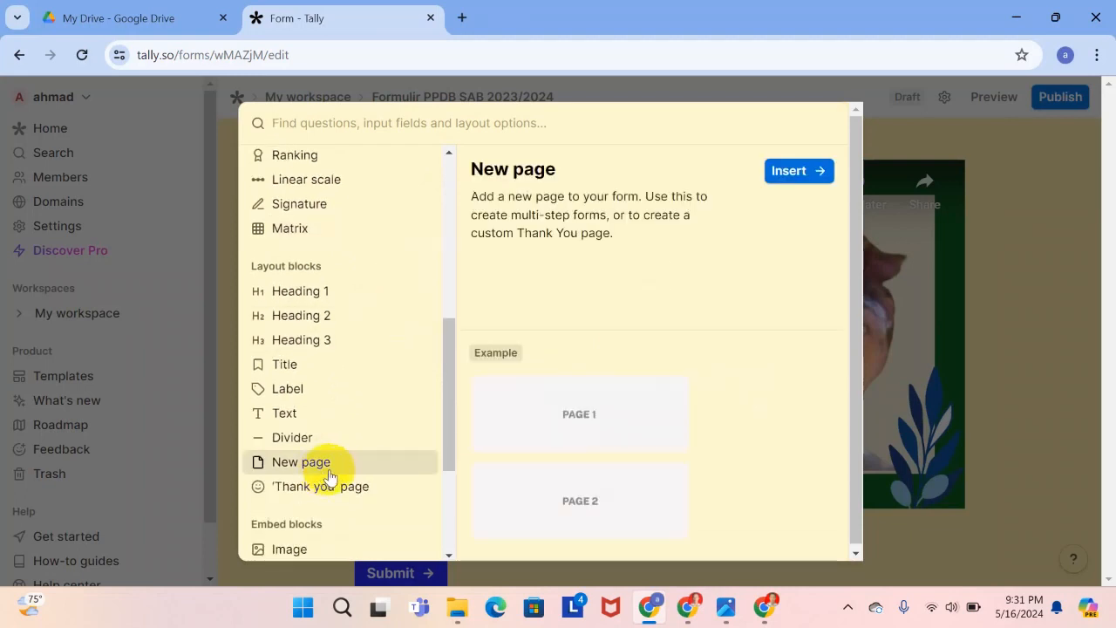
{"action": "left_click", "coordinate": [799, 173]}
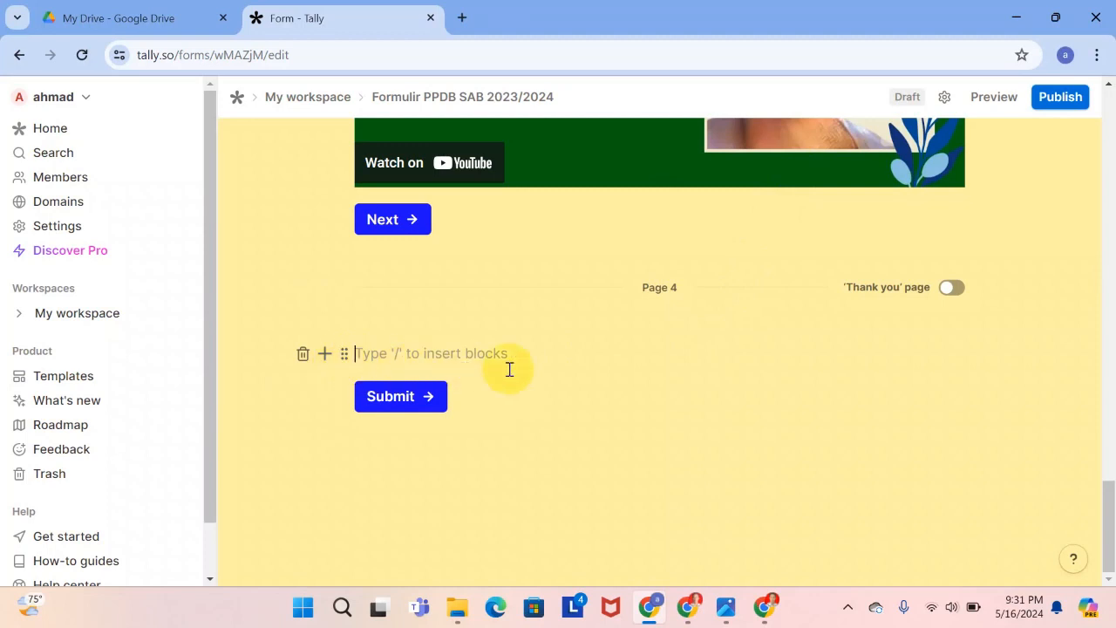
Add an image block to the empty page 4, above the Submit button.
{"action": "left_click", "coordinate": [324, 353]}
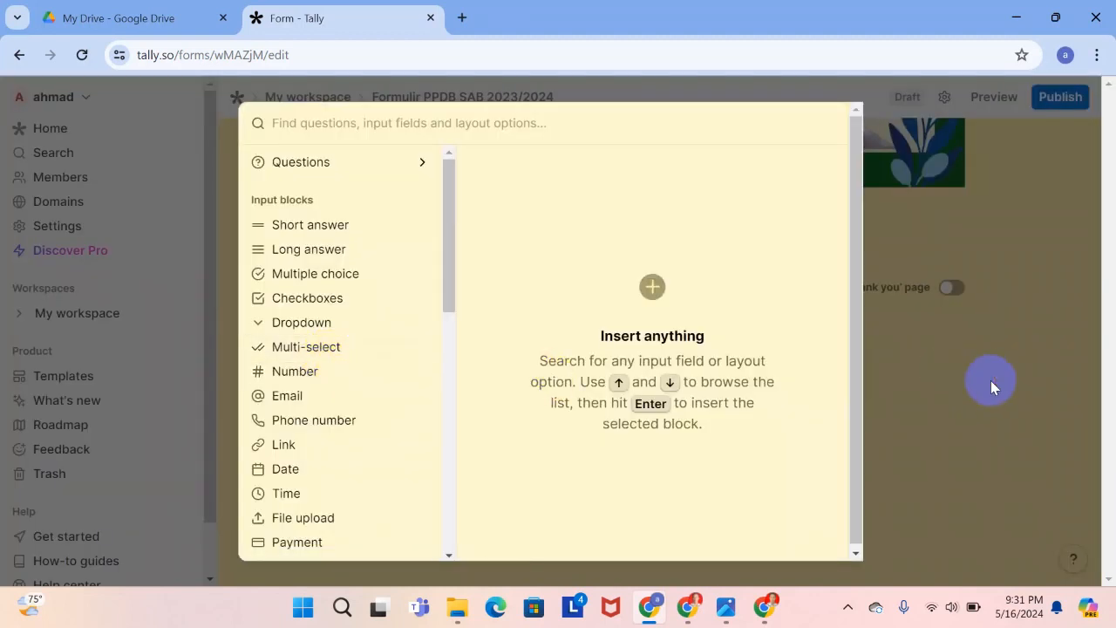
{"action": "left_click", "coordinate": [992, 381]}
{"action": "left_click", "coordinate": [325, 355]}
{"action": "scroll", "coordinate": [361, 368], "scroll_direction": "down", "scroll_amount": 6}
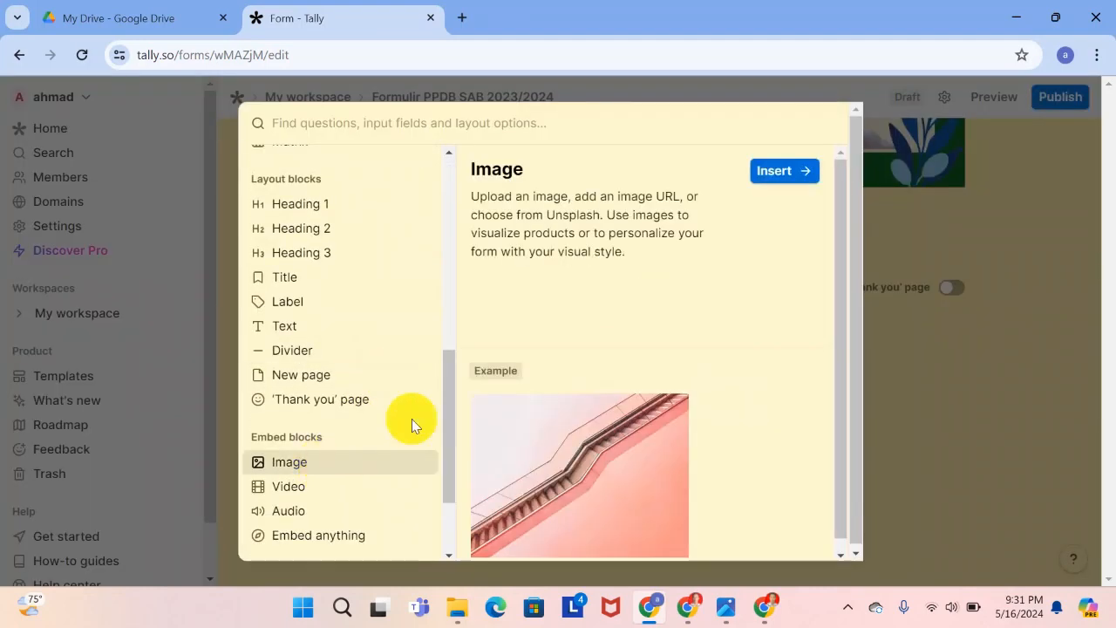
{"action": "left_click", "coordinate": [782, 172]}
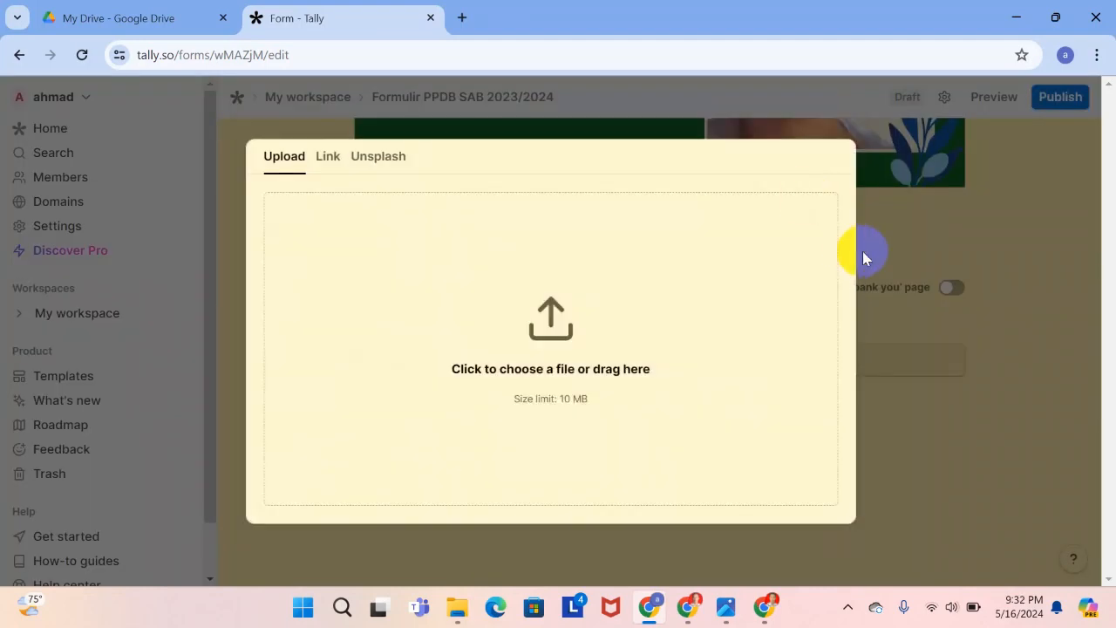
Upload the "Thank you" picture from the Website SAB folder into the page 4 image block.
{"action": "left_click", "coordinate": [555, 319]}
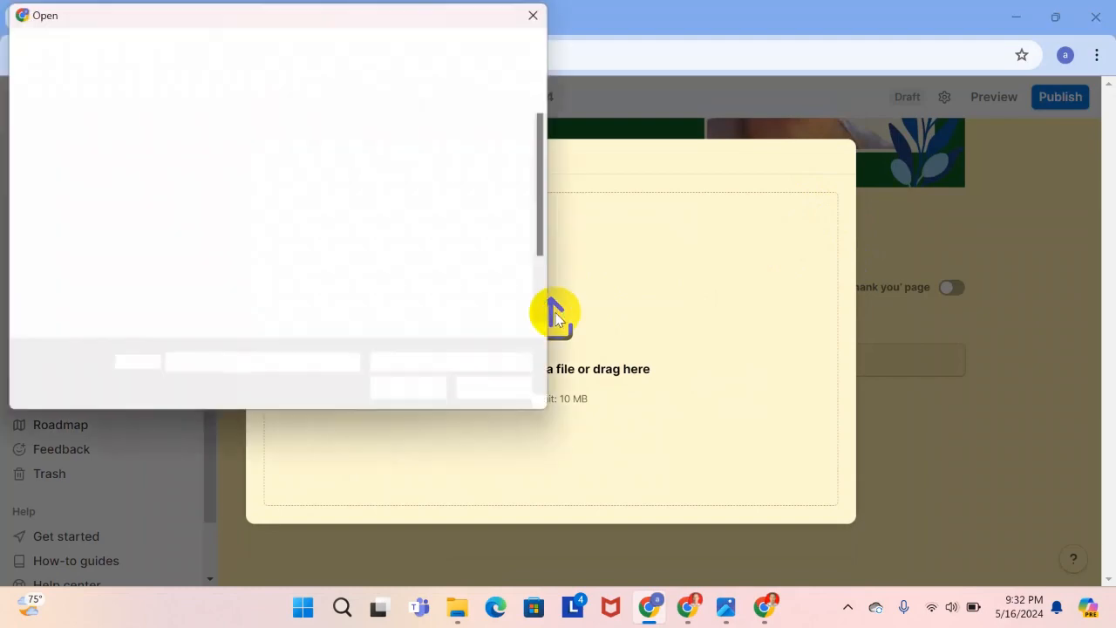
{"action": "scroll", "coordinate": [439, 231], "scroll_direction": "down", "scroll_amount": 3}
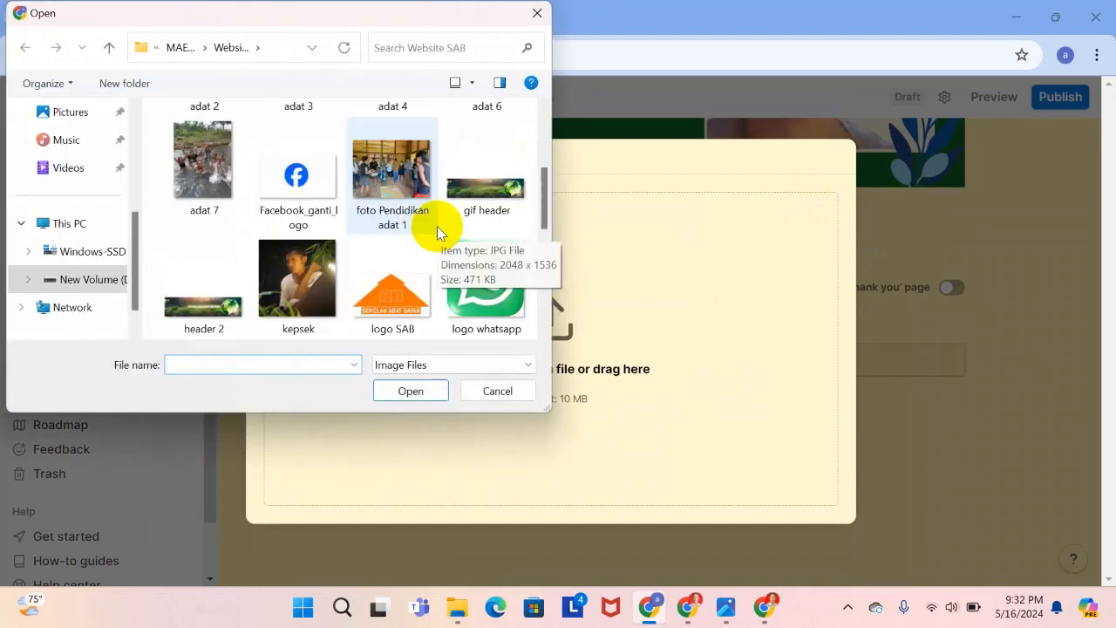
{"action": "scroll", "coordinate": [438, 232], "scroll_direction": "up", "scroll_amount": 1}
{"action": "scroll", "coordinate": [438, 232], "scroll_direction": "down", "scroll_amount": 3}
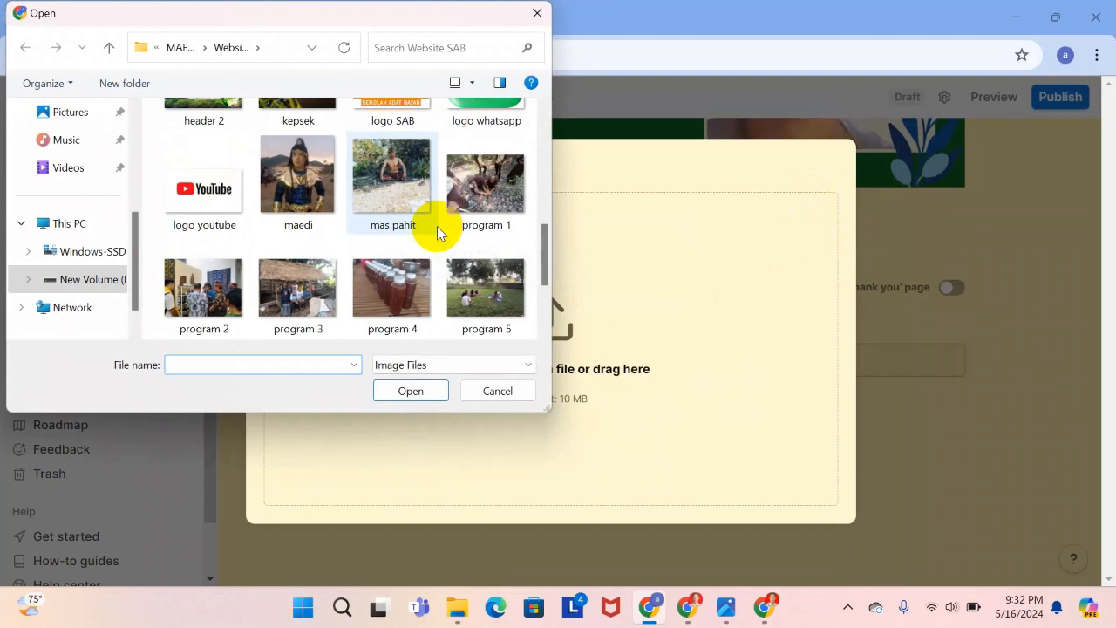
{"action": "scroll", "coordinate": [439, 229], "scroll_direction": "down", "scroll_amount": 2}
{"action": "left_click", "coordinate": [316, 303]}
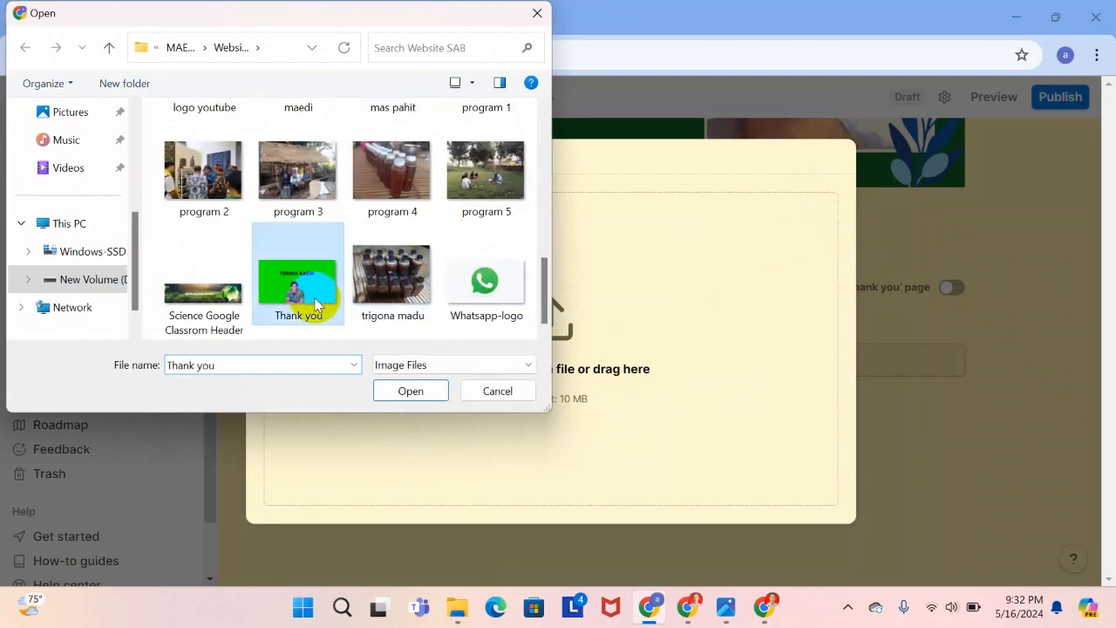
{"action": "left_click", "coordinate": [404, 390]}
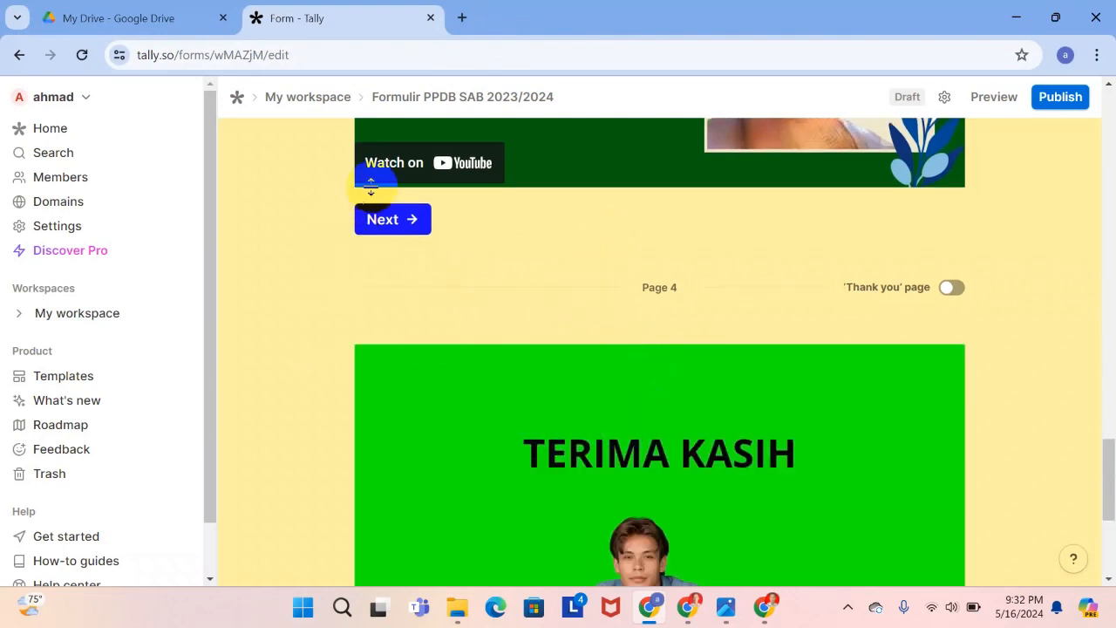
Change the label of the page 3 Next button to "Selanjutnya".
{"action": "left_click", "coordinate": [372, 228]}
{"action": "left_click", "coordinate": [381, 225]}
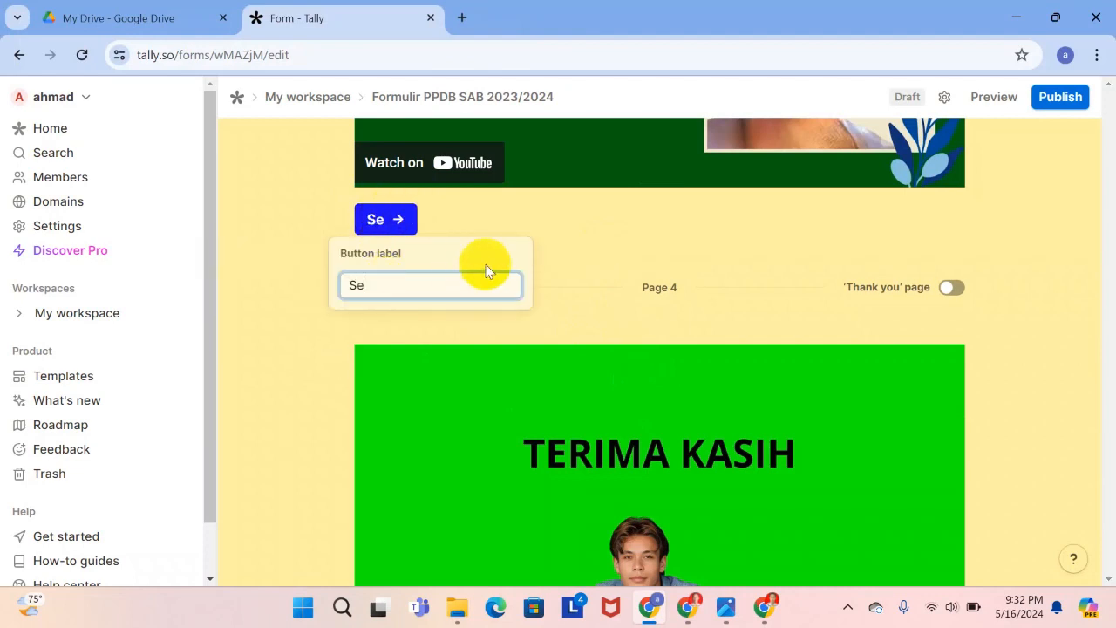
{"action": "type", "text": "Selanjutnya"}
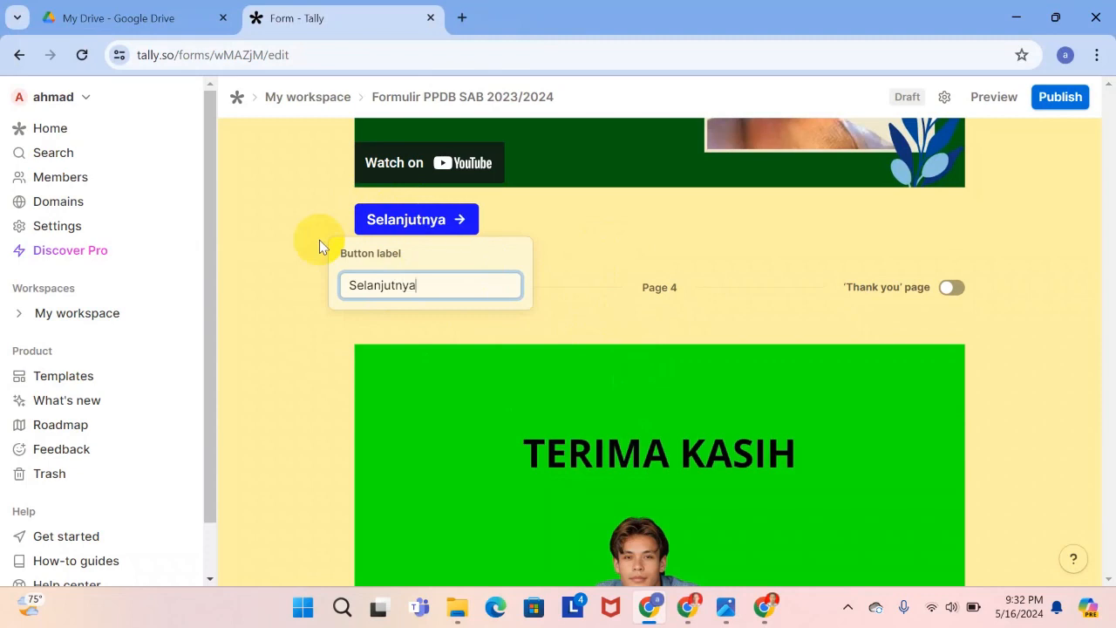
{"action": "left_click", "coordinate": [994, 413]}
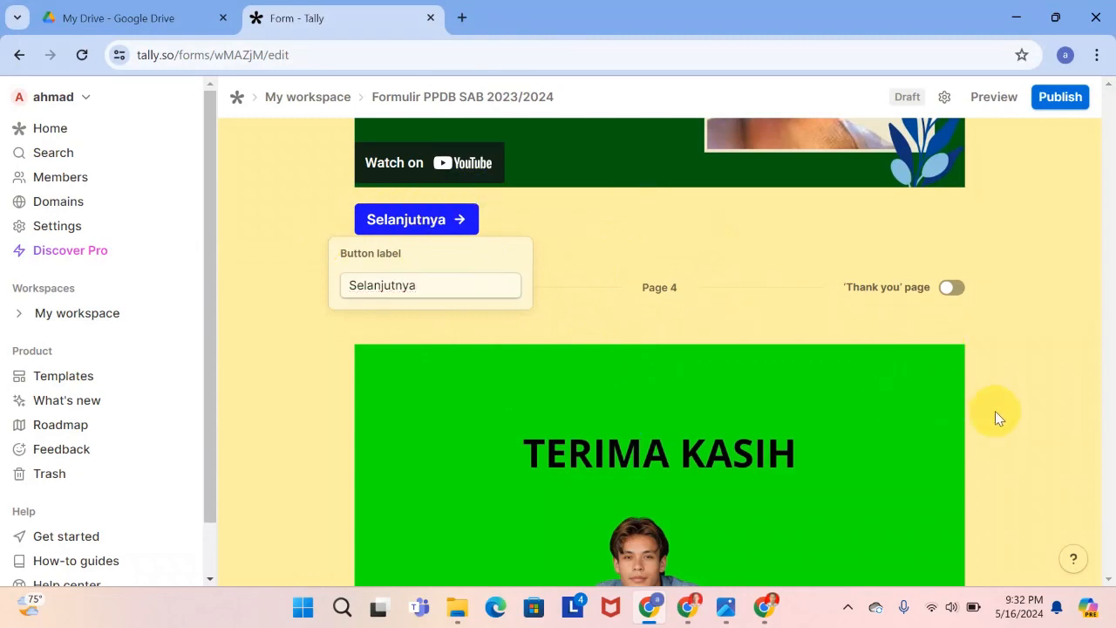
Preview the form, review the BIODATA SISWA fields, and choose Anak Lainnya as the Status Anak.
{"action": "scroll", "coordinate": [707, 412], "scroll_direction": "down", "scroll_amount": 3}
{"action": "scroll", "coordinate": [707, 411], "scroll_direction": "up", "scroll_amount": 3}
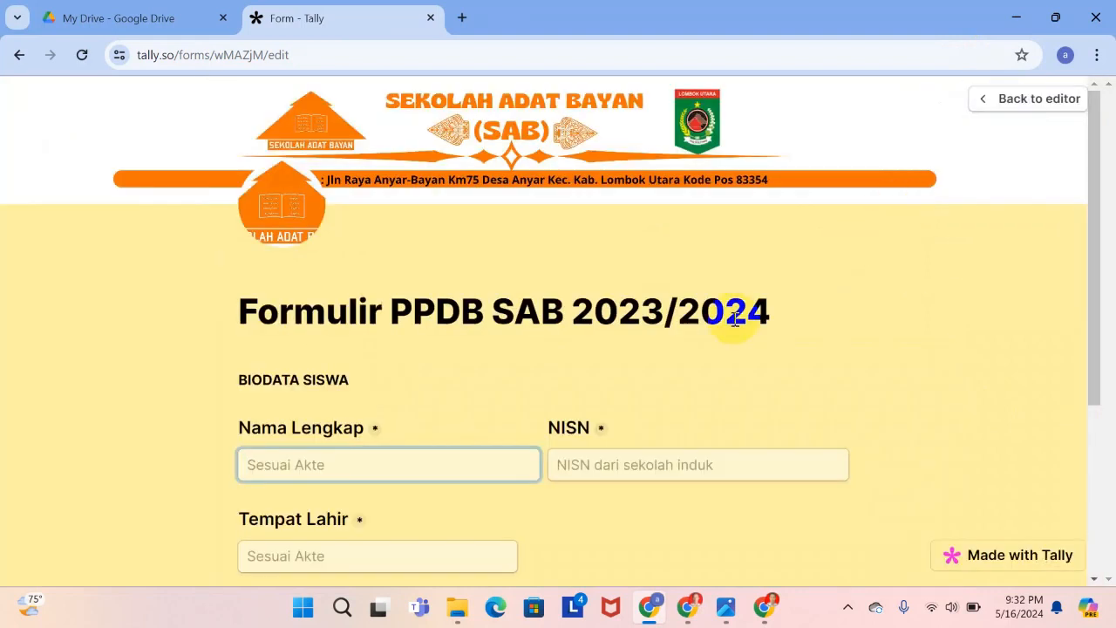
{"action": "scroll", "coordinate": [730, 305], "scroll_direction": "down", "scroll_amount": 1}
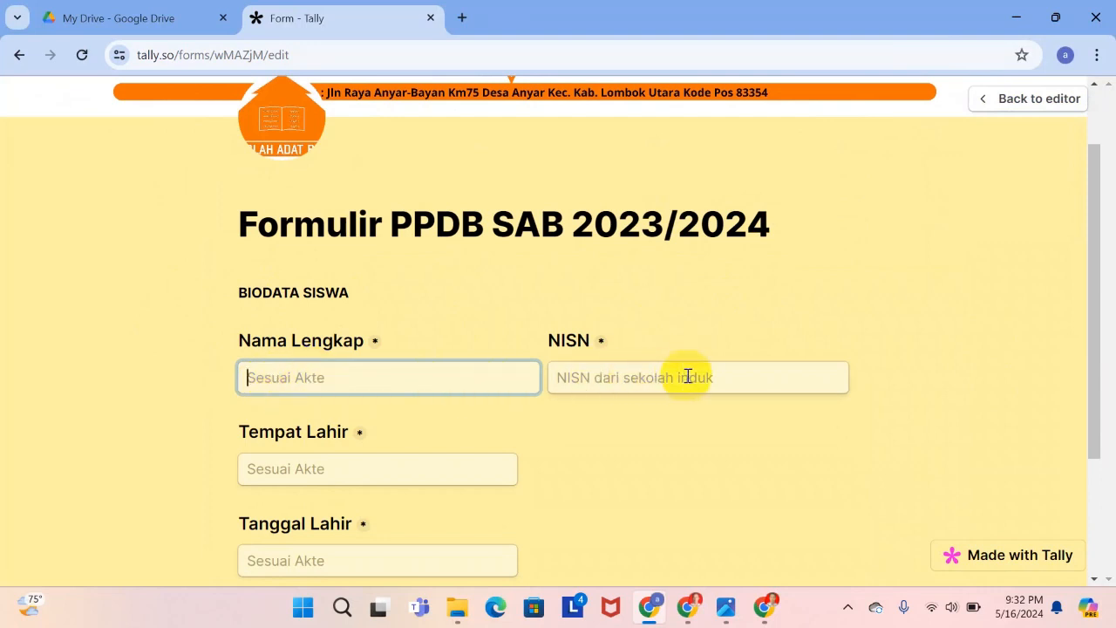
{"action": "scroll", "coordinate": [405, 455], "scroll_direction": "down", "scroll_amount": 1}
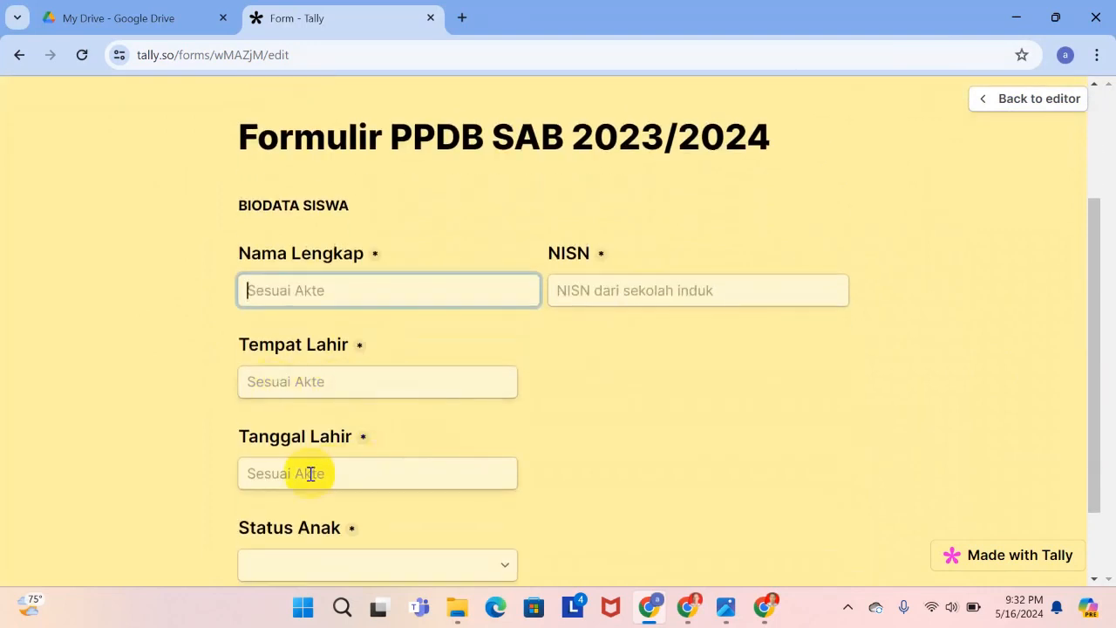
{"action": "scroll", "coordinate": [404, 463], "scroll_direction": "down", "scroll_amount": 1}
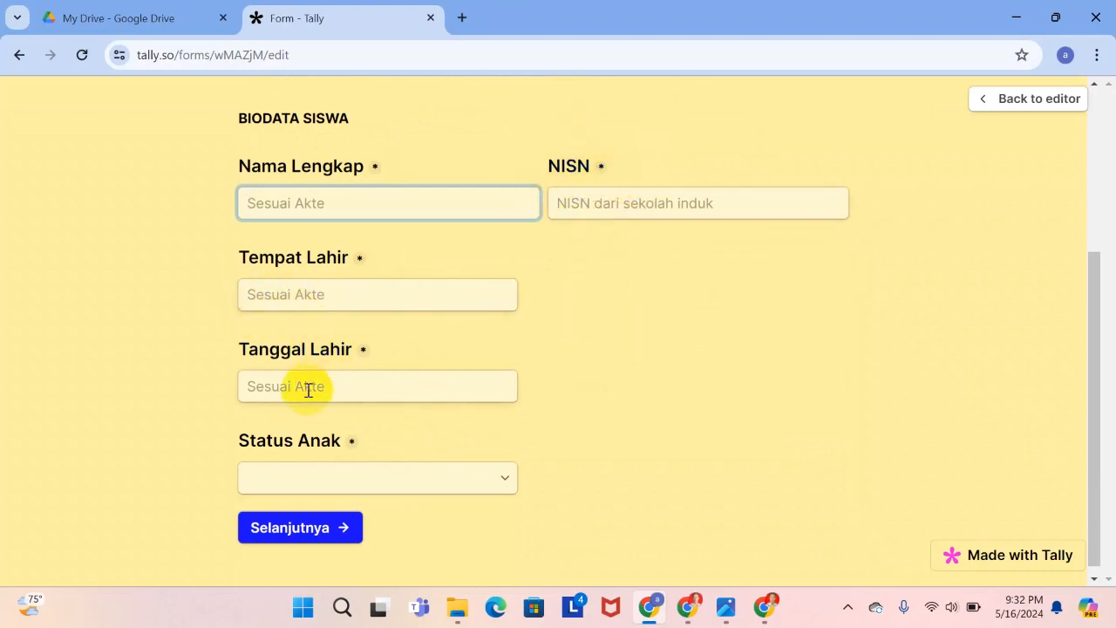
{"action": "scroll", "coordinate": [310, 387], "scroll_direction": "down", "scroll_amount": 1}
{"action": "left_click", "coordinate": [502, 472]}
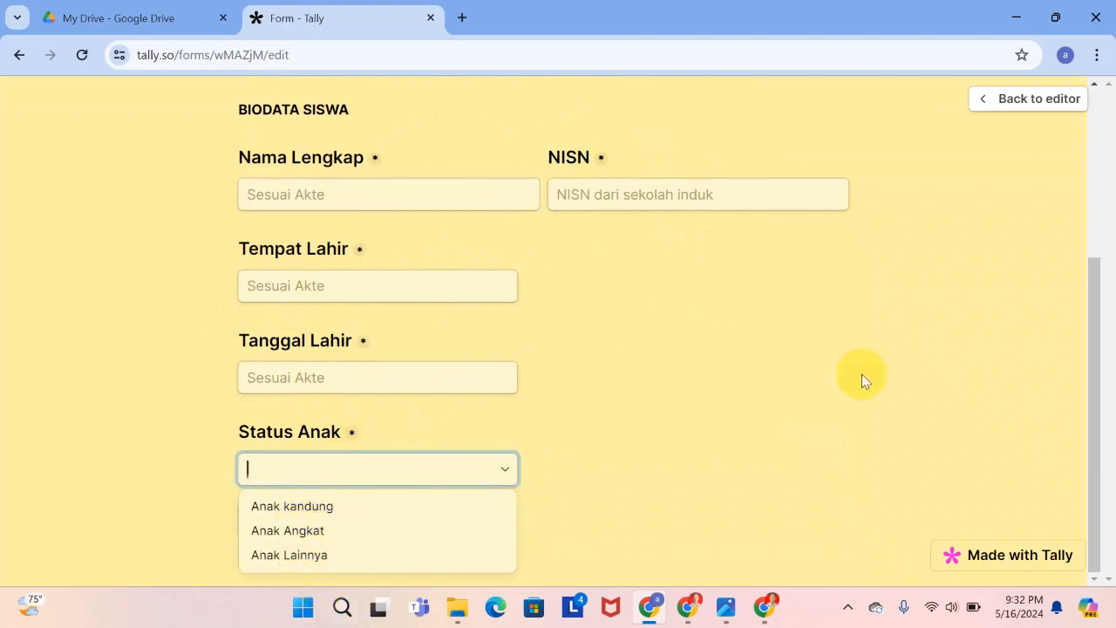
{"action": "left_click", "coordinate": [301, 552]}
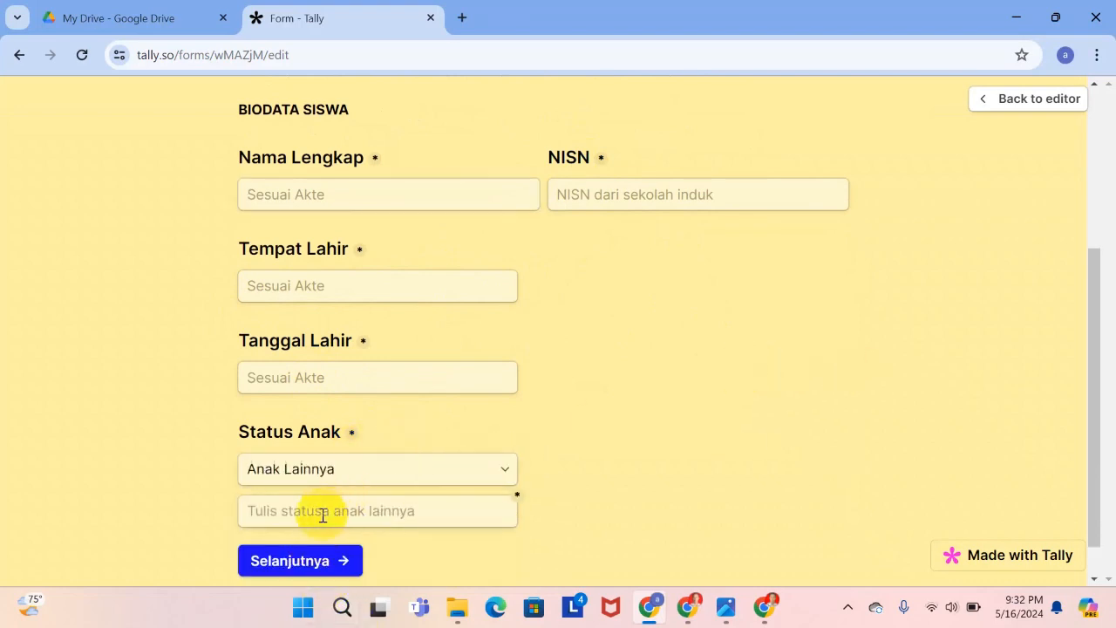
Advance the preview through the student and parent data pages to the video page, bypassing the required fields.
{"action": "scroll", "coordinate": [656, 494], "scroll_direction": "down", "scroll_amount": 1}
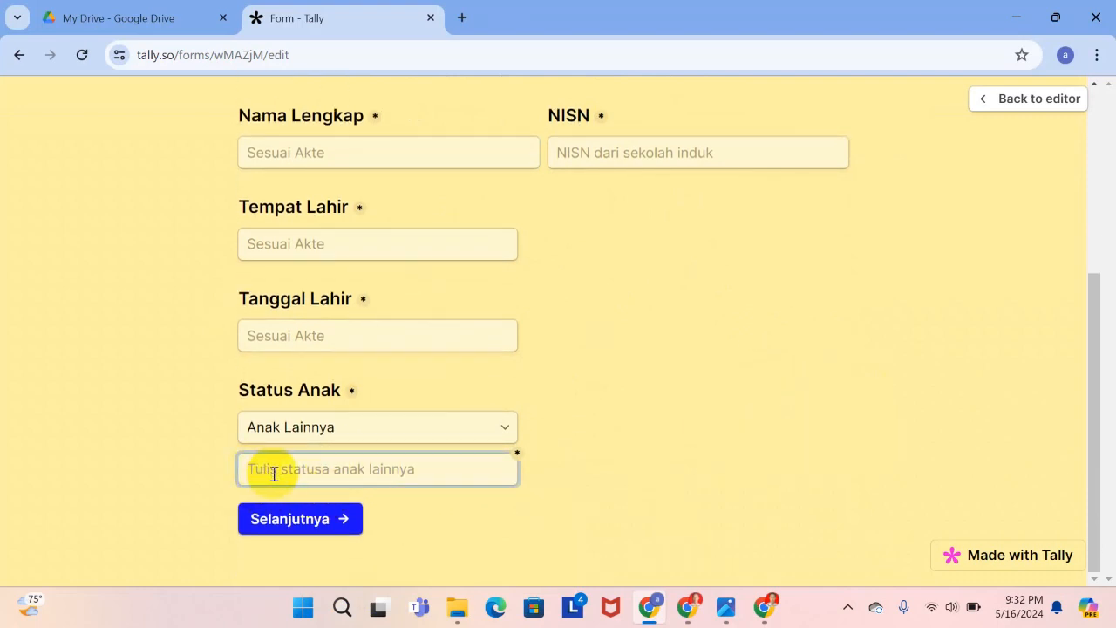
{"action": "left_click", "coordinate": [343, 518]}
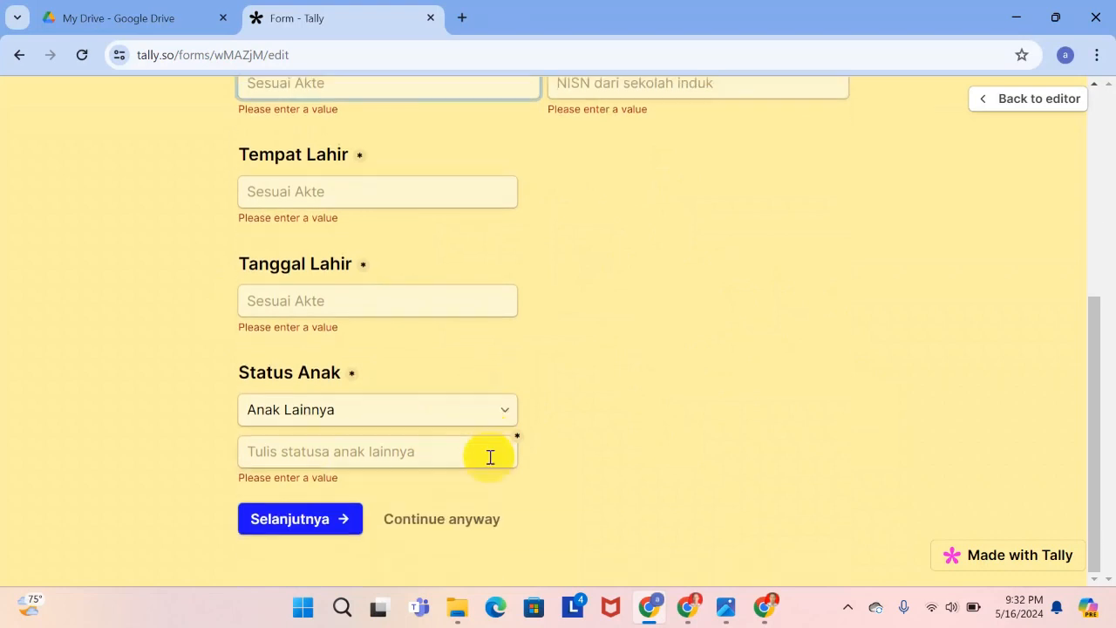
{"action": "left_click", "coordinate": [445, 518]}
{"action": "scroll", "coordinate": [610, 331], "scroll_direction": "down", "scroll_amount": 3}
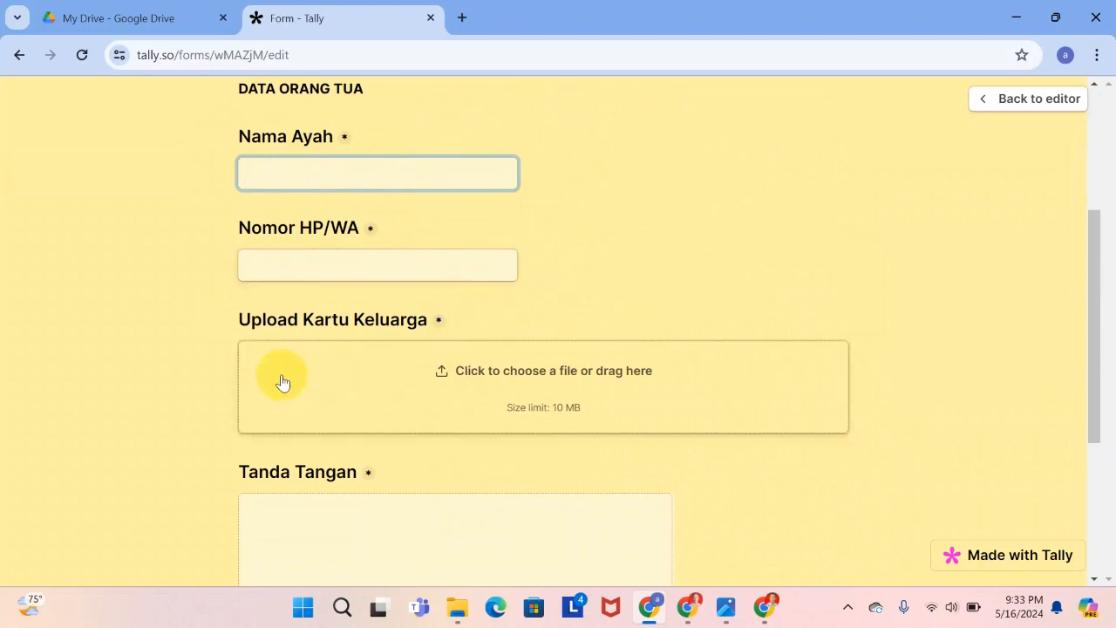
{"action": "scroll", "coordinate": [478, 377], "scroll_direction": "down", "scroll_amount": 1}
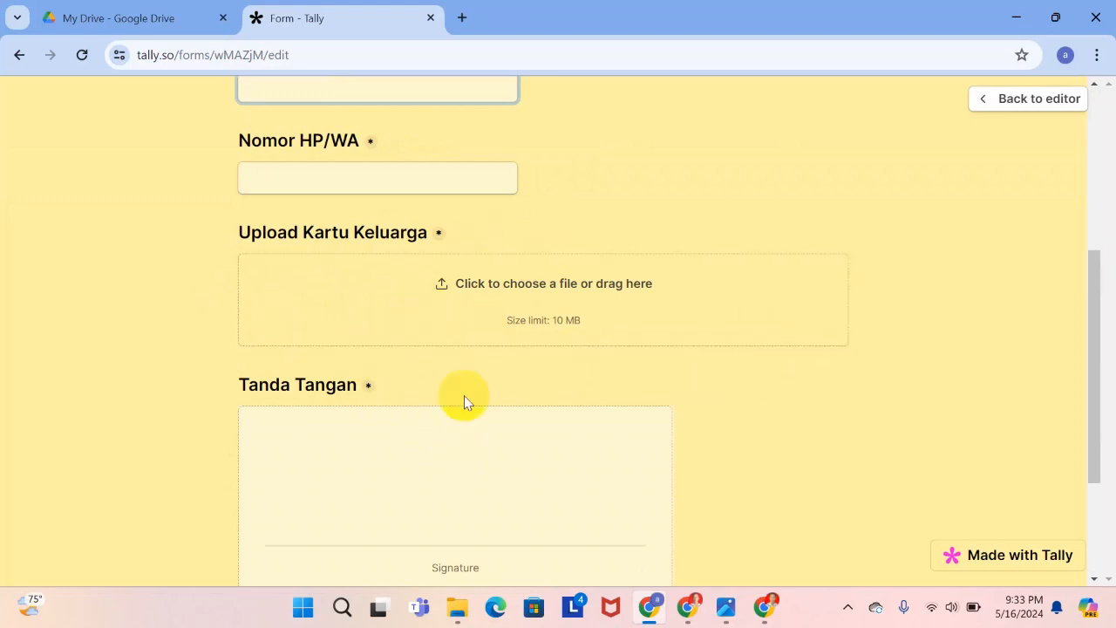
{"action": "scroll", "coordinate": [453, 436], "scroll_direction": "down", "scroll_amount": 2}
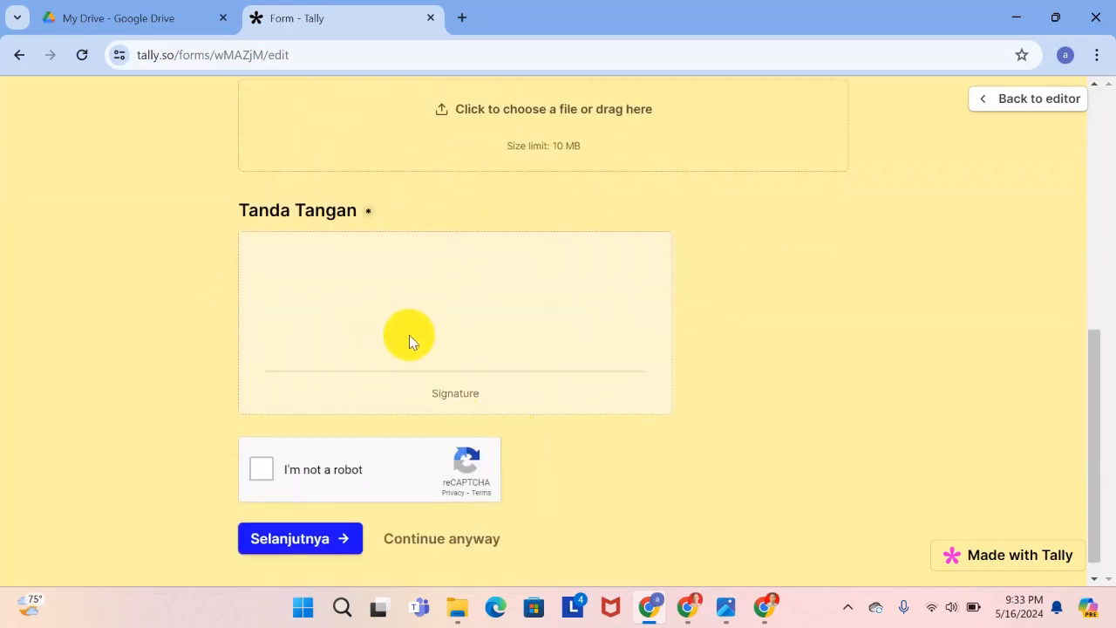
{"action": "scroll", "coordinate": [409, 335], "scroll_direction": "up", "scroll_amount": 1}
{"action": "scroll", "coordinate": [525, 468], "scroll_direction": "down", "scroll_amount": 1}
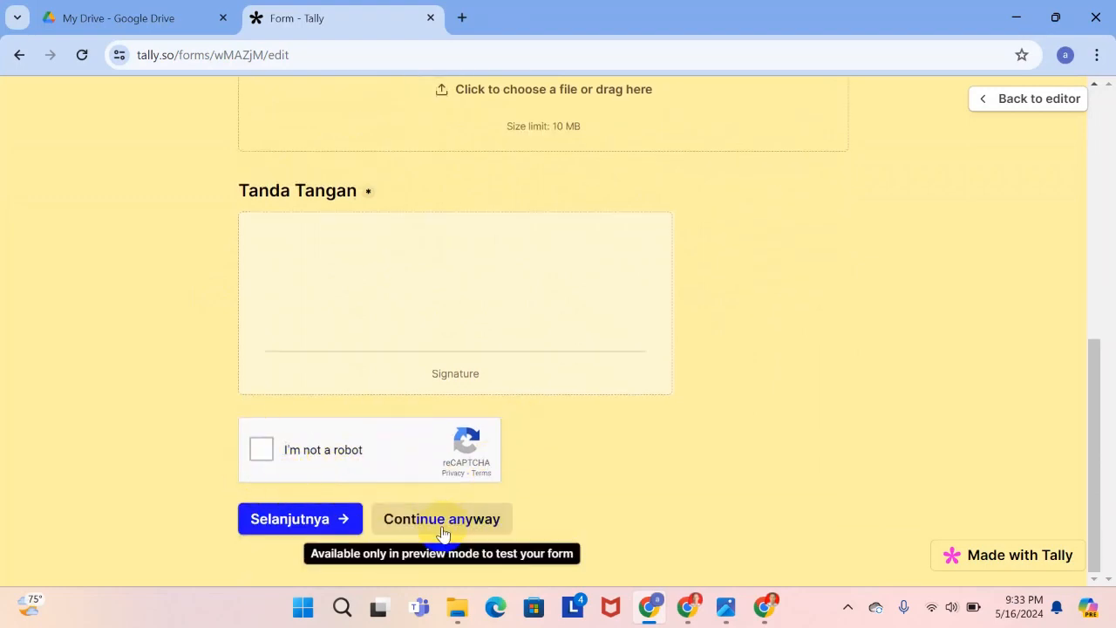
{"action": "left_click", "coordinate": [508, 506]}
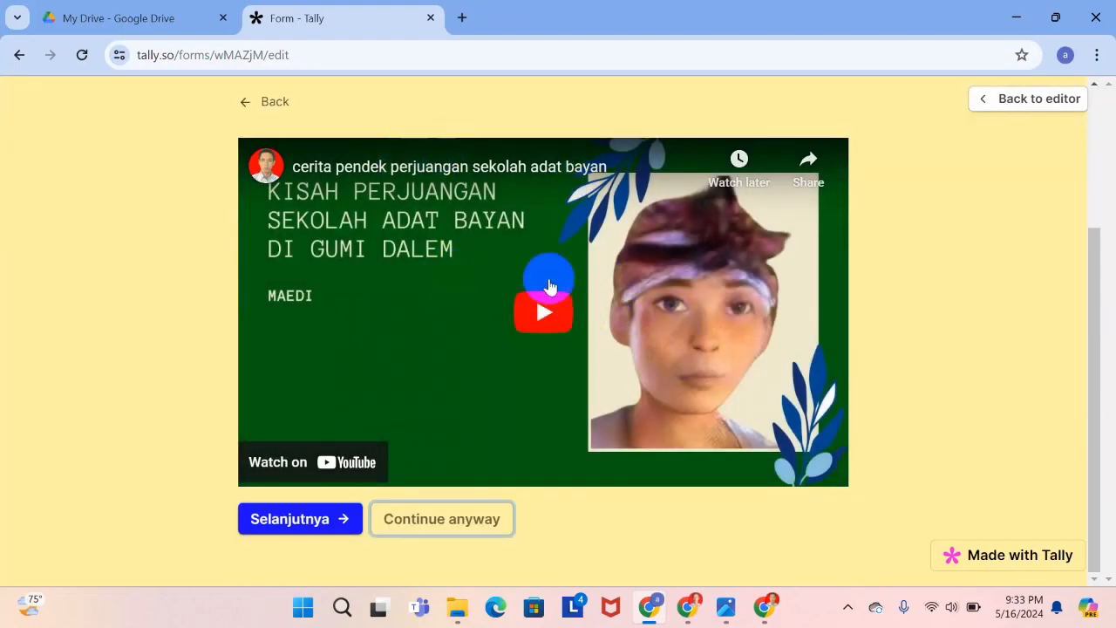
Look over the video page in the preview and go back to the DATA ORANG TUA page.
{"action": "scroll", "coordinate": [383, 331], "scroll_direction": "up", "scroll_amount": 2}
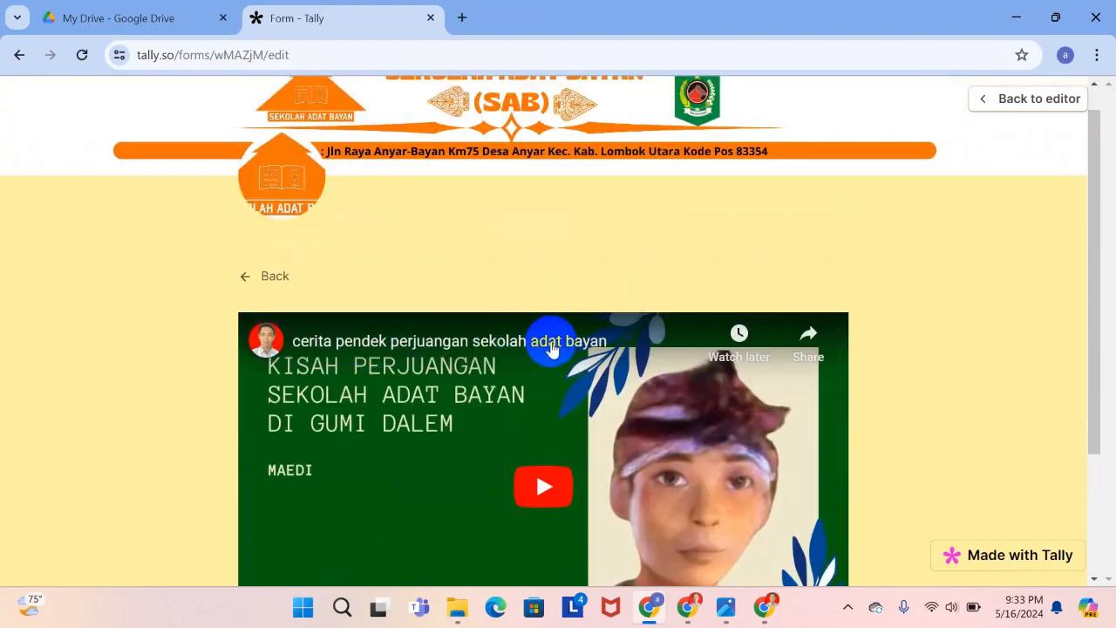
{"action": "scroll", "coordinate": [550, 348], "scroll_direction": "down", "scroll_amount": 2}
{"action": "scroll", "coordinate": [550, 349], "scroll_direction": "up", "scroll_amount": 3}
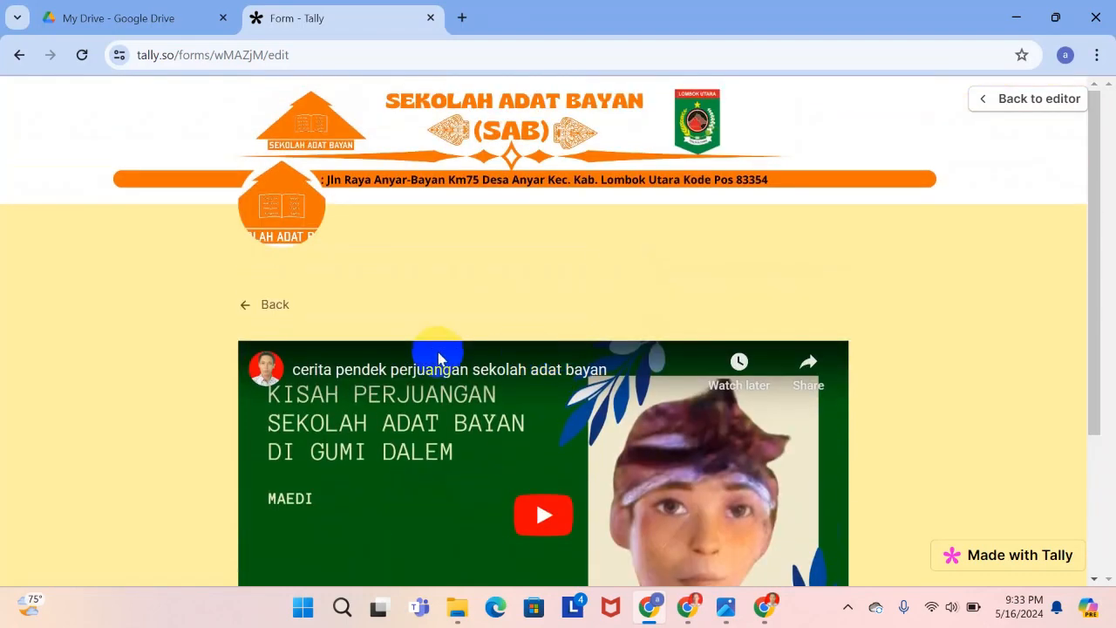
{"action": "left_click", "coordinate": [273, 307]}
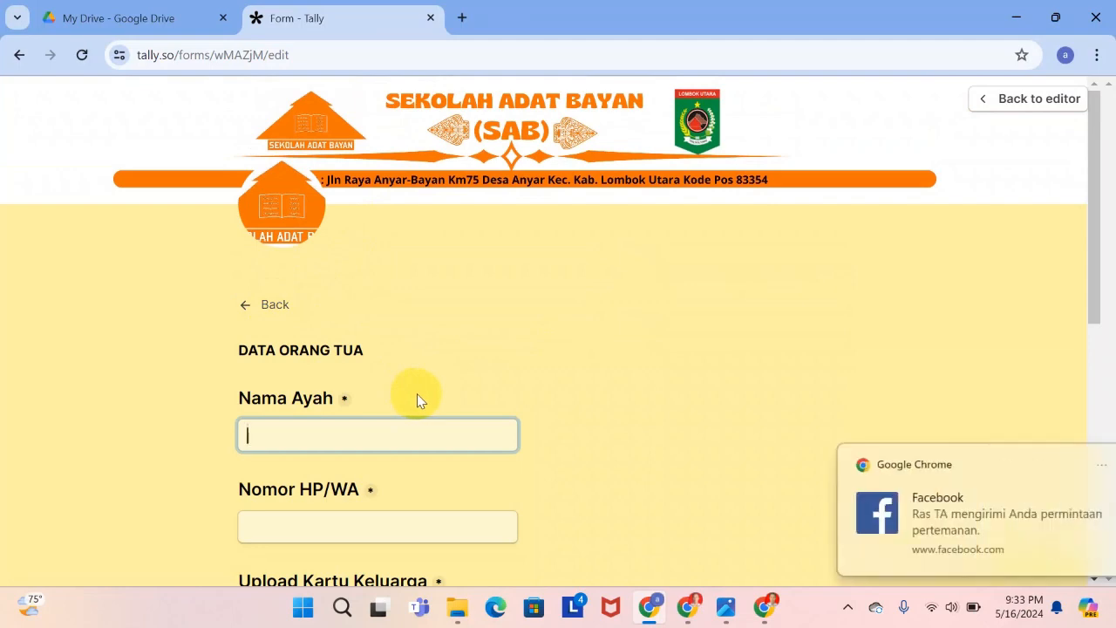
Try to submit the empty DATA ORANG TUA page normally, then bypass its required fields to reopen the video page.
{"action": "scroll", "coordinate": [421, 387], "scroll_direction": "down", "scroll_amount": 6}
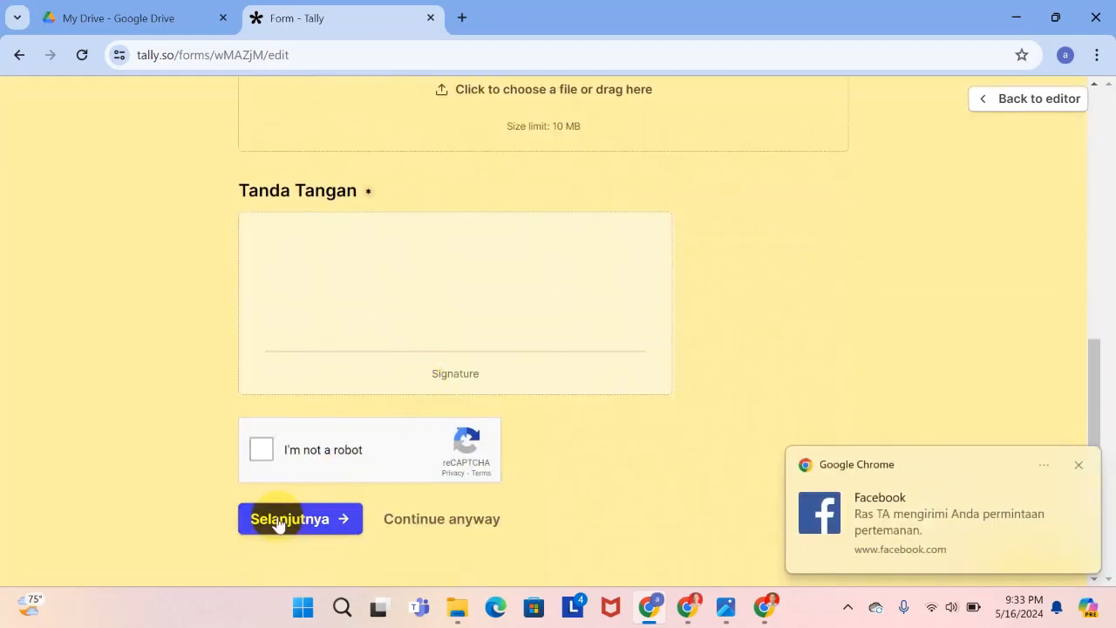
{"action": "left_click", "coordinate": [275, 521]}
{"action": "scroll", "coordinate": [486, 346], "scroll_direction": "down", "scroll_amount": 6}
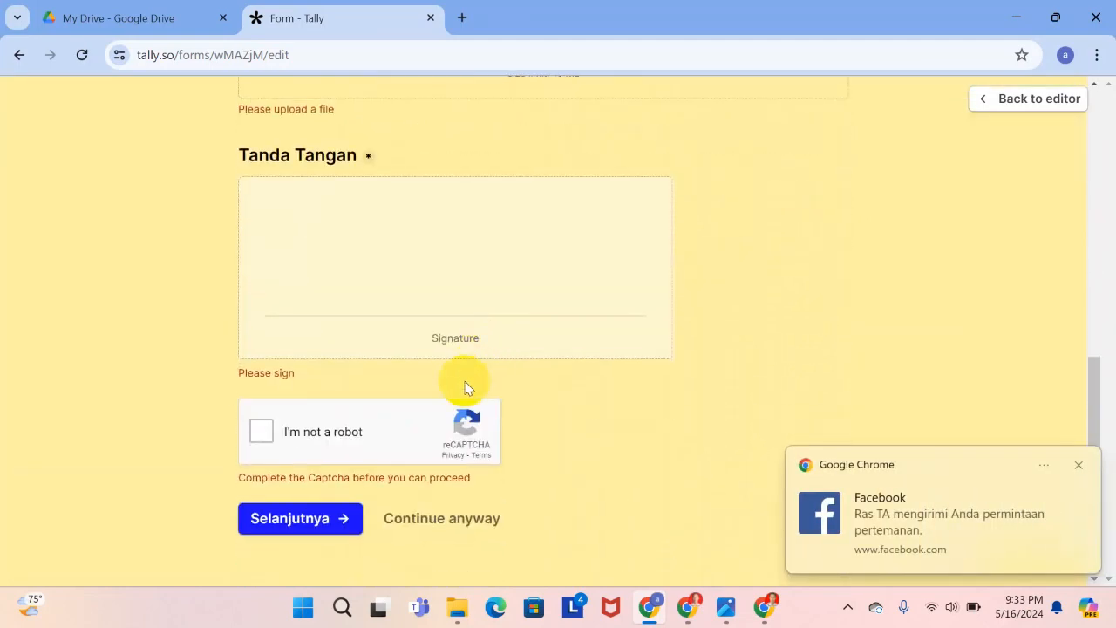
{"action": "left_click", "coordinate": [293, 523]}
{"action": "scroll", "coordinate": [513, 342], "scroll_direction": "down", "scroll_amount": 6}
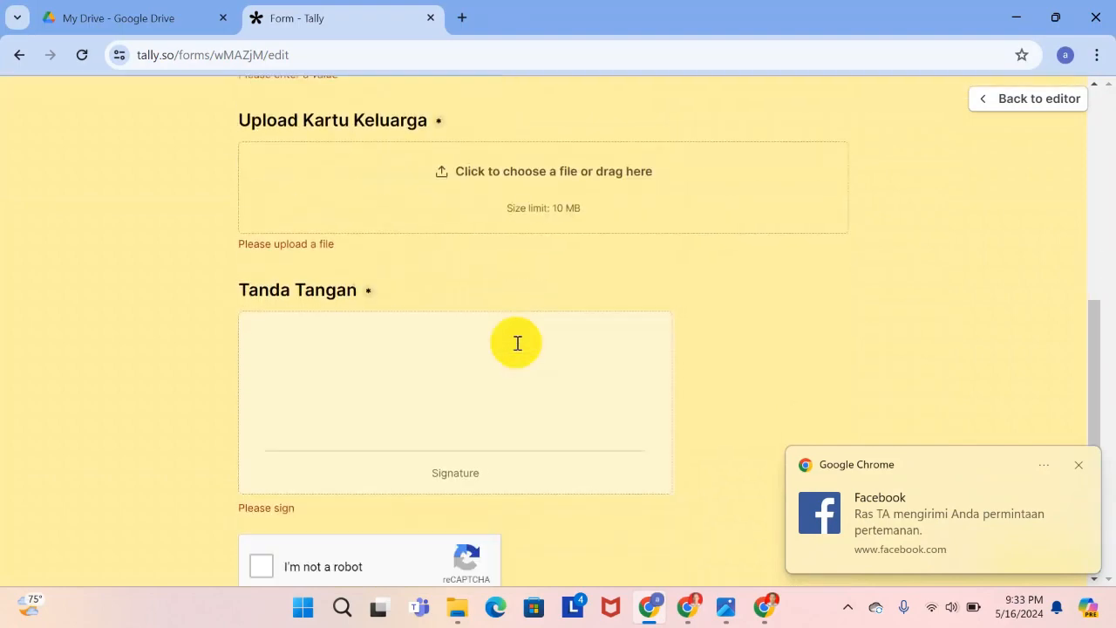
{"action": "left_click", "coordinate": [406, 516]}
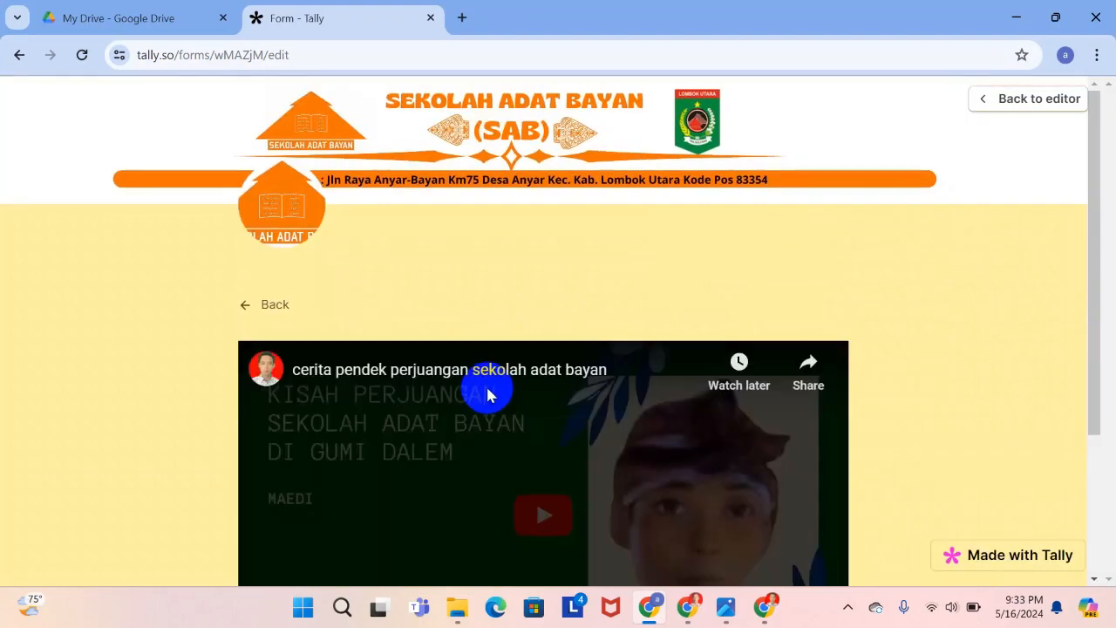
Advance the preview from the video page to the TERIMA KASIH page, look it over, and return to the editor.
{"action": "scroll", "coordinate": [488, 392], "scroll_direction": "down", "scroll_amount": 2}
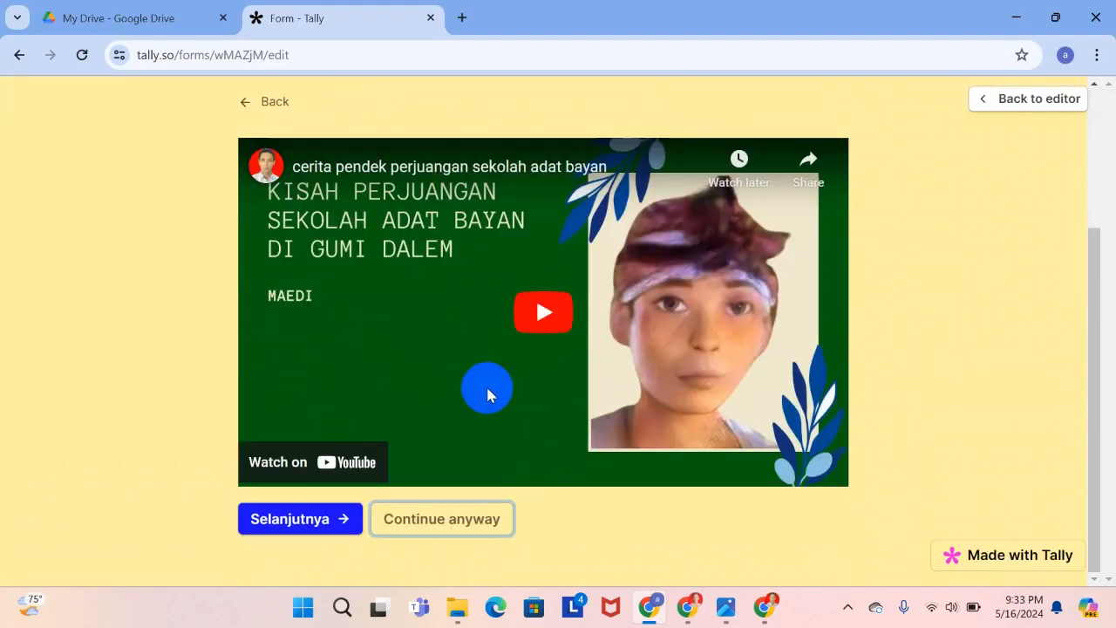
{"action": "left_click", "coordinate": [427, 523]}
{"action": "scroll", "coordinate": [531, 379], "scroll_direction": "down", "scroll_amount": 2}
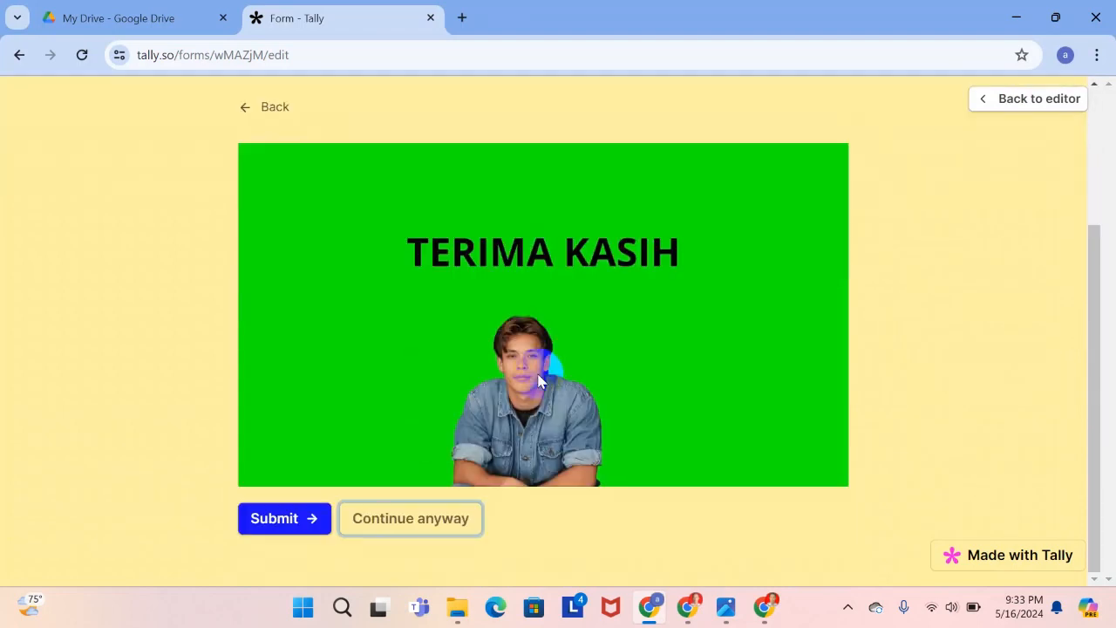
{"action": "scroll", "coordinate": [538, 381], "scroll_direction": "up", "scroll_amount": 2}
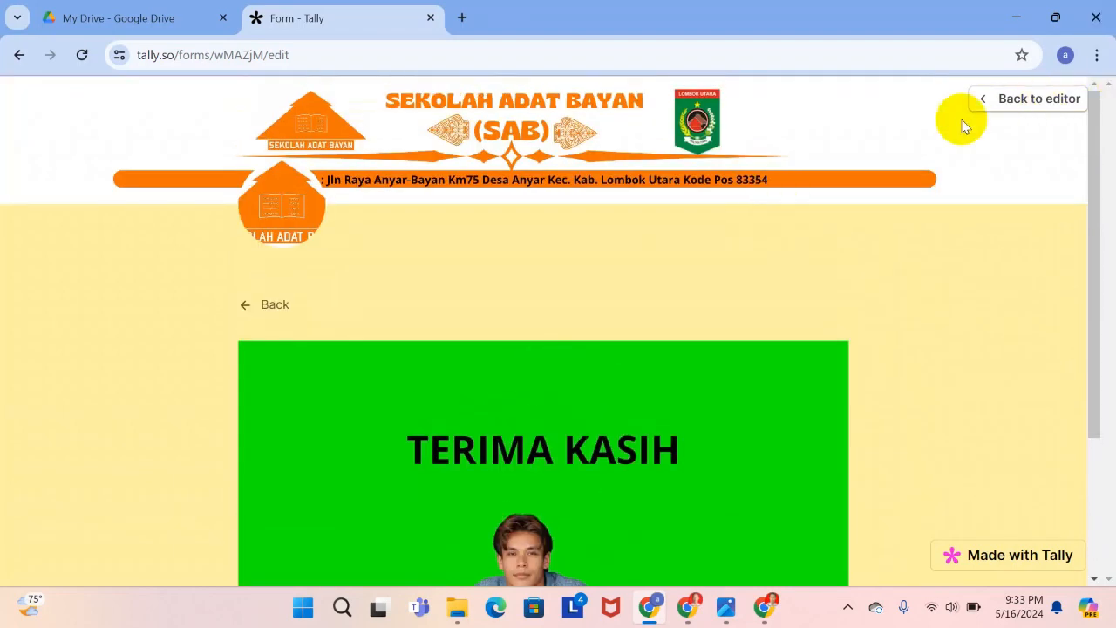
{"action": "left_click", "coordinate": [1034, 101]}
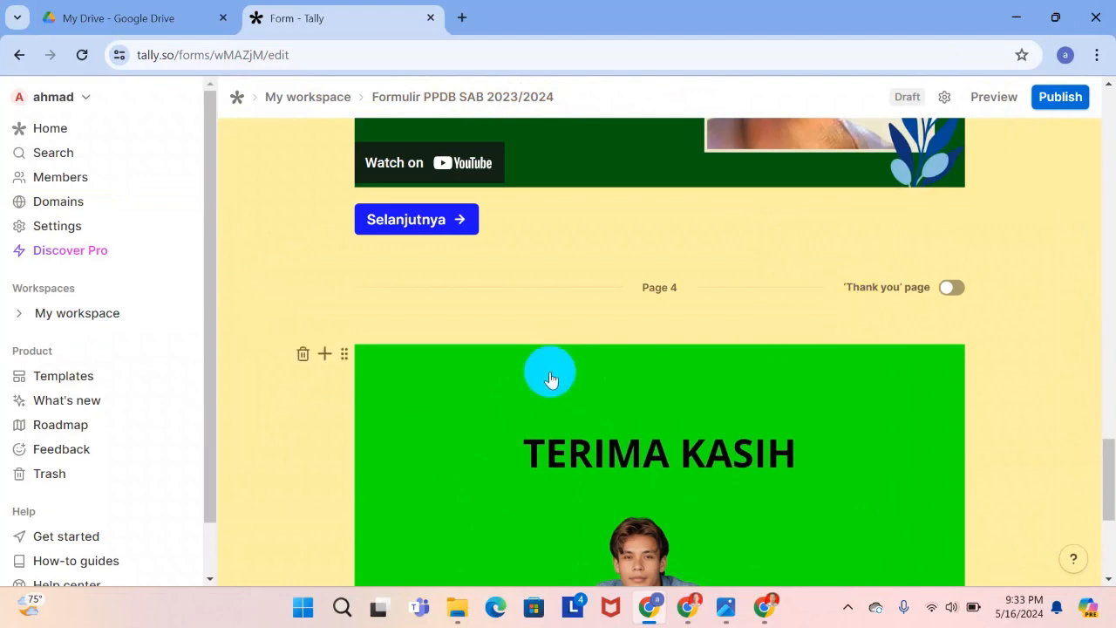
Publish the Formulir PPDB SAB 2023/2024 form.
{"action": "scroll", "coordinate": [617, 293], "scroll_direction": "up", "scroll_amount": 4}
{"action": "scroll", "coordinate": [620, 288], "scroll_direction": "up", "scroll_amount": 20}
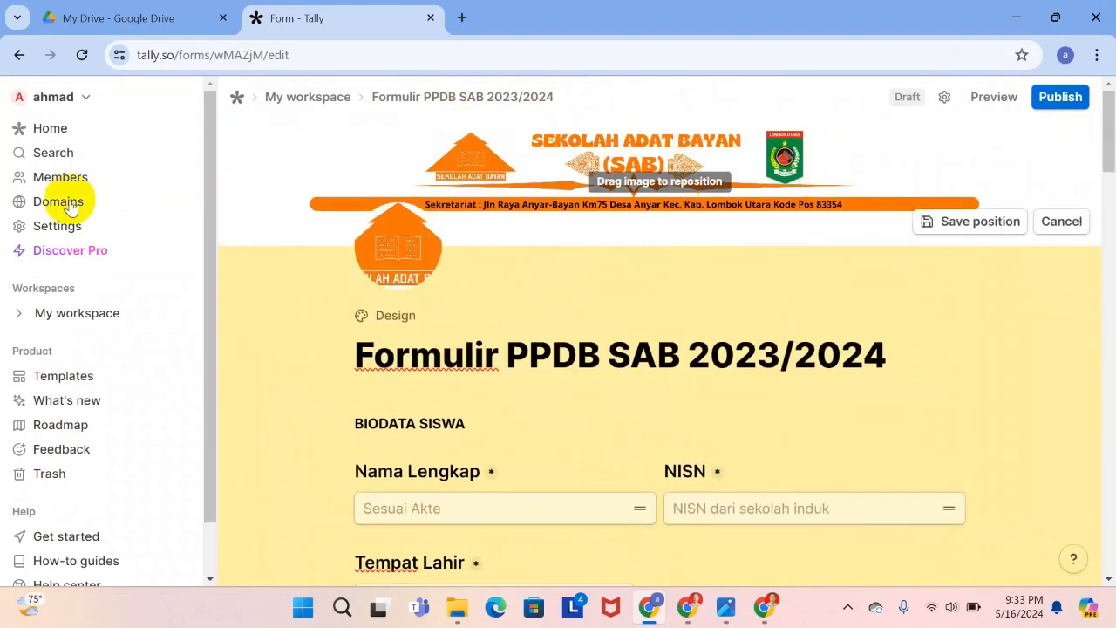
{"action": "left_click", "coordinate": [384, 273]}
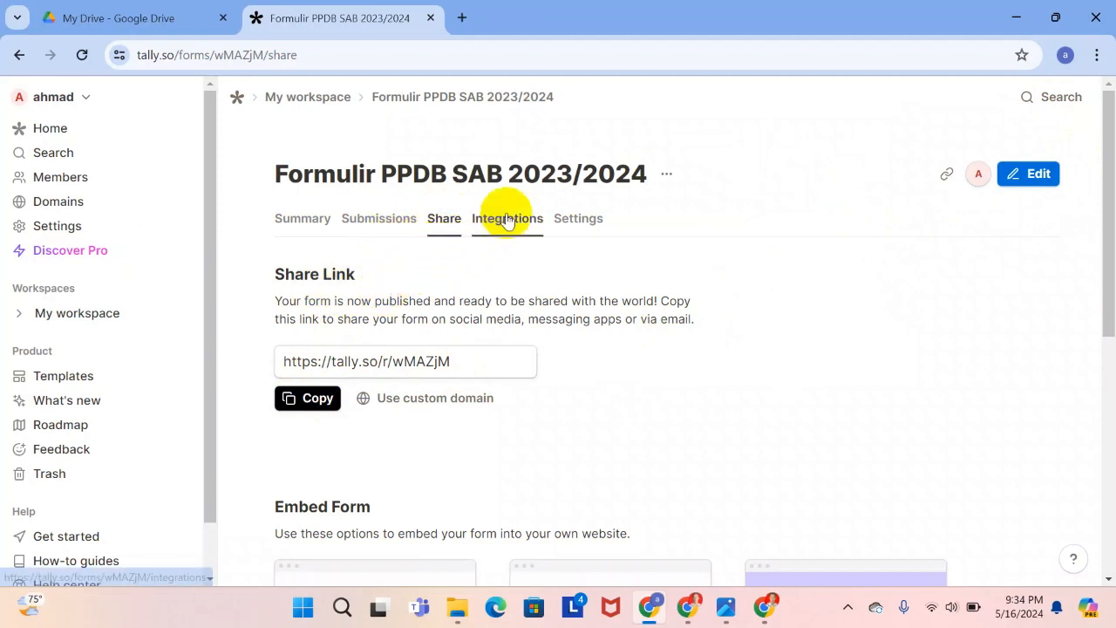
Review the published form's summary and submissions, and browse the available integrations.
{"action": "left_click", "coordinate": [312, 221]}
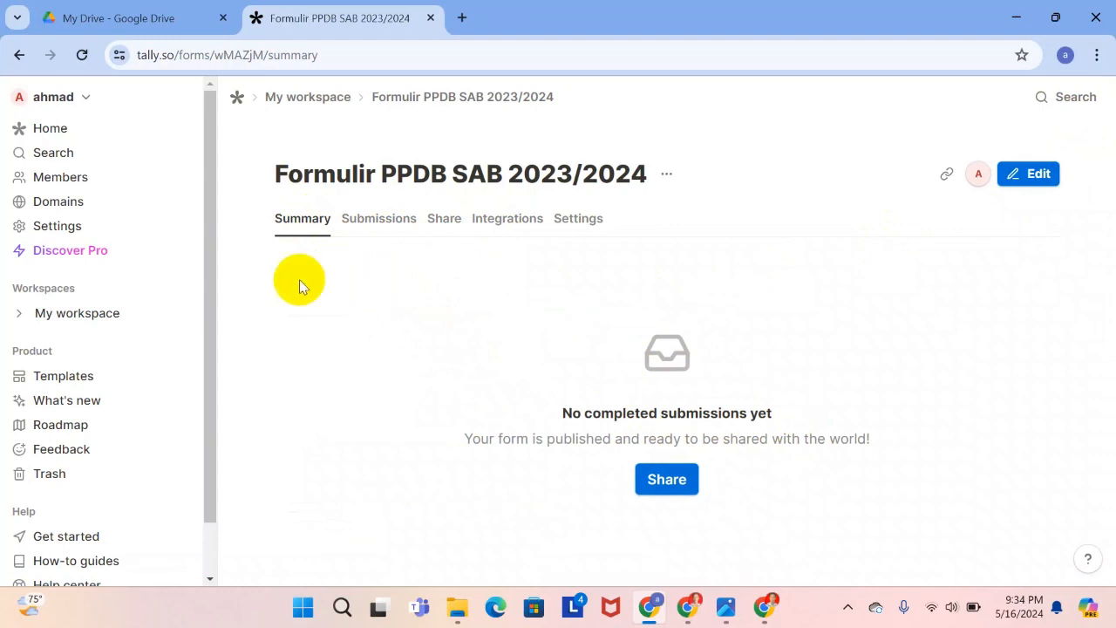
{"action": "left_click", "coordinate": [389, 228]}
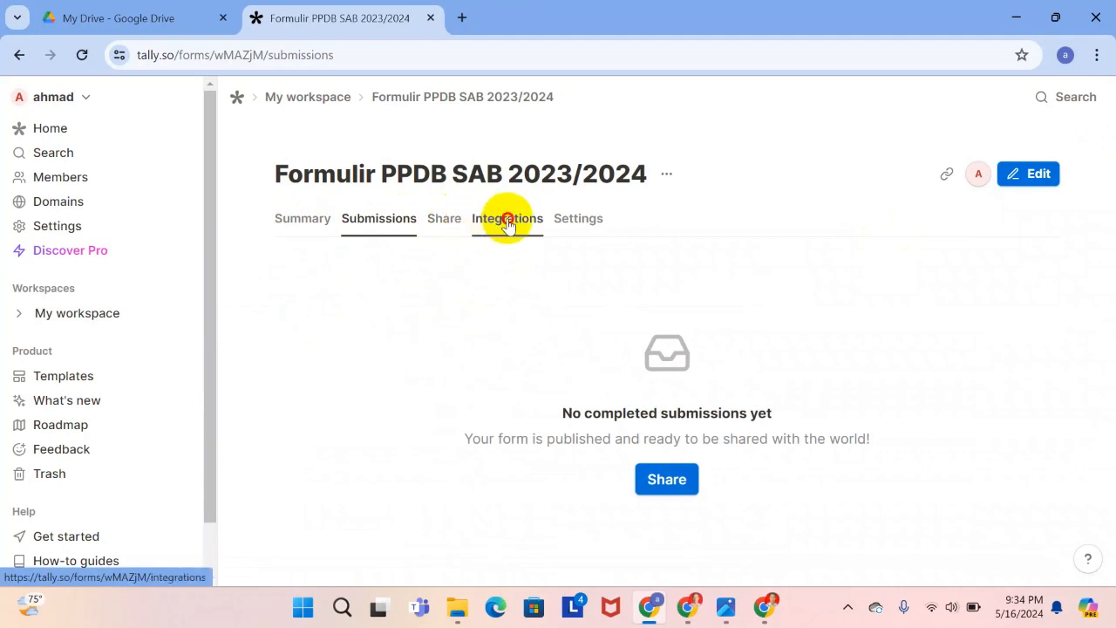
{"action": "left_click", "coordinate": [521, 229]}
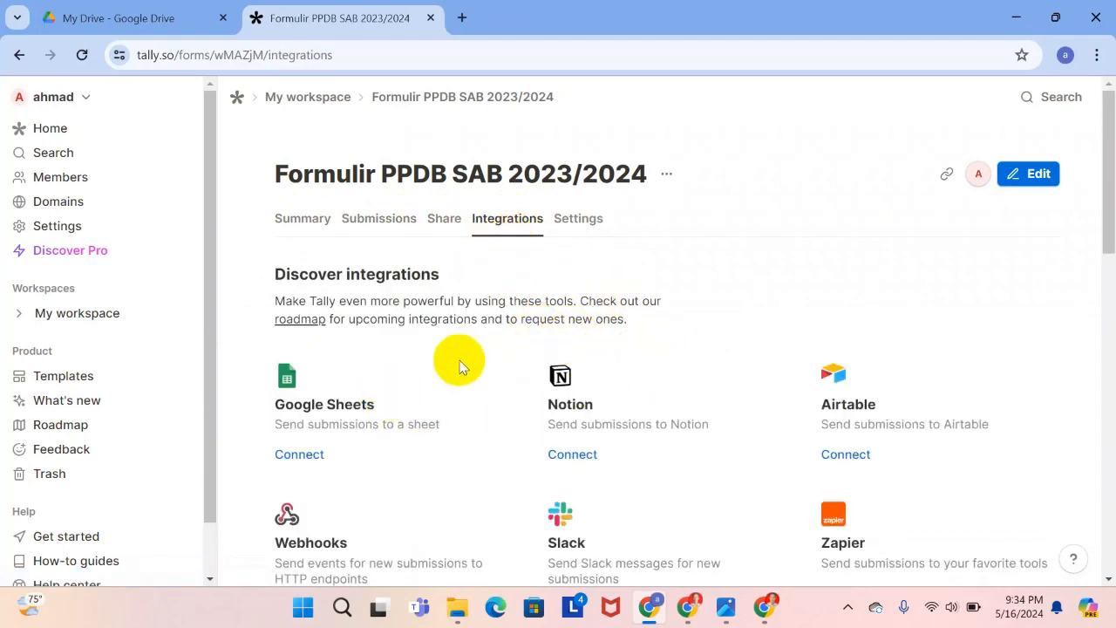
{"action": "scroll", "coordinate": [518, 277], "scroll_direction": "down", "scroll_amount": 1}
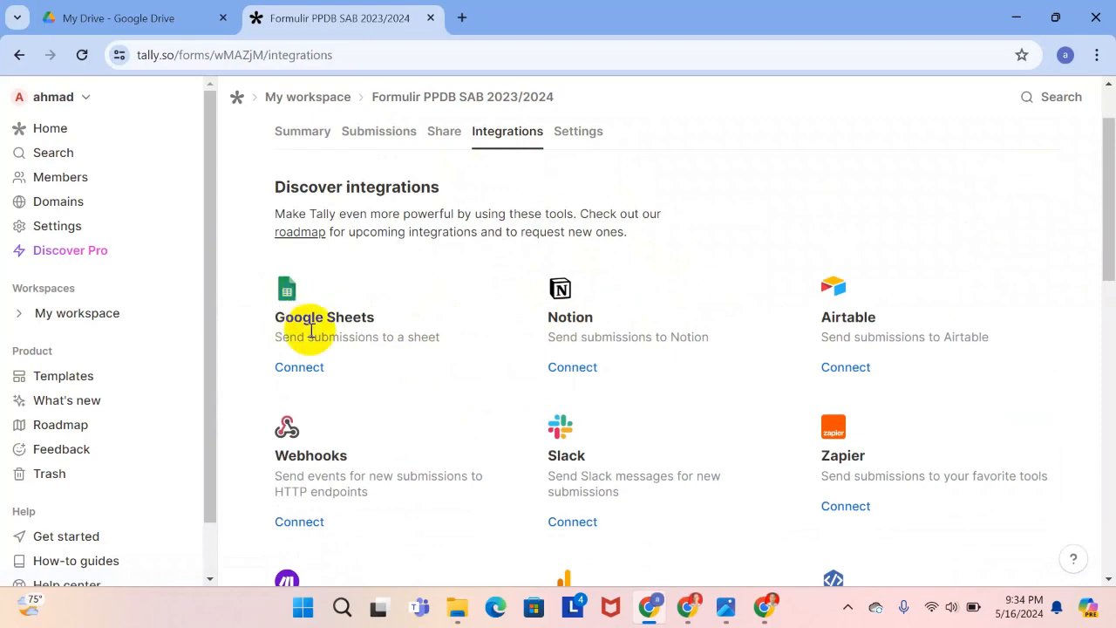
{"action": "scroll", "coordinate": [571, 306], "scroll_direction": "down", "scroll_amount": 2}
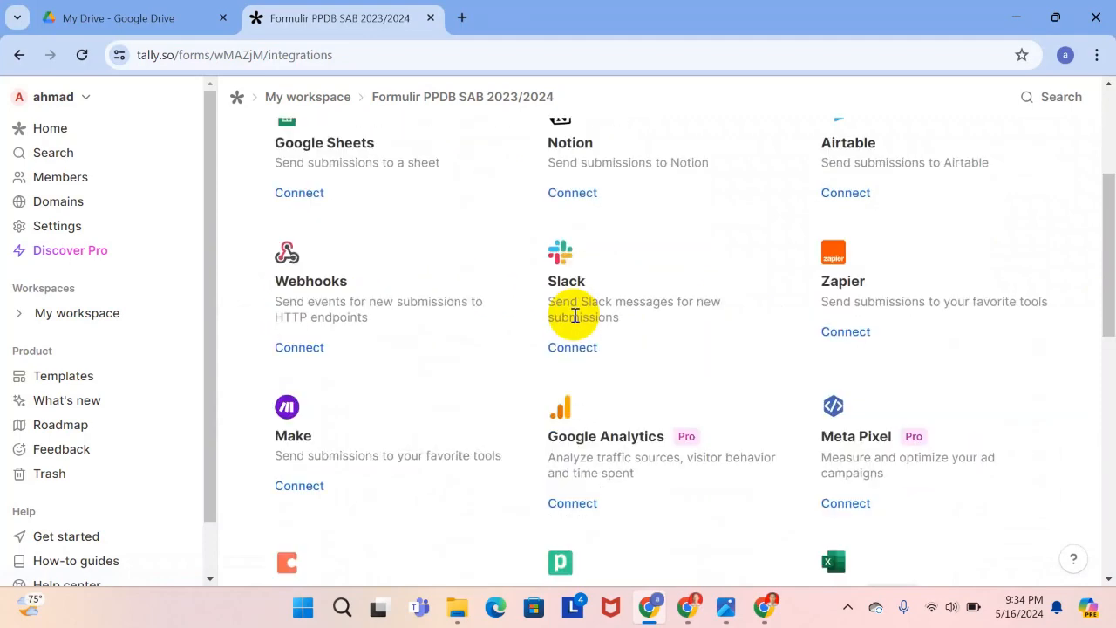
{"action": "scroll", "coordinate": [575, 318], "scroll_direction": "up", "scroll_amount": 3}
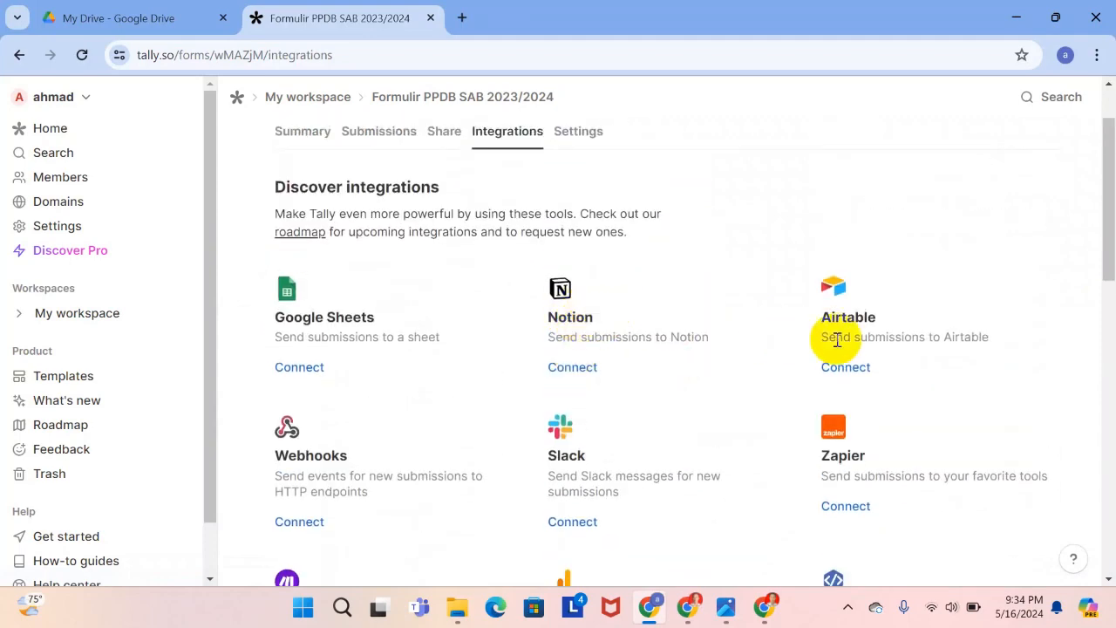
{"action": "scroll", "coordinate": [587, 402], "scroll_direction": "down", "scroll_amount": 2}
{"action": "scroll", "coordinate": [587, 403], "scroll_direction": "down", "scroll_amount": 8}
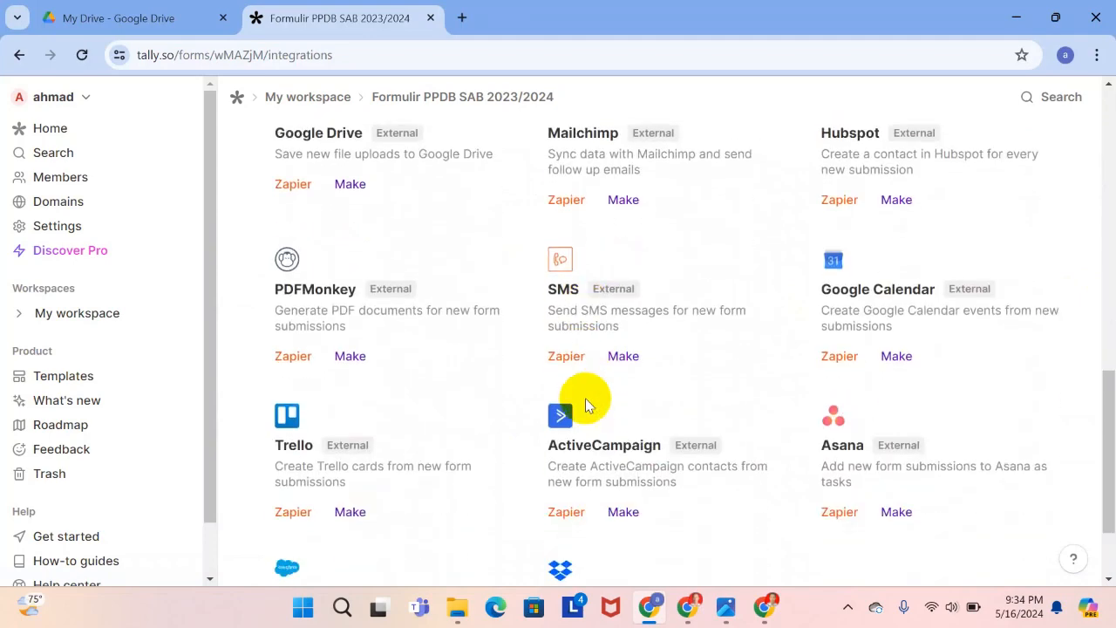
{"action": "scroll", "coordinate": [586, 401], "scroll_direction": "up", "scroll_amount": 10}
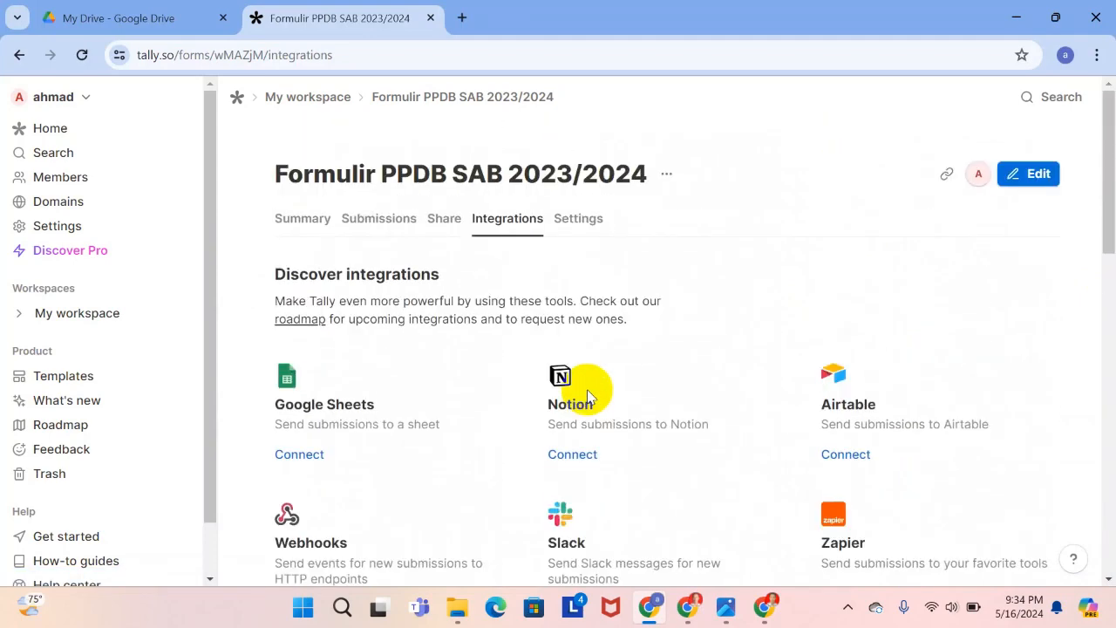
Start the Google Sheets connection and authorize tally.so's additional access with the existing Google account.
{"action": "left_click", "coordinate": [305, 457]}
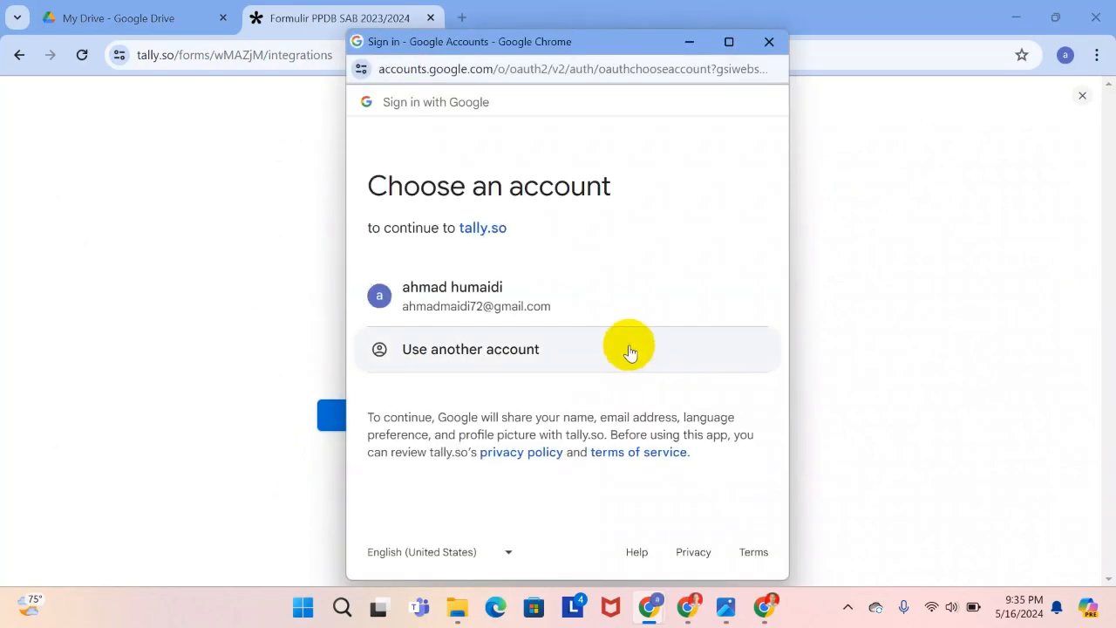
{"action": "left_click", "coordinate": [449, 312]}
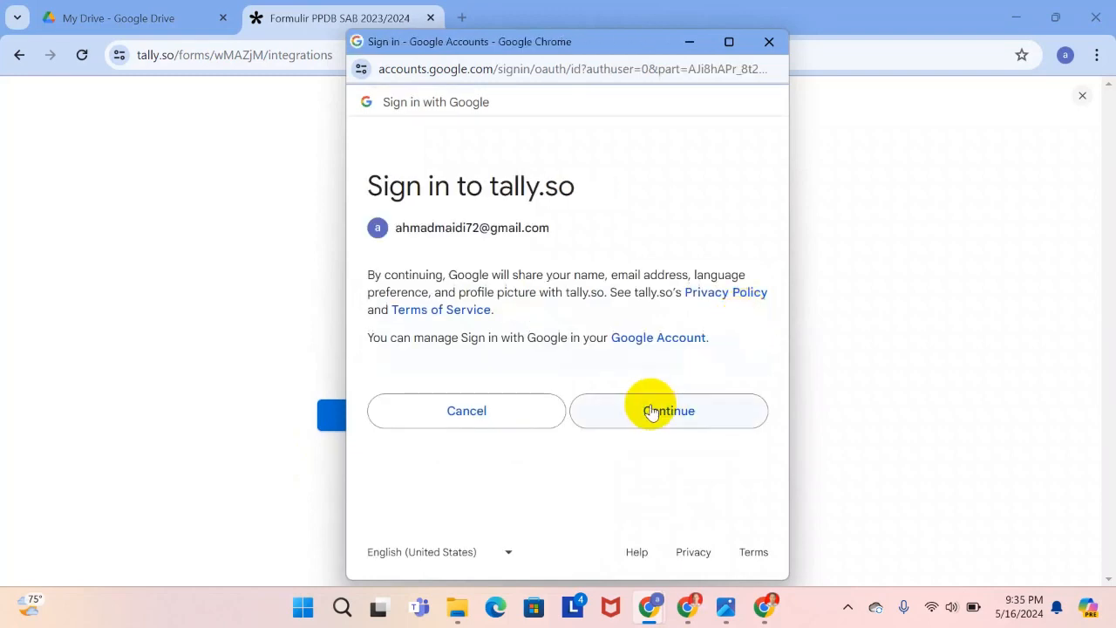
{"action": "left_click", "coordinate": [664, 408]}
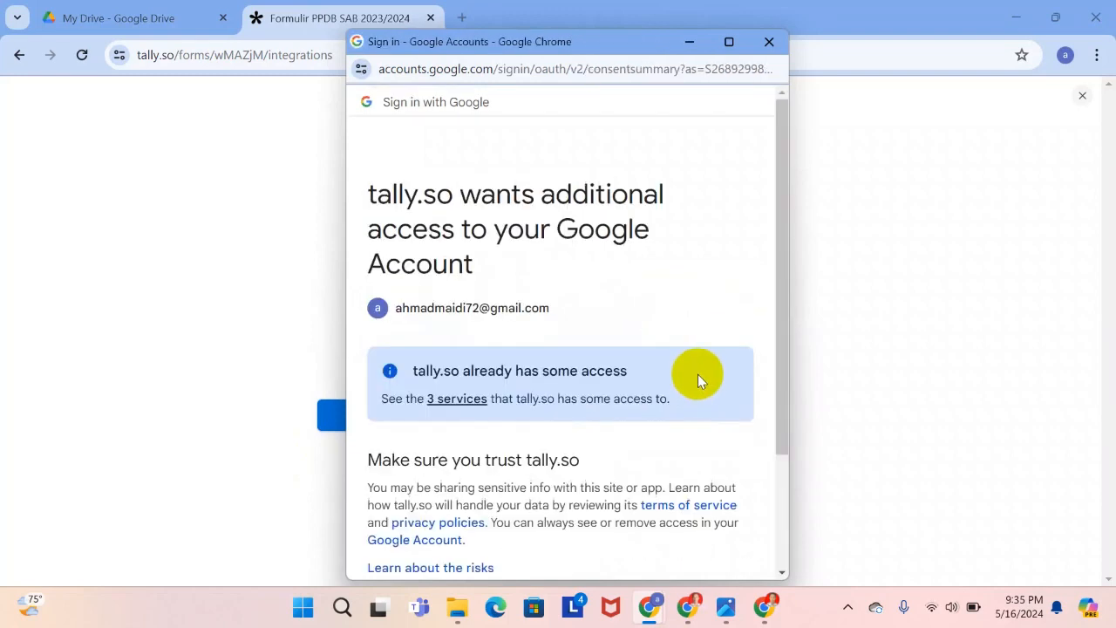
{"action": "scroll", "coordinate": [698, 374], "scroll_direction": "down", "scroll_amount": 2}
{"action": "left_click", "coordinate": [630, 485]}
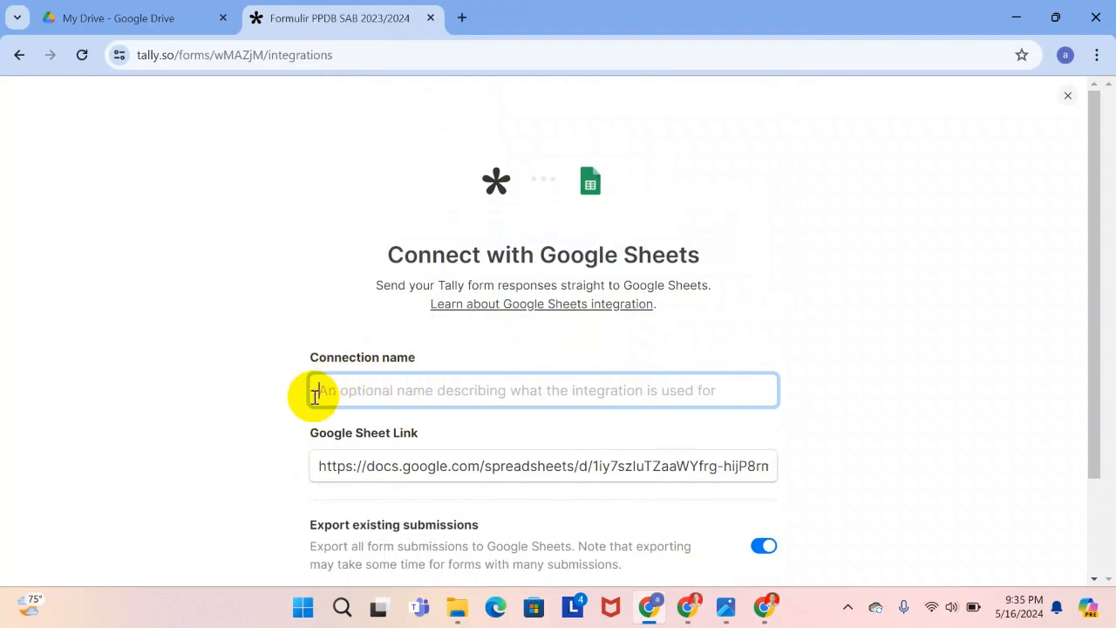
Name the Google Sheets connection PPDB SAB 2024 and save it with the export of existing submissions enabled.
{"action": "type", "text": "PPDB SAB 2024"}
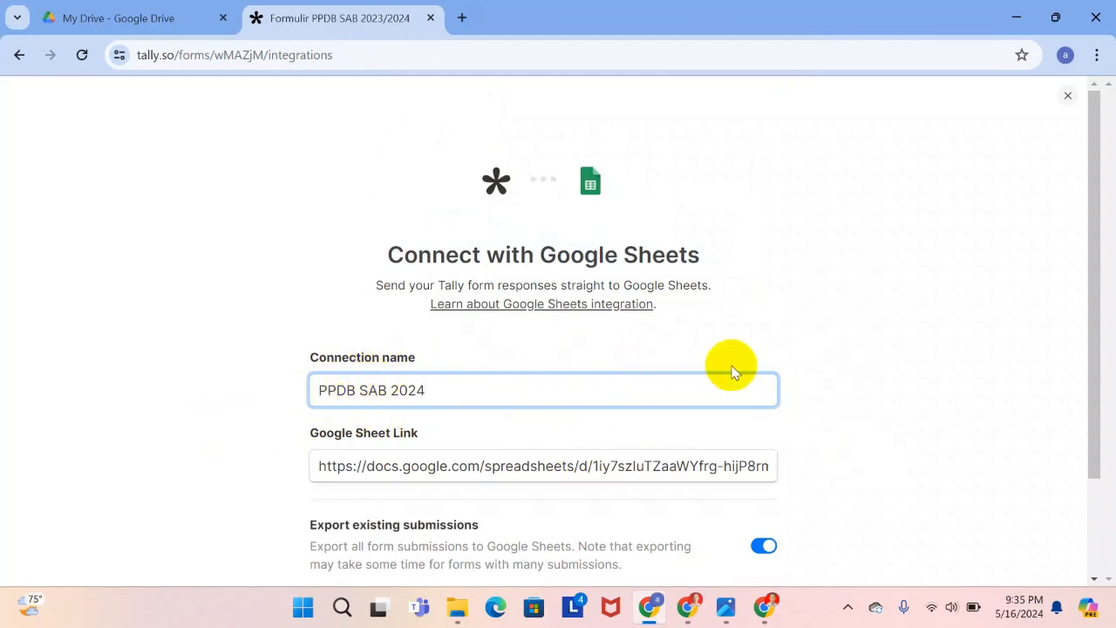
{"action": "scroll", "coordinate": [732, 370], "scroll_direction": "down", "scroll_amount": 2}
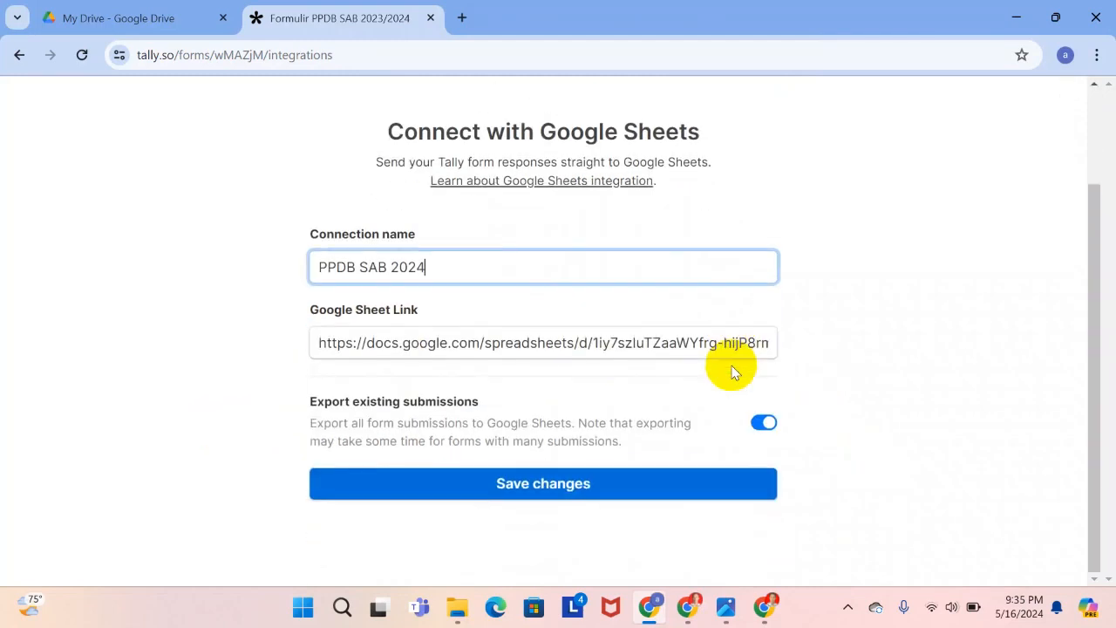
{"action": "left_click", "coordinate": [569, 494]}
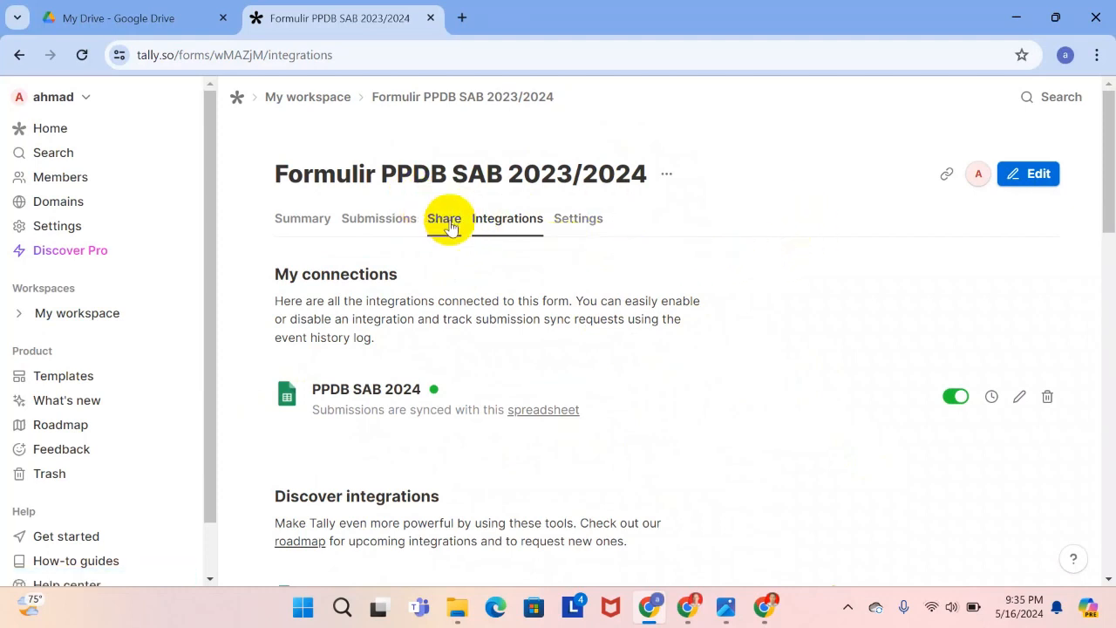
Look at the form's settings and copy the form's share link.
{"action": "left_click", "coordinate": [599, 221]}
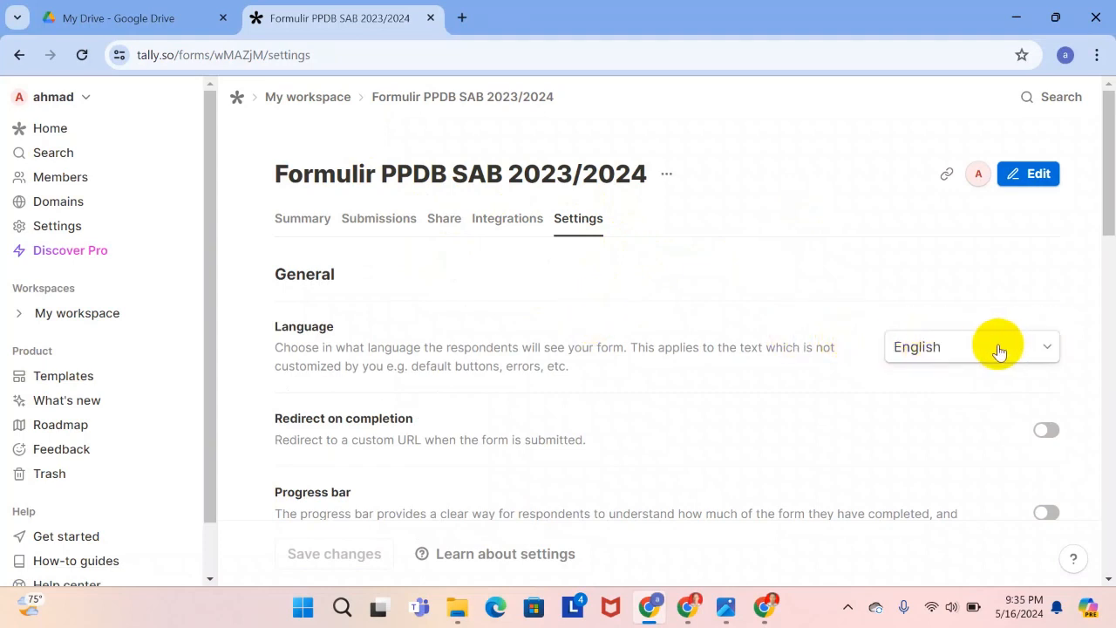
{"action": "left_click", "coordinate": [442, 224]}
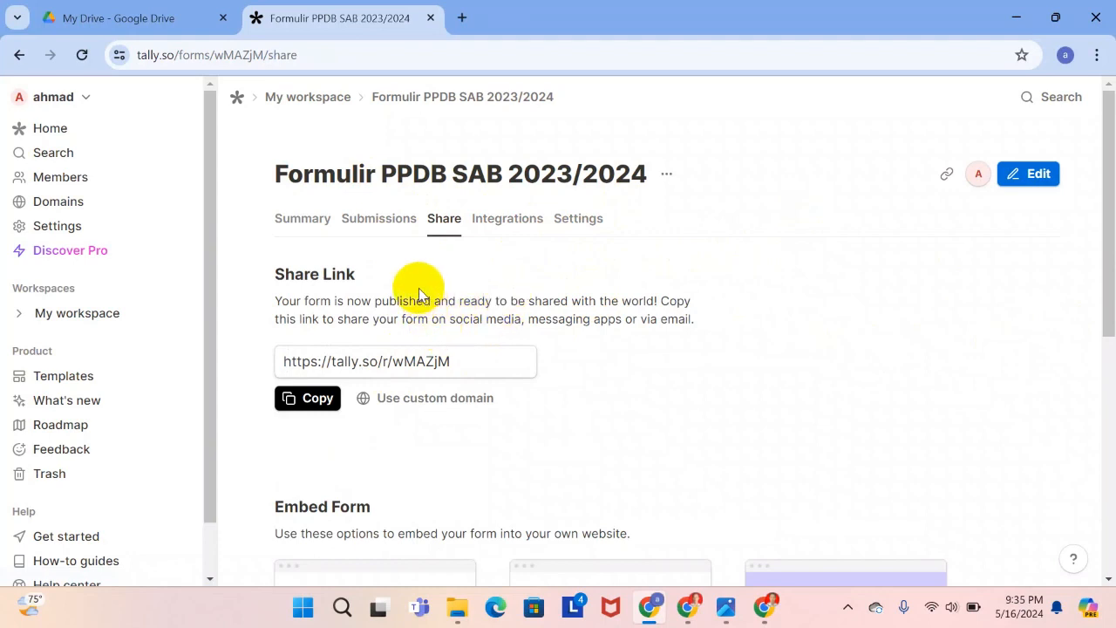
{"action": "left_click", "coordinate": [311, 401]}
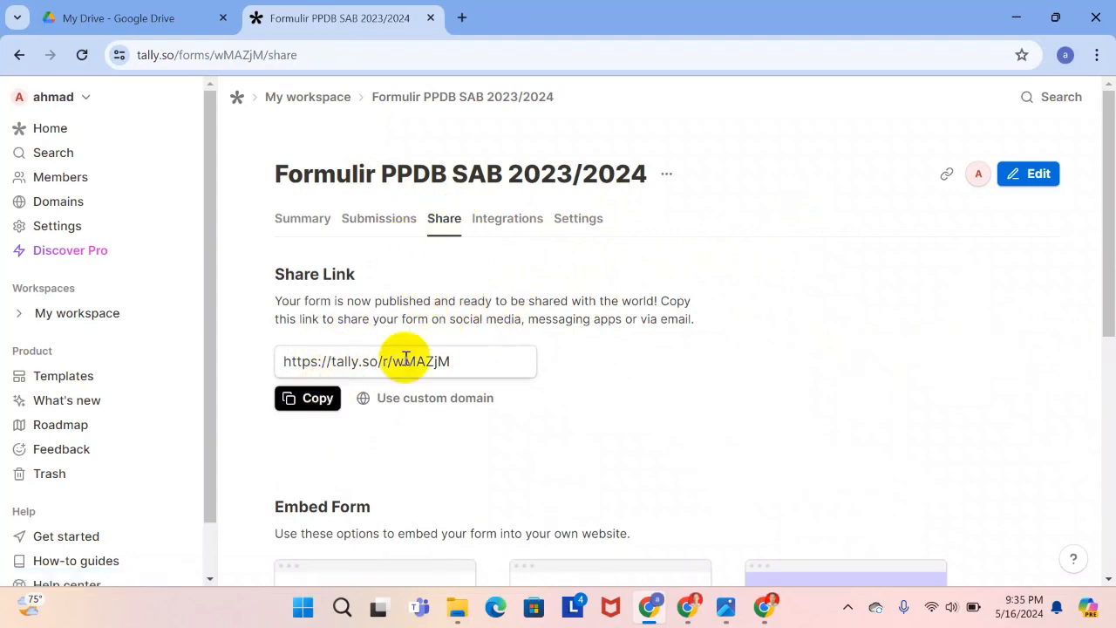
{"action": "left_click", "coordinate": [311, 401]}
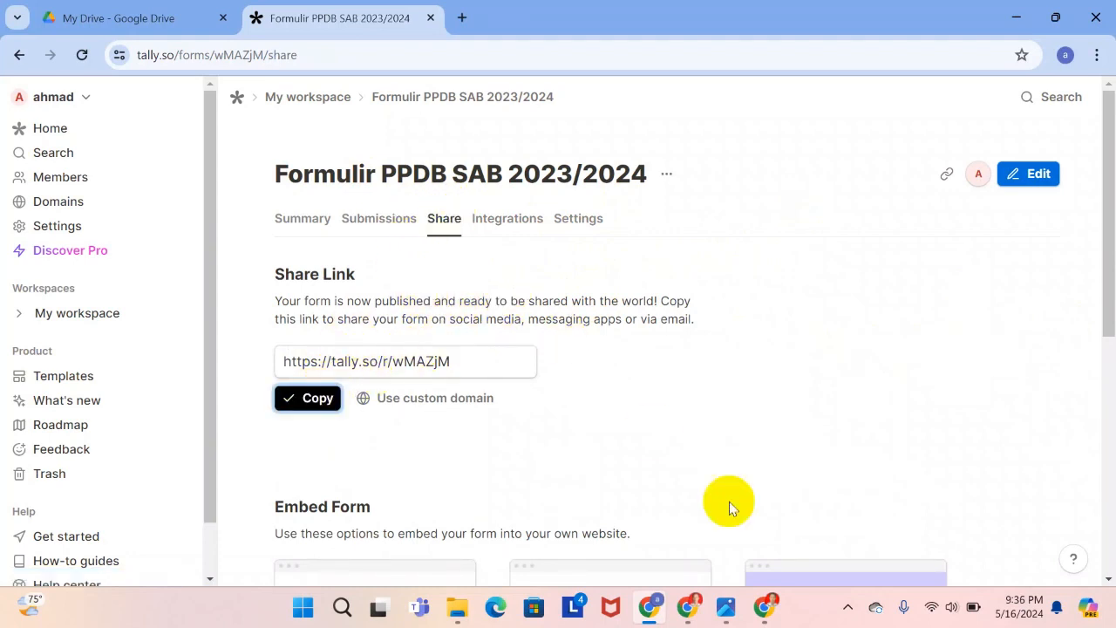
Switch to WhatsApp Web and send the copied form link in the chat that holds the earlier registration link.
{"action": "left_click", "coordinate": [687, 613]}
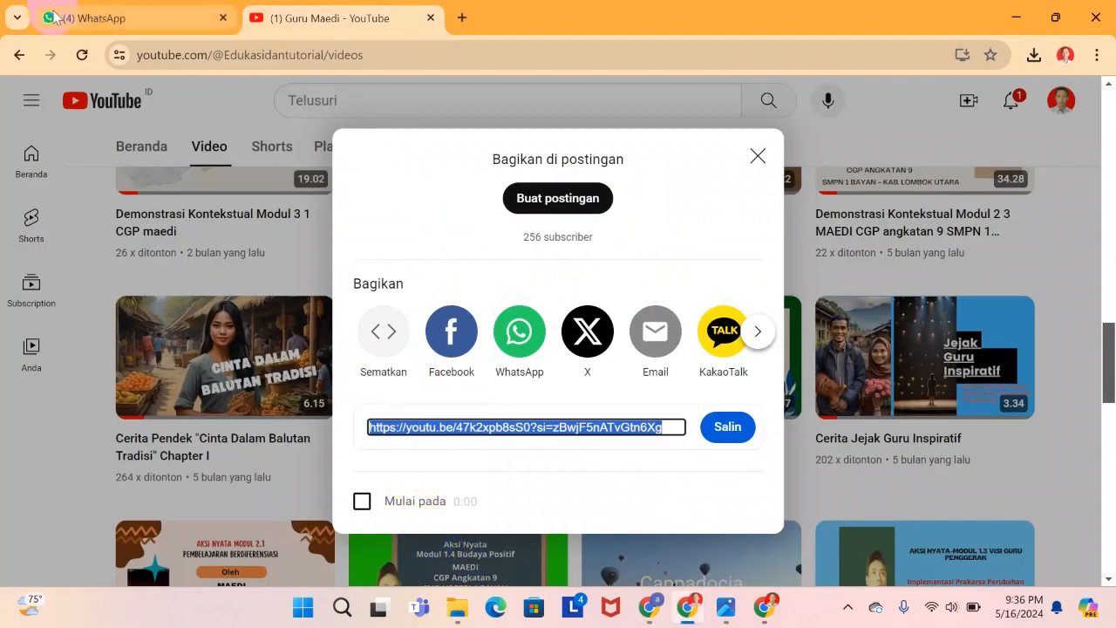
{"action": "left_click", "coordinate": [54, 19]}
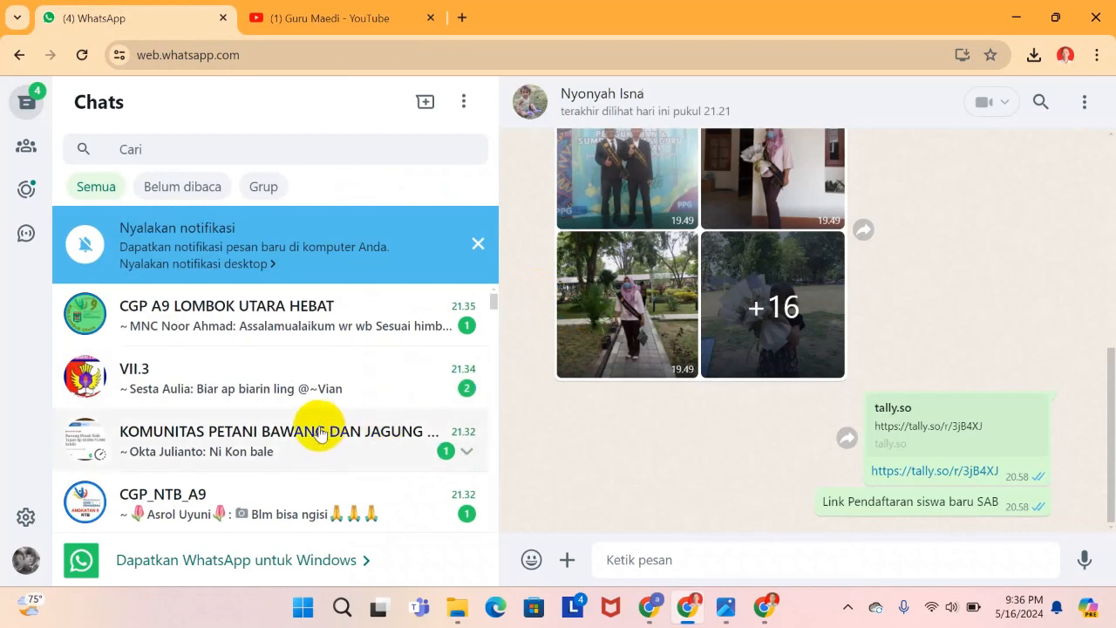
{"action": "scroll", "coordinate": [314, 429], "scroll_direction": "down", "scroll_amount": 9}
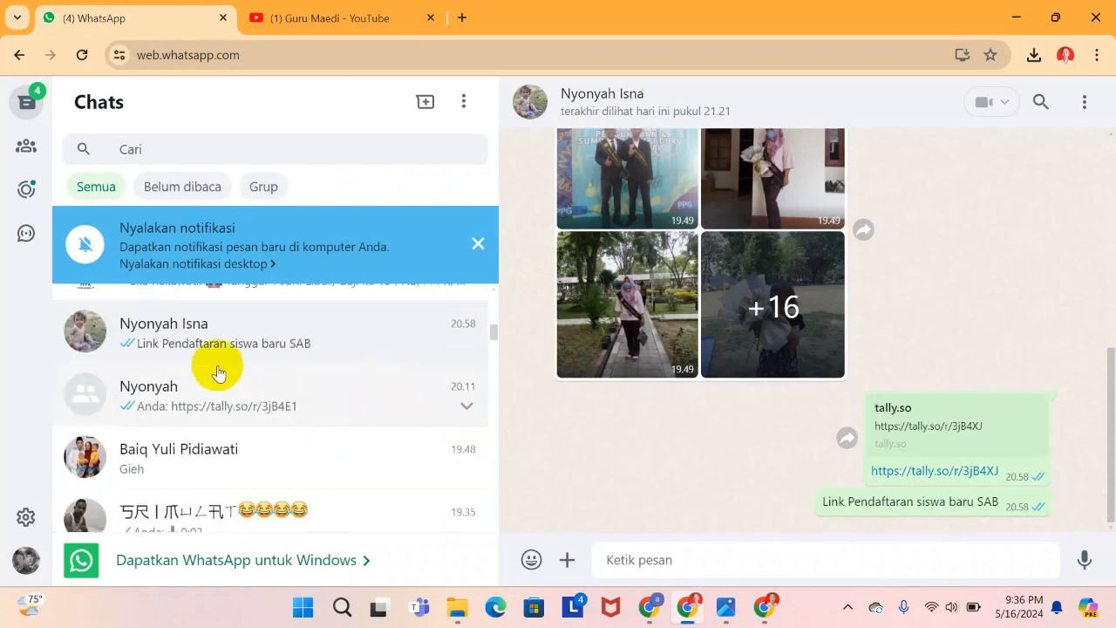
{"action": "left_click", "coordinate": [621, 562]}
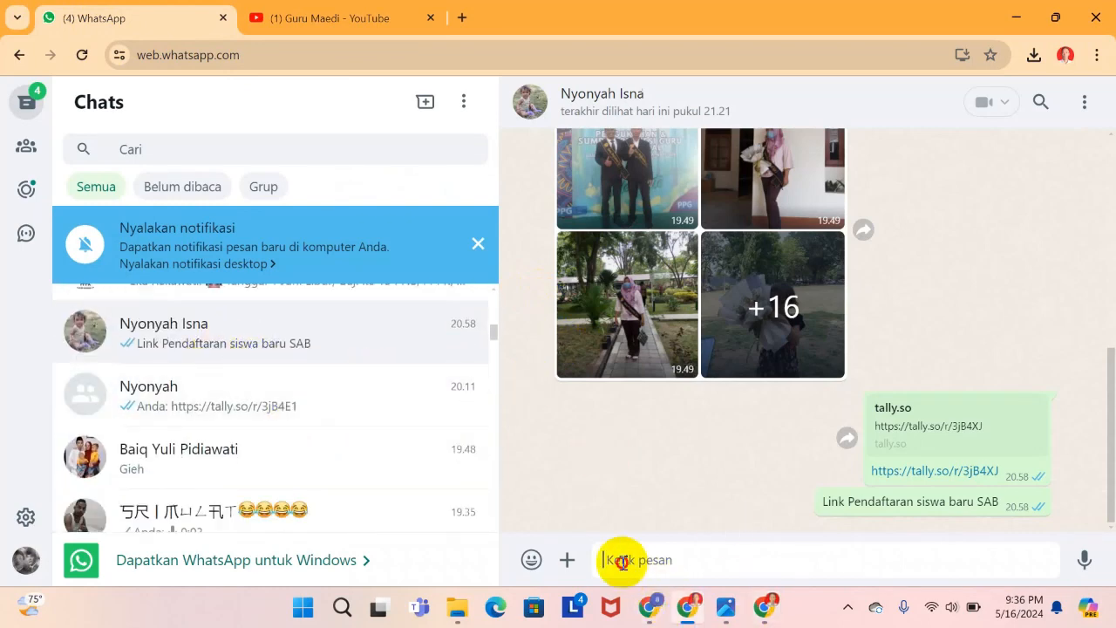
{"action": "right_click", "coordinate": [628, 560]}
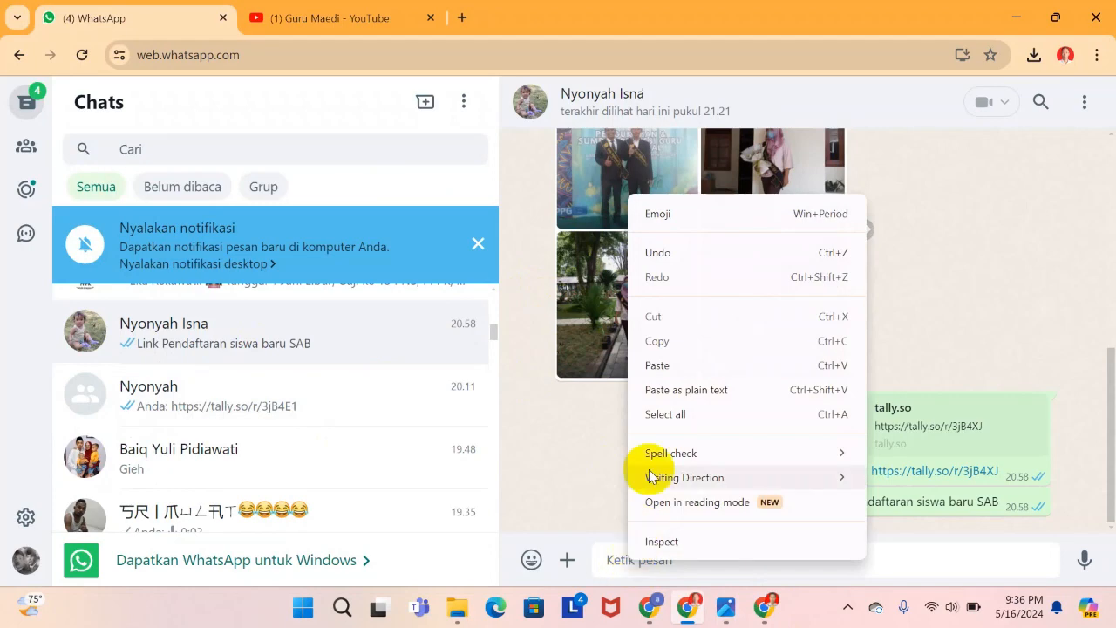
{"action": "left_click", "coordinate": [654, 364]}
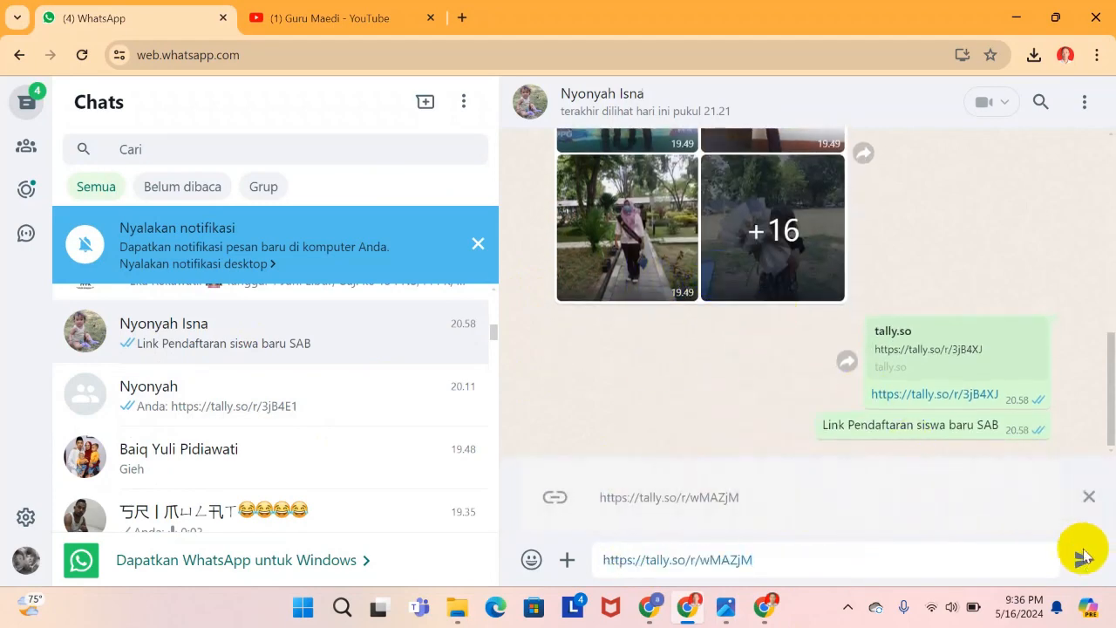
{"action": "left_click", "coordinate": [1083, 558]}
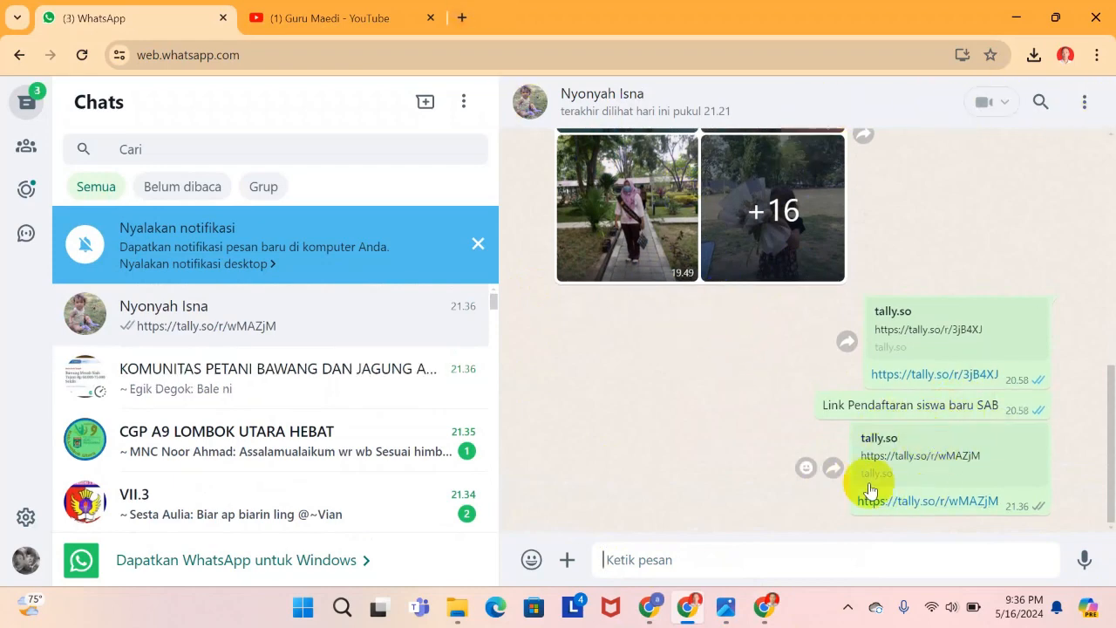
Open the newly sent form link from the chat and fill in the student's full name, NISN number and birthplace Anyar.
{"action": "left_click", "coordinate": [912, 509]}
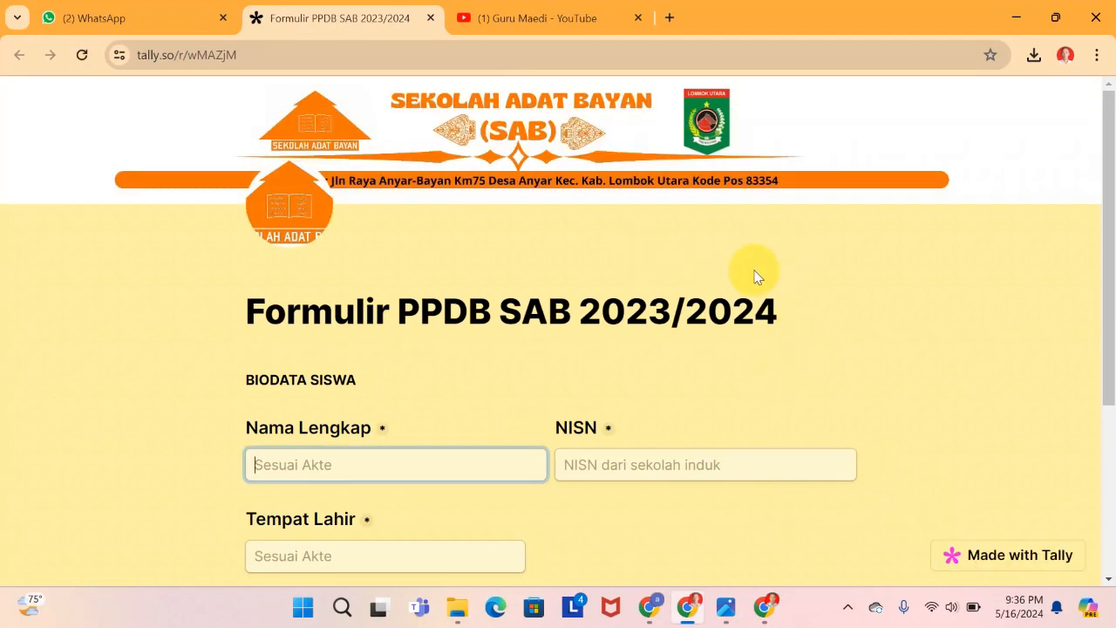
{"action": "scroll", "coordinate": [559, 281], "scroll_direction": "down", "scroll_amount": 1}
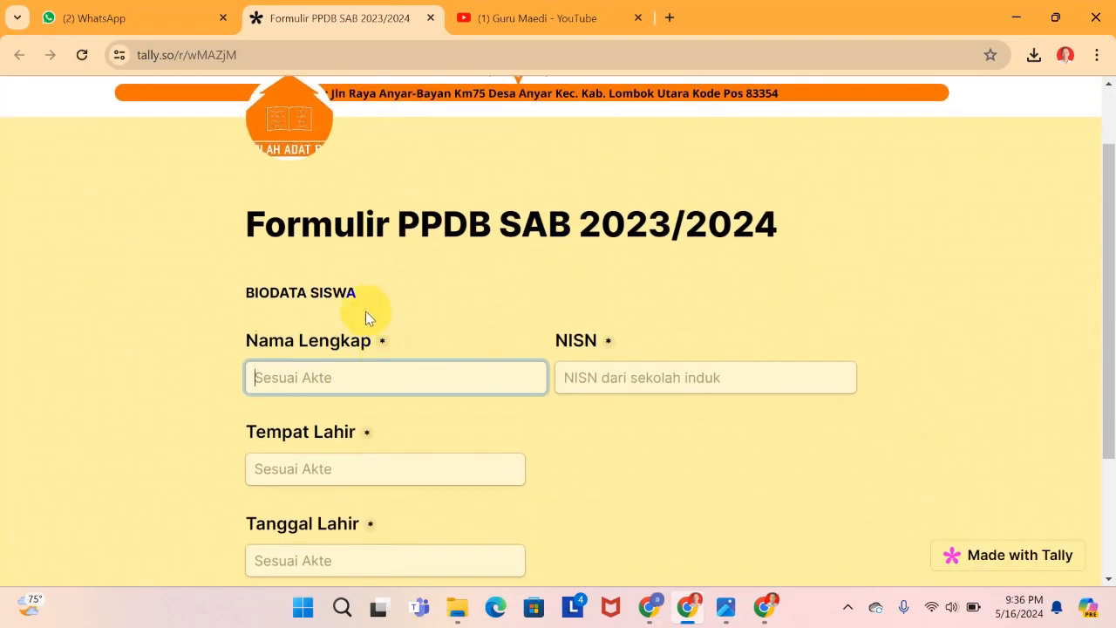
{"action": "left_click", "coordinate": [329, 379]}
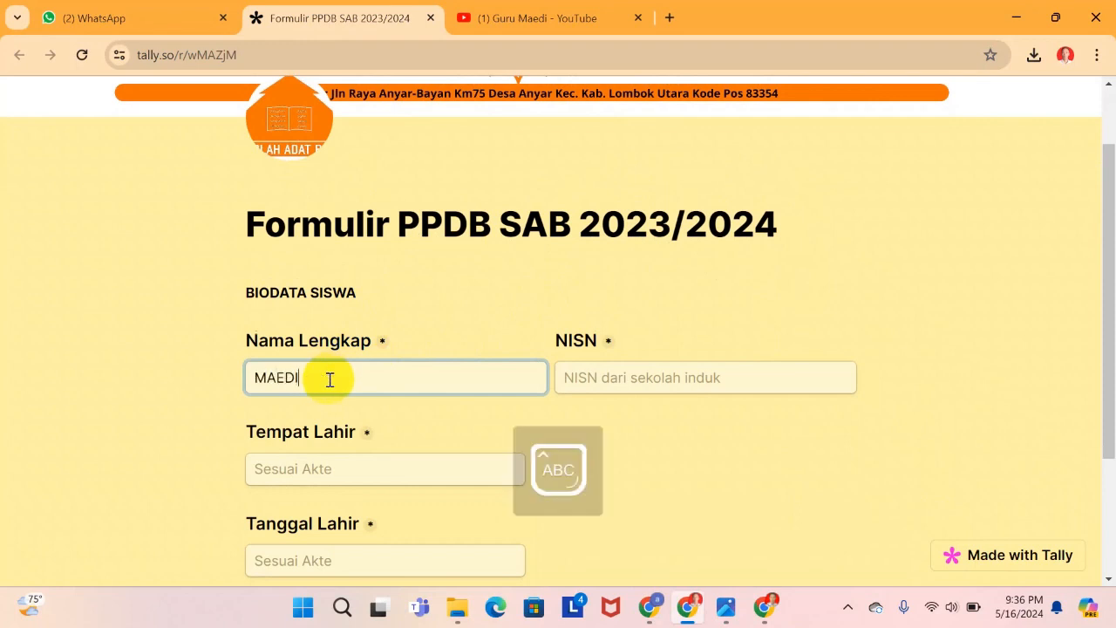
{"action": "left_click", "coordinate": [628, 381]}
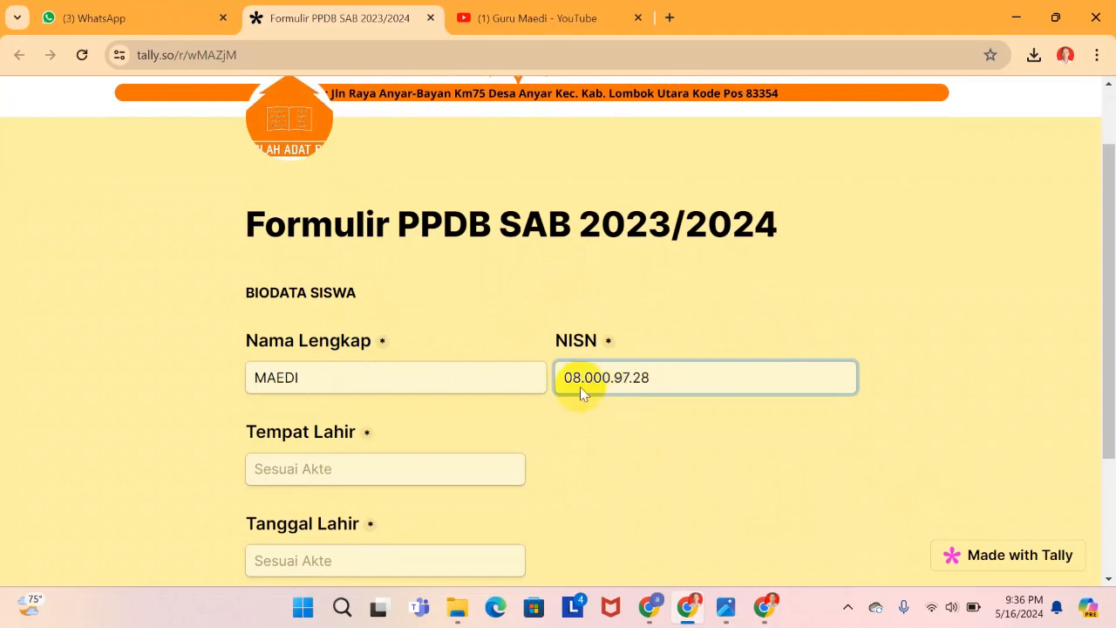
{"action": "left_click", "coordinate": [331, 461]}
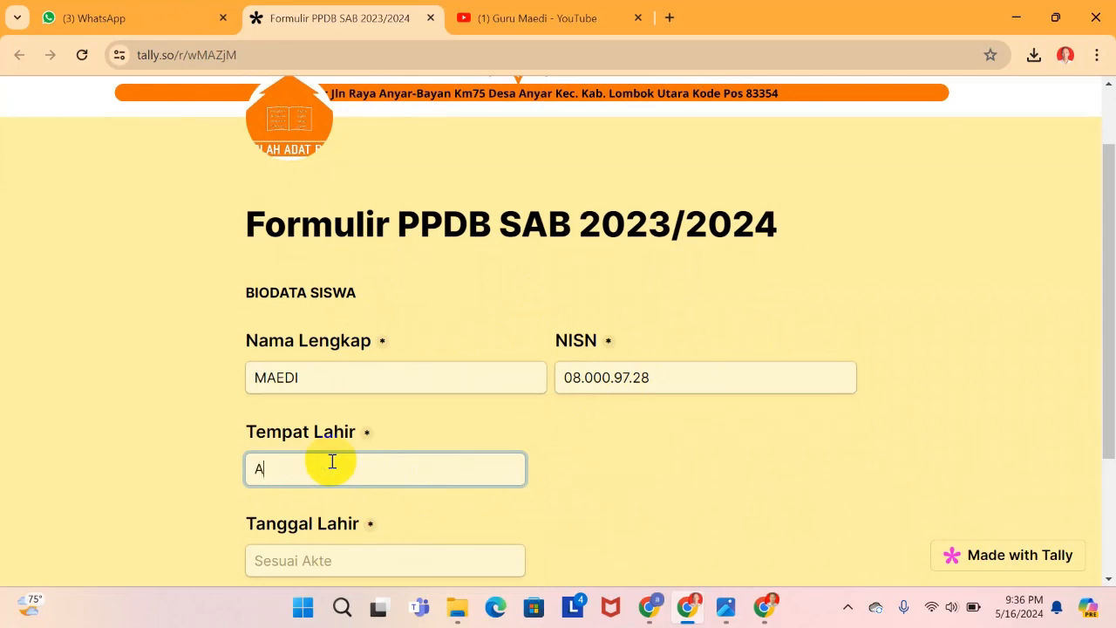
{"action": "type", "text": "A"}
{"action": "key", "text": "Caps_Lock"}
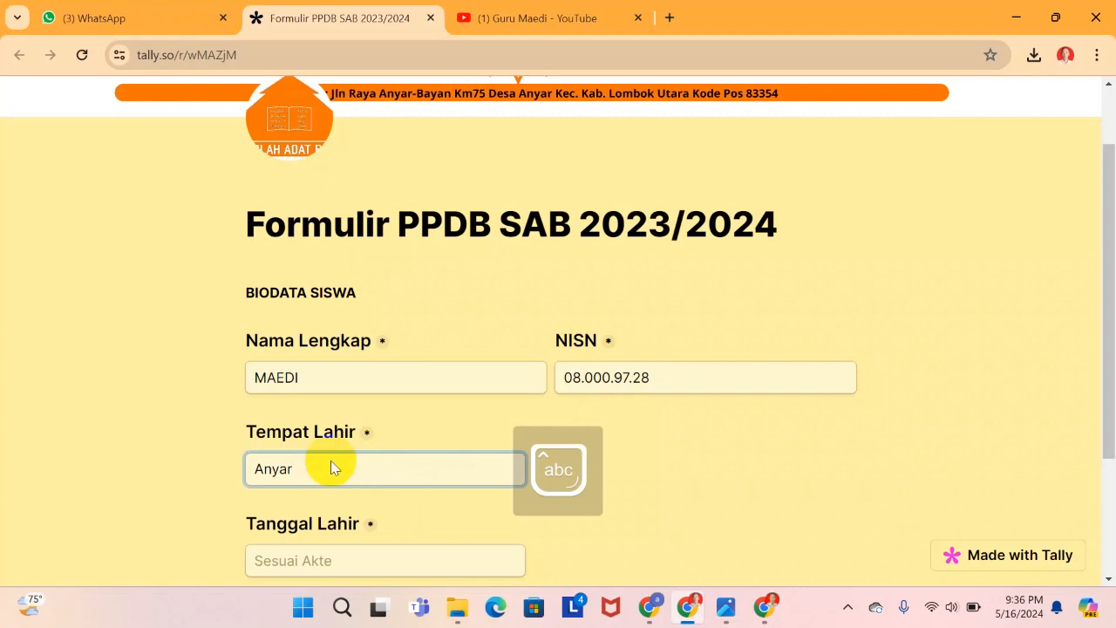
Fill in the student's date of birth under Tanggal Lahir by choosing the month, year and day.
{"action": "scroll", "coordinate": [370, 440], "scroll_direction": "down", "scroll_amount": 2}
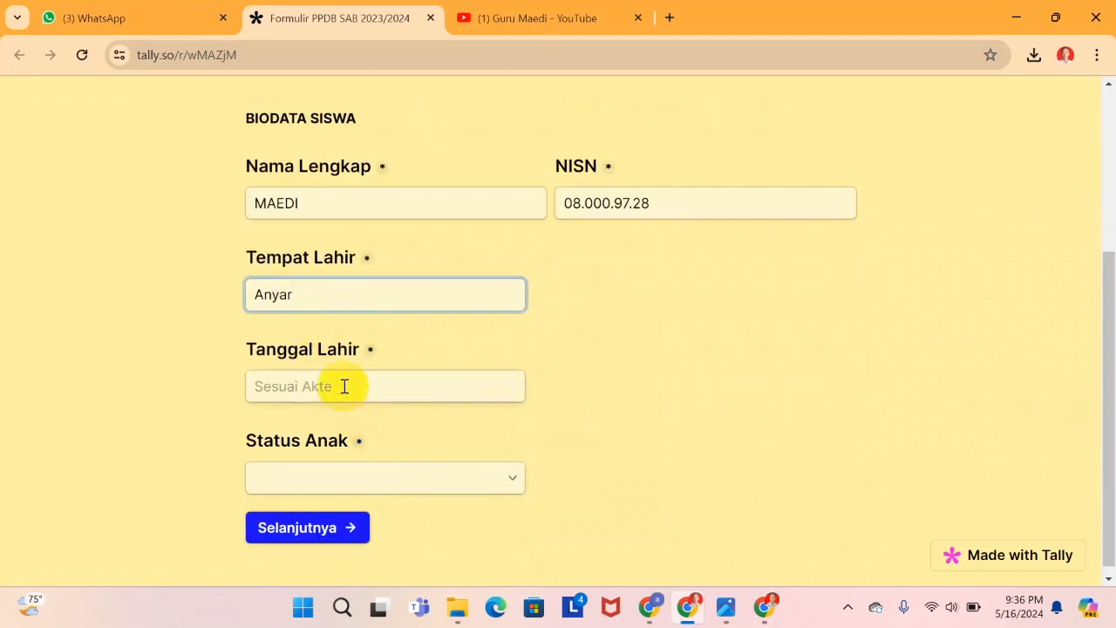
{"action": "left_click", "coordinate": [344, 387]}
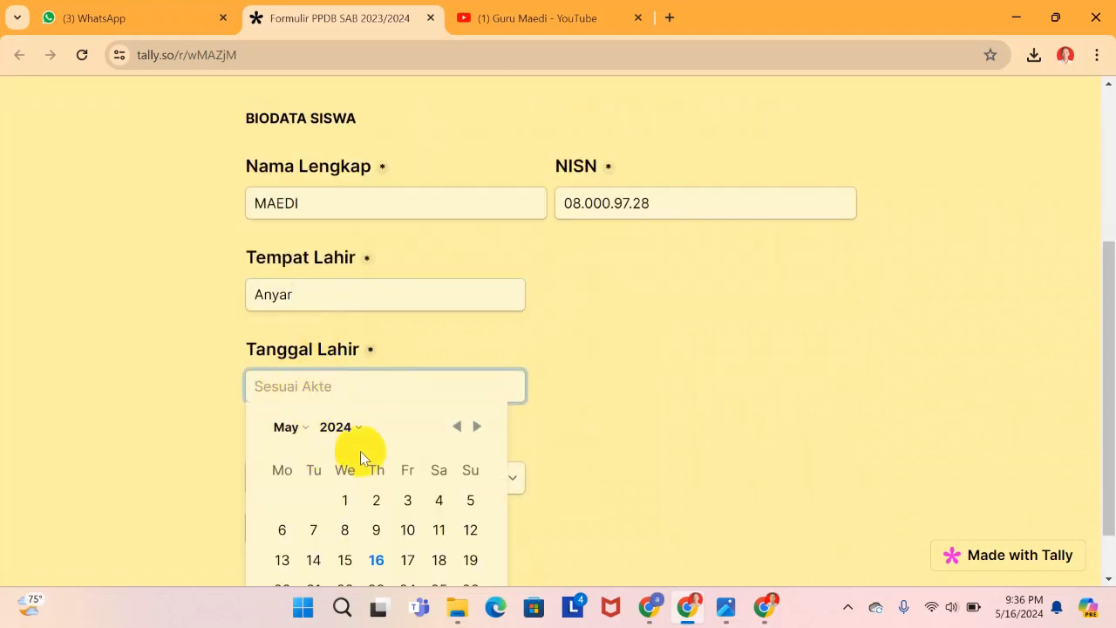
{"action": "left_click", "coordinate": [310, 436]}
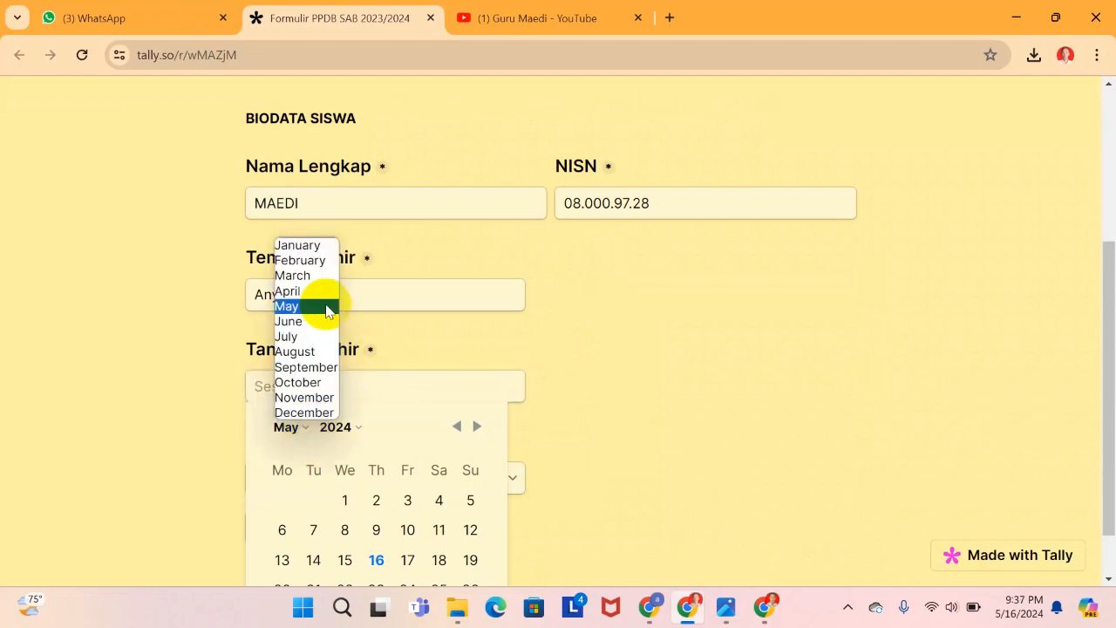
{"action": "left_click", "coordinate": [312, 247]}
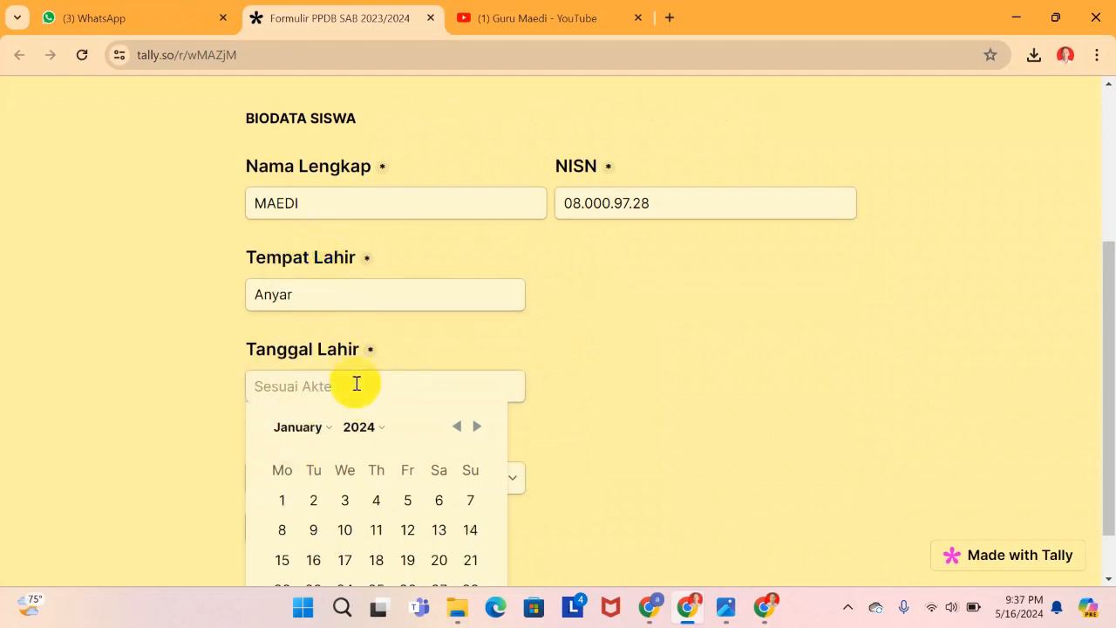
{"action": "left_click", "coordinate": [385, 427]}
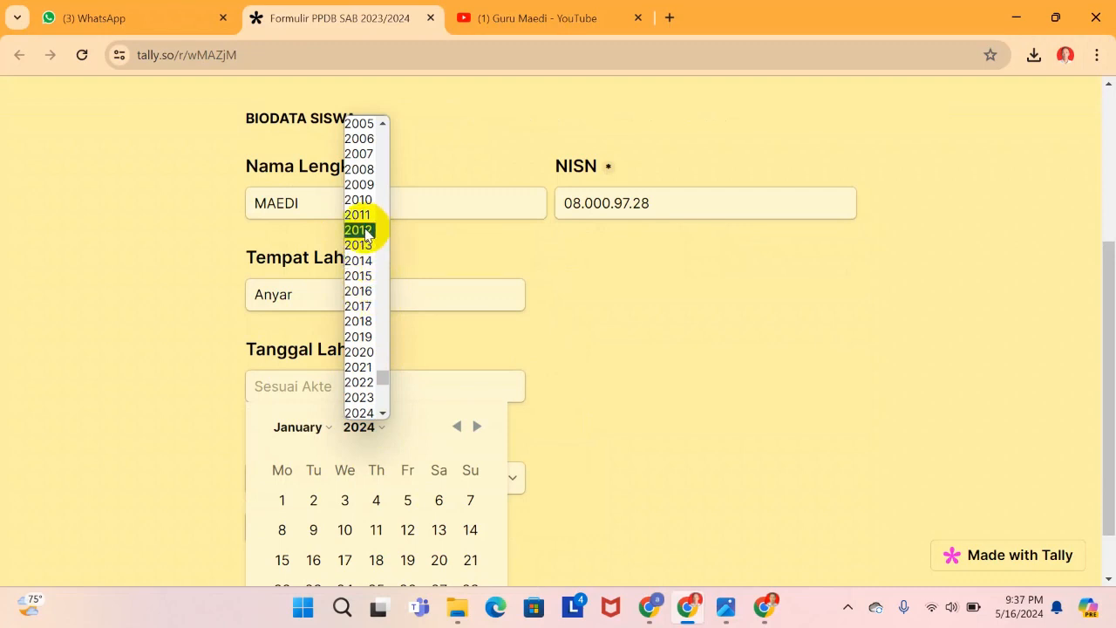
{"action": "left_click", "coordinate": [359, 201]}
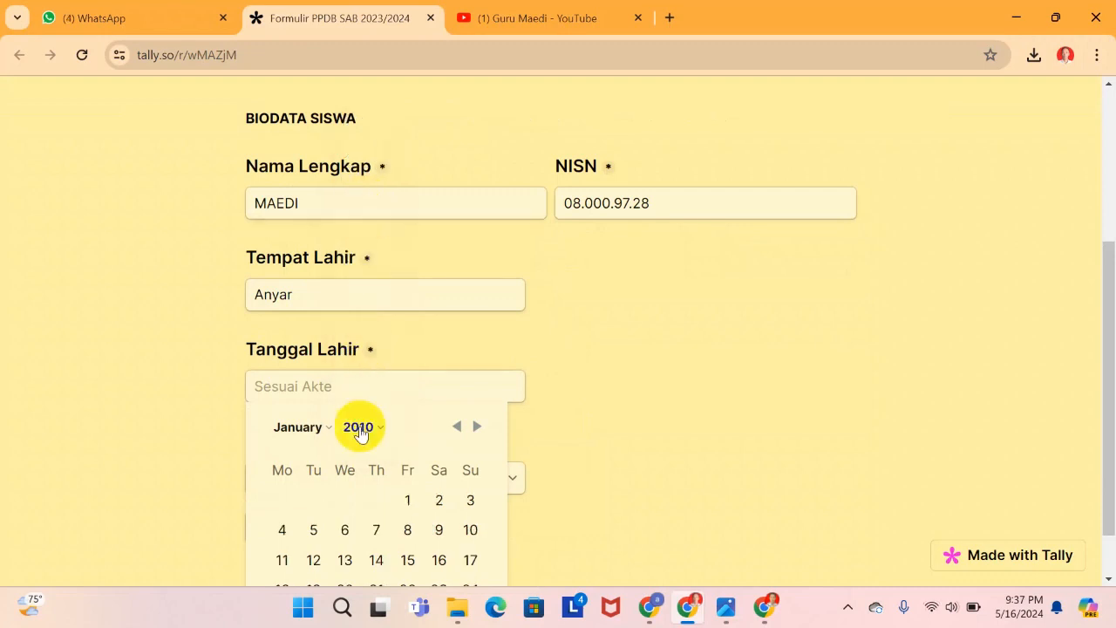
{"action": "scroll", "coordinate": [358, 440], "scroll_direction": "down", "scroll_amount": 1}
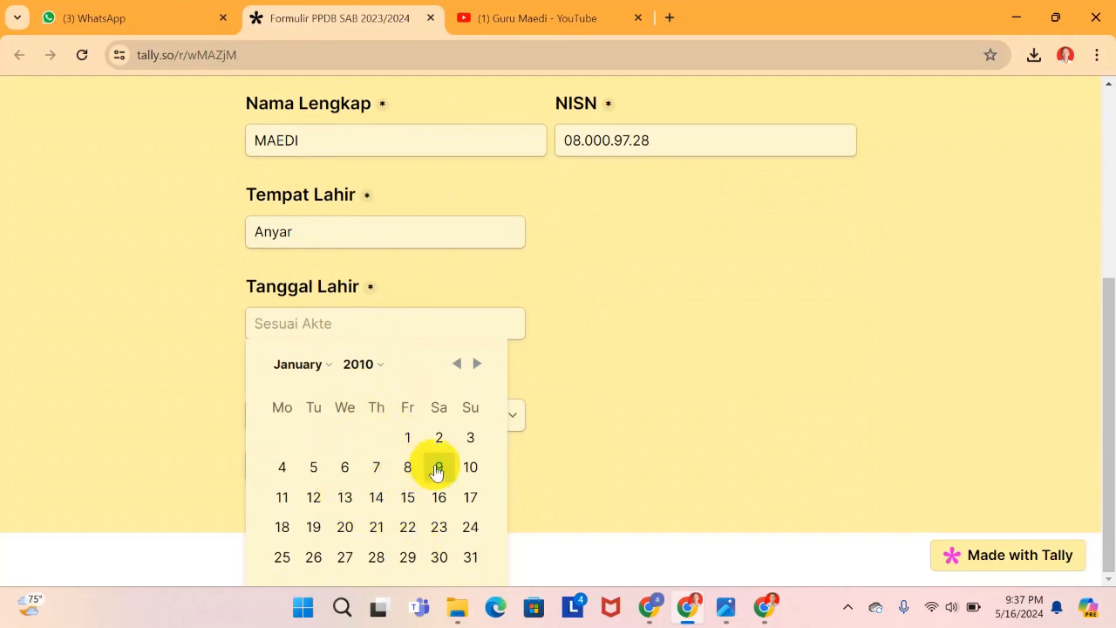
{"action": "left_click", "coordinate": [438, 467]}
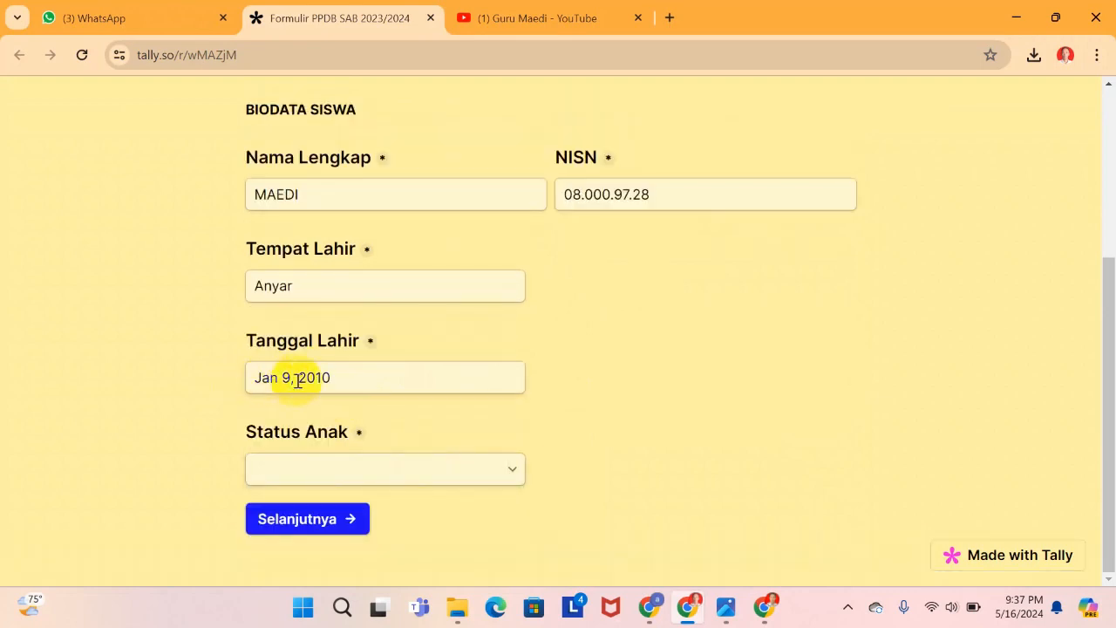
Set Status Anak to Anak Lainnya with the description Anak tiri, and continue to the parent data page.
{"action": "left_click", "coordinate": [513, 466]}
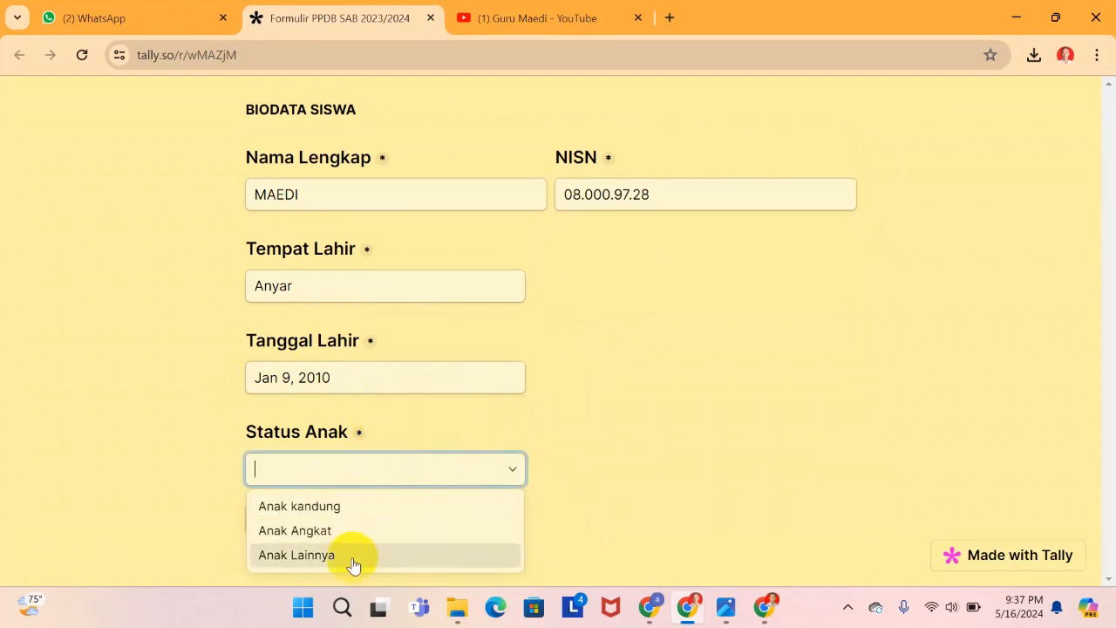
{"action": "left_click", "coordinate": [323, 555]}
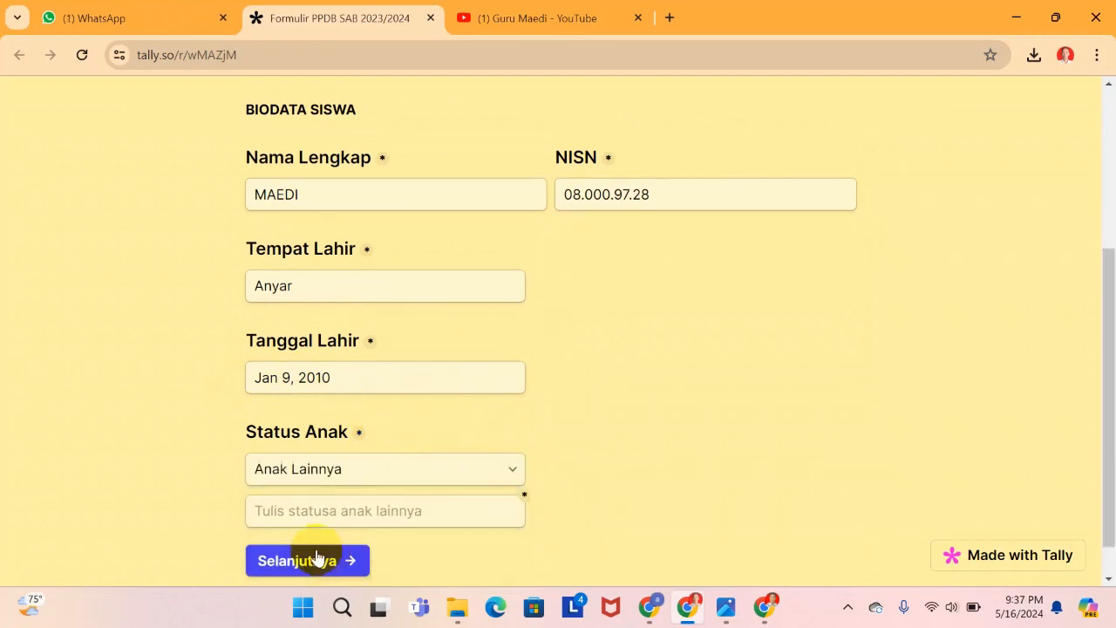
{"action": "left_click", "coordinate": [262, 510]}
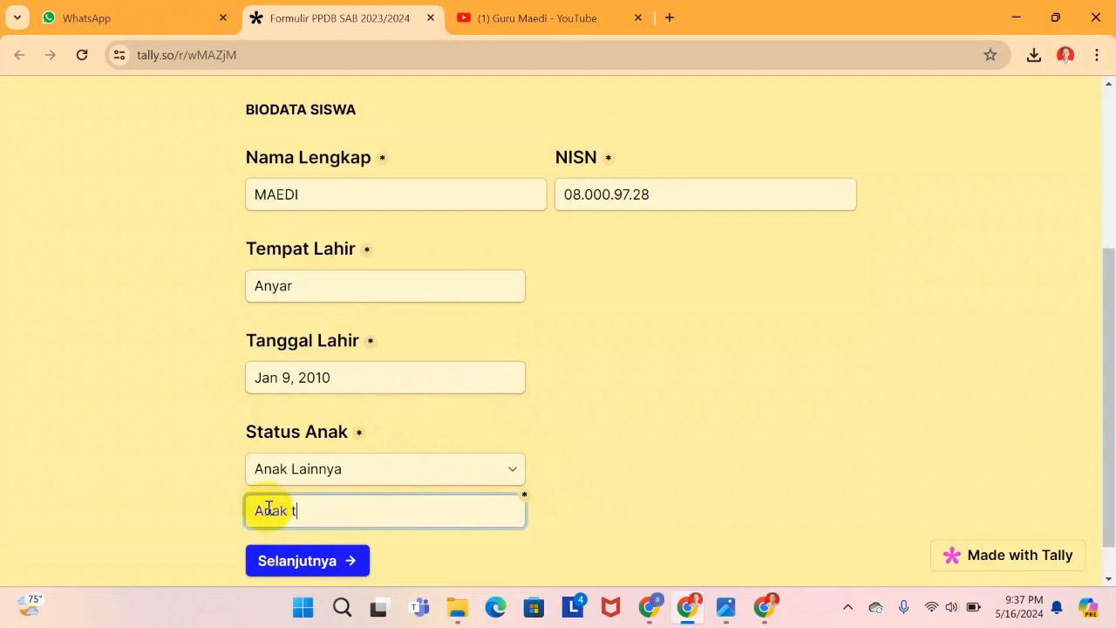
{"action": "type", "text": "Anak tiri"}
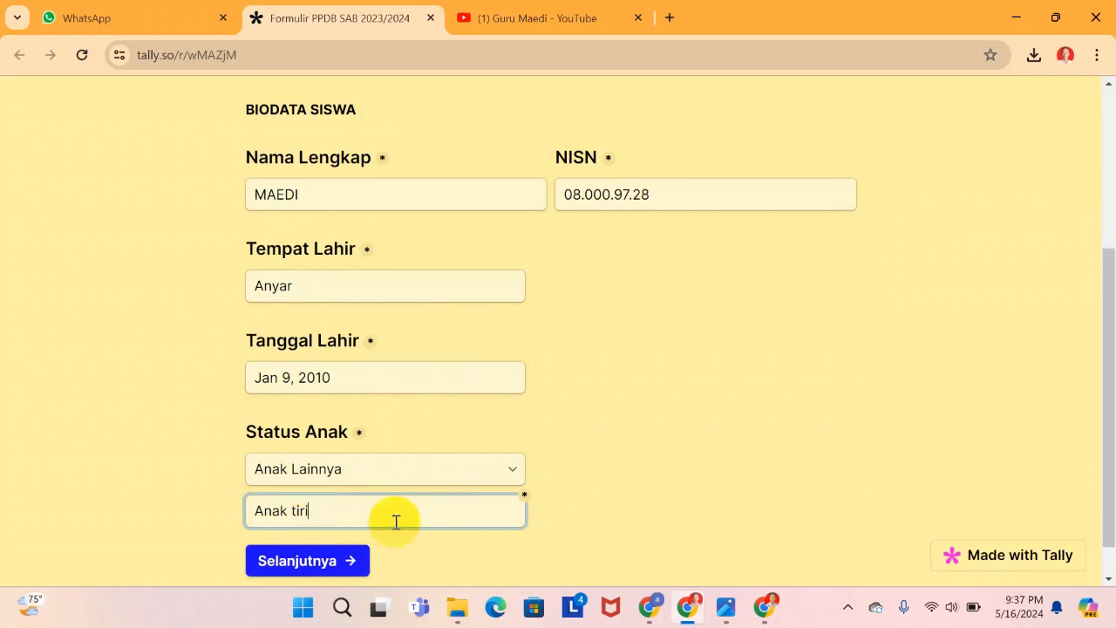
{"action": "scroll", "coordinate": [393, 518], "scroll_direction": "down", "scroll_amount": 1}
{"action": "left_click", "coordinate": [320, 523]}
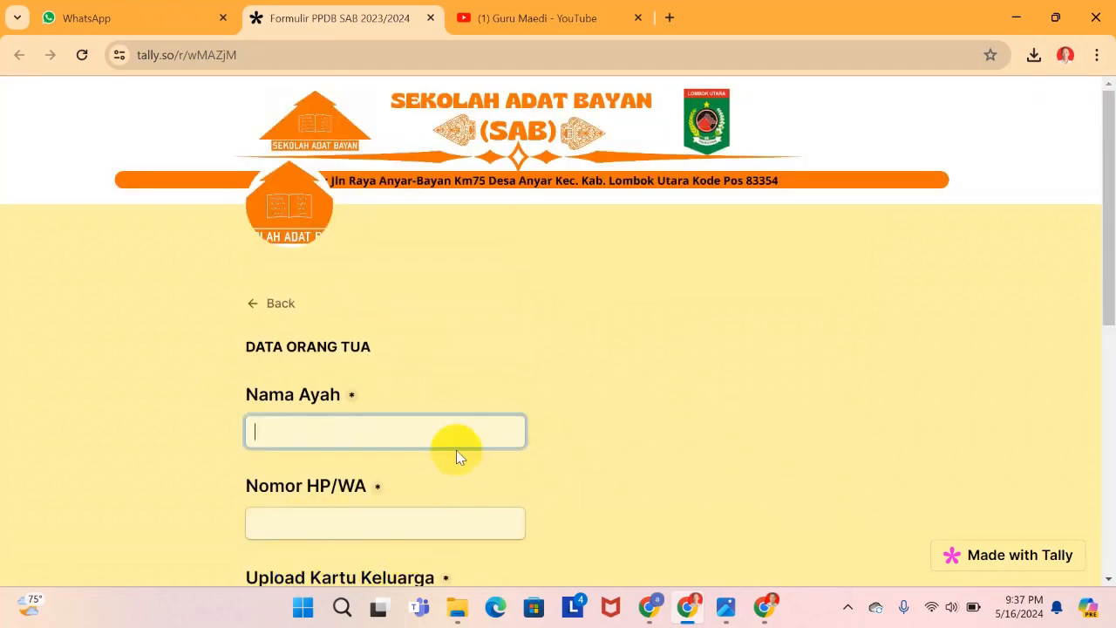
Fill in the father's name and phone number, and upload the KK PDF under Upload Kartu Keluarga.
{"action": "scroll", "coordinate": [445, 446], "scroll_direction": "down", "scroll_amount": 1}
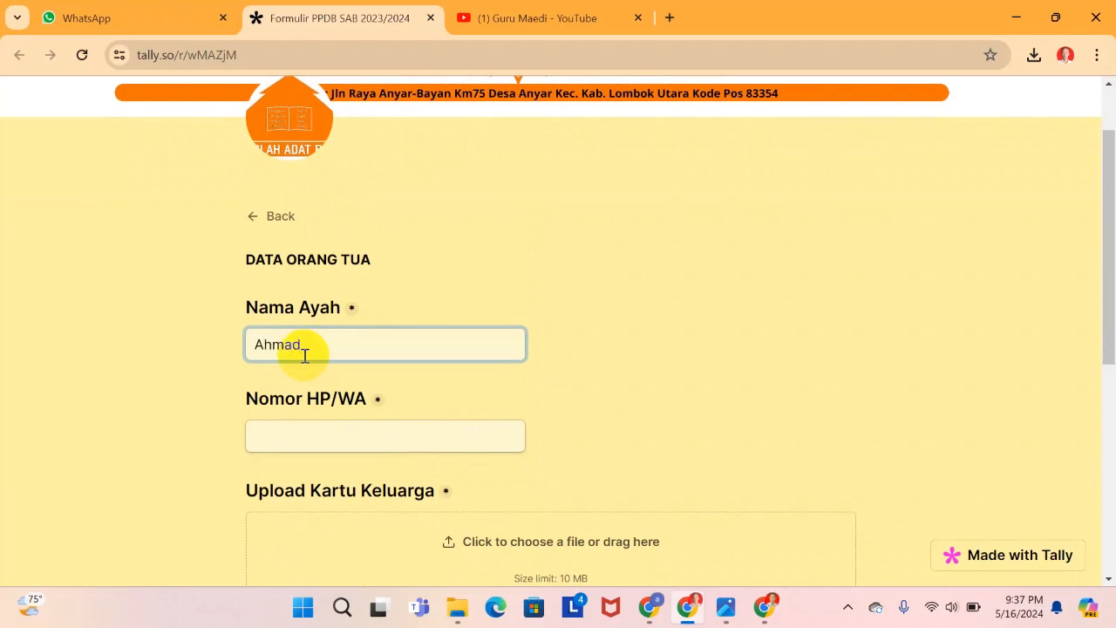
{"action": "left_click", "coordinate": [333, 438]}
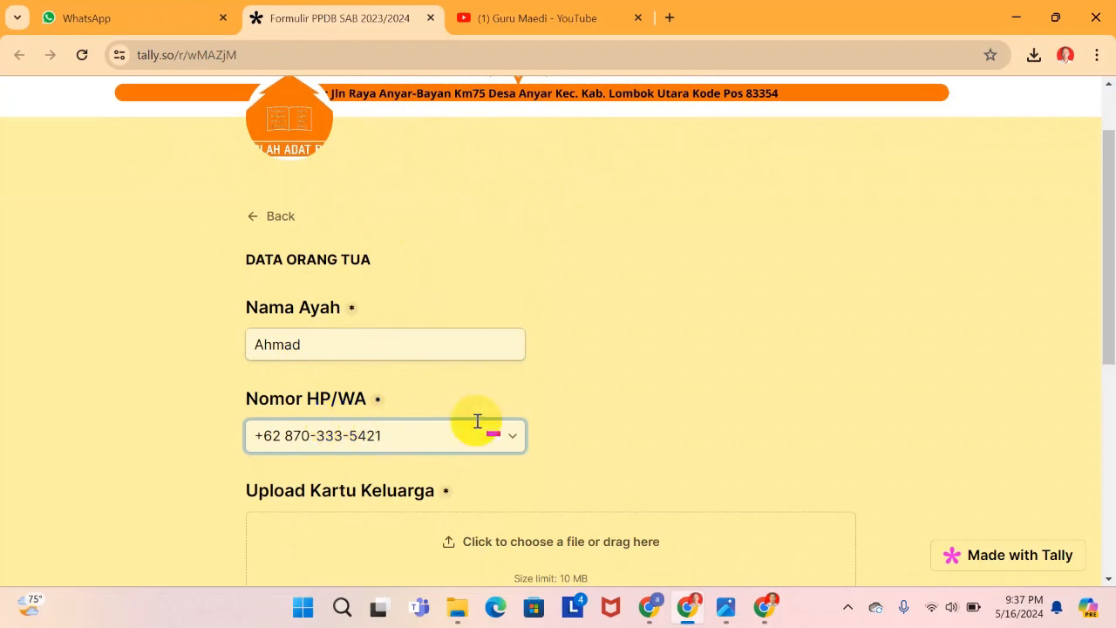
{"action": "scroll", "coordinate": [501, 440], "scroll_direction": "down", "scroll_amount": 1}
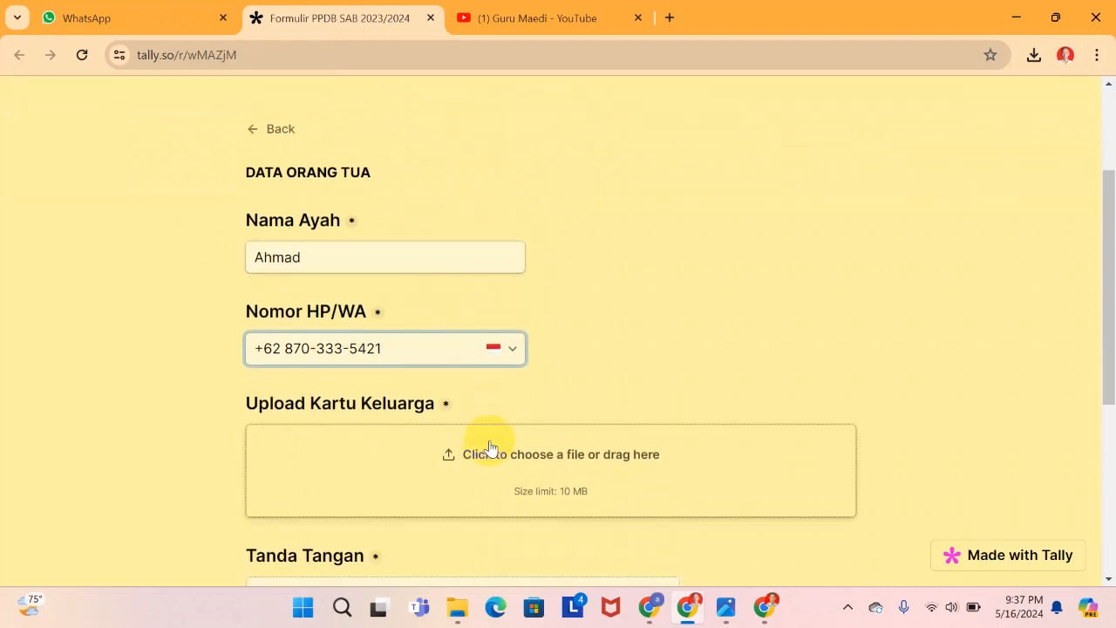
{"action": "scroll", "coordinate": [490, 447], "scroll_direction": "down", "scroll_amount": 1}
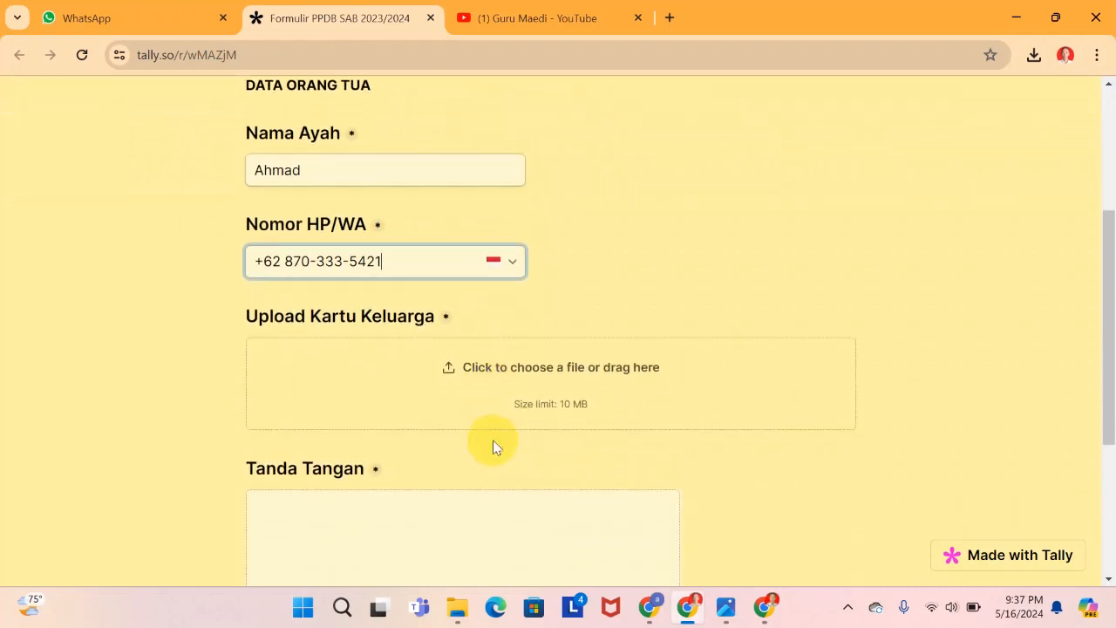
{"action": "left_click", "coordinate": [453, 373]}
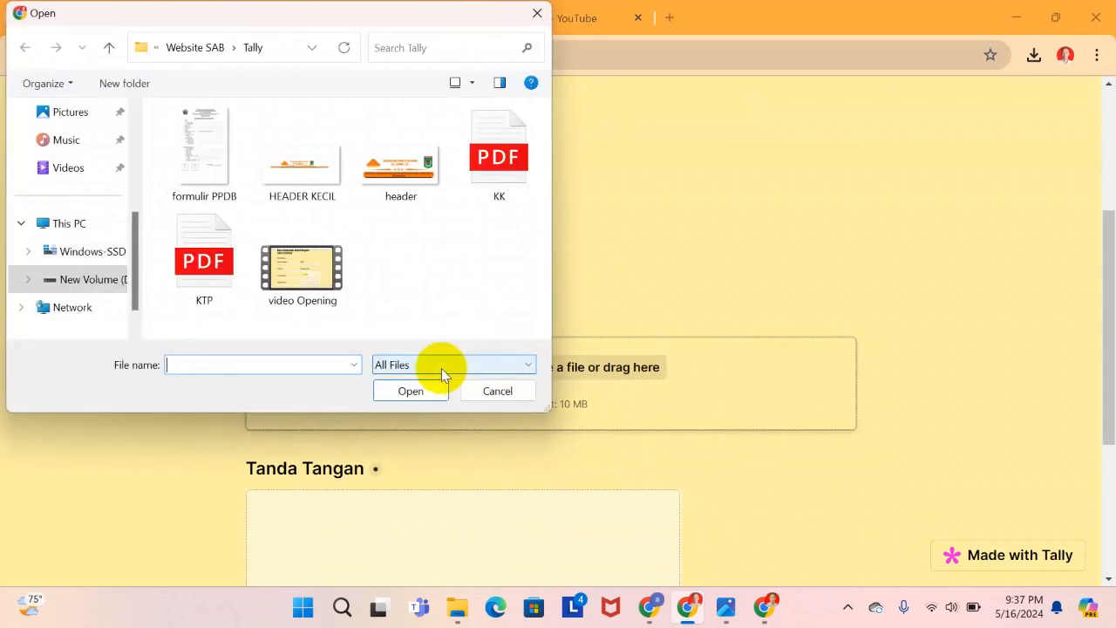
{"action": "left_click", "coordinate": [507, 161]}
{"action": "left_click", "coordinate": [425, 393]}
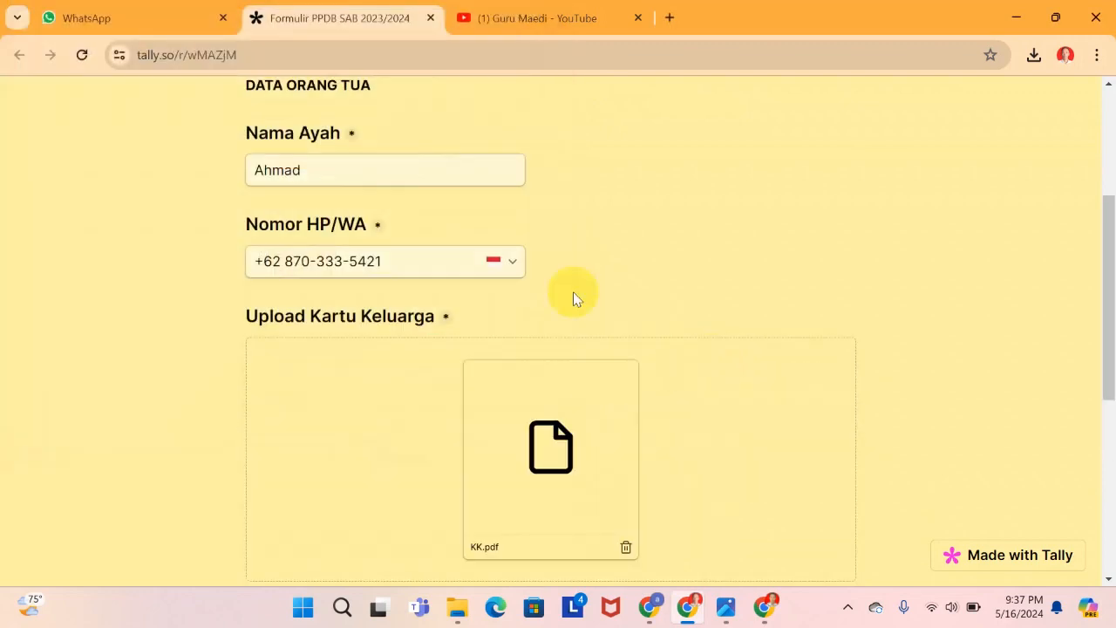
Draw a freehand signature in the Tanda Tangan field.
{"action": "scroll", "coordinate": [573, 297], "scroll_direction": "down", "scroll_amount": 3}
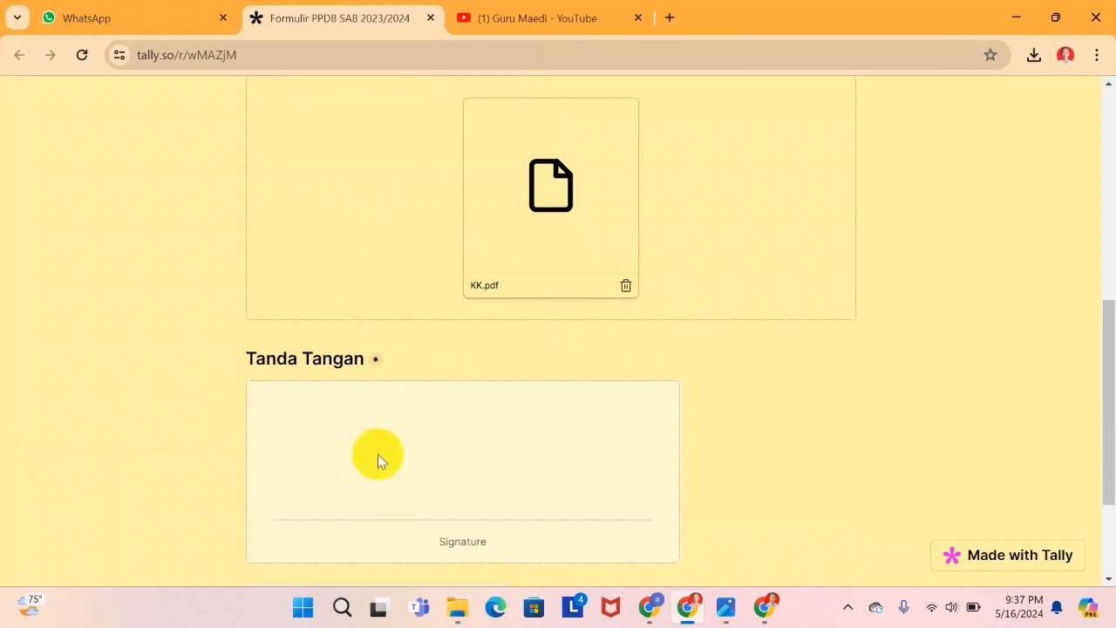
{"action": "mouse_move", "coordinate": [320, 444]}
{"action": "left_mouse_down"}
{"action": "mouse_move", "coordinate": [553, 448]}
{"action": "mouse_move", "coordinate": [466, 383]}
{"action": "left_mouse_up"}
{"action": "mouse_move", "coordinate": [470, 455]}
{"action": "left_mouse_down"}
{"action": "mouse_move", "coordinate": [466, 490]}
{"action": "mouse_move", "coordinate": [501, 429]}
{"action": "left_mouse_up"}
Start the reCAPTCHA check and answer its first challenge by selecting the squares with motorcycles.
{"action": "scroll", "coordinate": [642, 491], "scroll_direction": "down", "scroll_amount": 2}
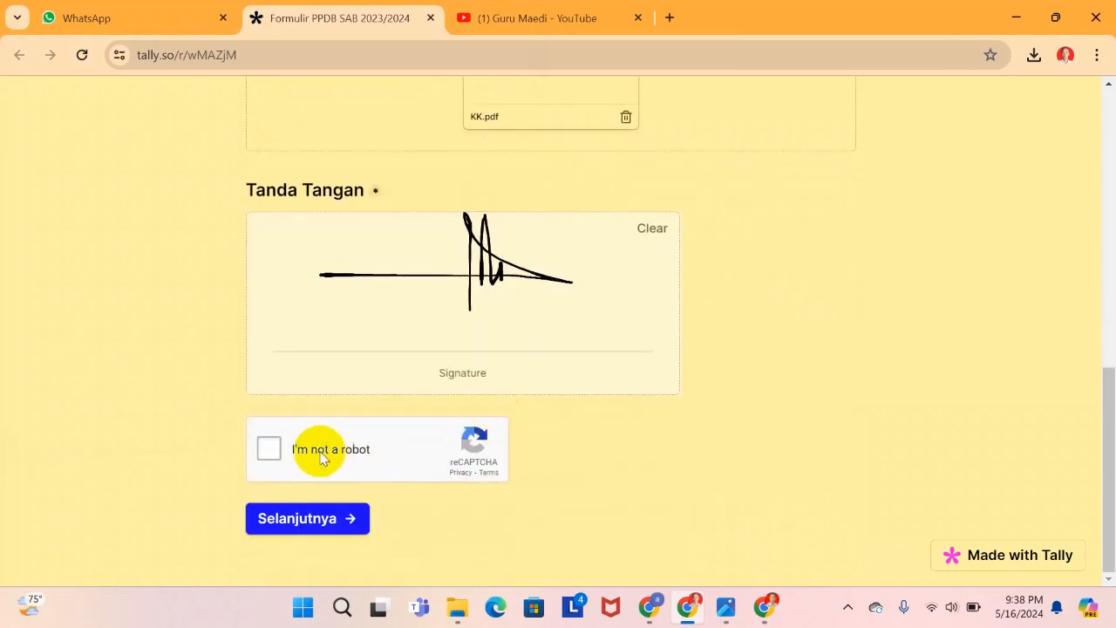
{"action": "left_click", "coordinate": [271, 453]}
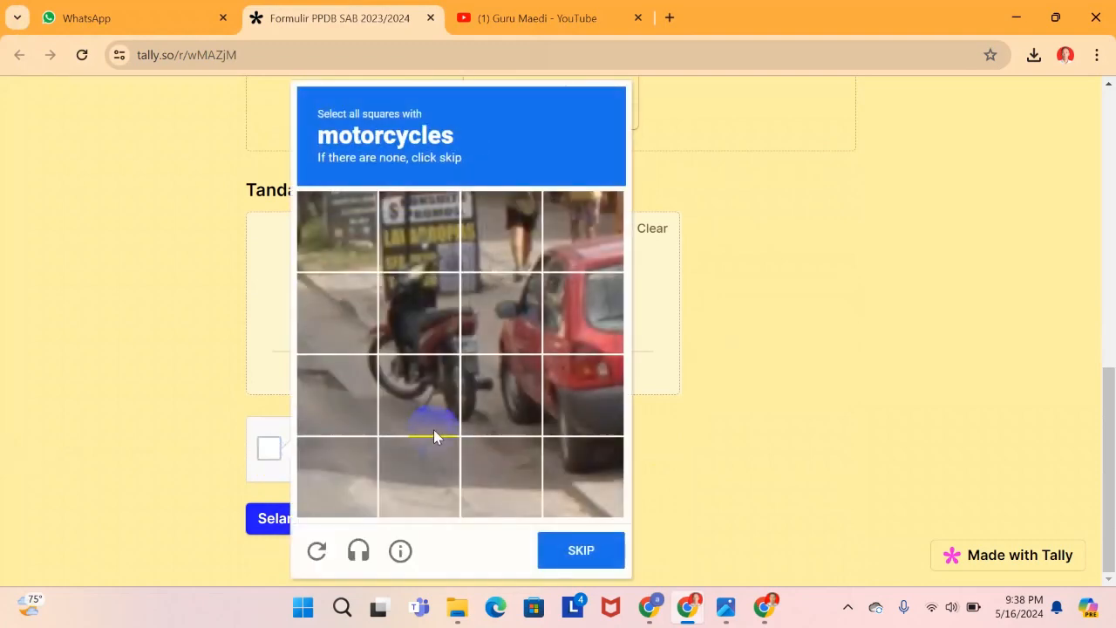
{"action": "left_click", "coordinate": [436, 319]}
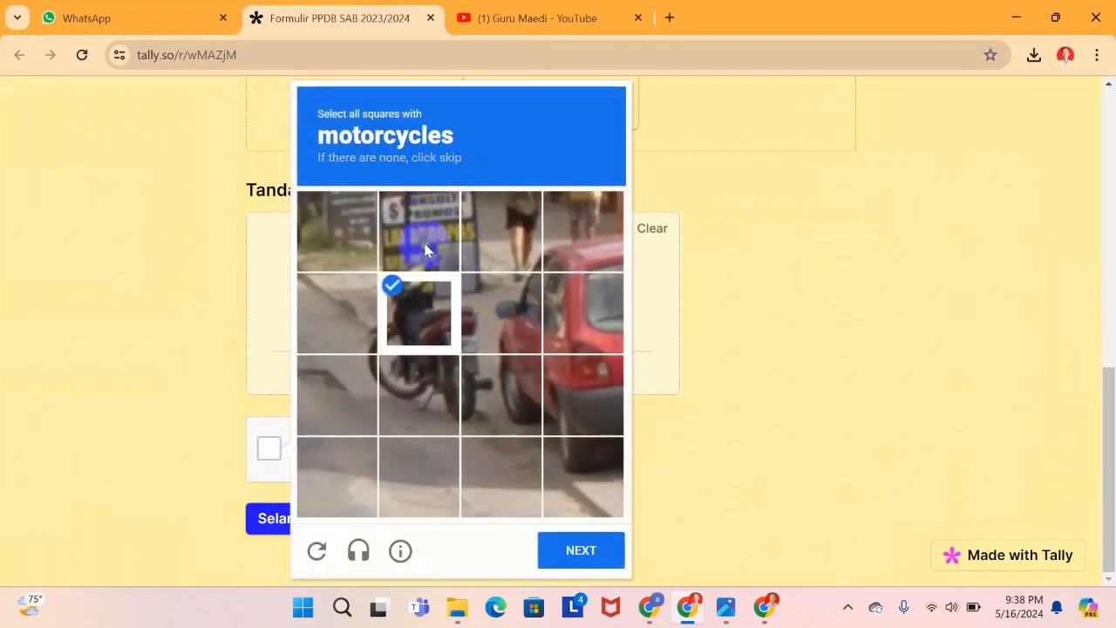
{"action": "left_click", "coordinate": [424, 248]}
{"action": "left_click", "coordinate": [468, 347]}
{"action": "left_click", "coordinate": [471, 383]}
{"action": "left_click", "coordinate": [417, 390]}
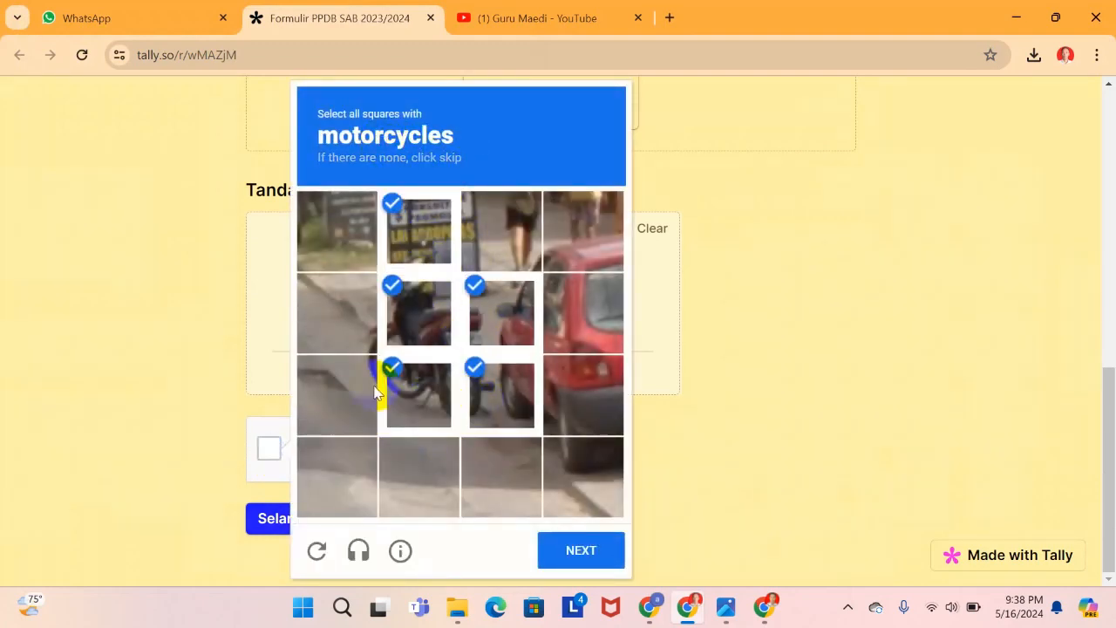
{"action": "left_click", "coordinate": [370, 388]}
{"action": "left_click", "coordinate": [558, 555]}
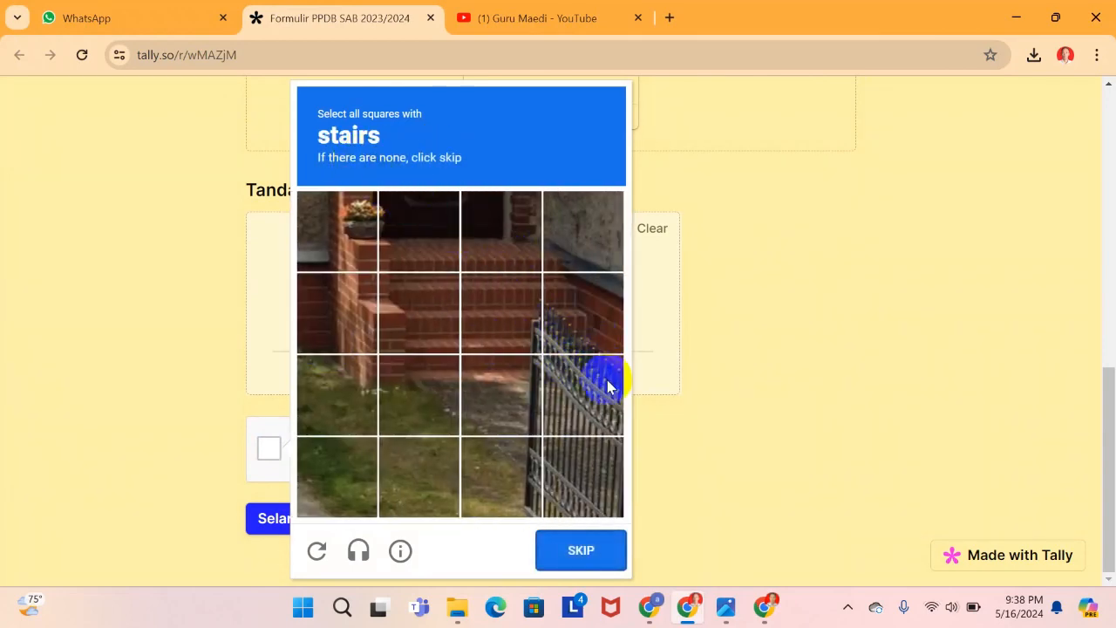
Select the squares with stairs in the second reCAPTCHA challenge and verify the answer.
{"action": "left_click", "coordinate": [479, 373]}
{"action": "left_click", "coordinate": [486, 323]}
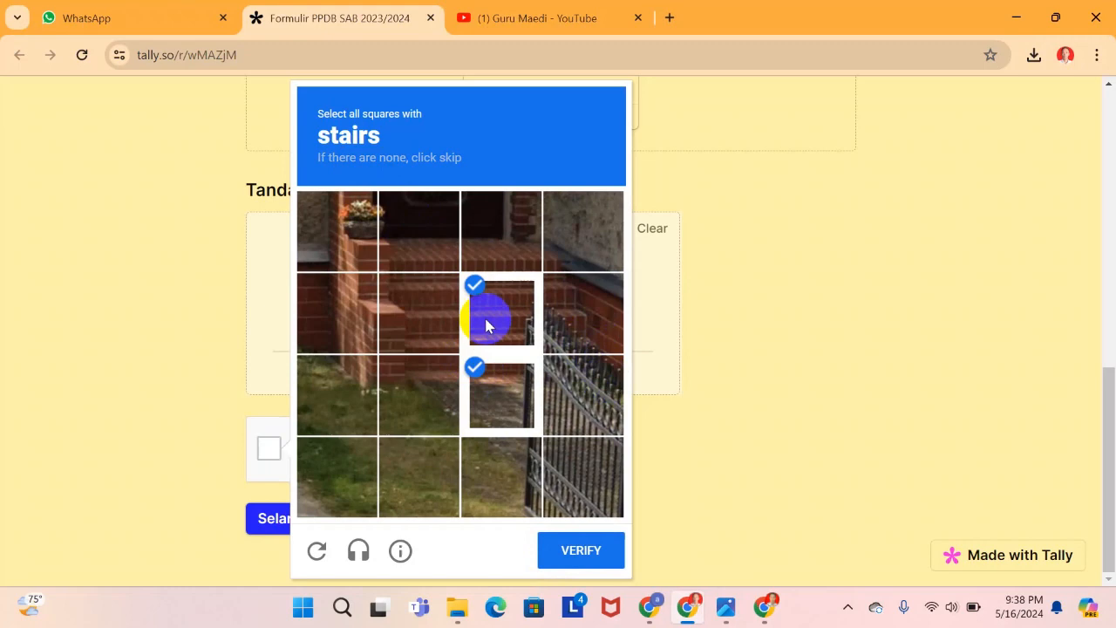
{"action": "left_click", "coordinate": [436, 312]}
{"action": "left_click", "coordinate": [424, 390]}
{"action": "left_click", "coordinate": [581, 307]}
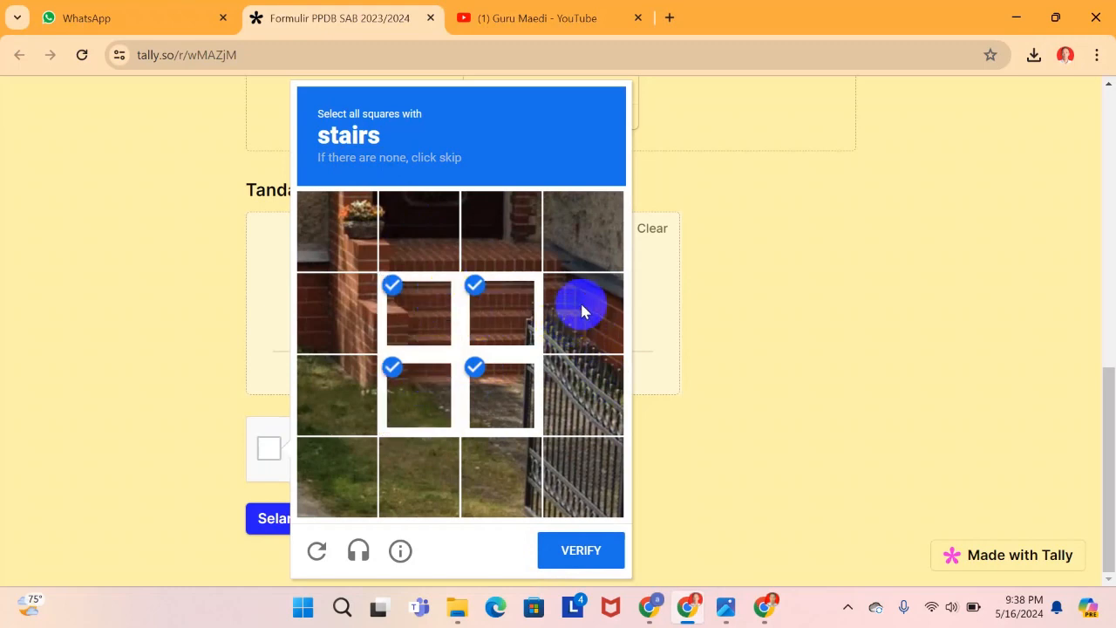
{"action": "left_click", "coordinate": [525, 244]}
{"action": "left_click", "coordinate": [445, 241]}
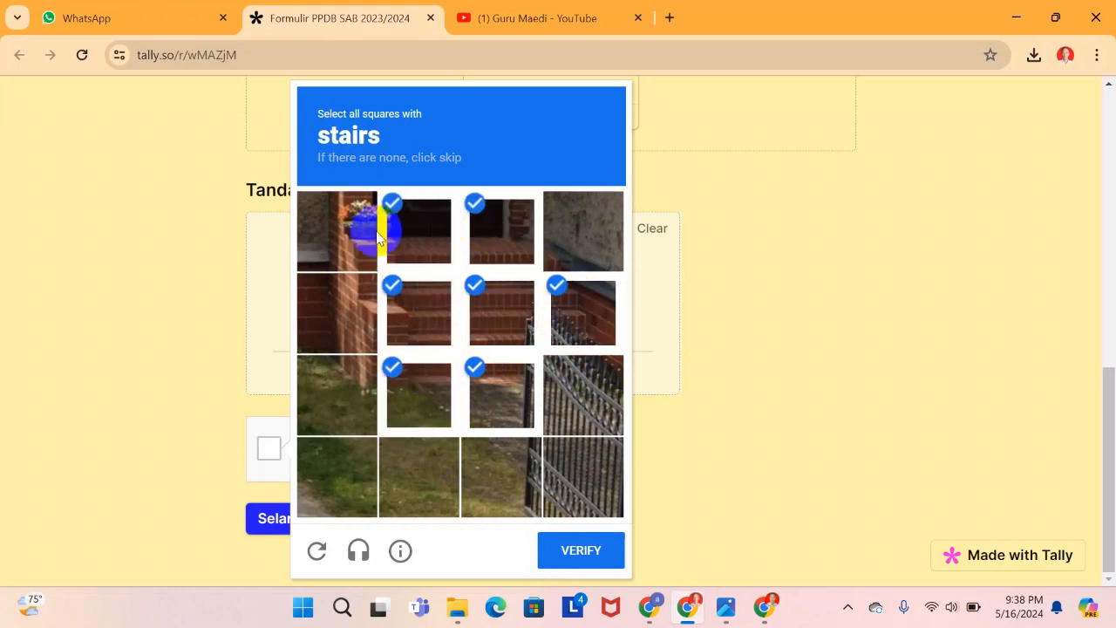
{"action": "left_click", "coordinate": [563, 551]}
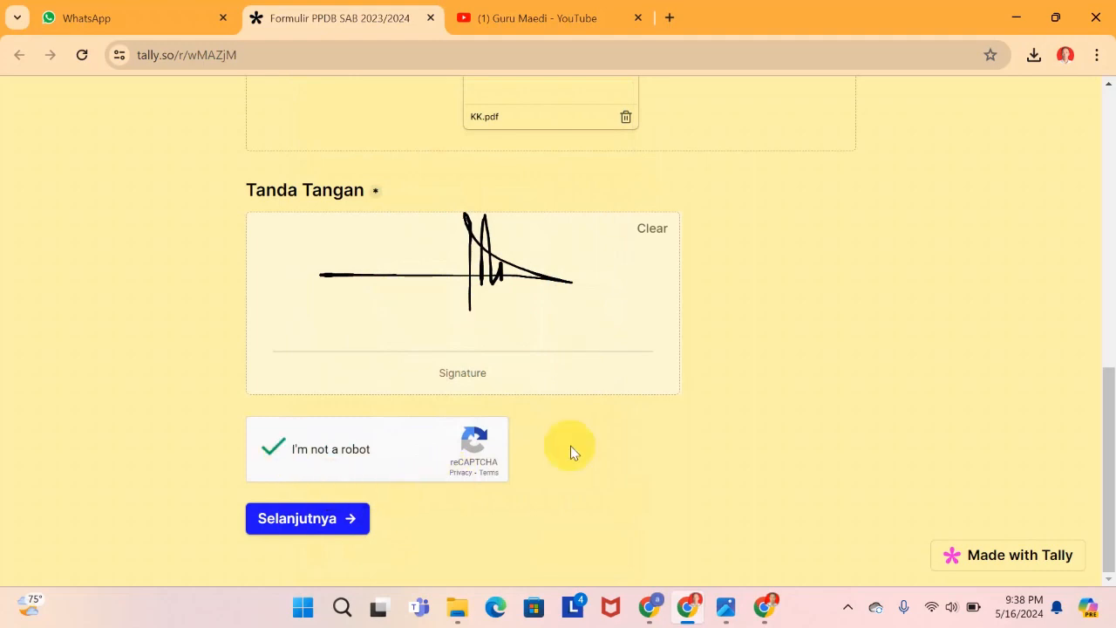
Continue to the form's video page, play a short part of the embedded video and pause it.
{"action": "left_click", "coordinate": [306, 520]}
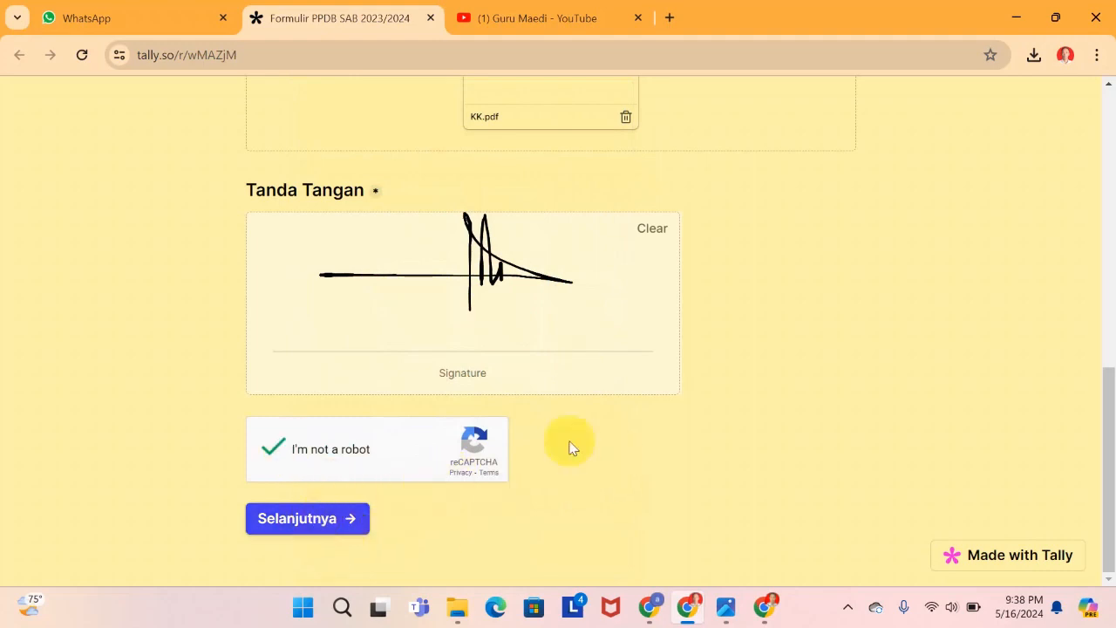
{"action": "scroll", "coordinate": [640, 416], "scroll_direction": "down", "scroll_amount": 2}
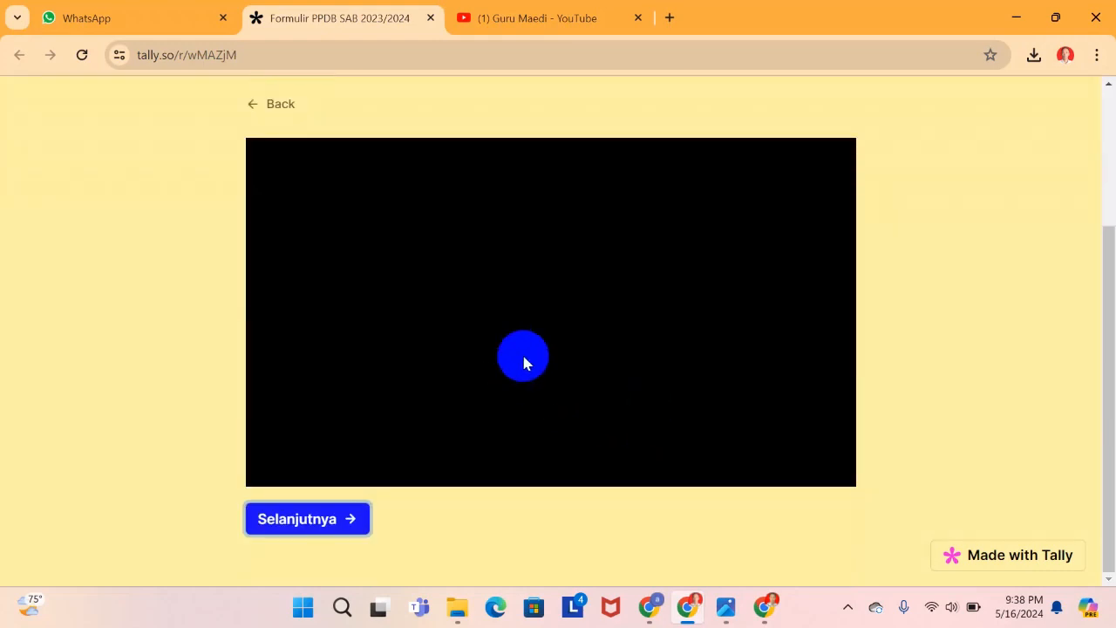
{"action": "left_click", "coordinate": [682, 381]}
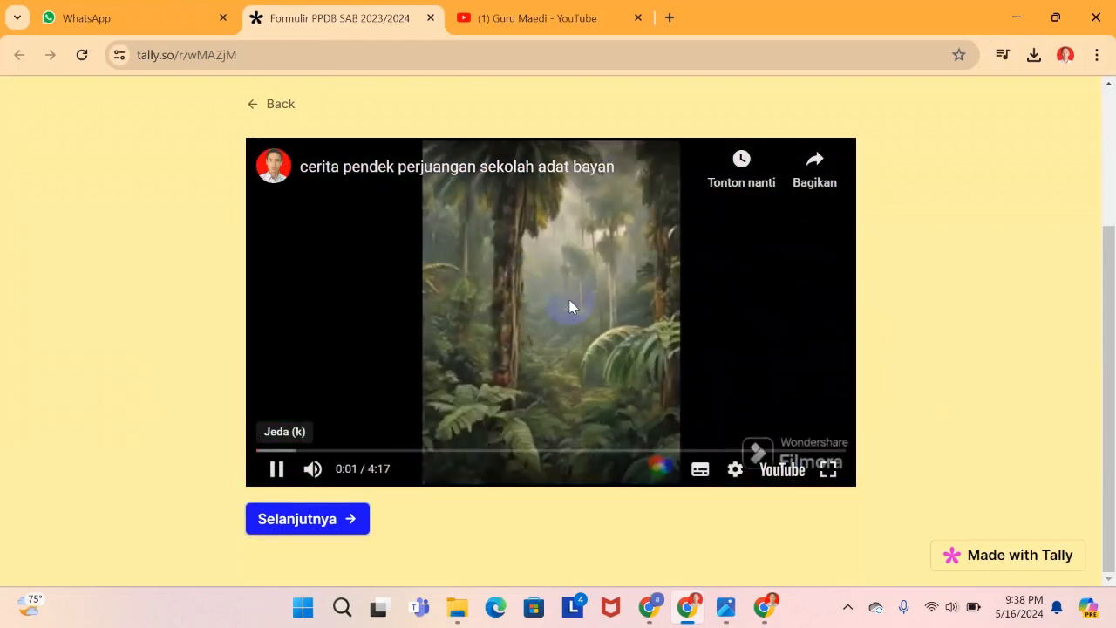
{"action": "mouse_move", "coordinate": [280, 447]}
{"action": "left_mouse_down"}
{"action": "mouse_move", "coordinate": [270, 451]}
{"action": "mouse_move", "coordinate": [286, 450]}
{"action": "left_mouse_up"}
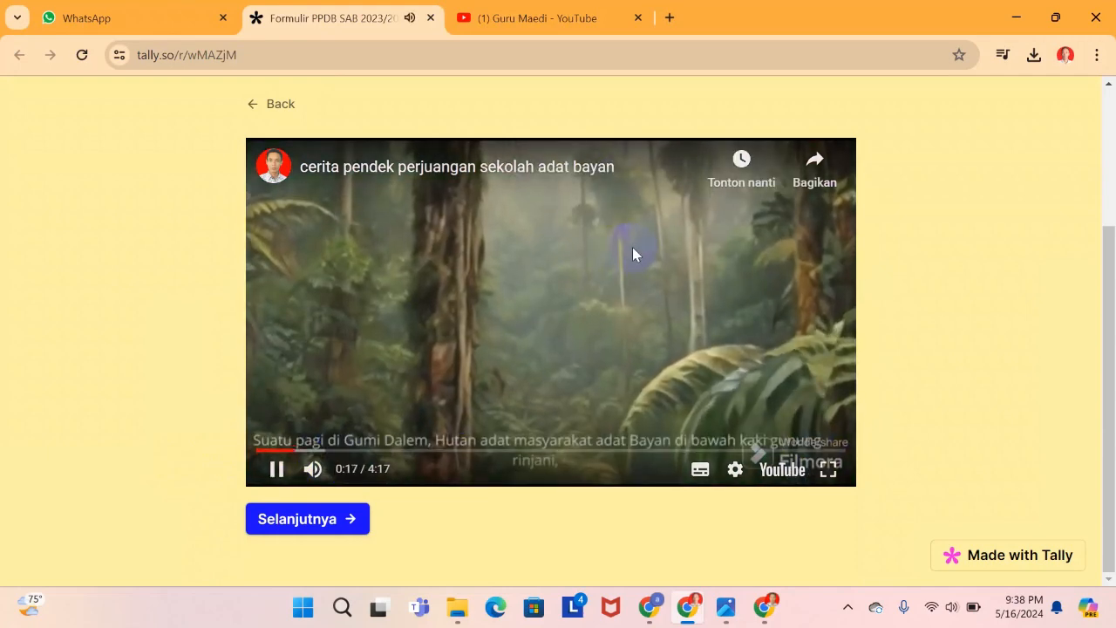
{"action": "left_click", "coordinate": [283, 471]}
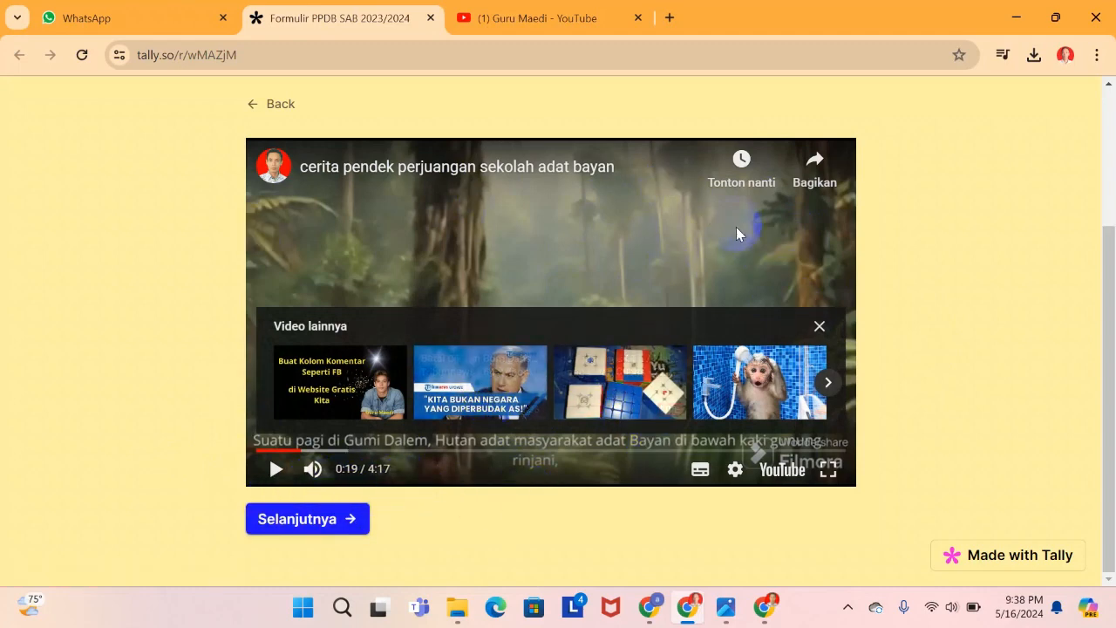
Continue to the TERIMA KASIH page and submit the completed registration form.
{"action": "left_click", "coordinate": [283, 529]}
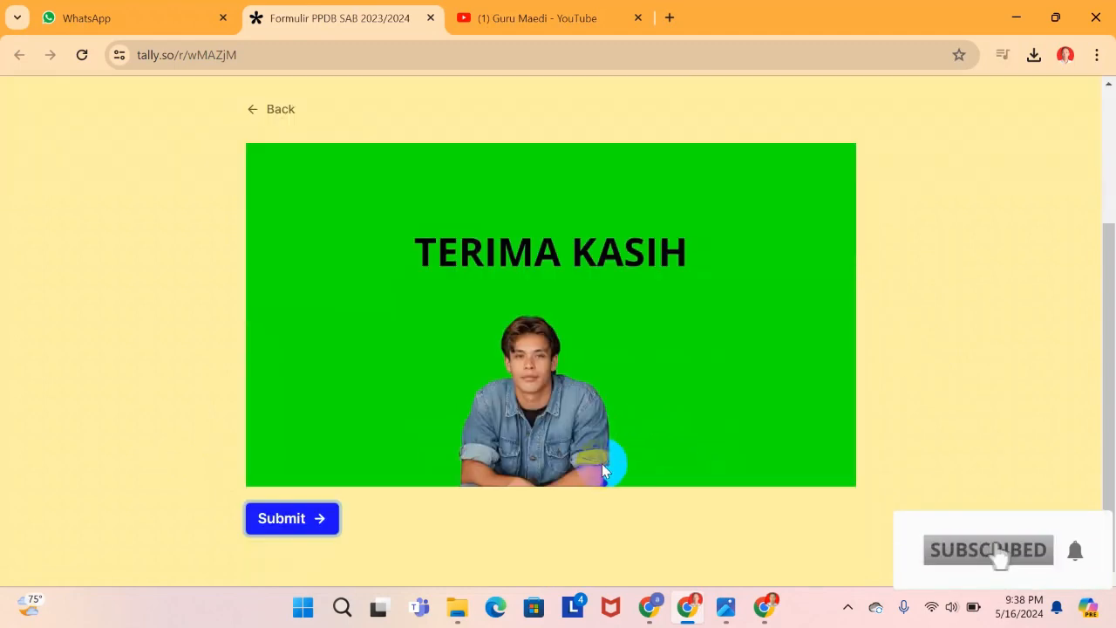
{"action": "left_click", "coordinate": [292, 538]}
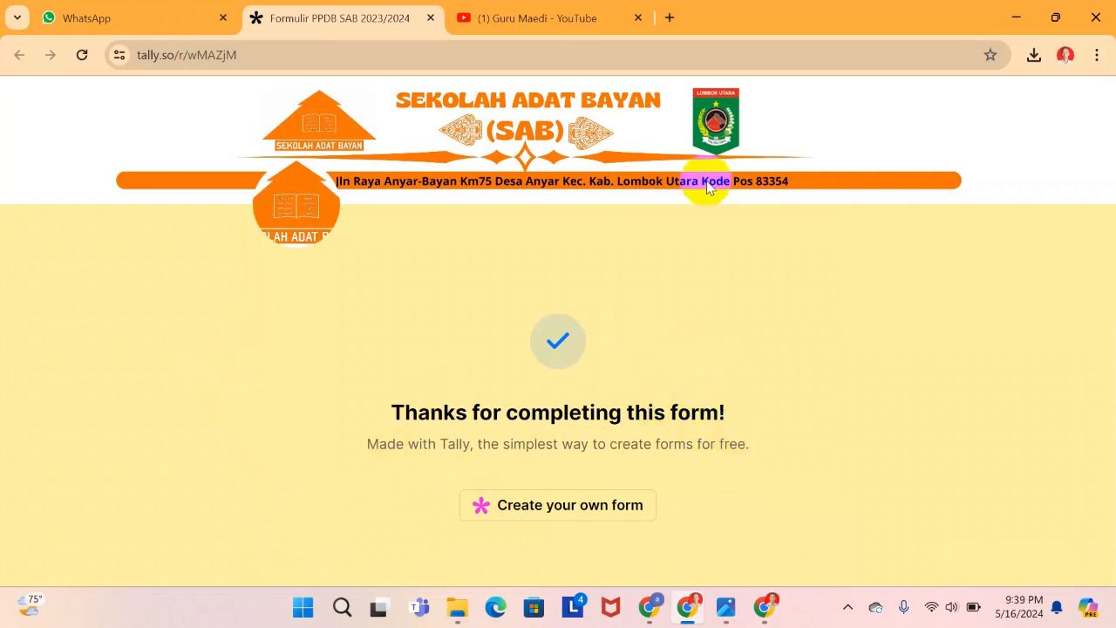
Switch to Google Drive, open the Formulir PPDB SAB 2023/2024 spreadsheet and widen column I to fit its header.
{"action": "left_click", "coordinate": [654, 610]}
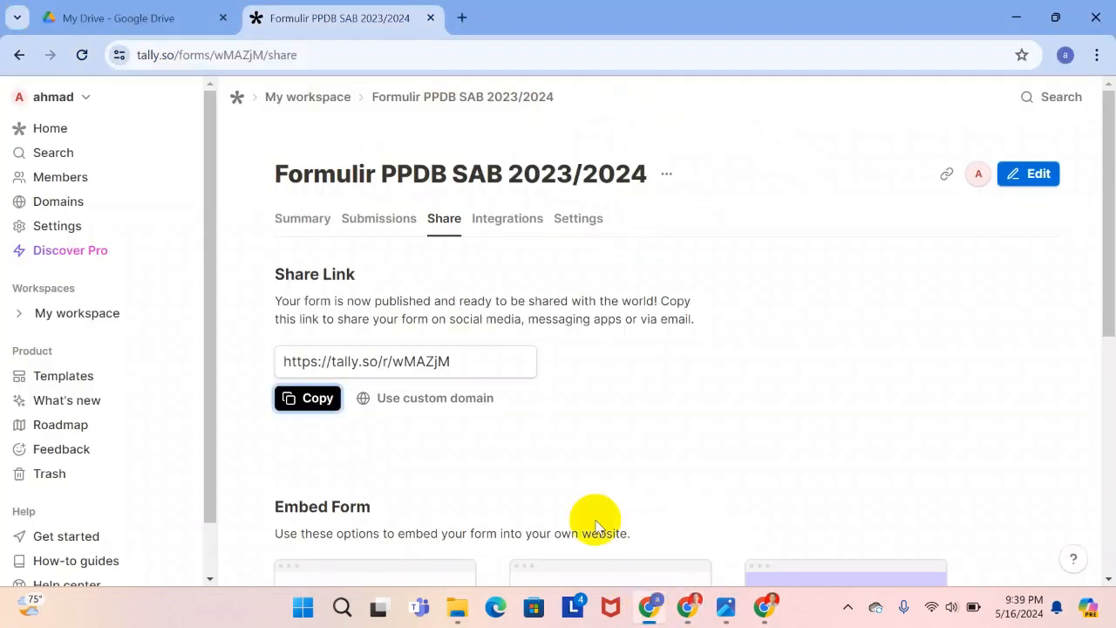
{"action": "left_click", "coordinate": [129, 19]}
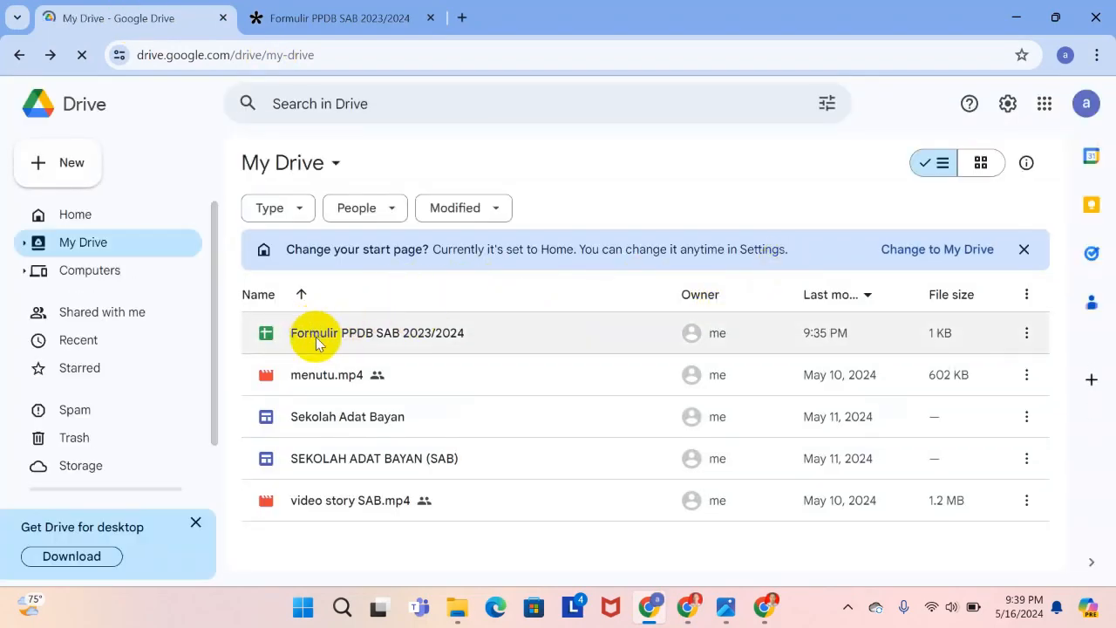
{"action": "double_click", "coordinate": [316, 338]}
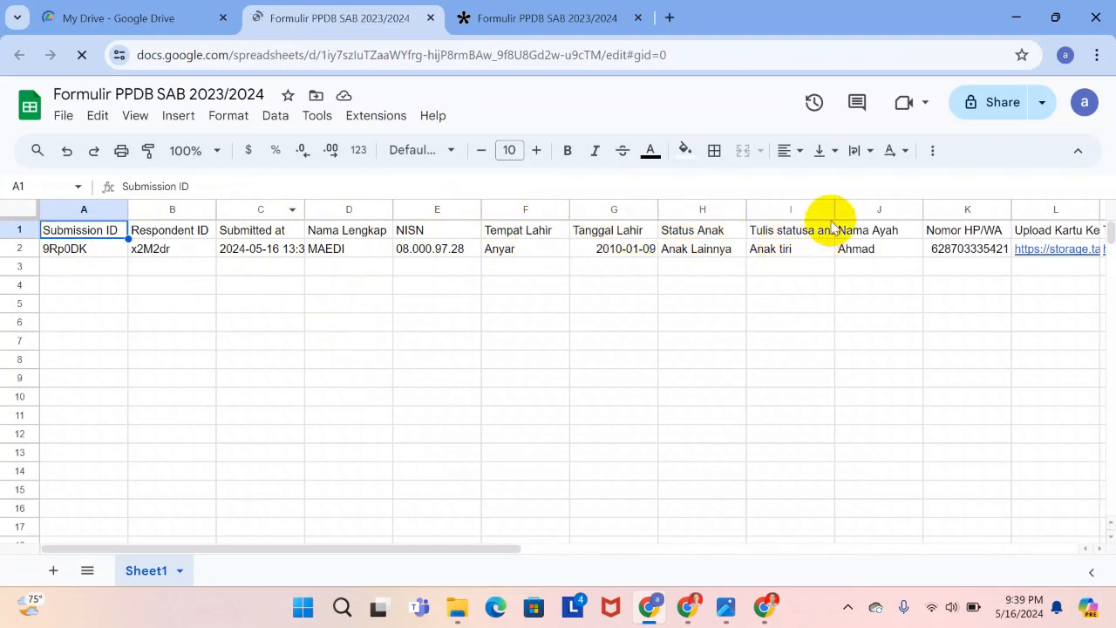
{"action": "left_click_drag", "start_coordinate": [835, 207], "coordinate": [883, 214]}
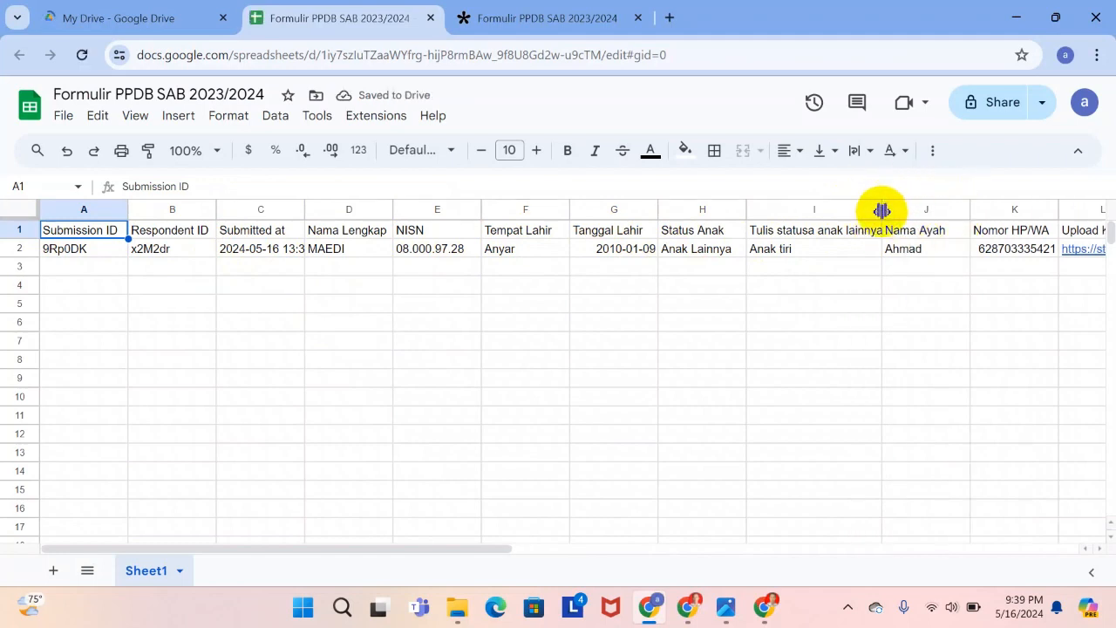
{"action": "left_click_drag", "start_coordinate": [883, 210], "coordinate": [906, 215]}
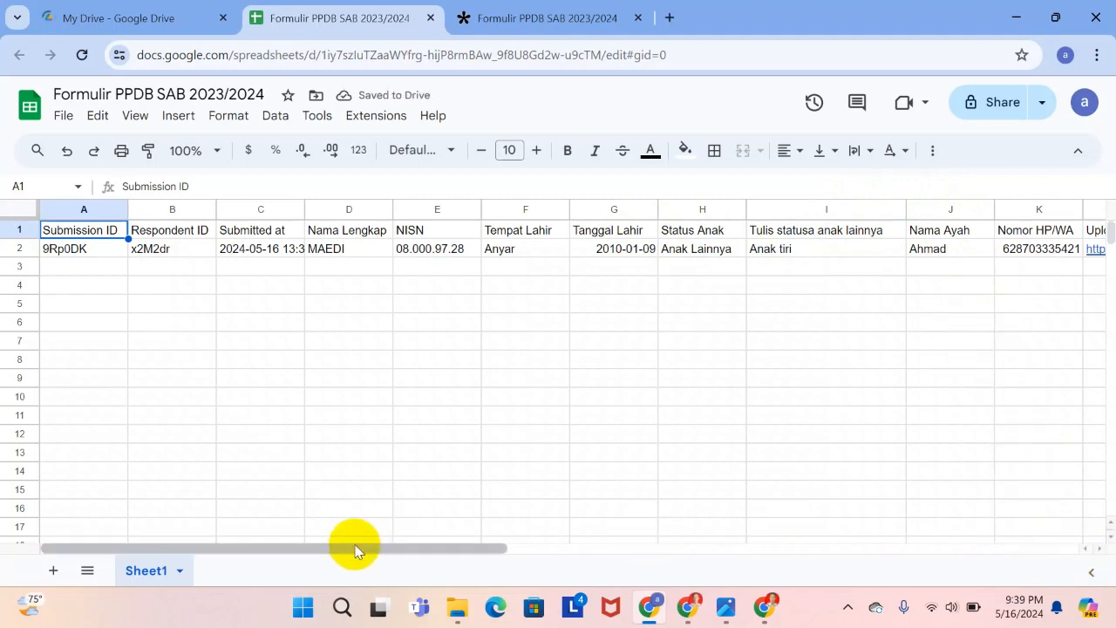
Open the uploaded family card file from its link in row 2, look through the document and close it.
{"action": "left_click_drag", "start_coordinate": [424, 549], "coordinate": [550, 406]}
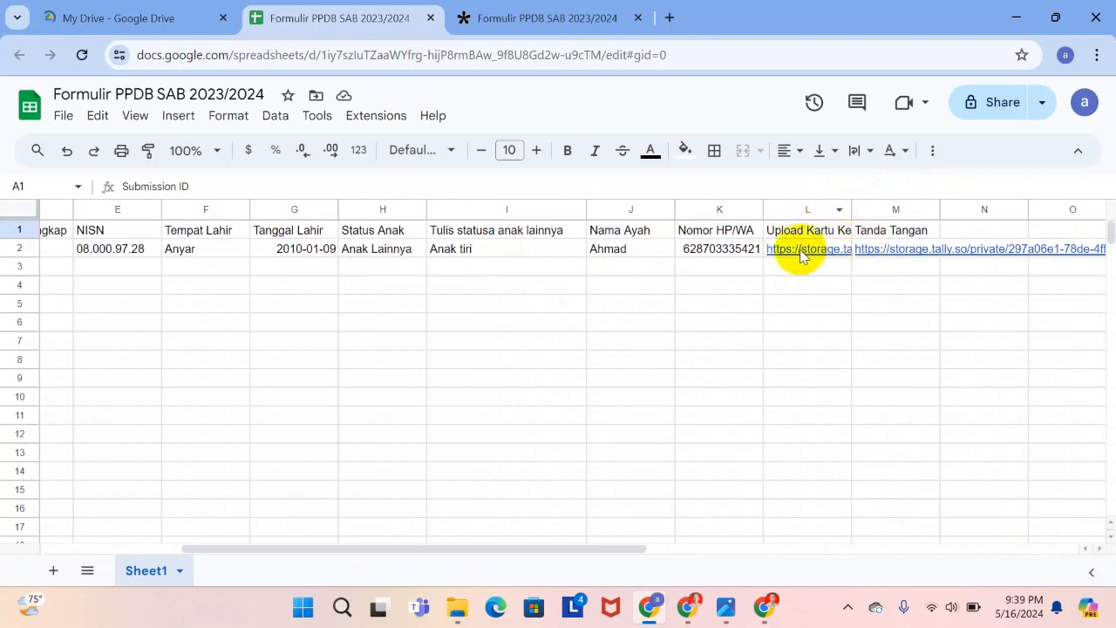
{"action": "mouse_move", "coordinate": [795, 249]}
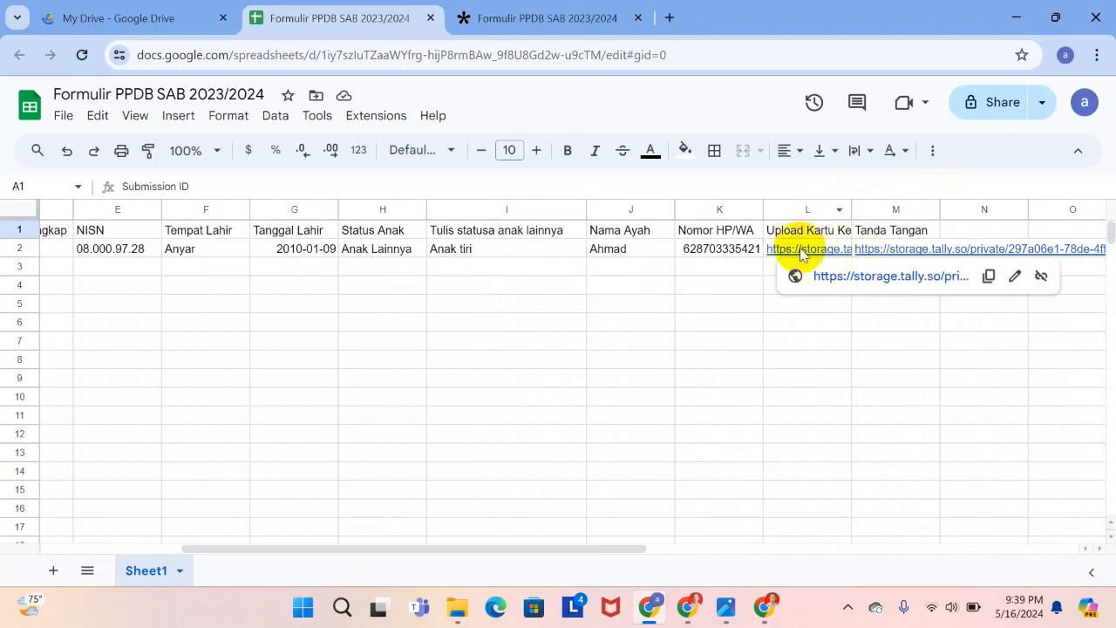
{"action": "left_click", "coordinate": [845, 277]}
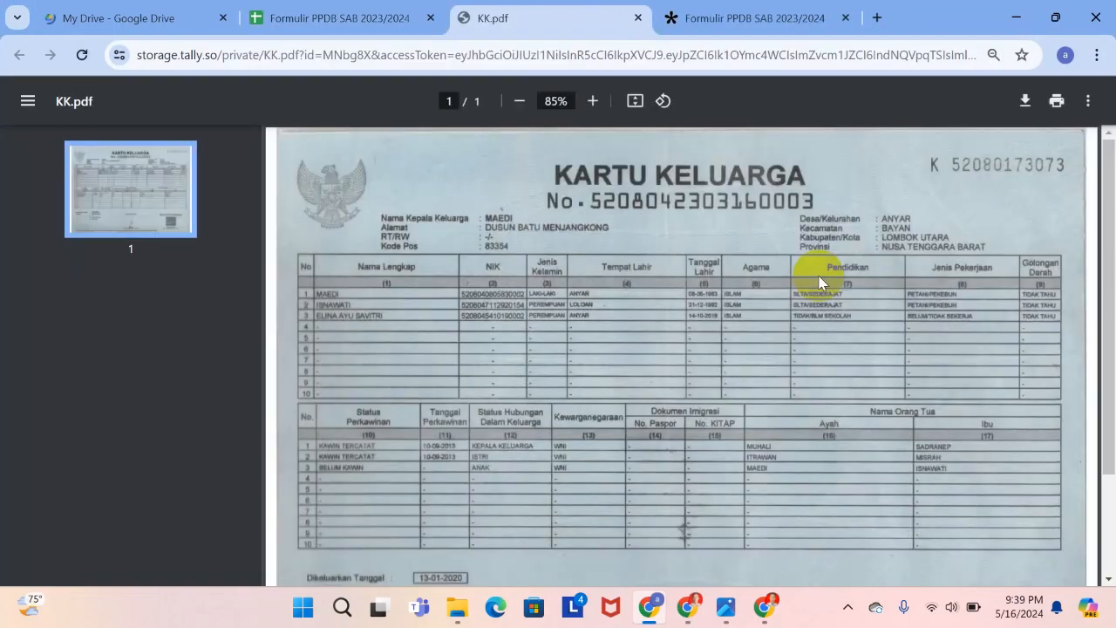
{"action": "scroll", "coordinate": [837, 330], "scroll_direction": "down", "scroll_amount": 3}
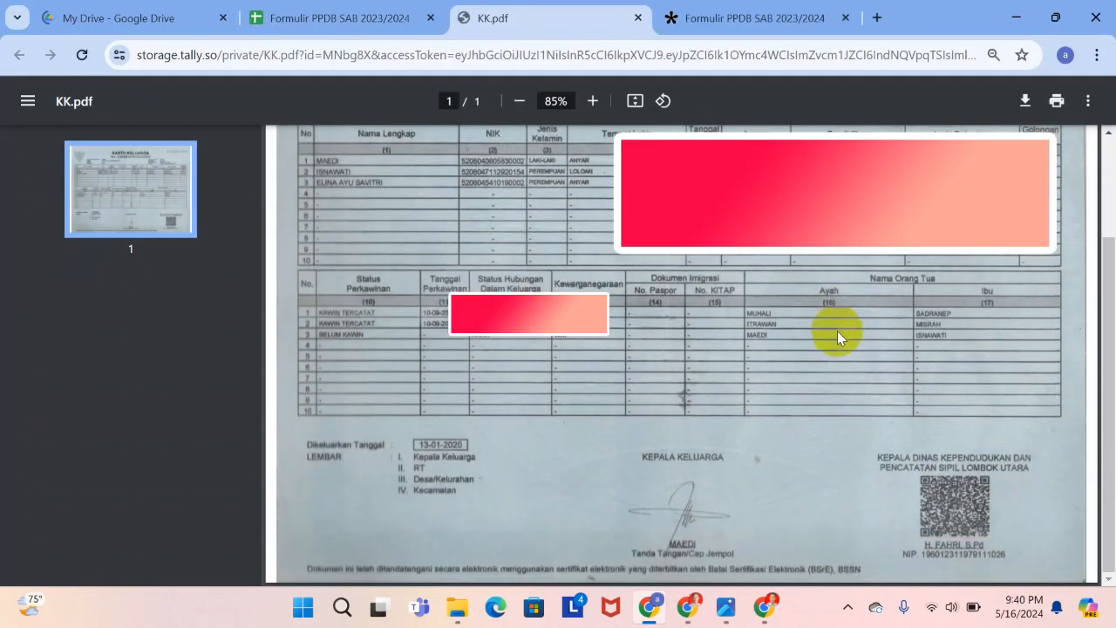
{"action": "scroll", "coordinate": [837, 330], "scroll_direction": "up", "scroll_amount": 3}
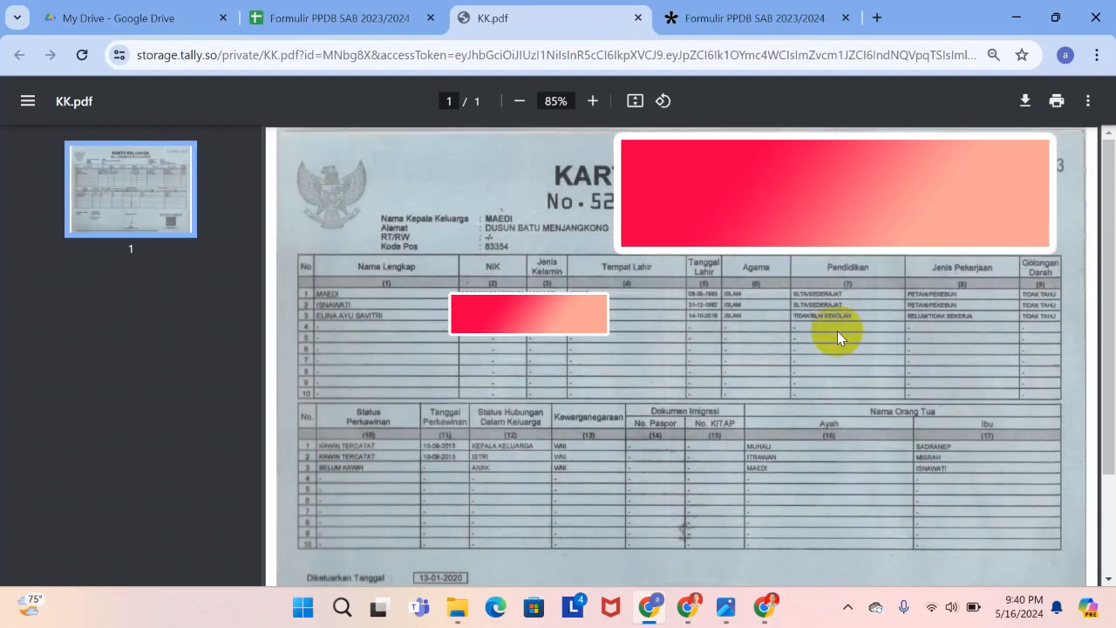
{"action": "left_click", "coordinate": [639, 17]}
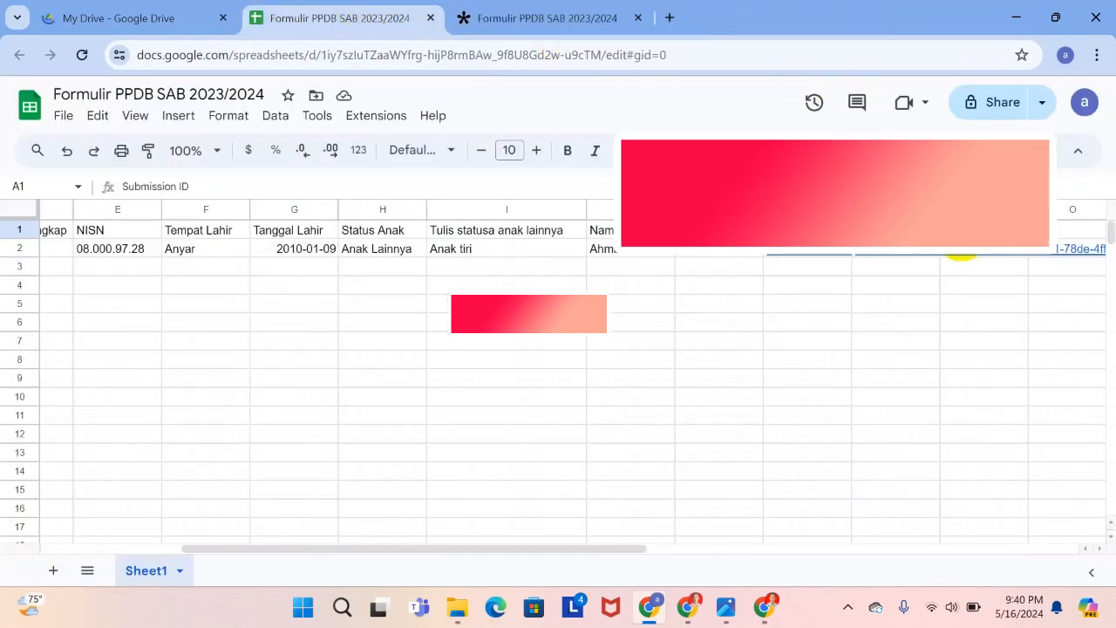
Open the signature image from the Tanda Tangan link in row 2, view it and close it.
{"action": "mouse_move", "coordinate": [903, 257]}
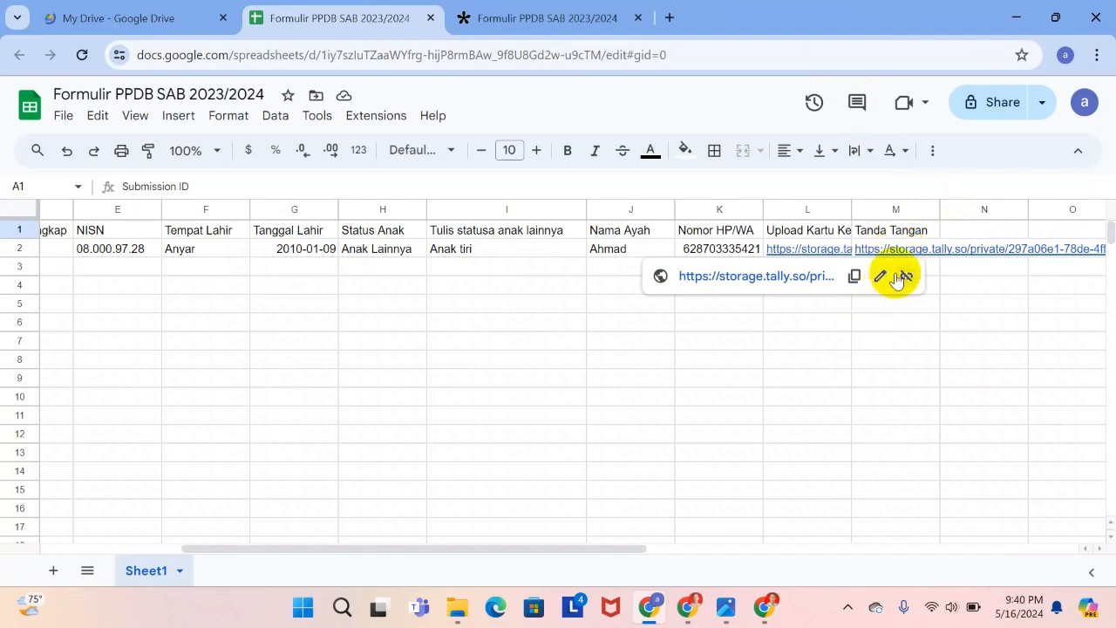
{"action": "left_click", "coordinate": [903, 255]}
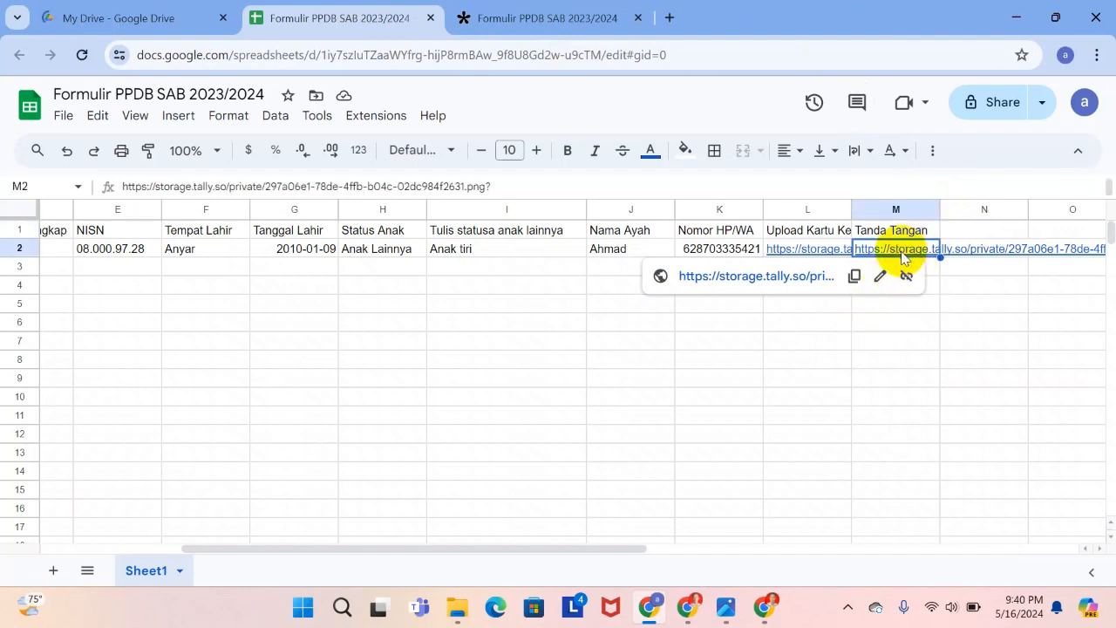
{"action": "left_click", "coordinate": [779, 277]}
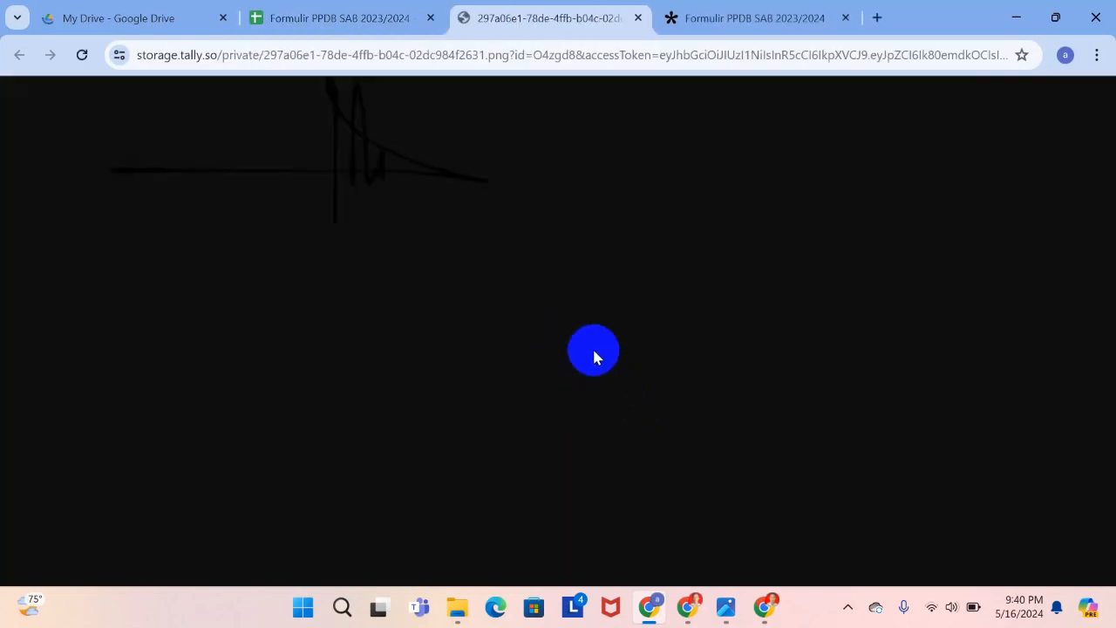
{"action": "left_click", "coordinate": [641, 18]}
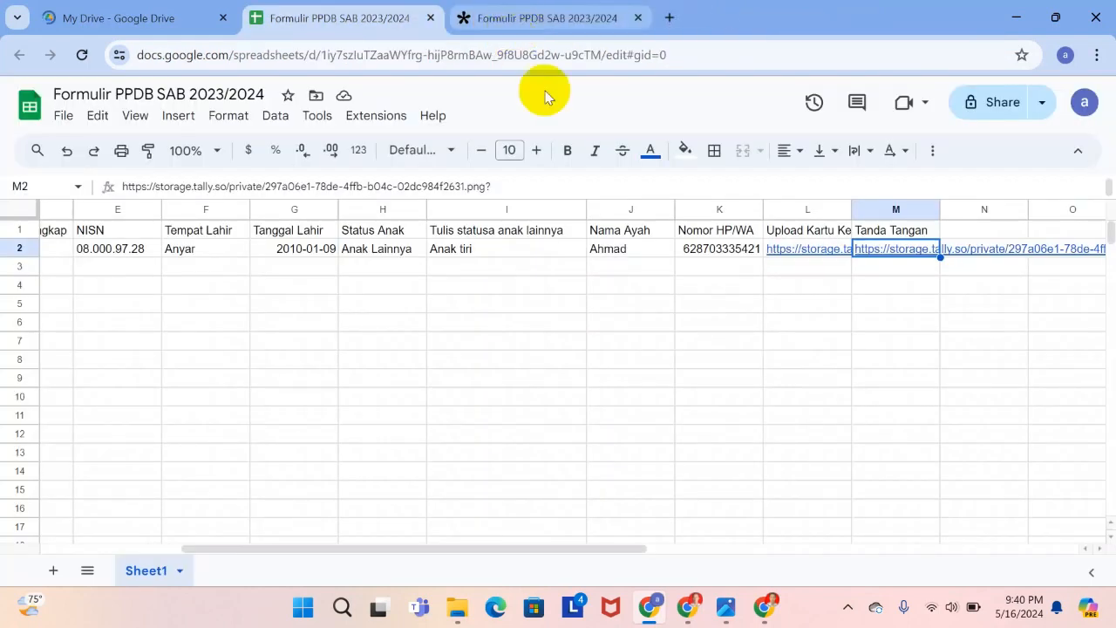
Set the spreadsheet's general access to Anyone with the link and copy its sharing link.
{"action": "left_click", "coordinate": [1004, 104]}
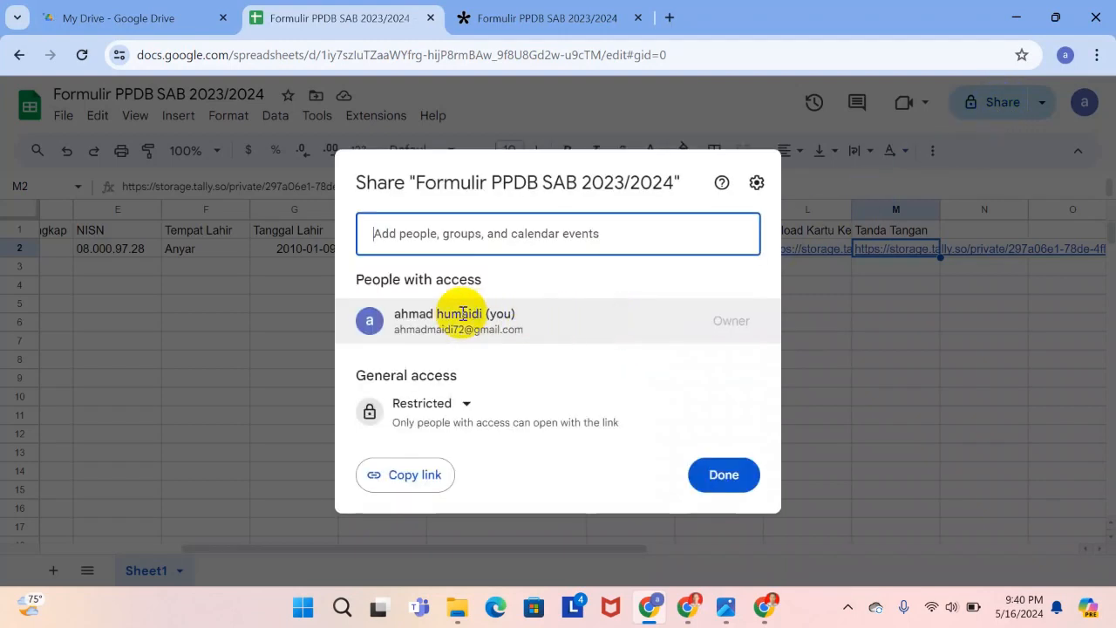
{"action": "left_click", "coordinate": [468, 406]}
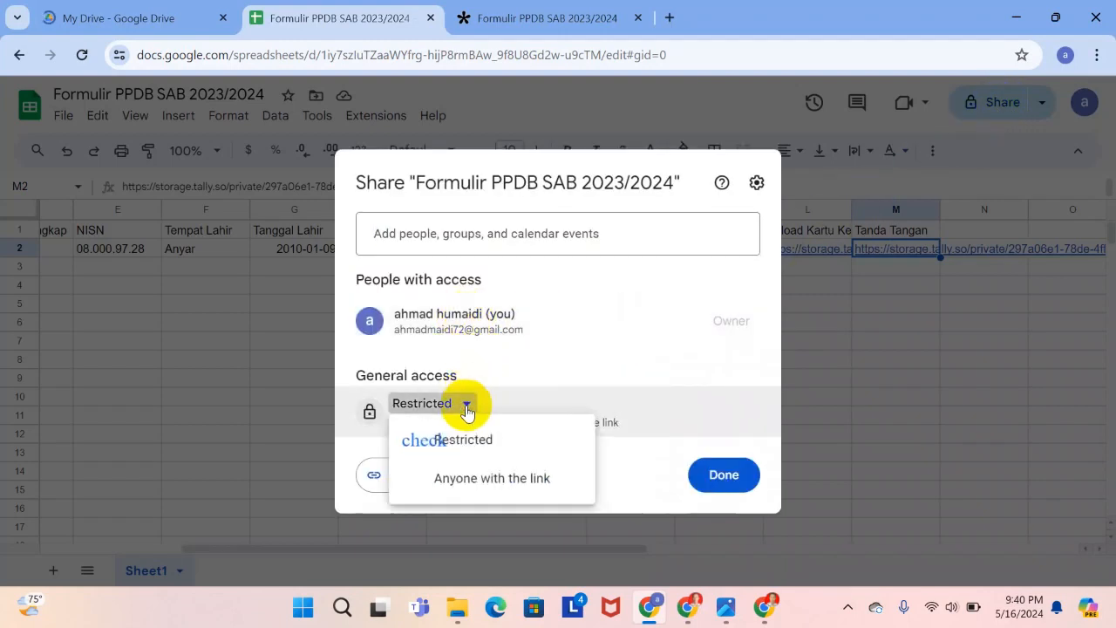
{"action": "left_click", "coordinate": [517, 484]}
{"action": "left_click", "coordinate": [421, 467]}
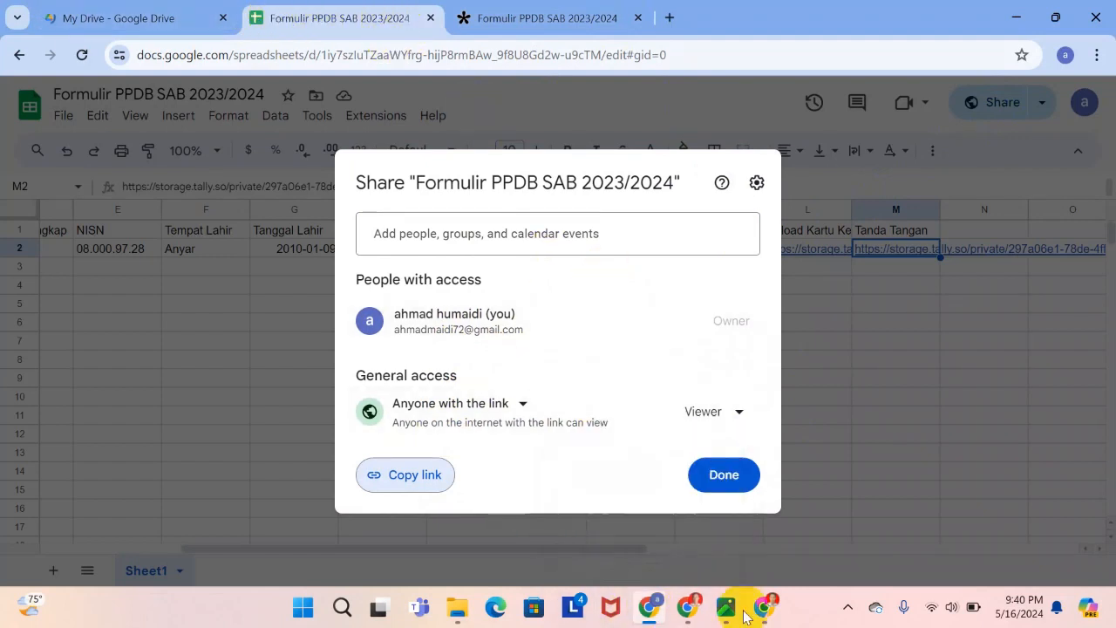
Switch to WhatsApp and send the copied spreadsheet link in the chat where the form link was shared.
{"action": "left_click", "coordinate": [685, 597]}
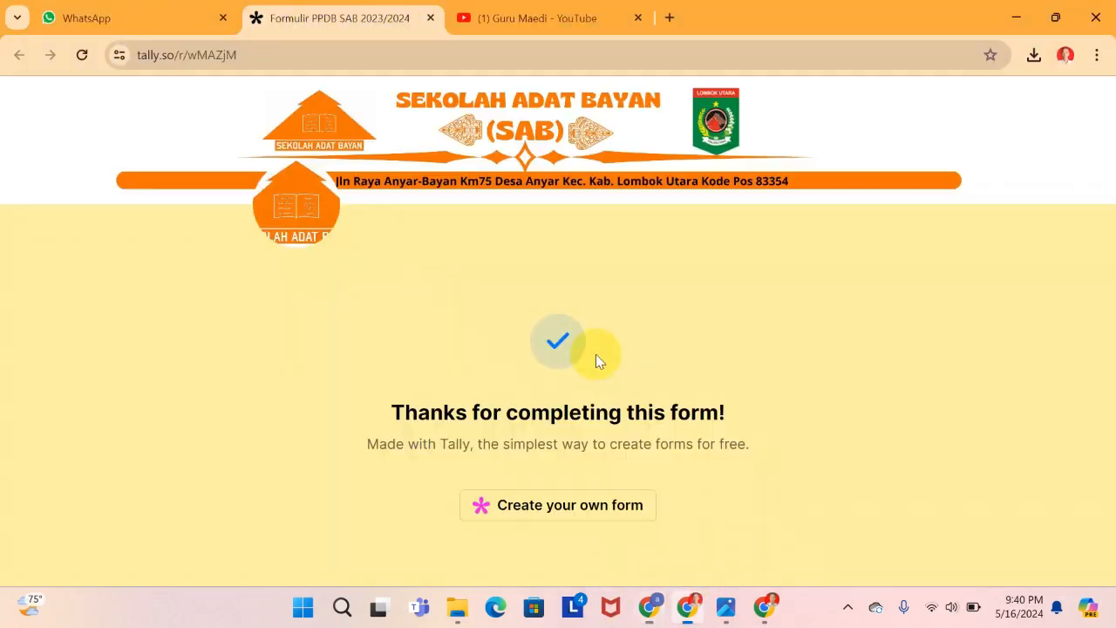
{"action": "left_click", "coordinate": [157, 18]}
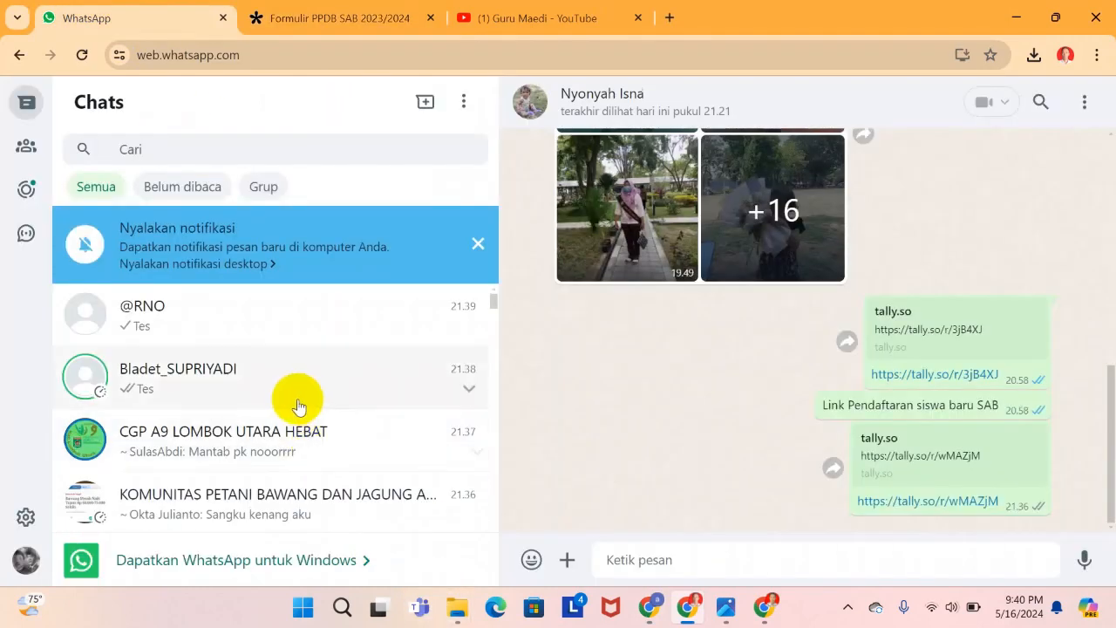
{"action": "scroll", "coordinate": [286, 399], "scroll_direction": "down", "scroll_amount": 5}
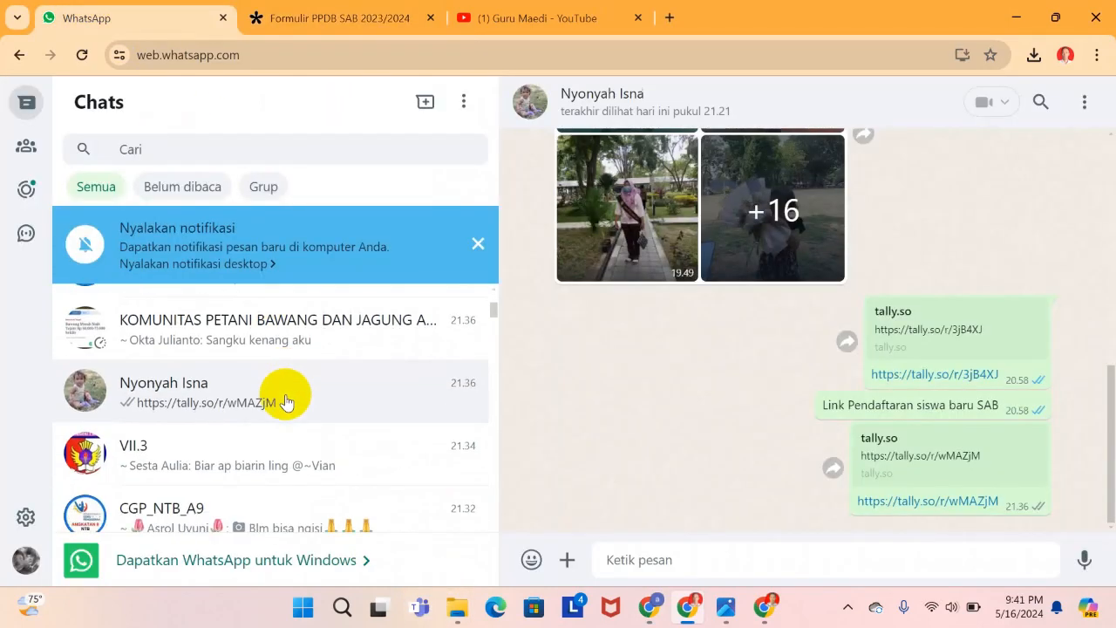
{"action": "scroll", "coordinate": [286, 398], "scroll_direction": "up", "scroll_amount": 4}
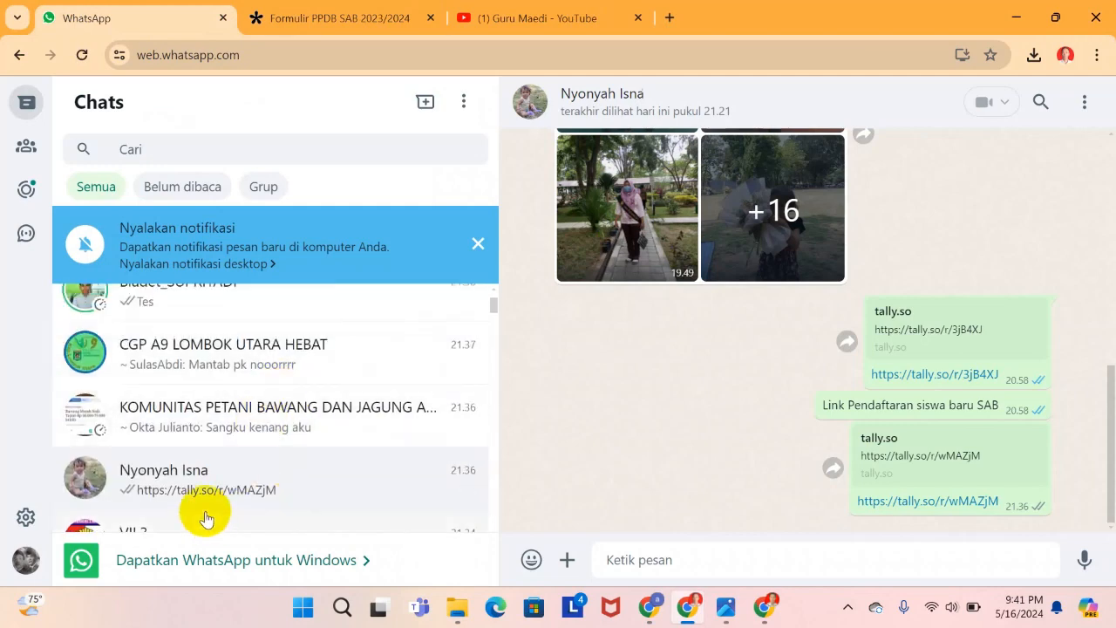
{"action": "right_click", "coordinate": [611, 558]}
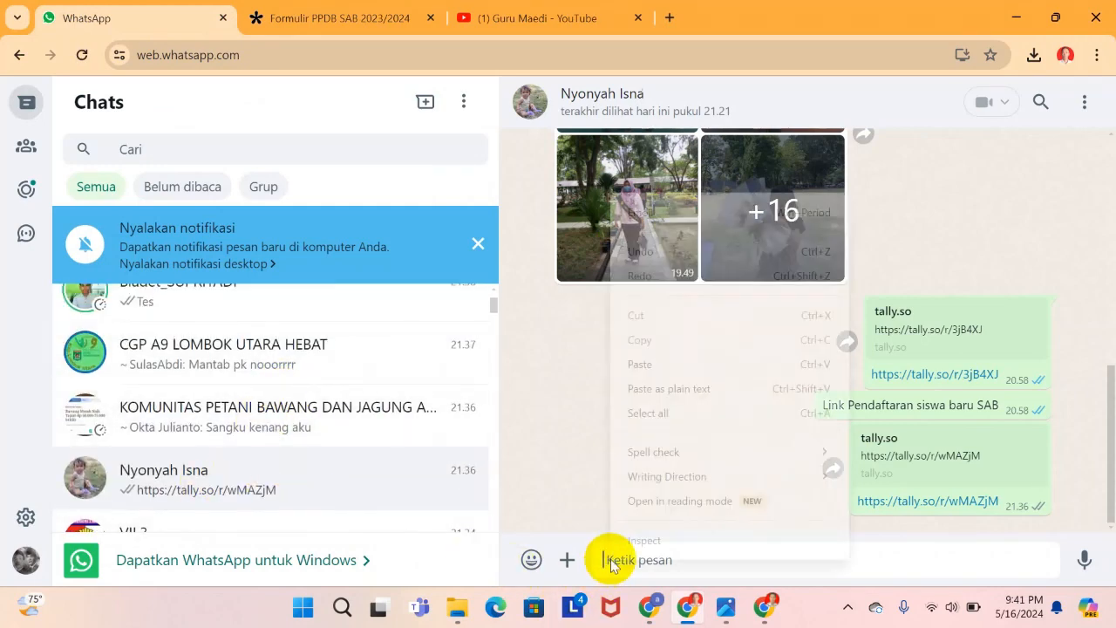
{"action": "left_click", "coordinate": [660, 389]}
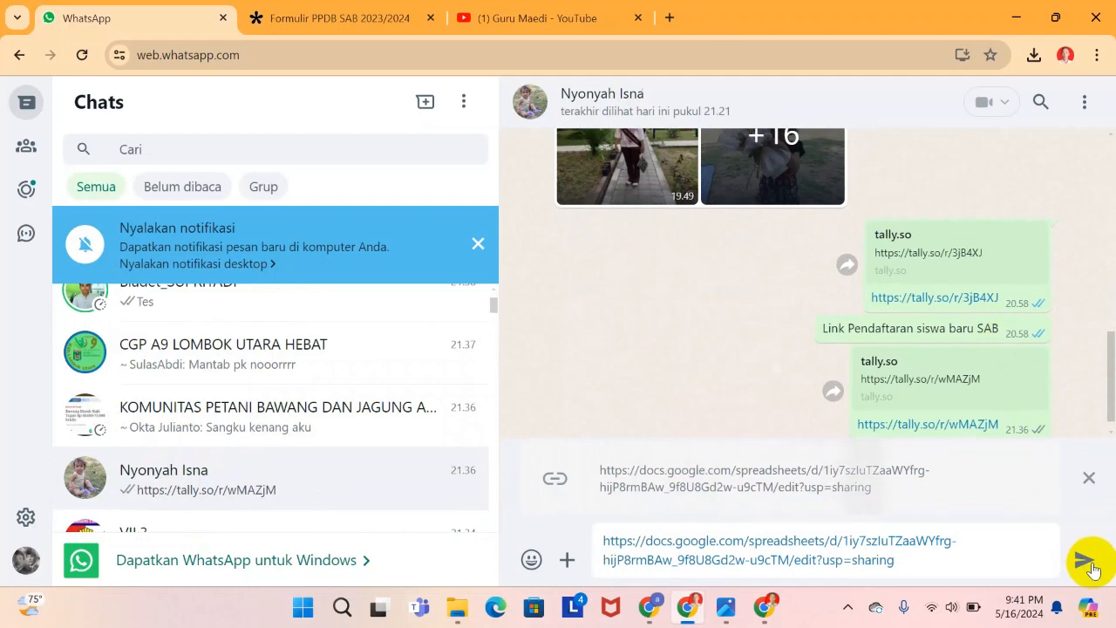
{"action": "left_click", "coordinate": [1081, 562]}
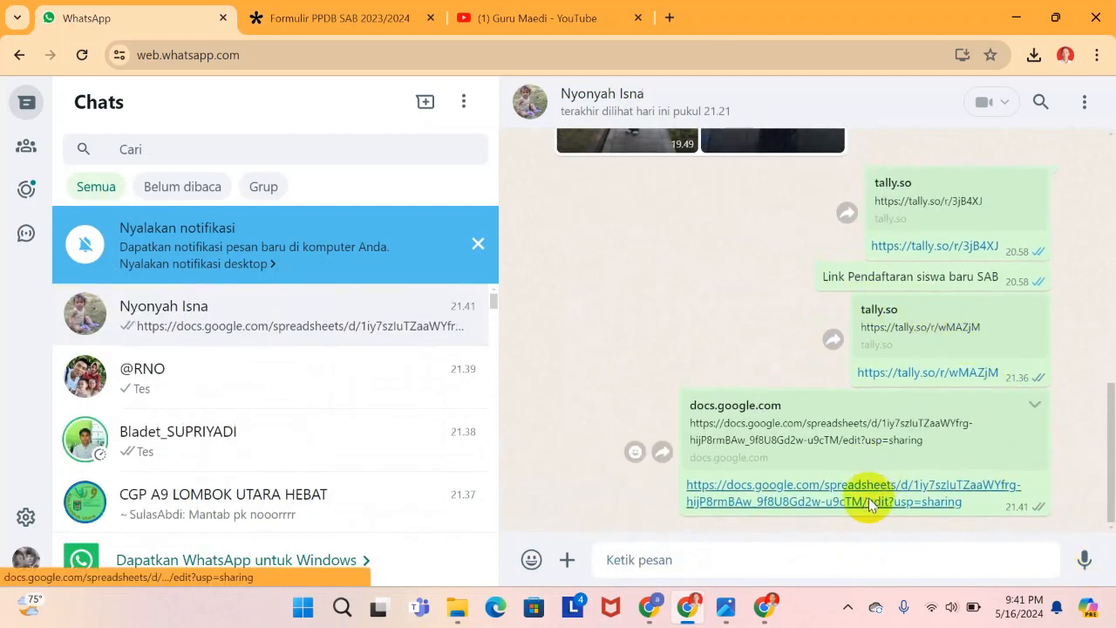
Open the sent spreadsheet link to check the shared sheet, close it and return to the spreadsheet's sharing settings.
{"action": "left_click", "coordinate": [869, 503]}
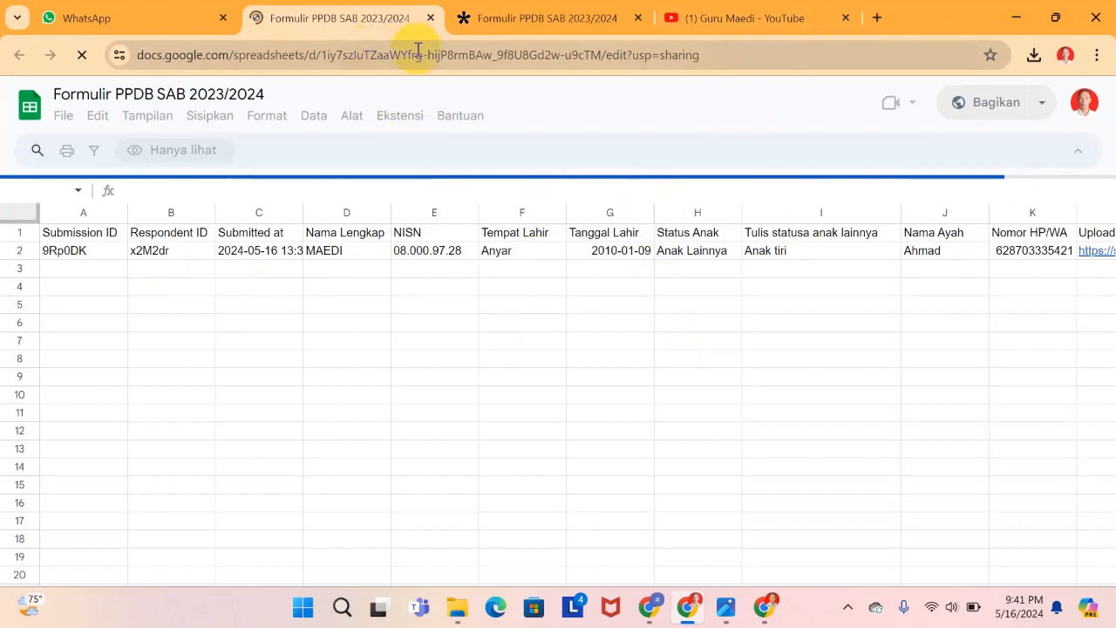
{"action": "left_click", "coordinate": [430, 18]}
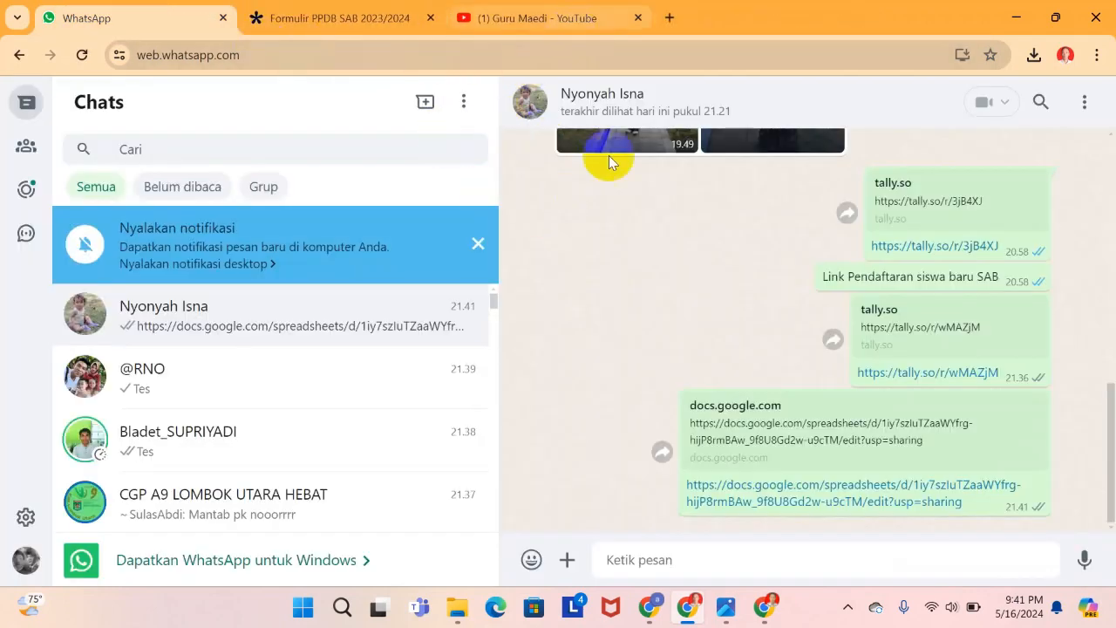
{"action": "left_click", "coordinate": [653, 607]}
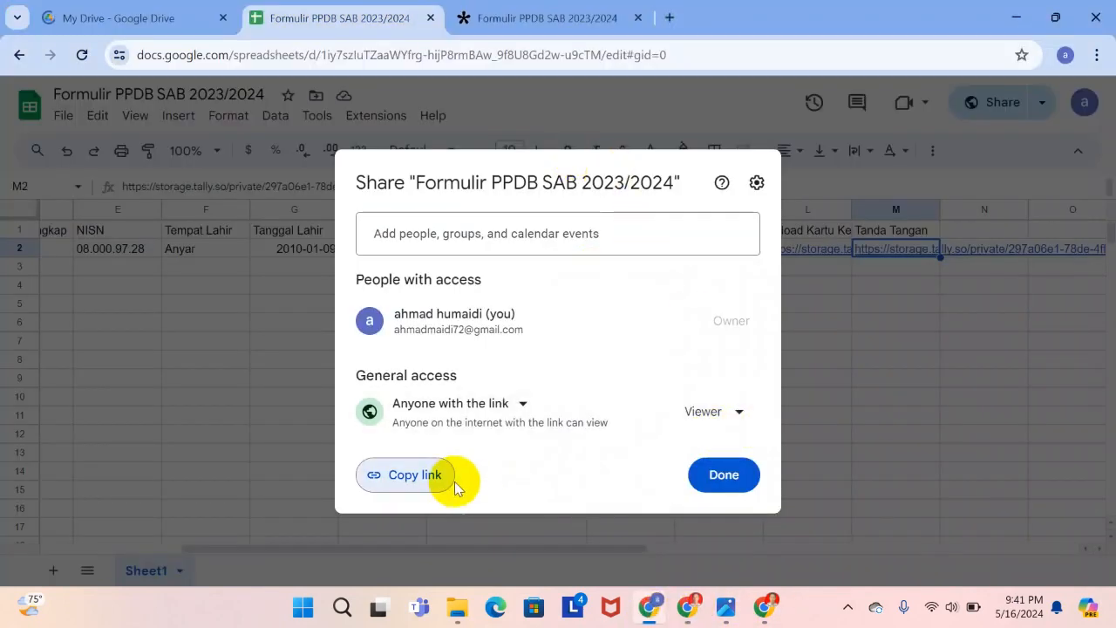
Copy the spreadsheet's sharing link and preview the Formulir PPDB SAB 2023/2024 form from its Tally editor, looking over its fields.
{"action": "left_click", "coordinate": [415, 476]}
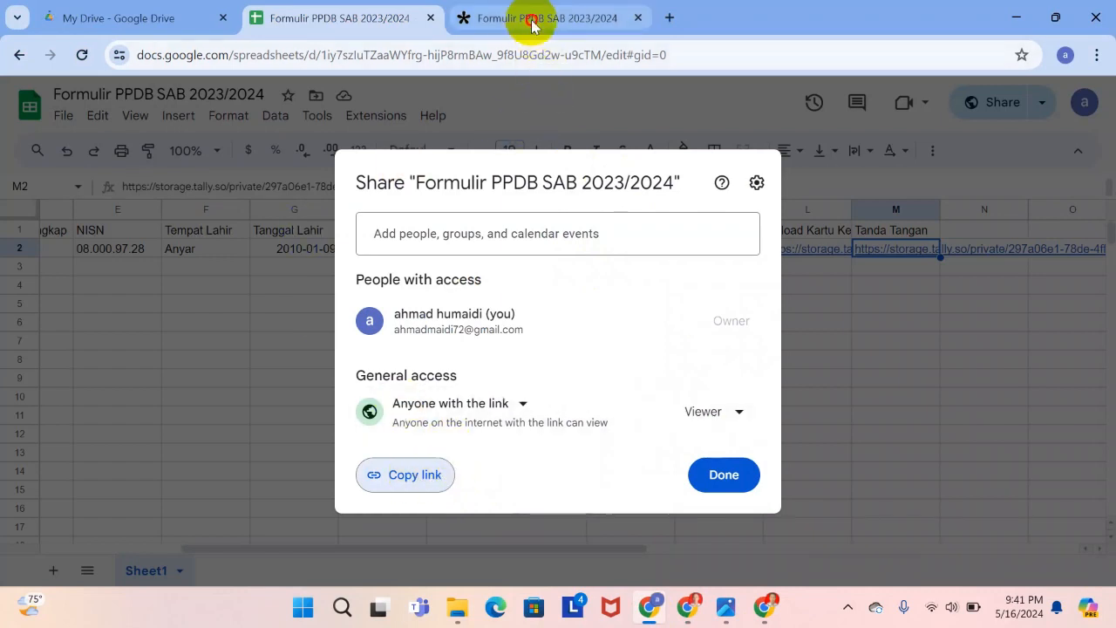
{"action": "left_click", "coordinate": [523, 17]}
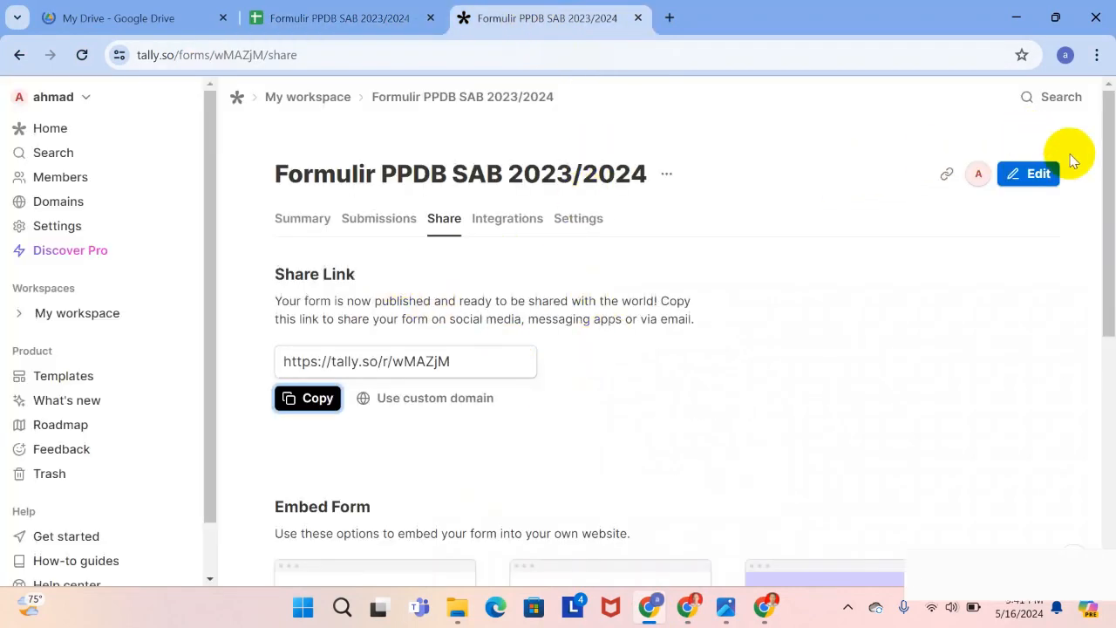
{"action": "left_click", "coordinate": [1022, 176]}
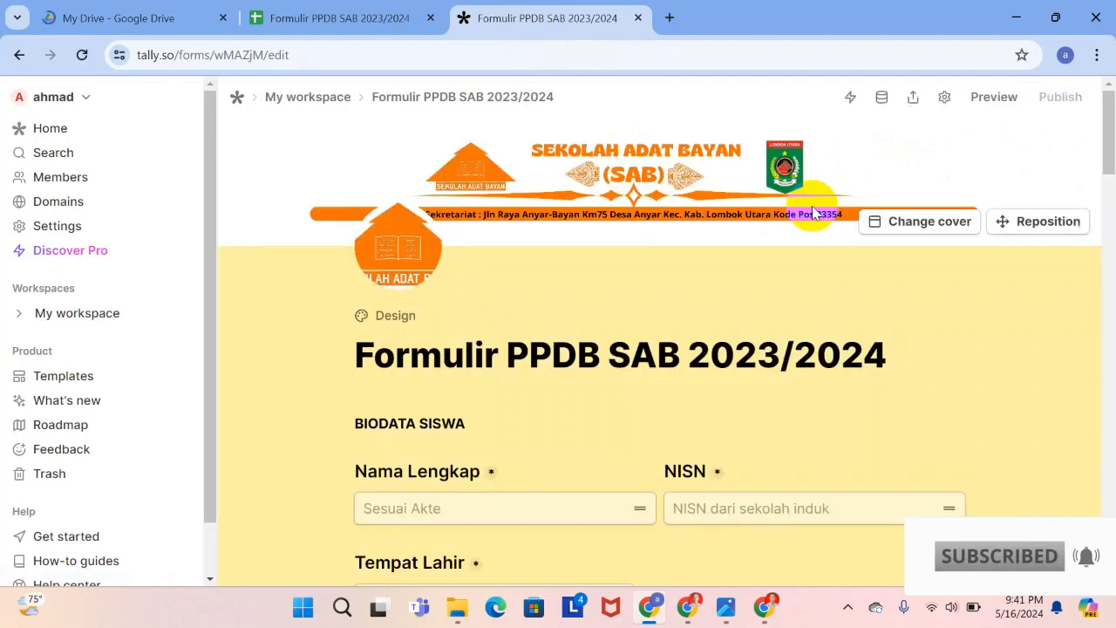
{"action": "left_click", "coordinate": [1012, 100]}
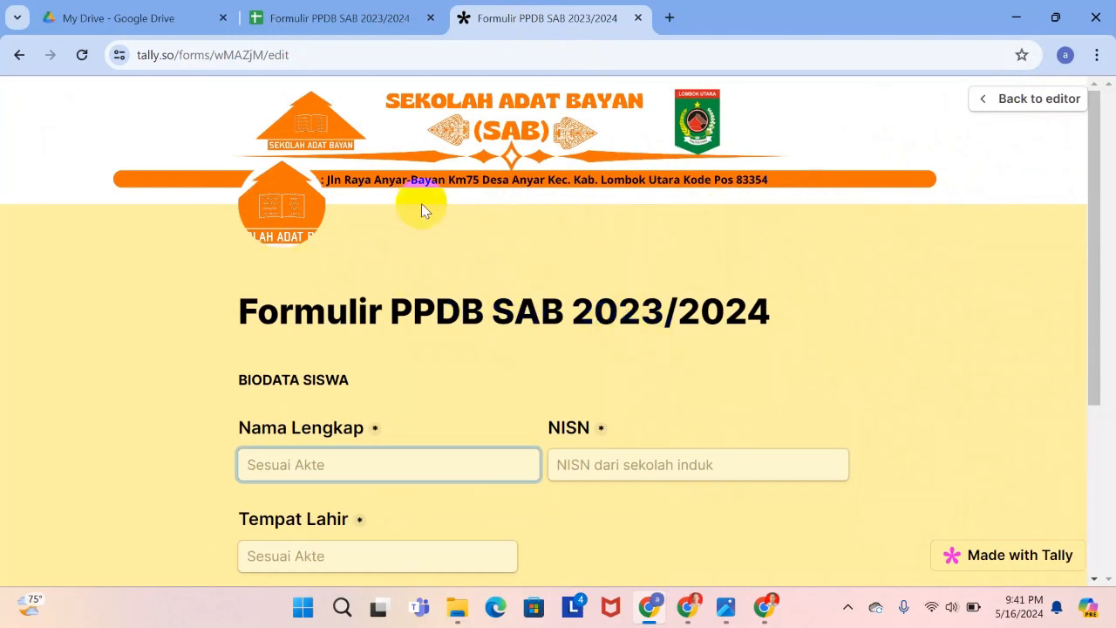
{"action": "scroll", "coordinate": [491, 299], "scroll_direction": "down", "scroll_amount": 3}
{"action": "scroll", "coordinate": [485, 279], "scroll_direction": "up", "scroll_amount": 3}
Minimize the form's browser window, the WhatsApp browser window and the formulir PPDB.webp image viewer to return to the desktop.
{"action": "left_click", "coordinate": [1020, 19]}
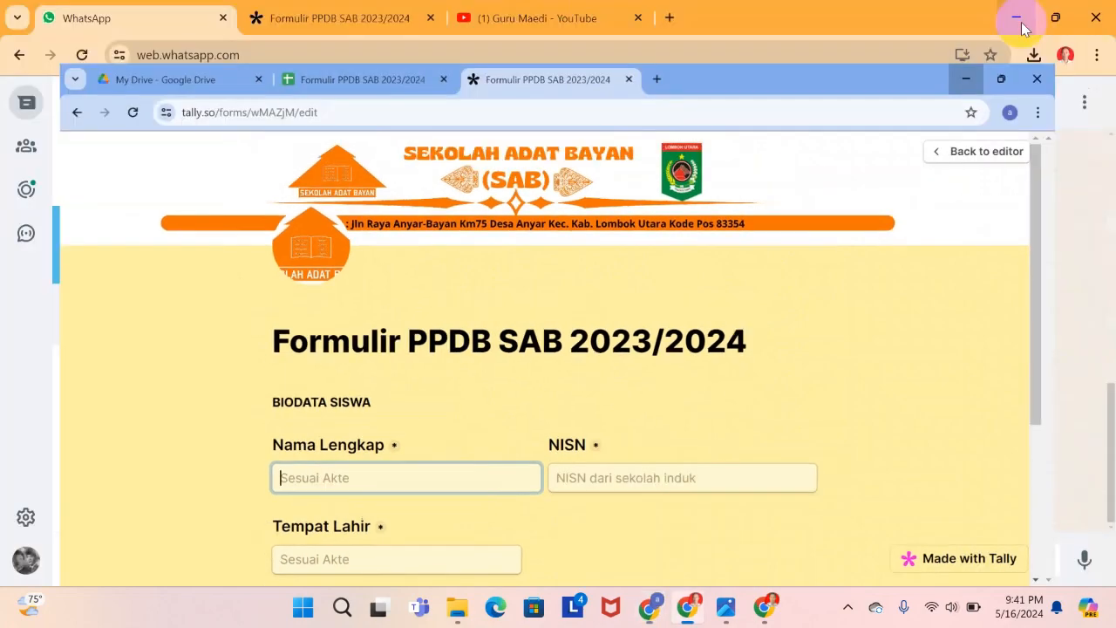
{"action": "left_click", "coordinate": [1022, 19]}
{"action": "left_click", "coordinate": [1016, 19]}
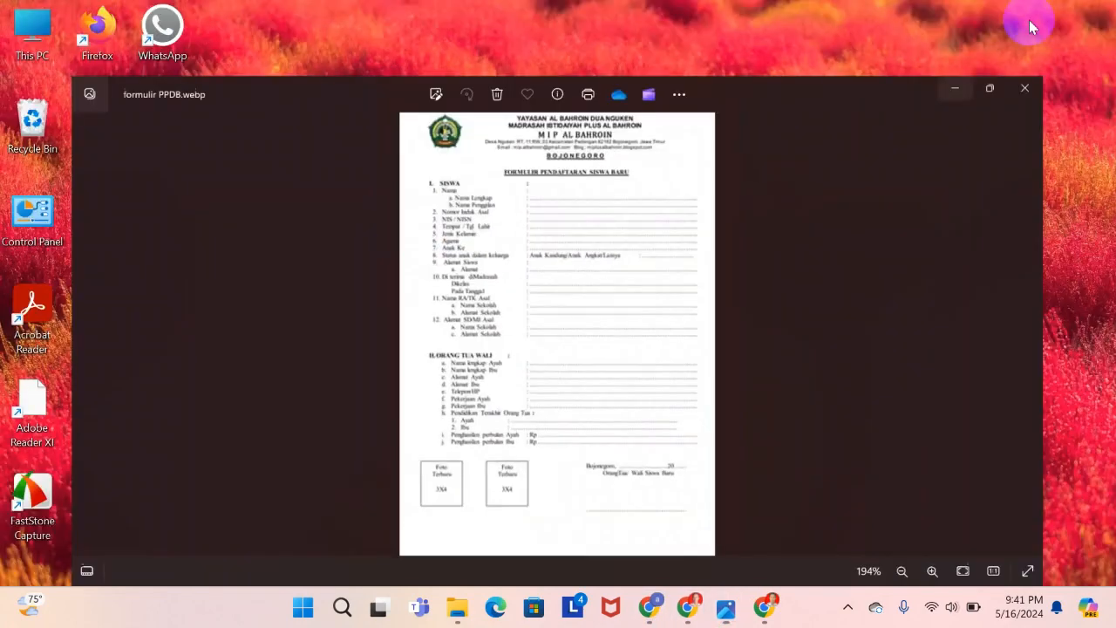